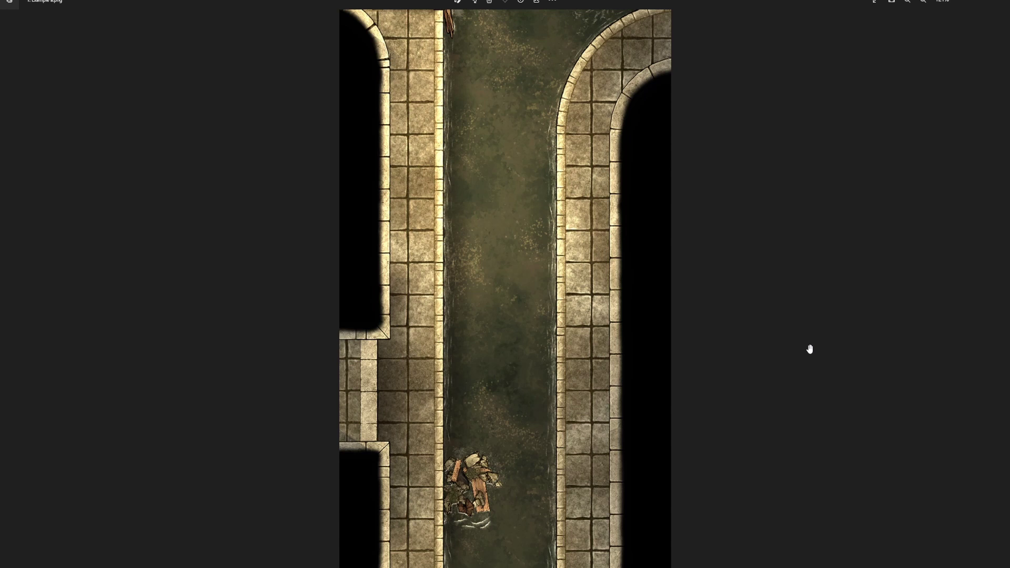
Open the finished sewer corridor example and examine its stained tiles, rubble, floating planks and water detail up close.
key(Right)
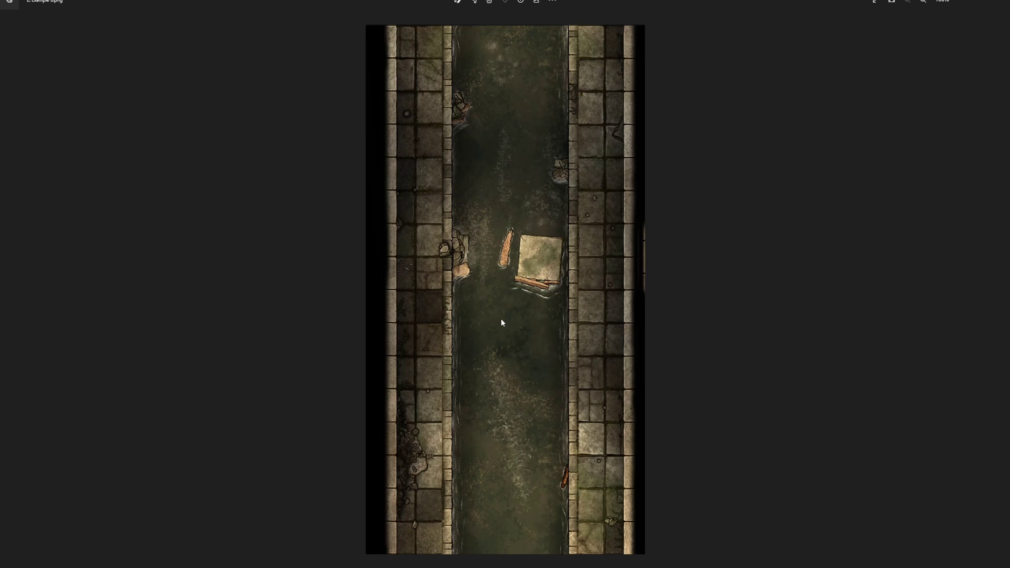
scroll(501, 322, up, 3)
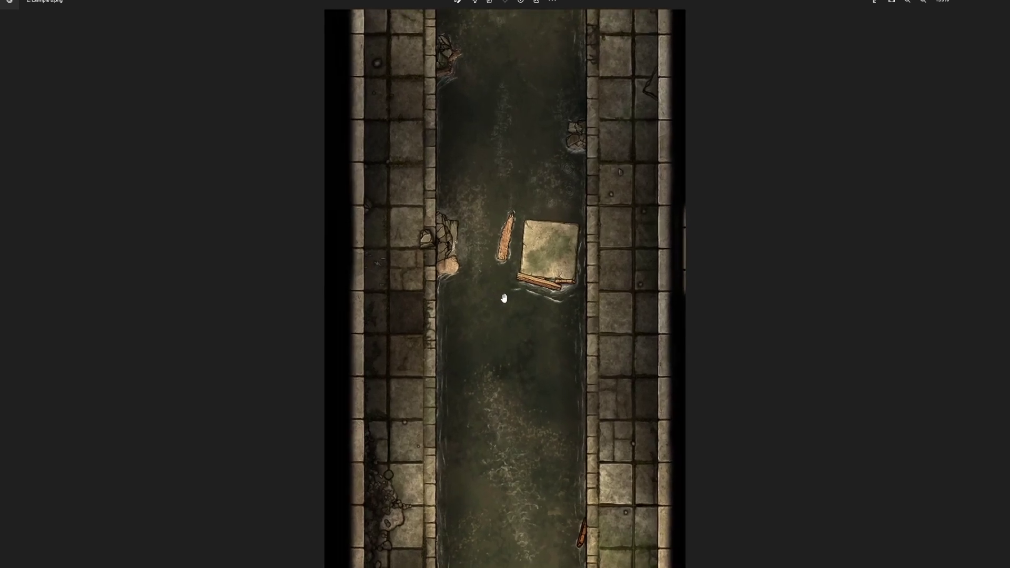
drag(502, 257, 501, 344)
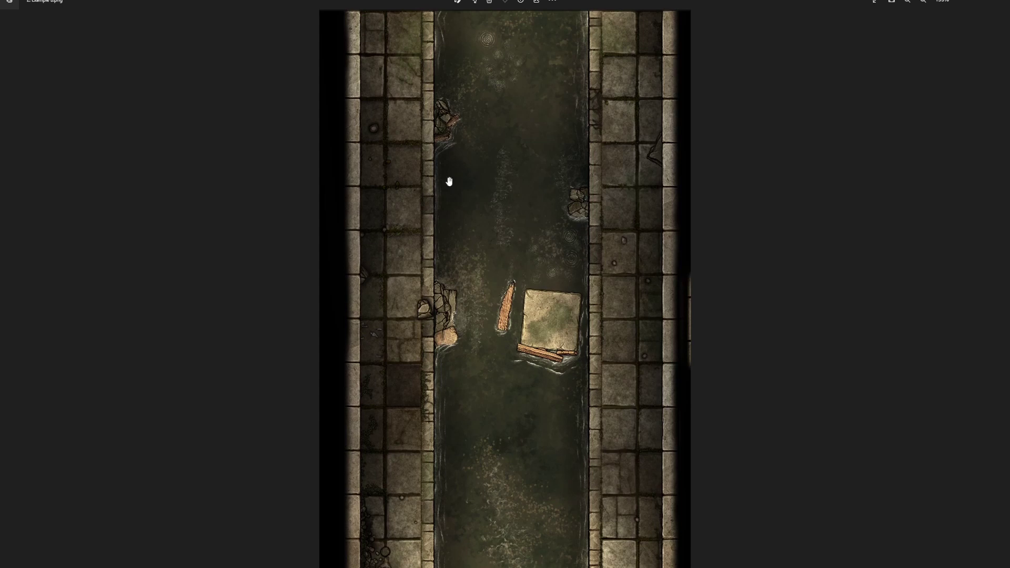
drag(504, 291, 540, 272)
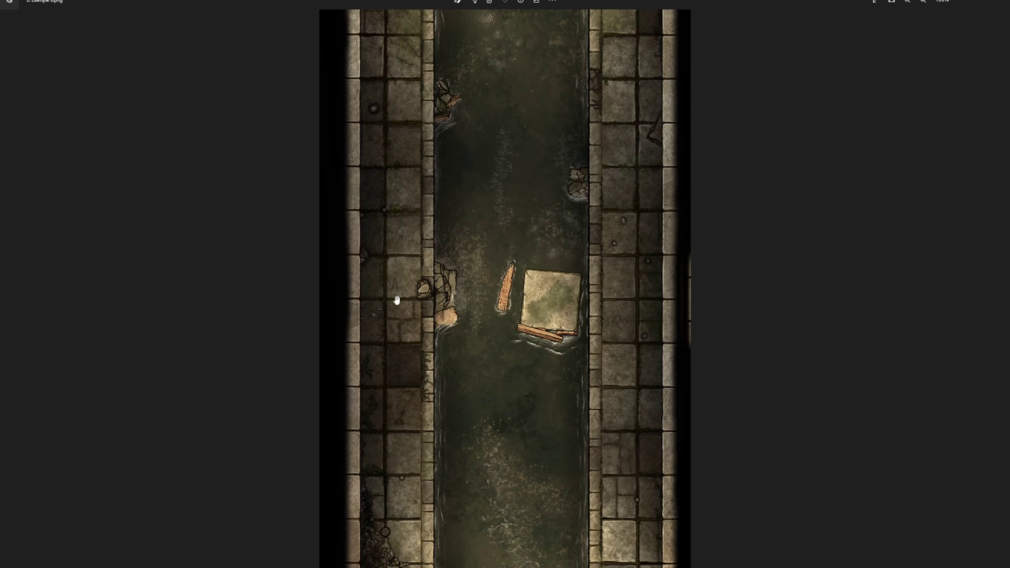
scroll(559, 145, down, 4)
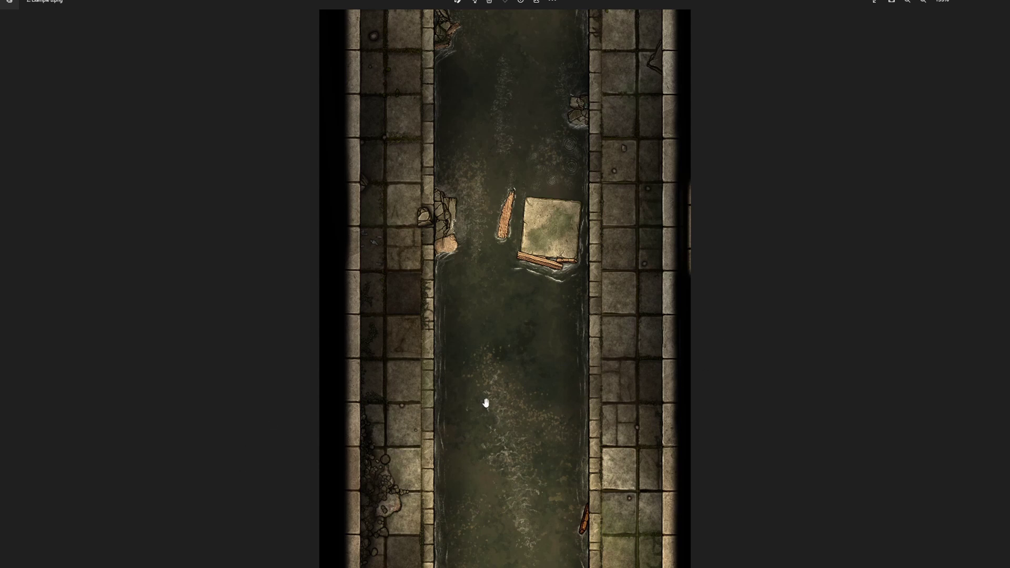
scroll(548, 345, down, 2)
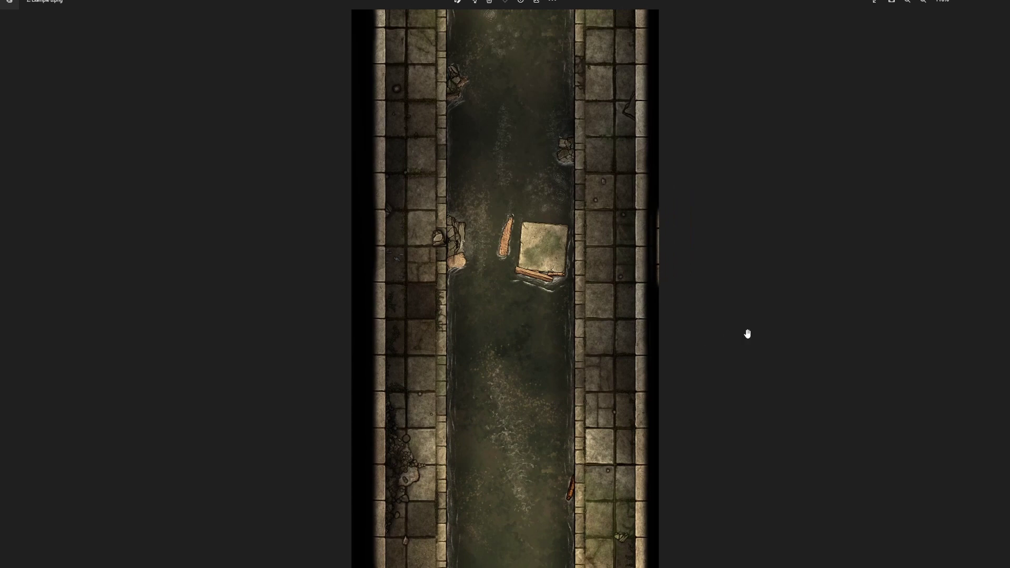
scroll(719, 340, down, 2)
Open the side-by-side example image and compare the current corridor with the finished one.
key(Right)
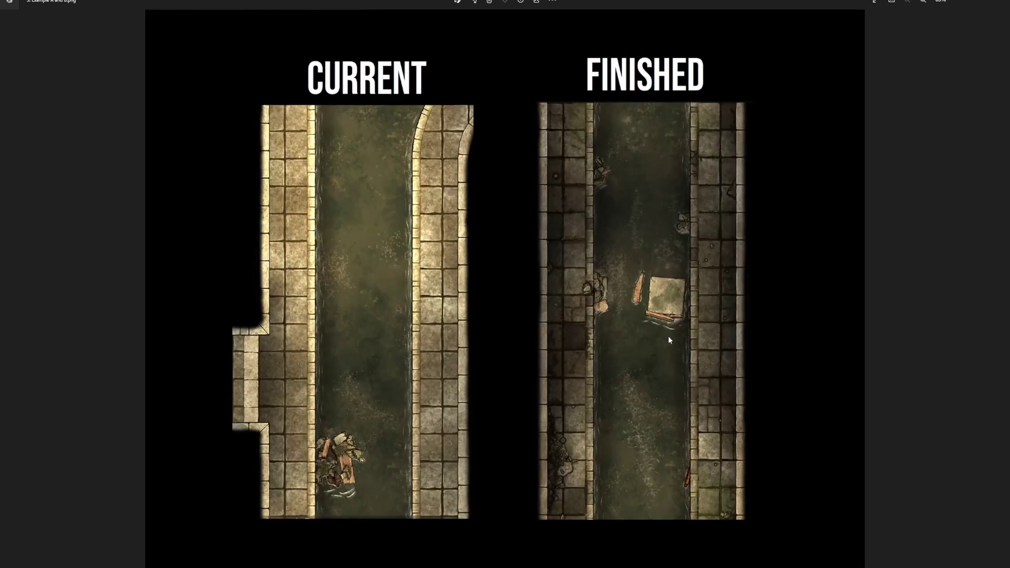
scroll(608, 343, up, 3)
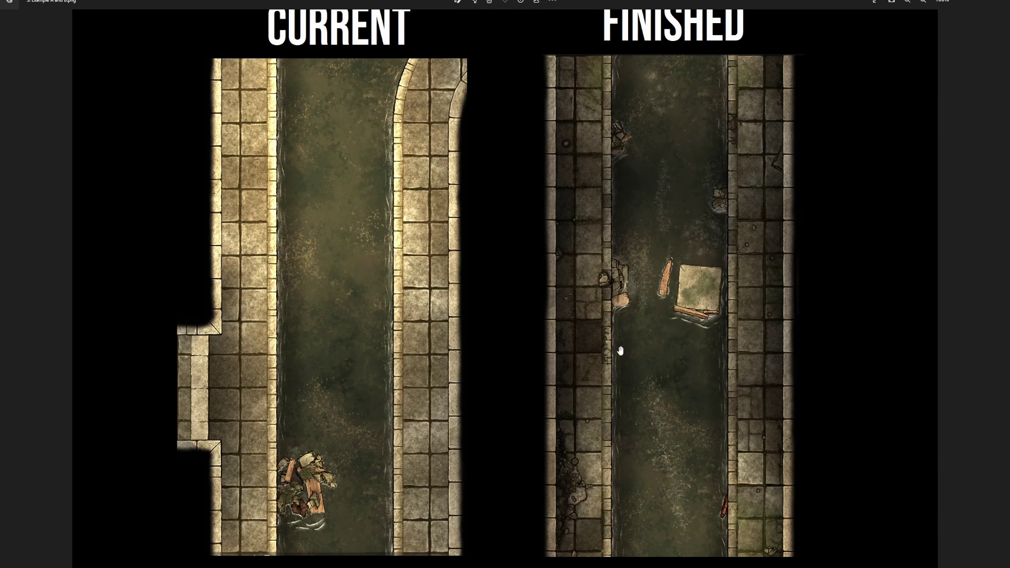
scroll(684, 300, up, 1)
scroll(660, 289, down, 2)
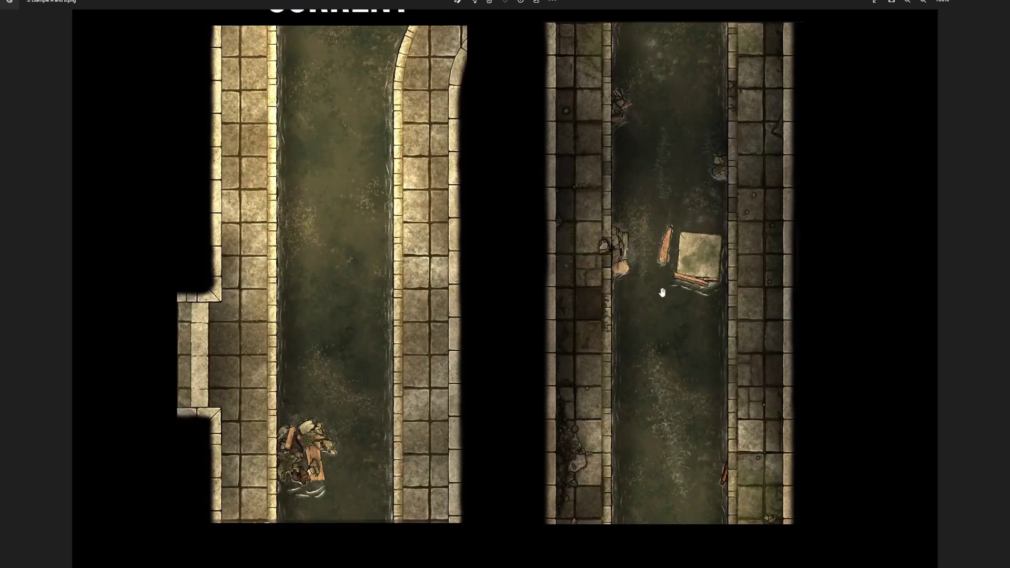
scroll(487, 402, up, 3)
drag(526, 452, 530, 433)
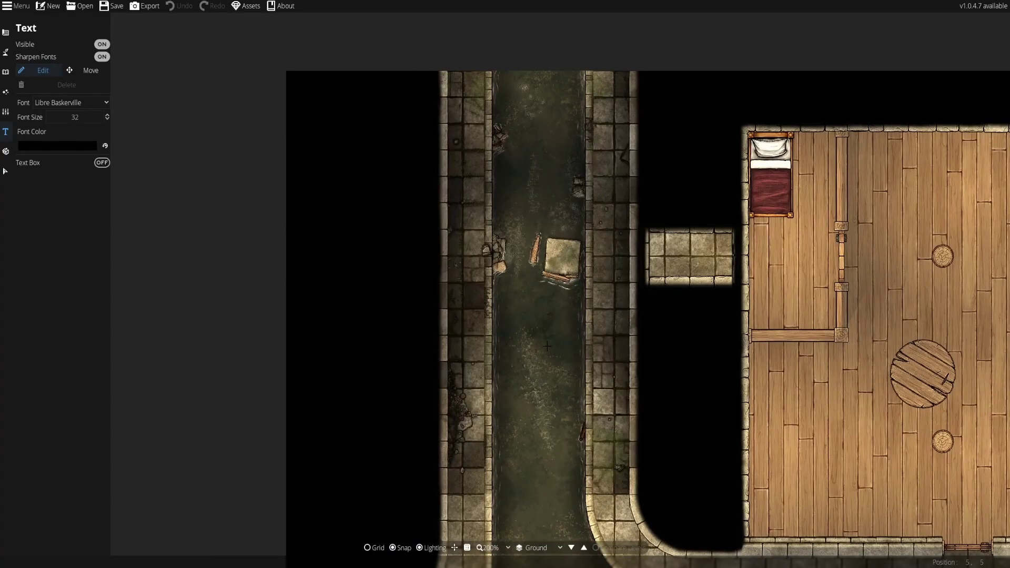
Examine the finished sewer corridor in the map editor and compare it with the undecorated corridor farther south.
scroll(547, 345, up, 2)
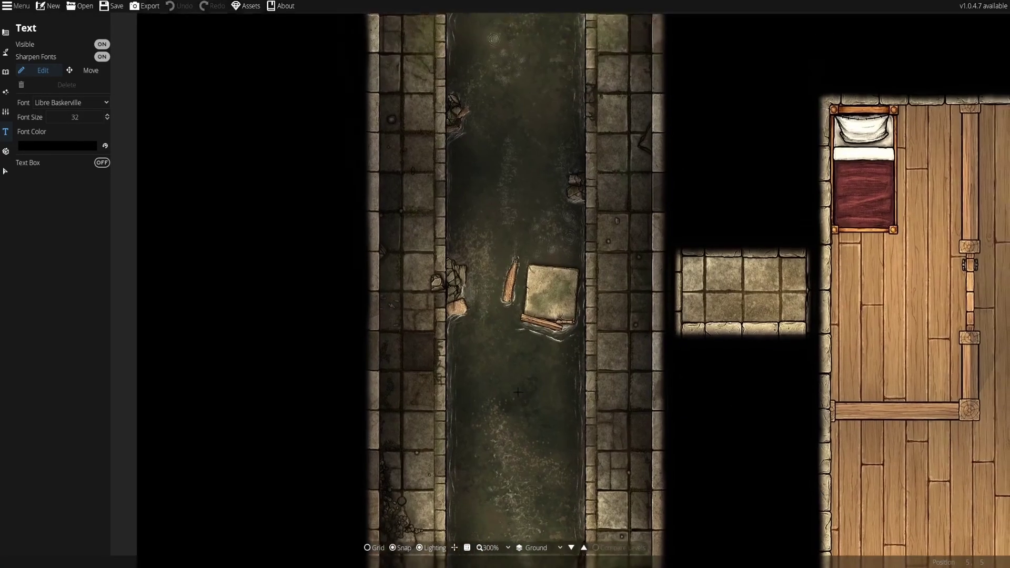
drag(518, 392, 535, 320)
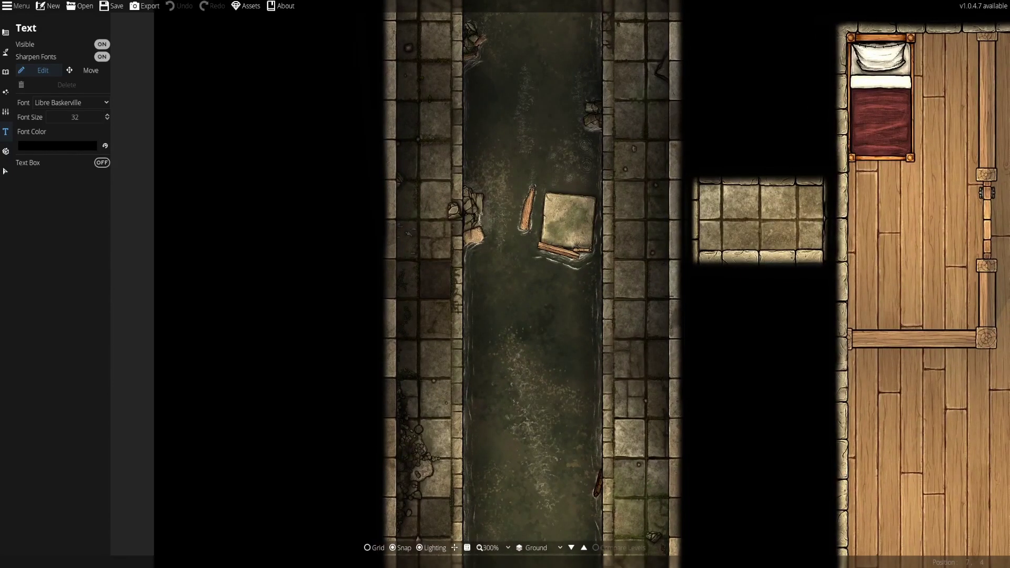
drag(525, 429, 510, 465)
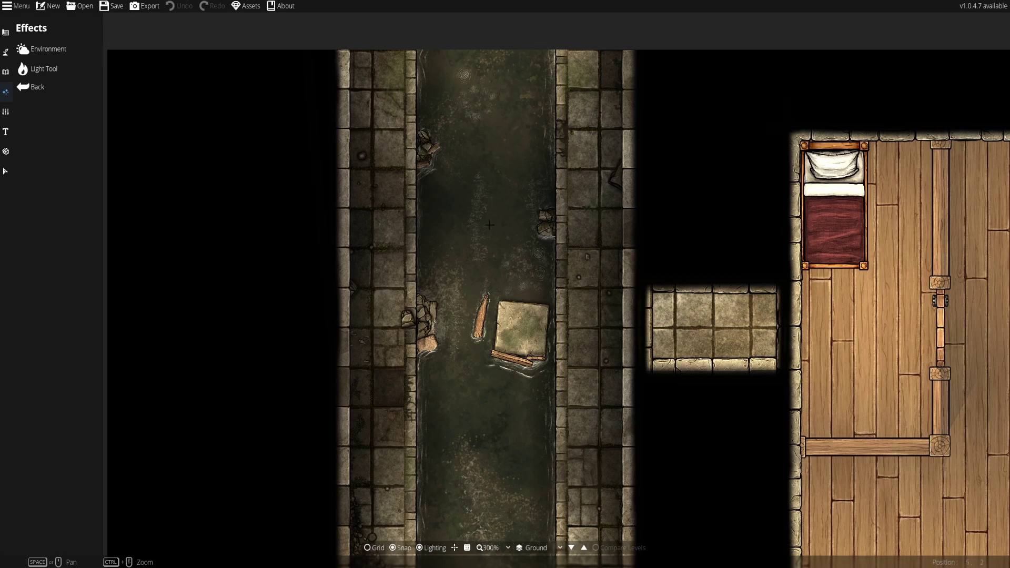
drag(437, 407, 391, 150)
drag(422, 372, 402, 94)
drag(442, 389, 470, 78)
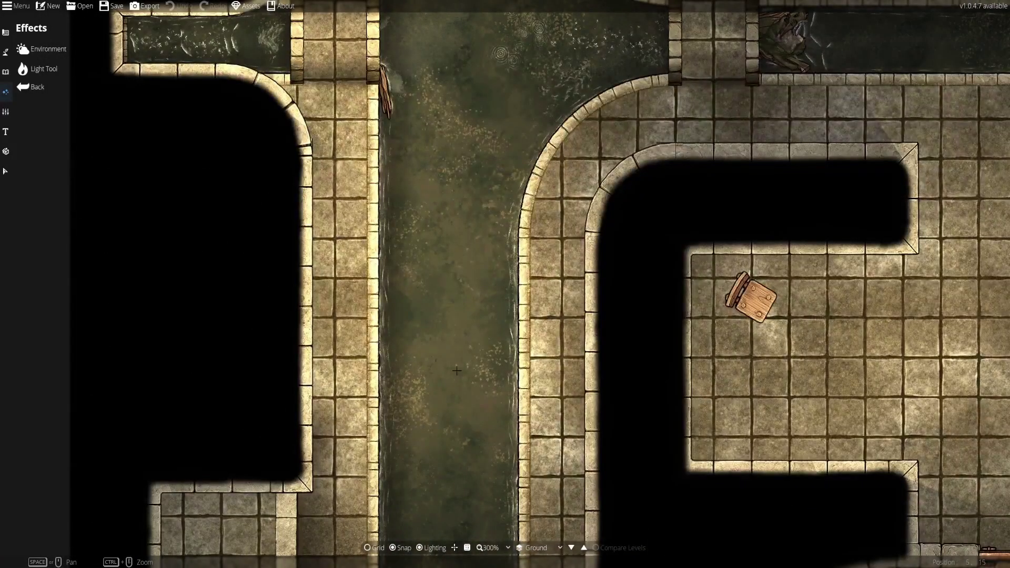
drag(457, 371, 455, 196)
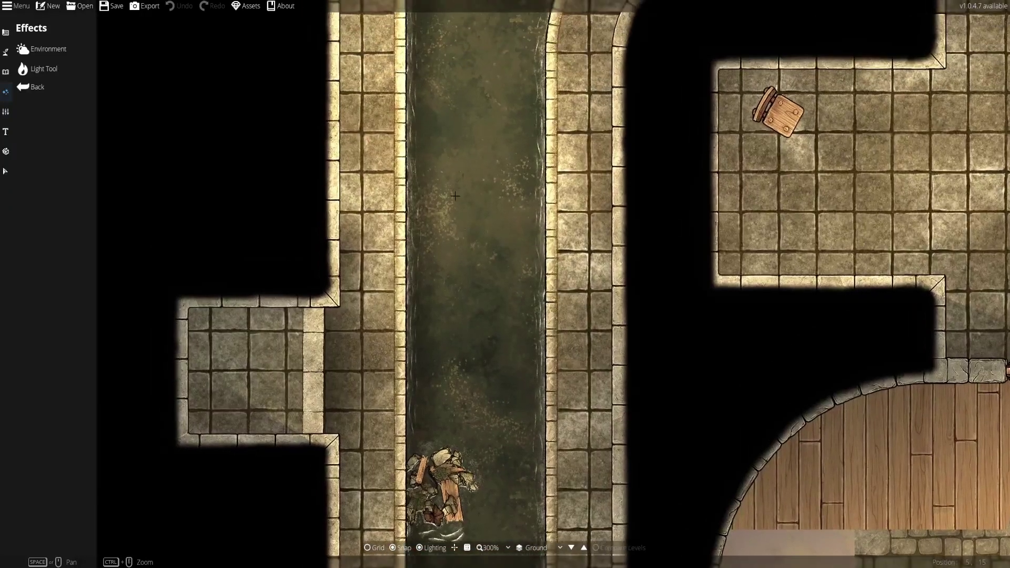
scroll(432, 145, up, 10)
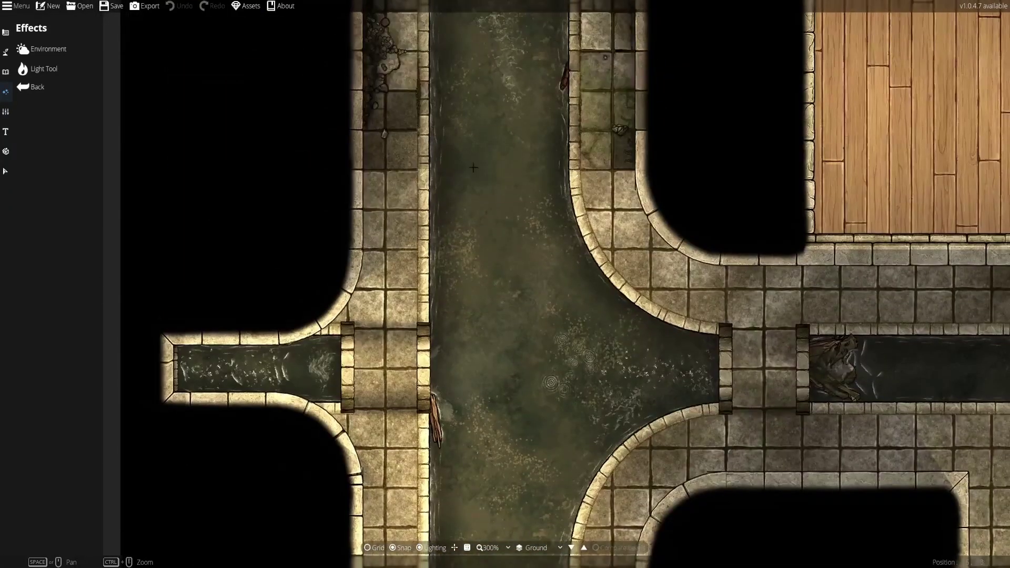
scroll(433, 145, up, 5)
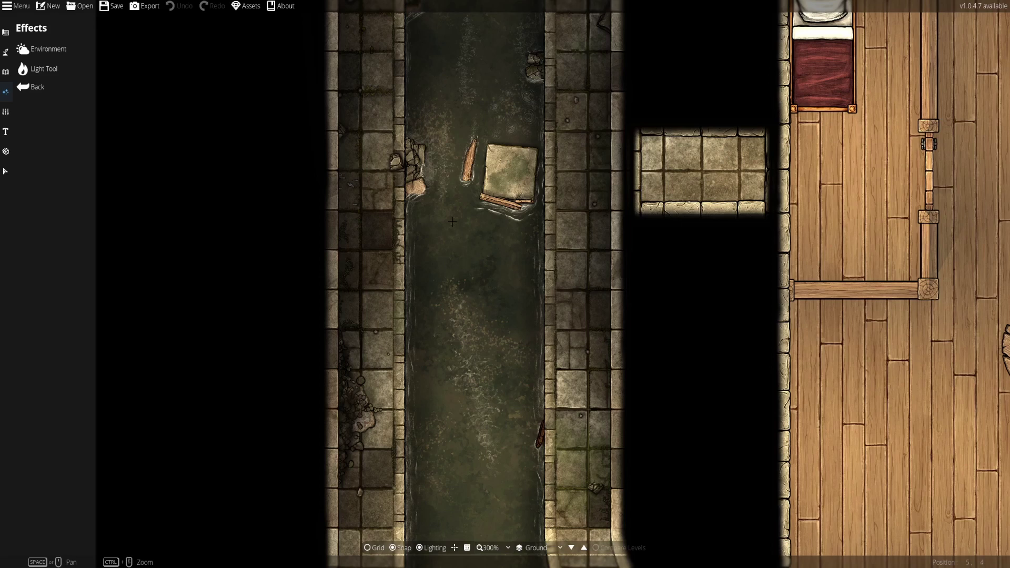
scroll(442, 284, up, 5)
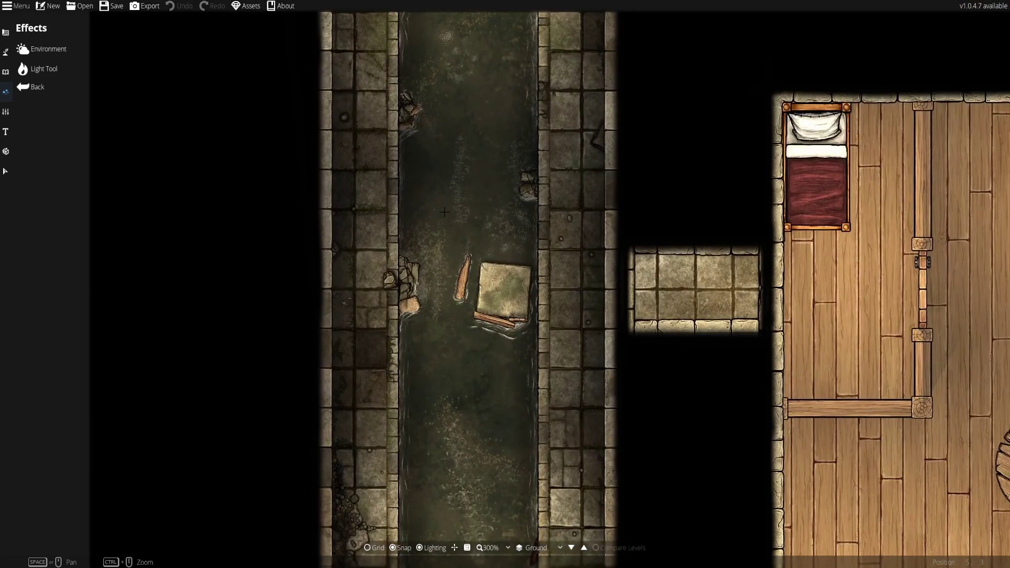
drag(415, 208, 411, 161)
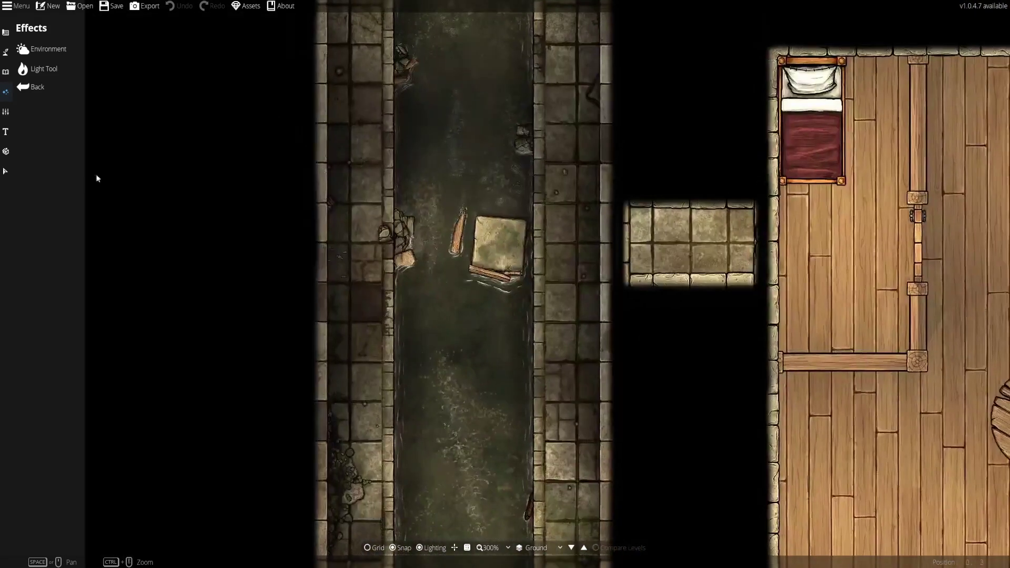
Use the Select tool to pull the dark overlay and loose details off the west walkway's north end toward the canal.
click(2, 174)
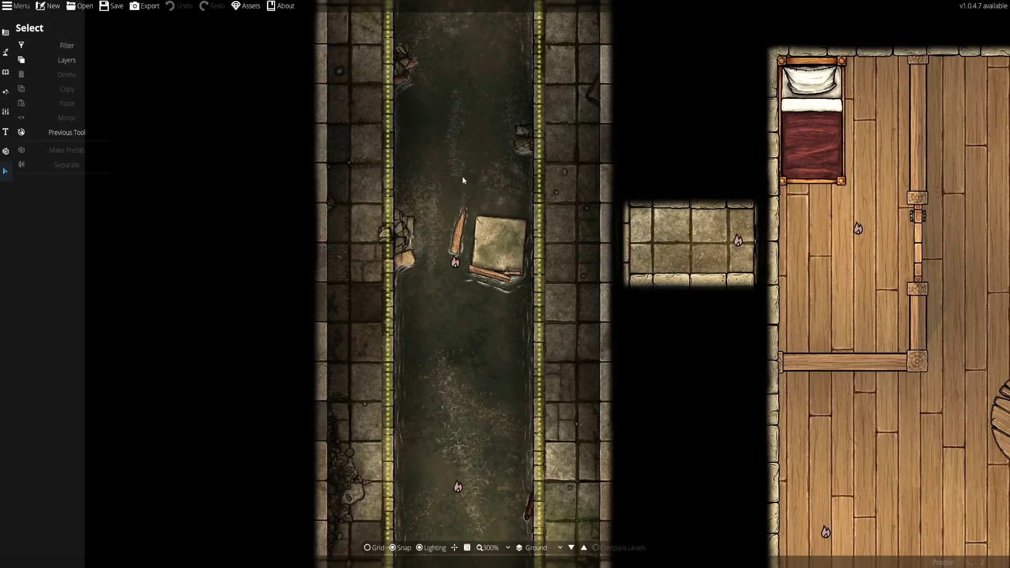
scroll(463, 180, up, 5)
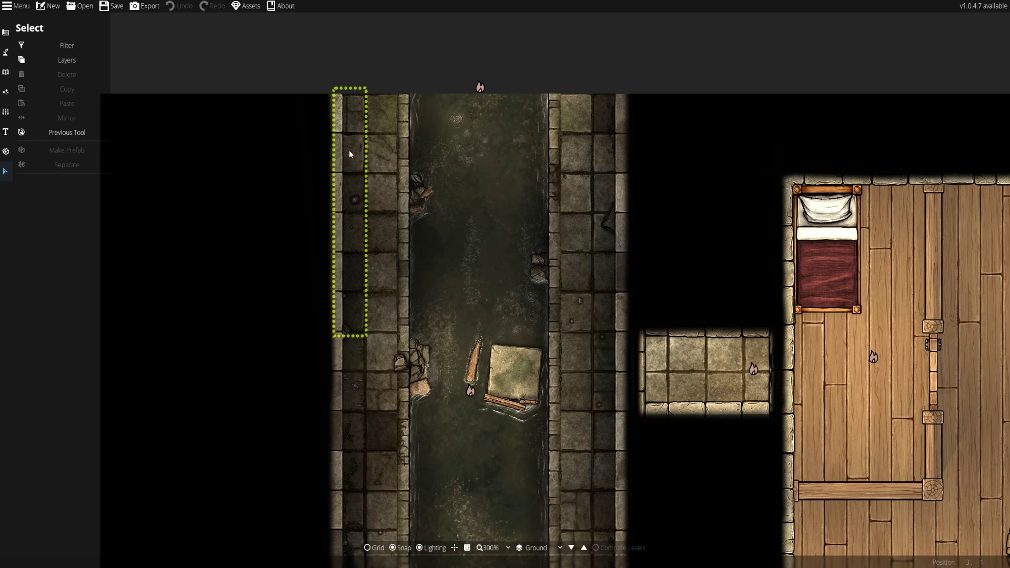
drag(348, 154, 493, 186)
key(Delete)
drag(378, 147, 538, 160)
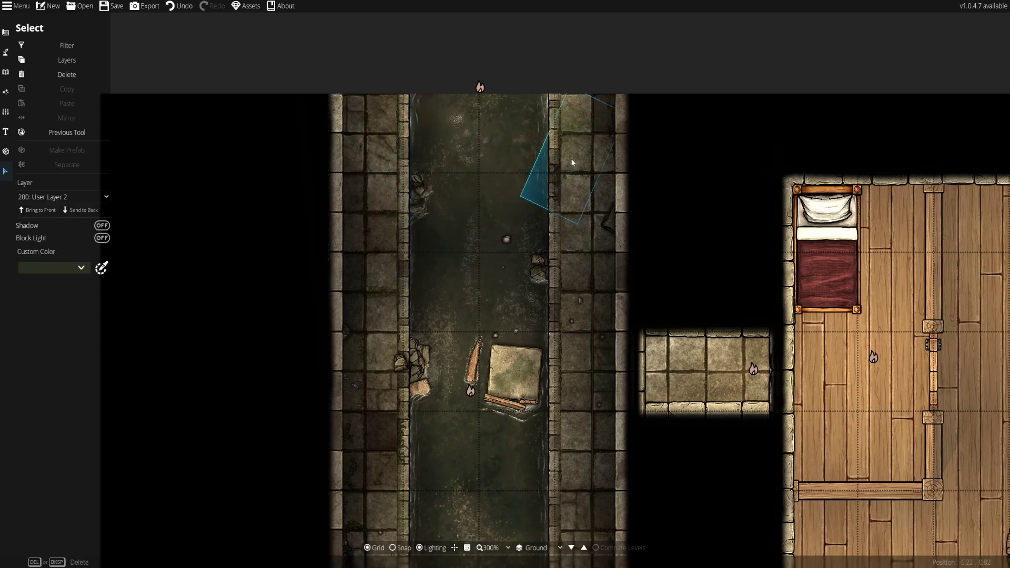
Move the green stain from the east walkway's north end into the middle of the canal.
key(Escape)
scroll(579, 155, up, 5)
scroll(578, 156, down, 2)
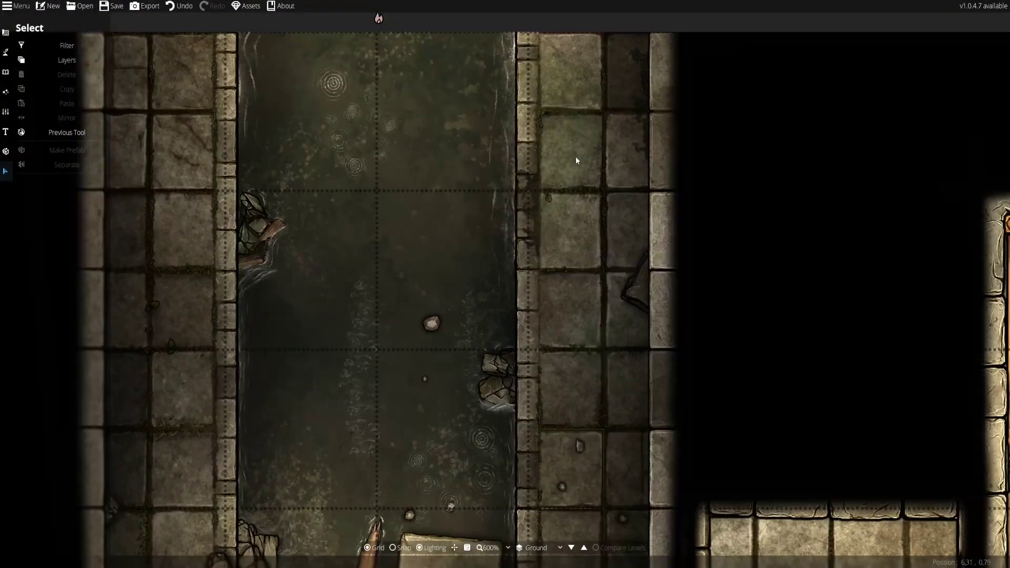
drag(575, 156, 440, 333)
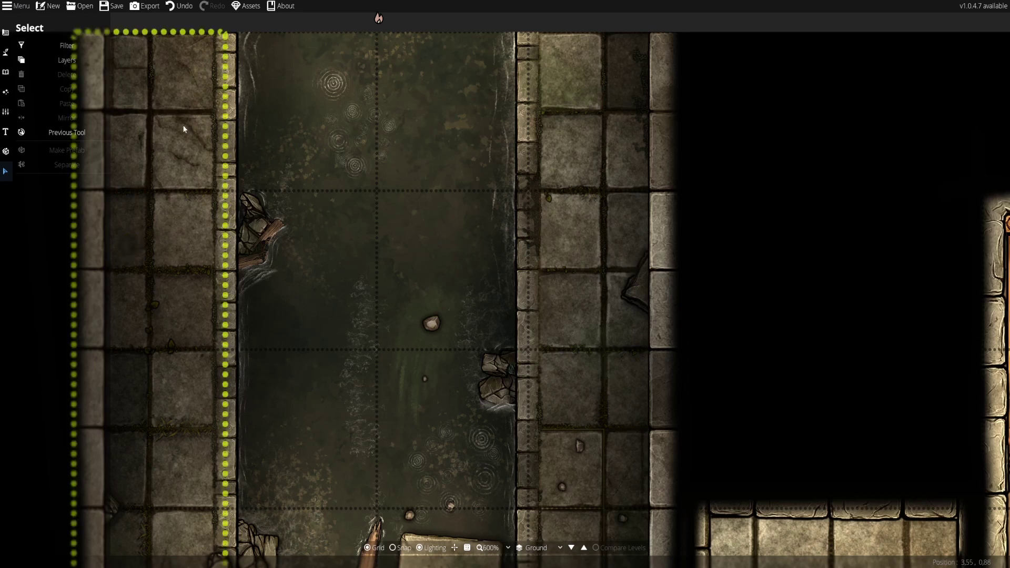
Move the two-column stone tile pattern off the west walkway into the middle of the canal.
drag(171, 123, 419, 164)
click(294, 215)
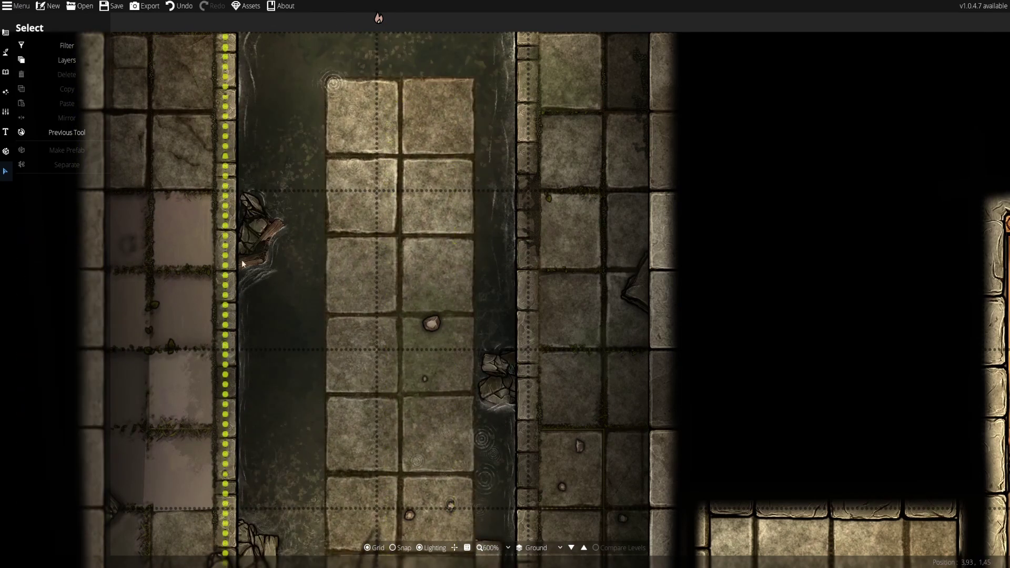
Move the shading overlays from the exposed west walkway onto the relocated tiles, and undo the last change.
drag(330, 306, 542, 291)
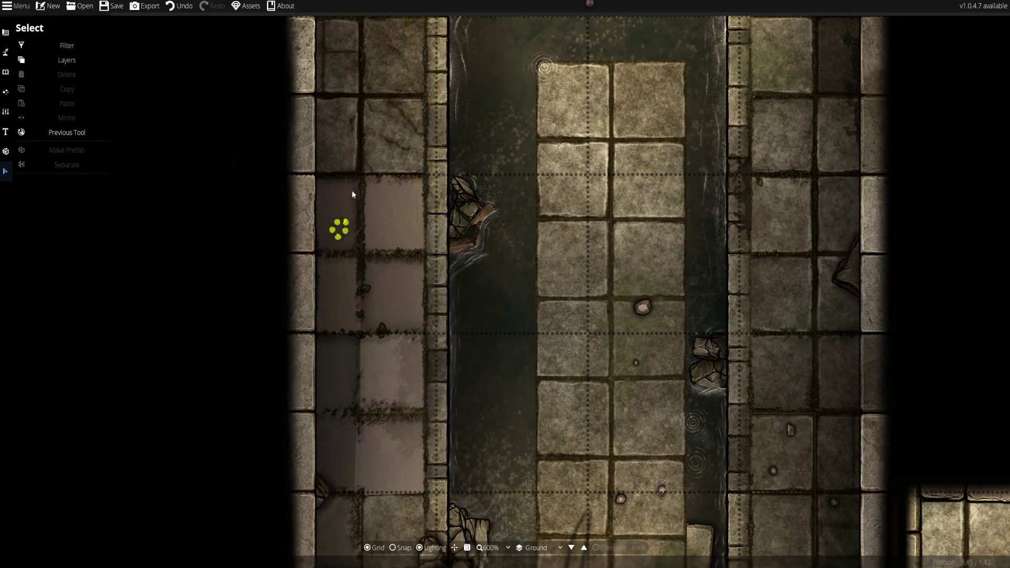
click(366, 394)
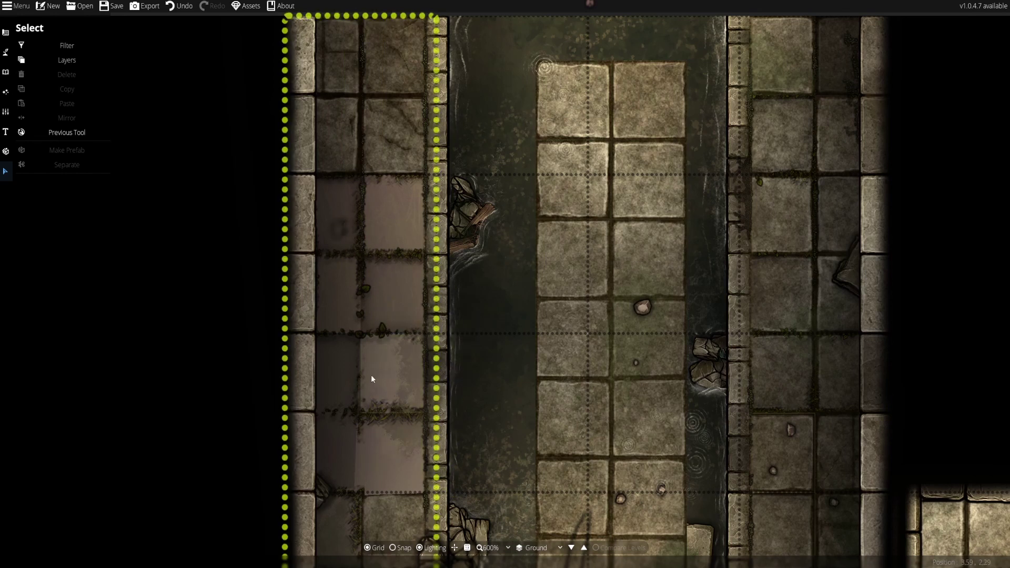
drag(370, 321, 630, 279)
click(487, 292)
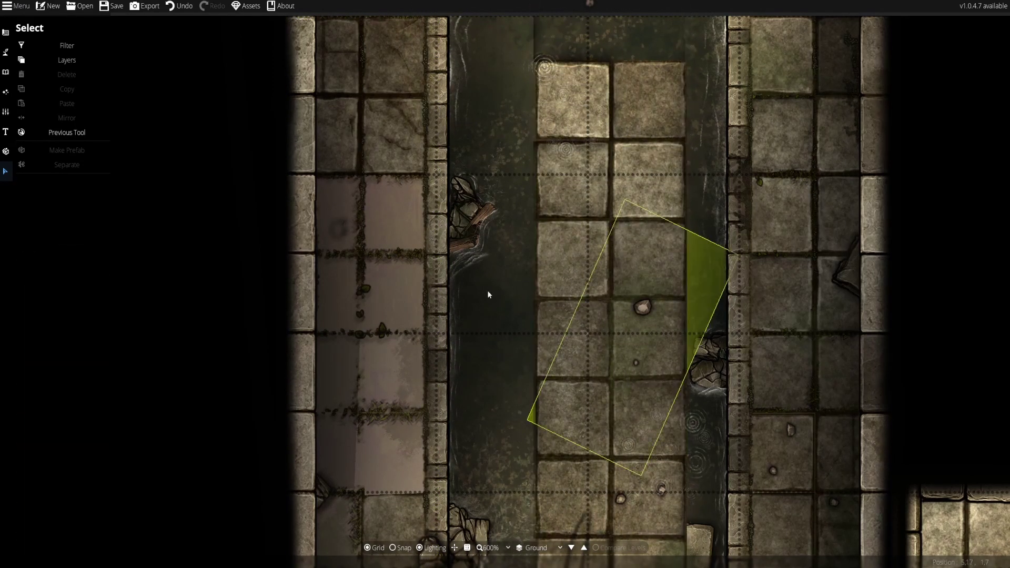
drag(395, 369, 621, 327)
key(Delete)
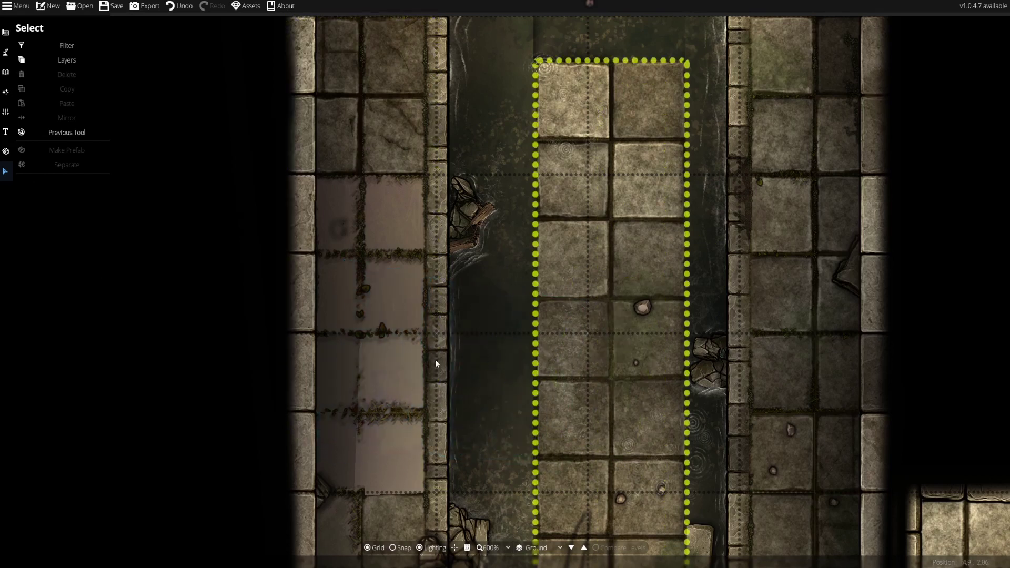
key(ctrl+z)
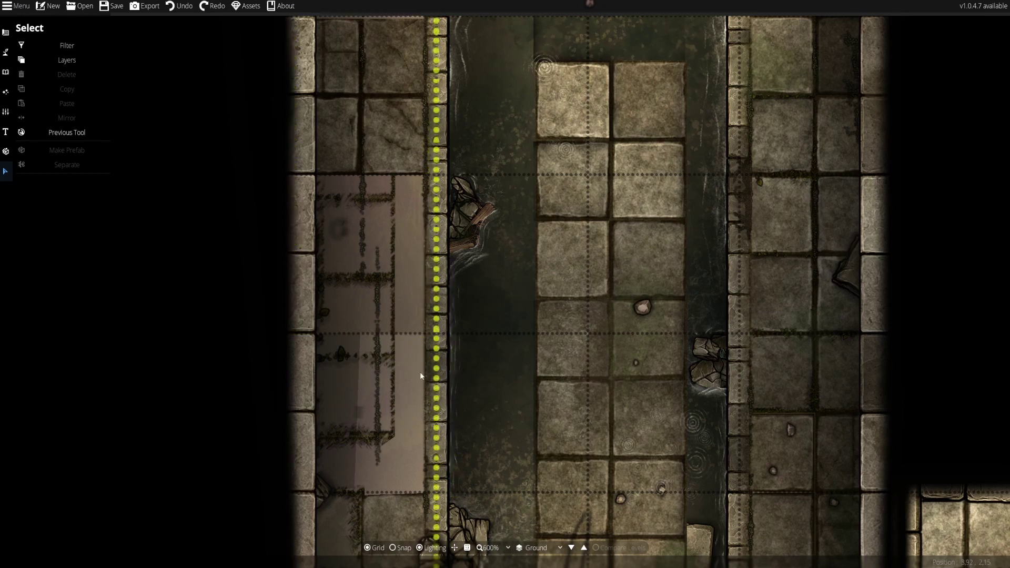
Shift the west canal-edge stone border over the water, hide the grid, and move the narrow shading strip into the canal.
drag(435, 377, 451, 374)
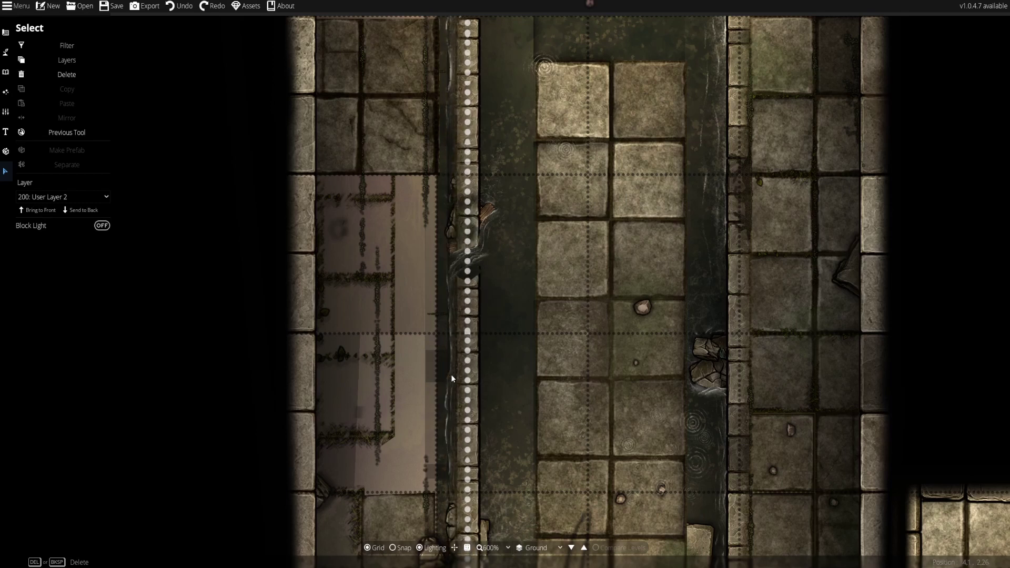
key(g)
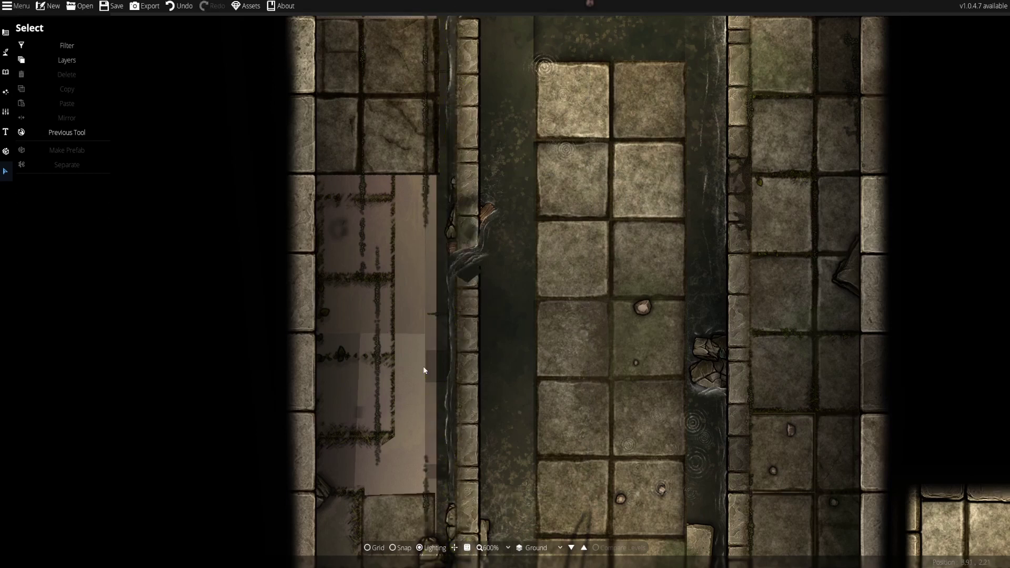
click(425, 365)
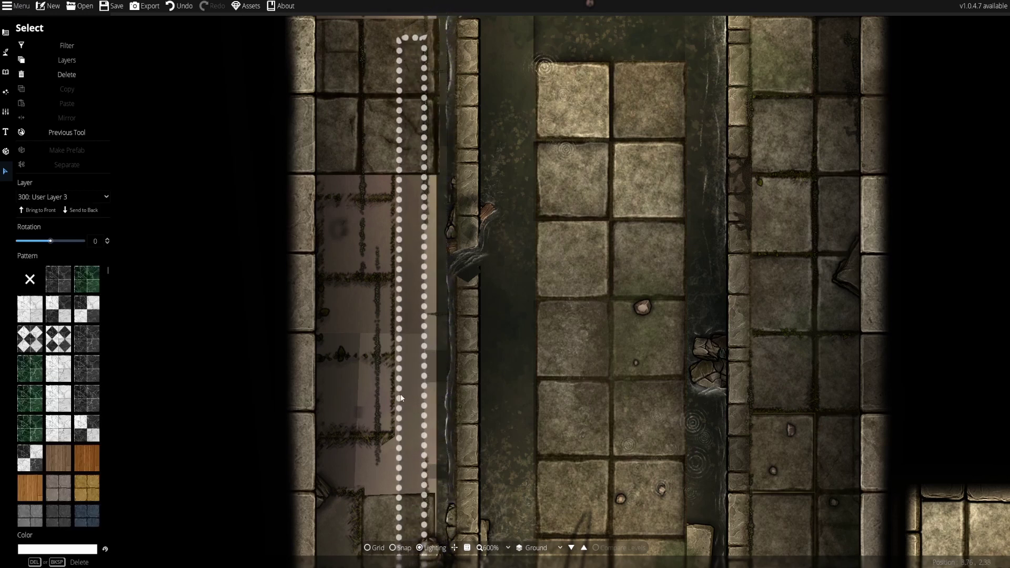
drag(401, 398, 489, 393)
Move the translucent pattern overlay farther south along the west walkway and deselect it.
click(419, 284)
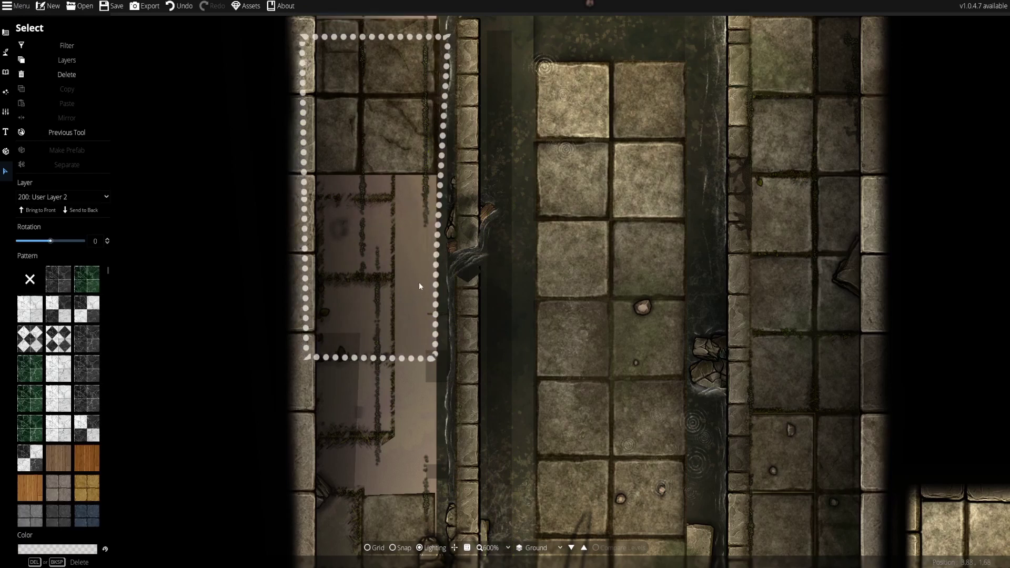
drag(420, 286, 427, 405)
key(Escape)
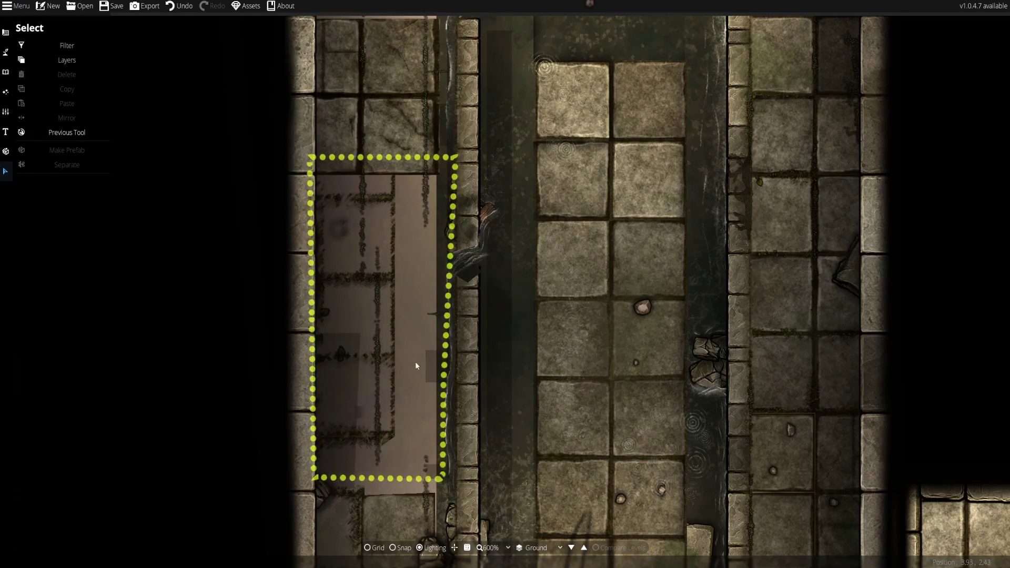
Pull the translucent overlay on the exposed west walkway over the canal edge, shift it back west and delete it.
scroll(414, 336, up, 2)
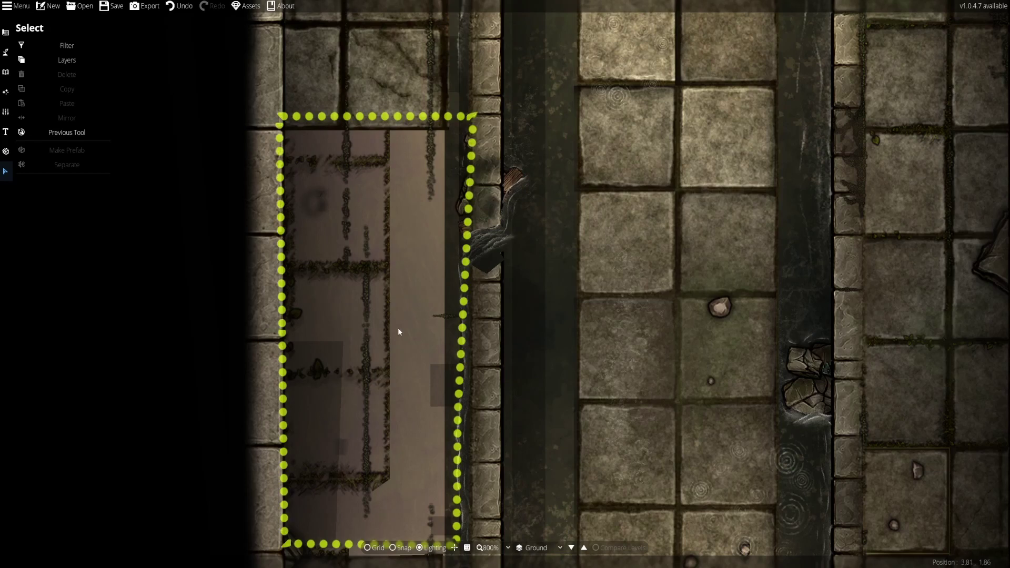
drag(402, 293, 449, 330)
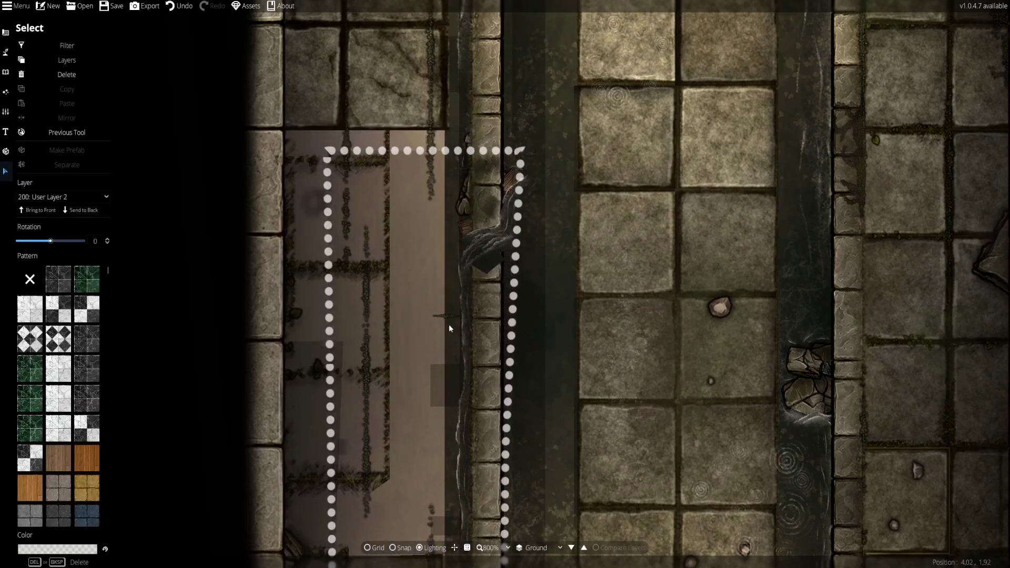
key(Escape)
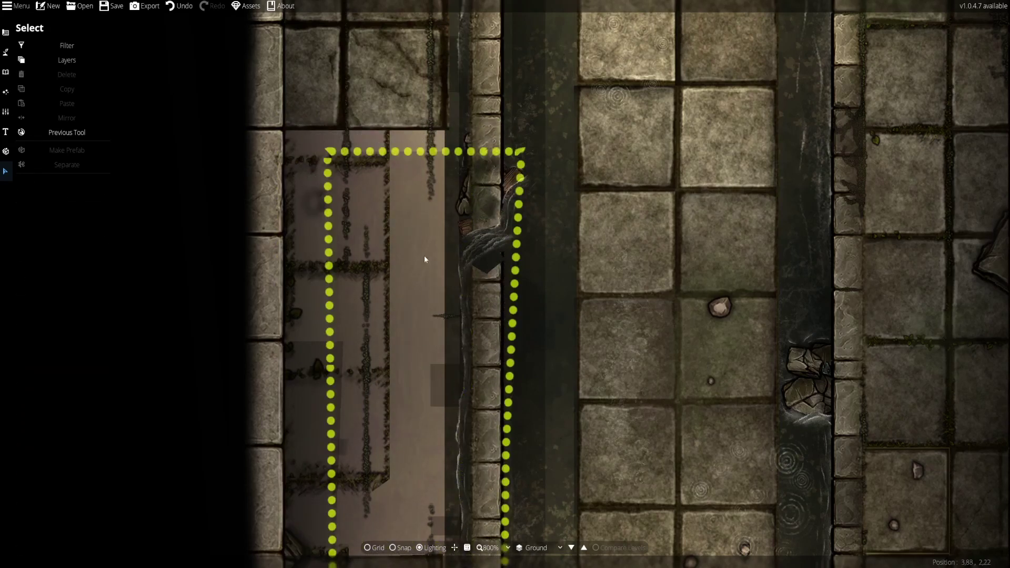
click(418, 331)
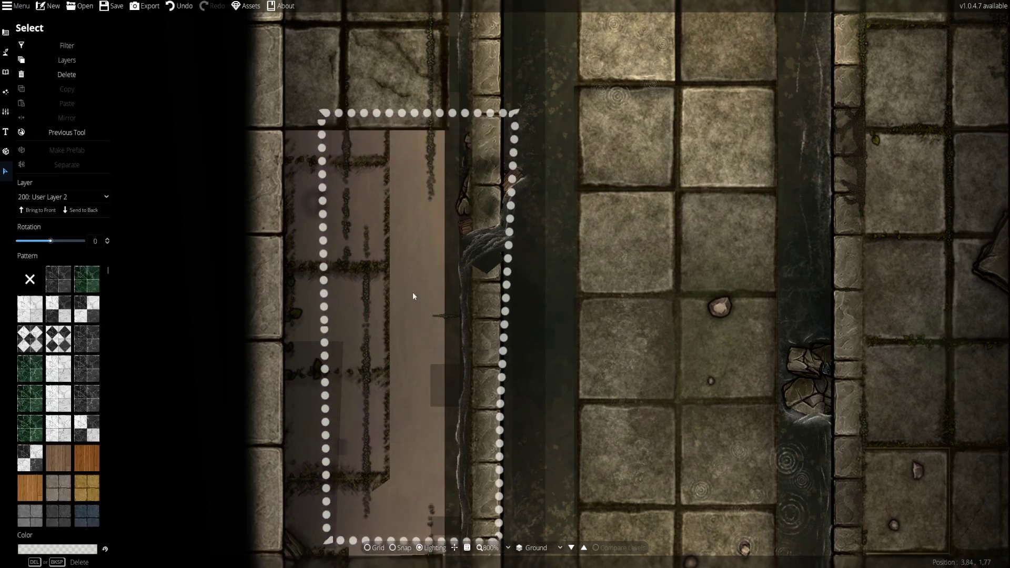
drag(413, 293, 386, 294)
key(Delete)
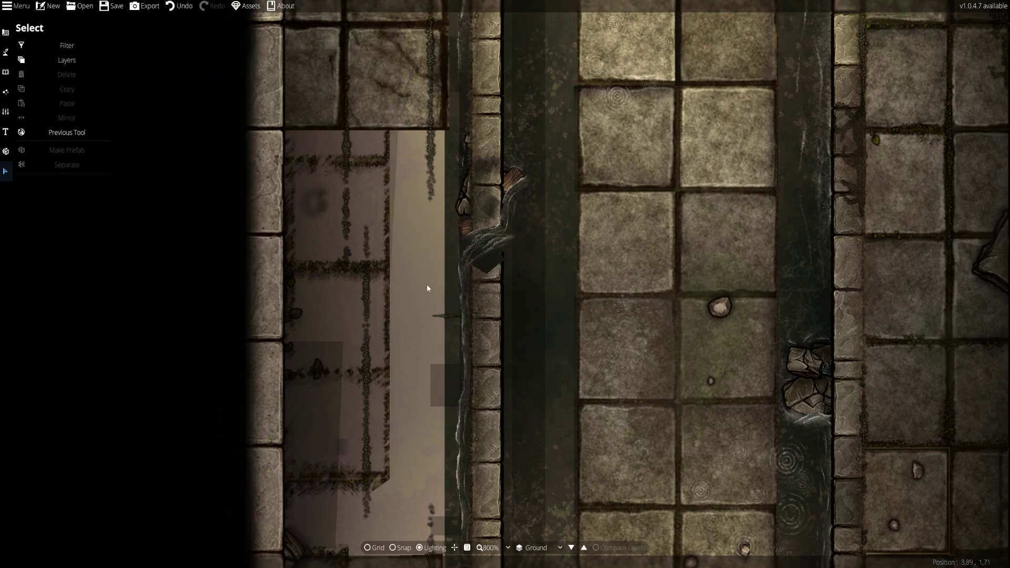
Undo all the relocations and deletions to restore the weathered sewer corridor.
scroll(427, 288, down, 5)
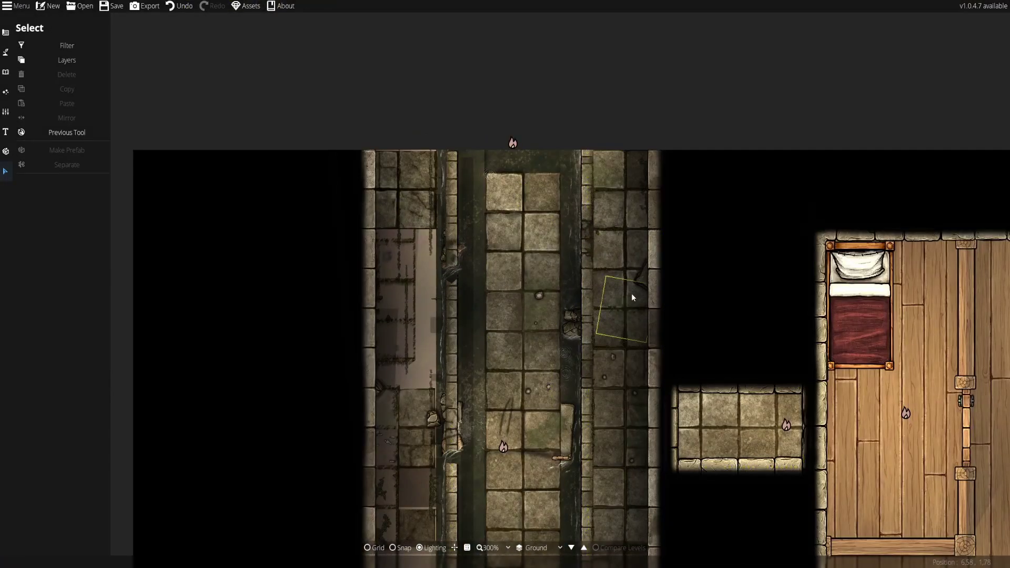
key(ctrl+z)
key(ctrl+z)
key(ctrl+z)
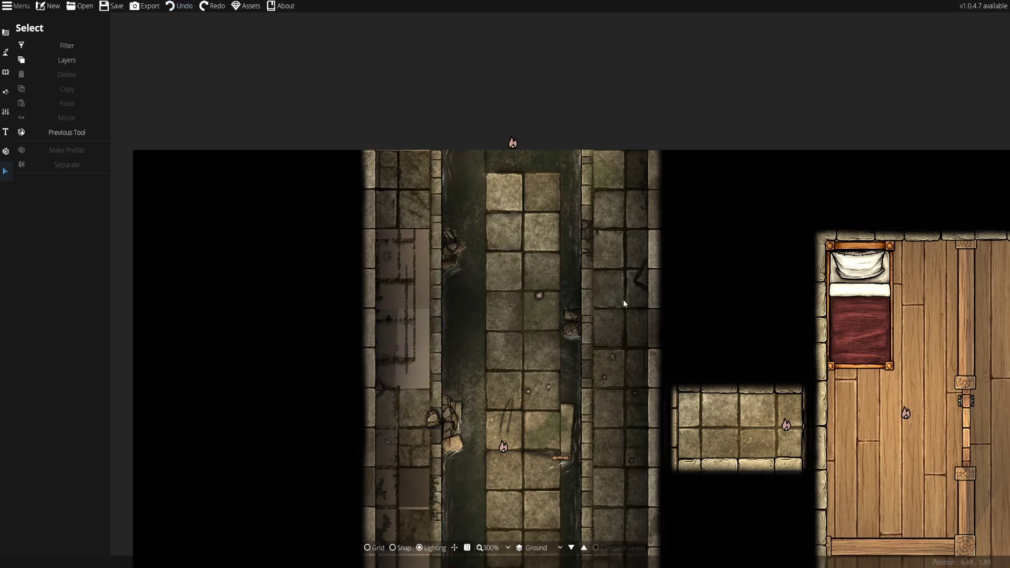
key(ctrl+z)
key(ctrl+z)
key(ctrl+z)
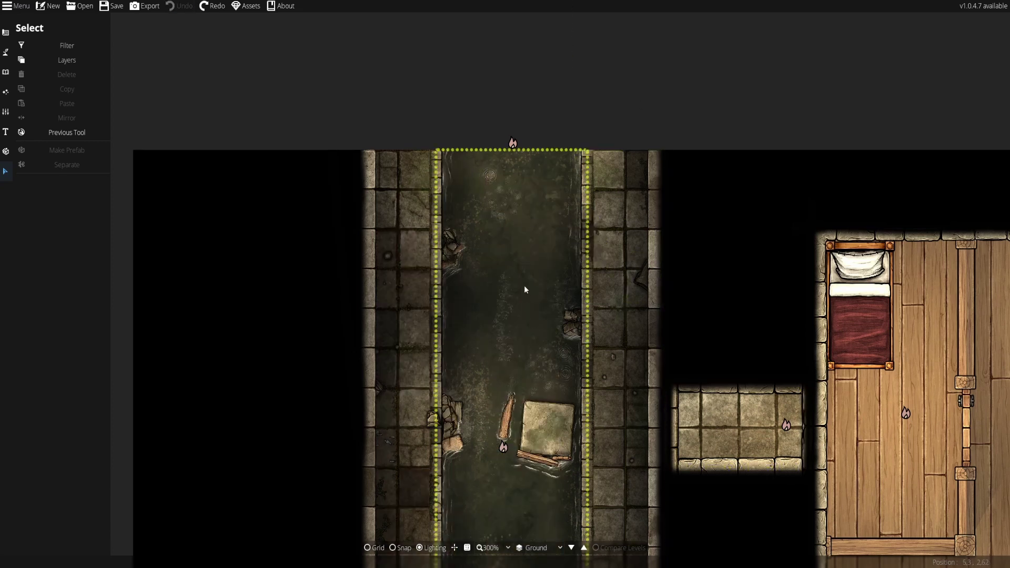
Inspect the custom color of the stain object on the stone border along the canal's west edge.
drag(534, 357, 513, 247)
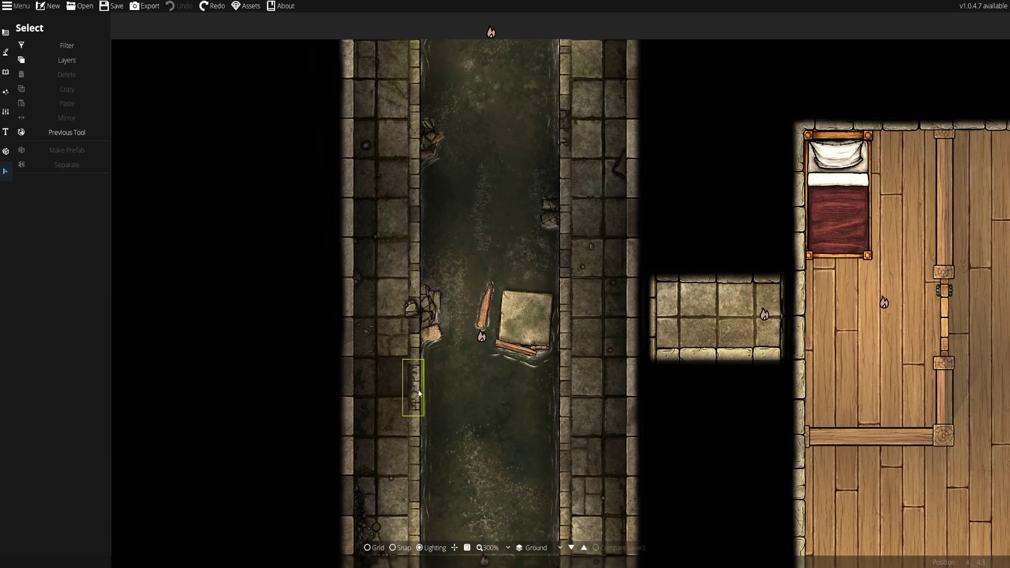
scroll(419, 393, up, 5)
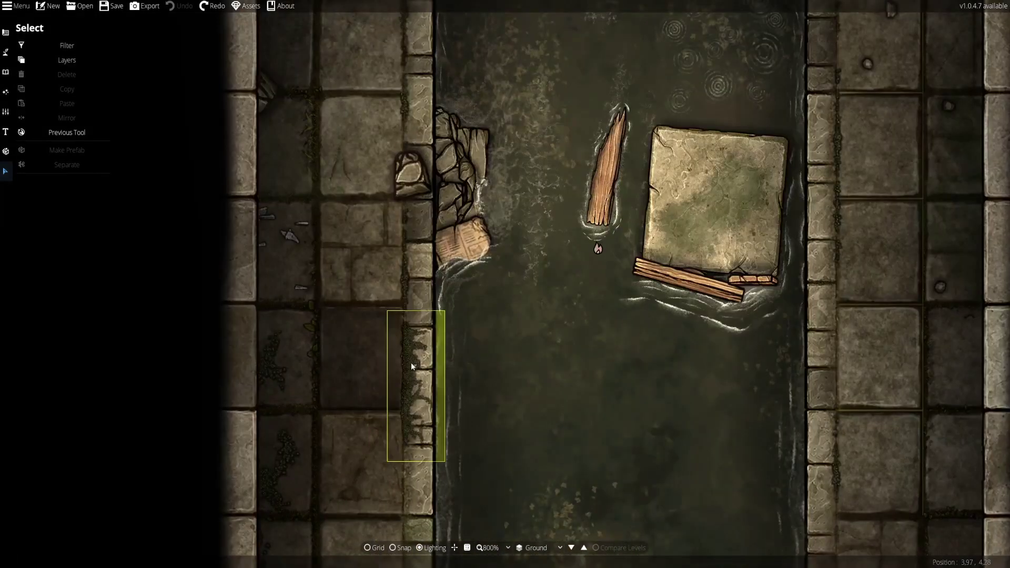
click(411, 362)
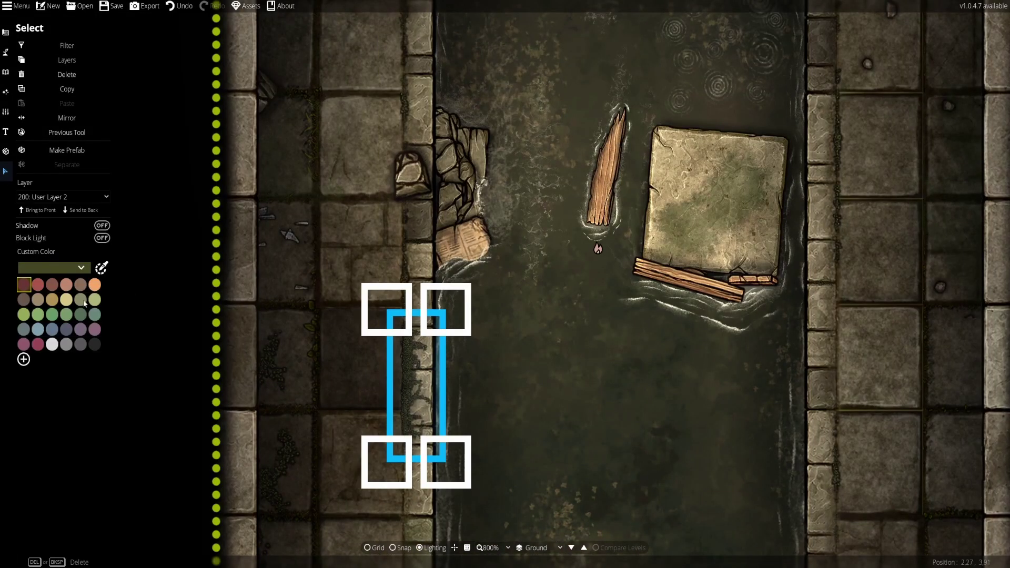
click(29, 362)
click(102, 269)
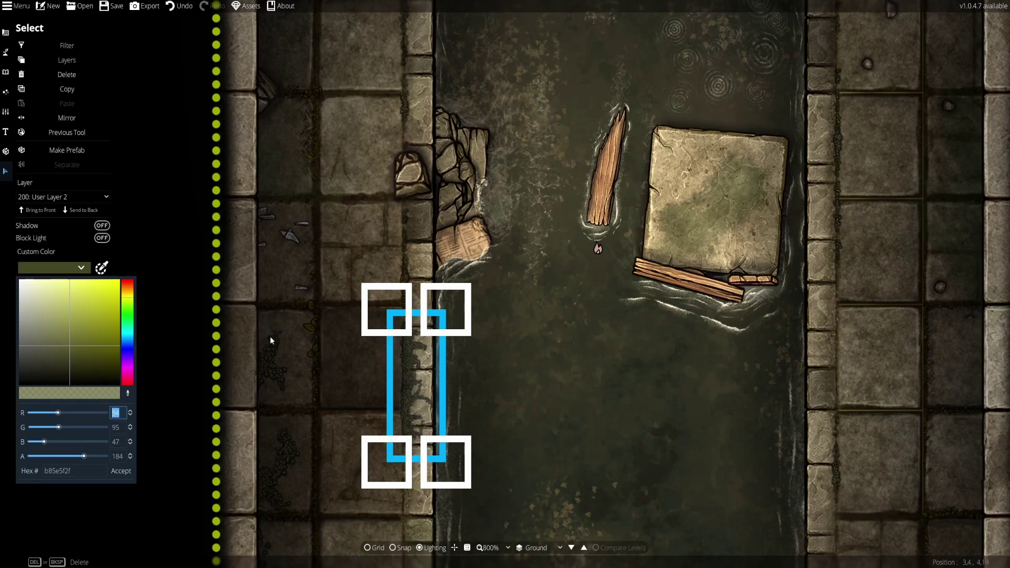
click(7, 77)
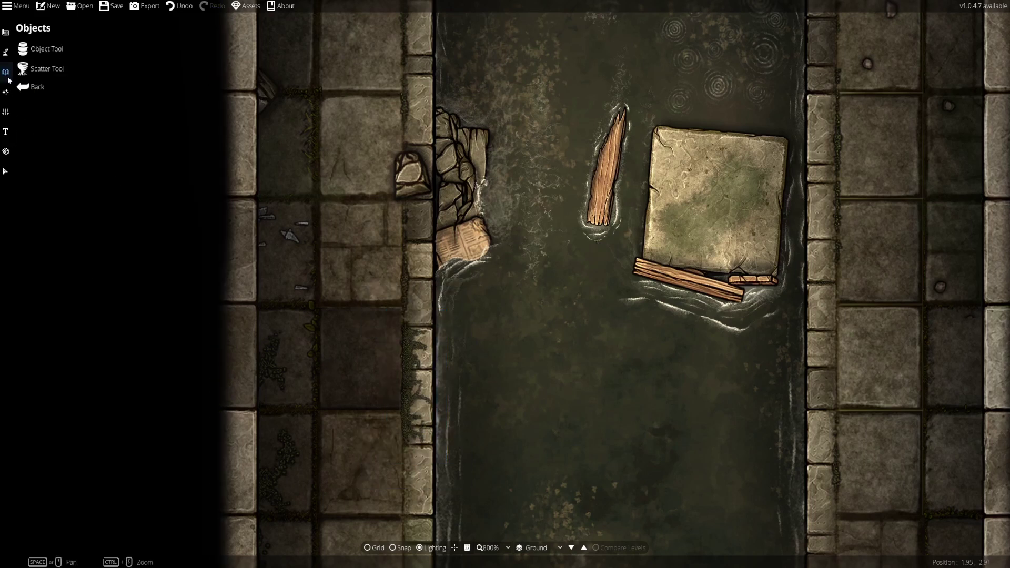
key(s)
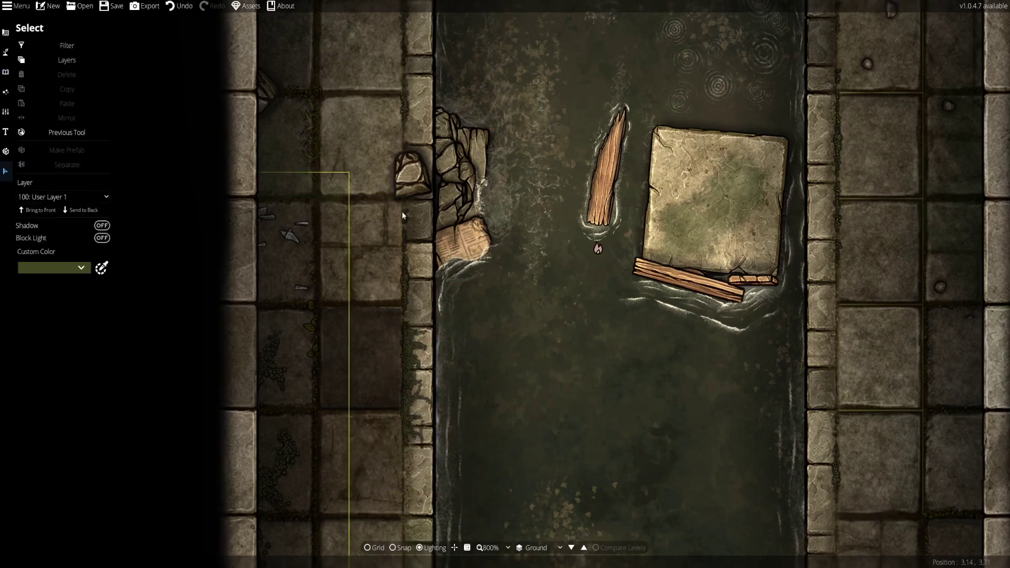
scroll(567, 320, down, 5)
drag(607, 410, 537, 314)
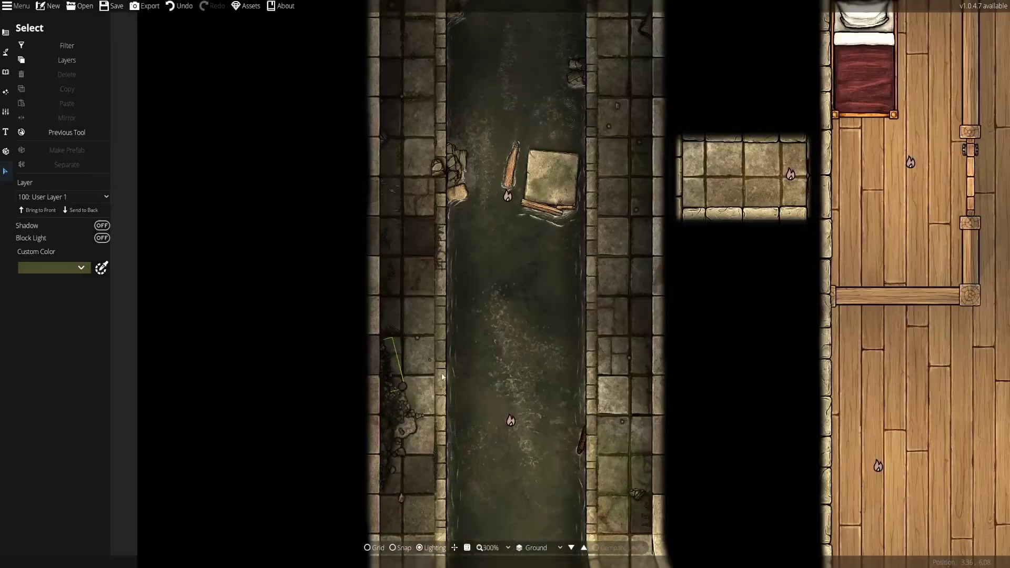
drag(535, 189, 524, 336)
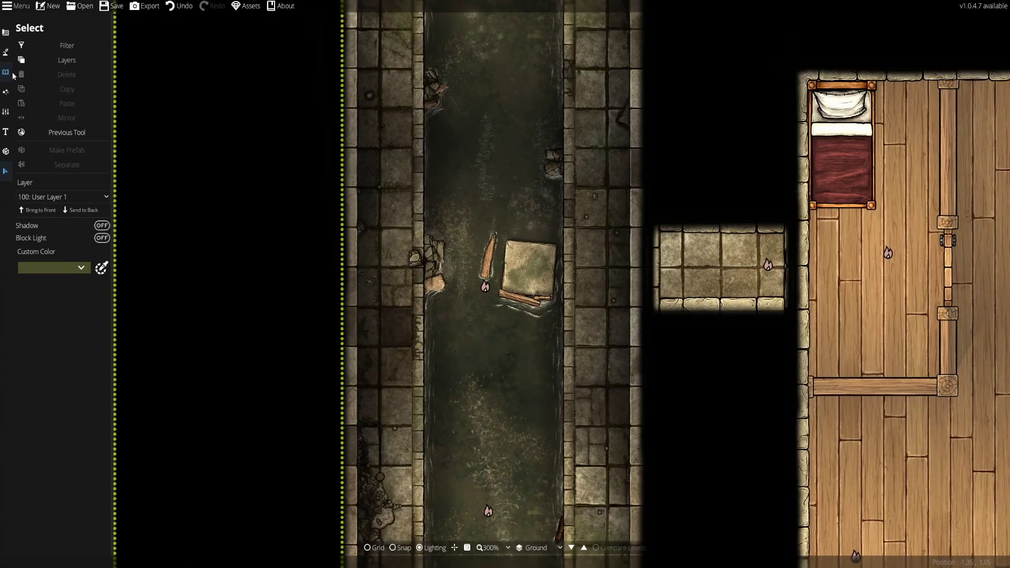
Draw a rectangular mossy grout overlay across the plain corridor's west walkway on User Layer 3 with the Pattern Shape Tool.
click(7, 53)
click(6, 52)
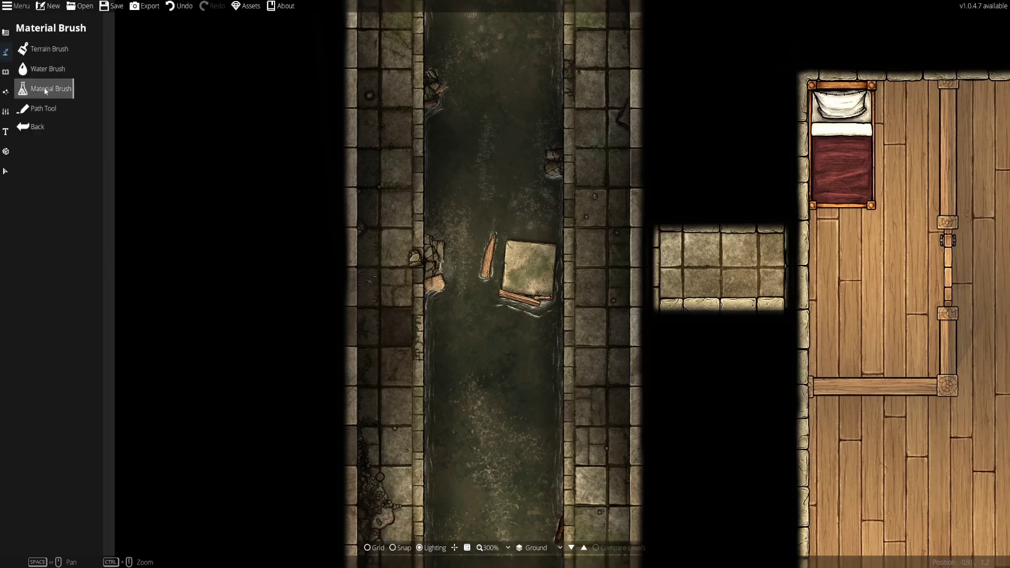
click(6, 32)
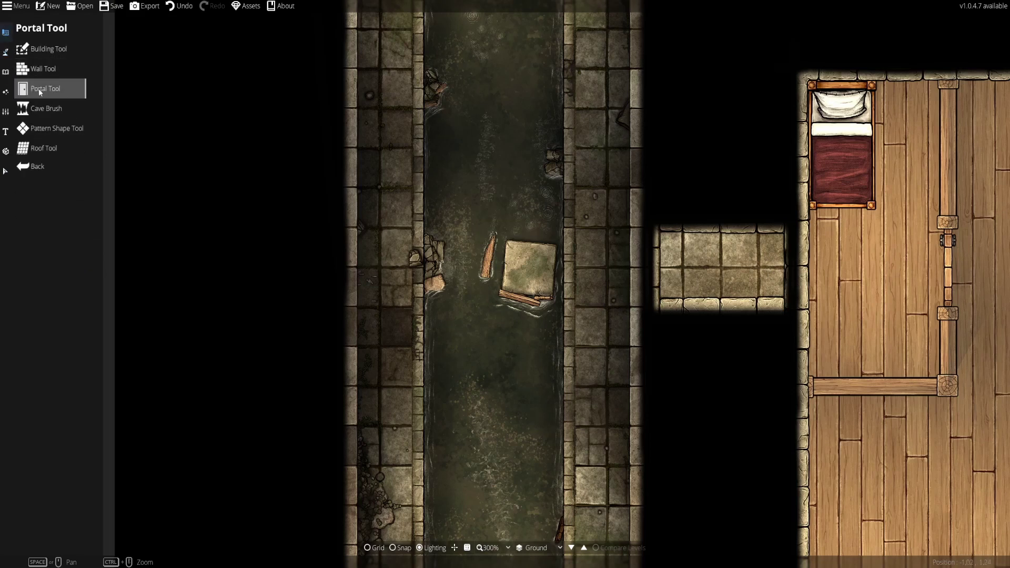
click(47, 129)
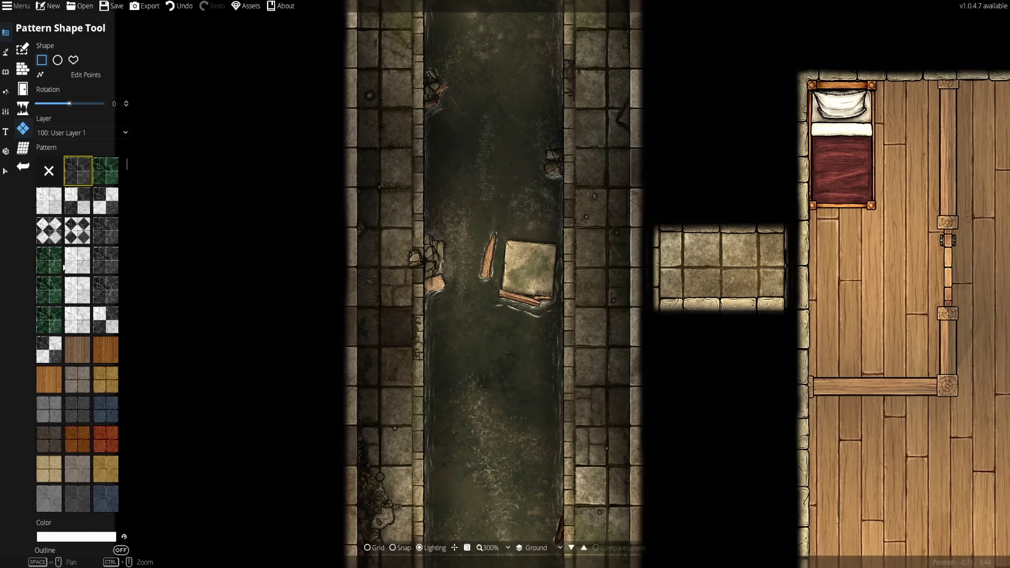
scroll(64, 268, down, 10)
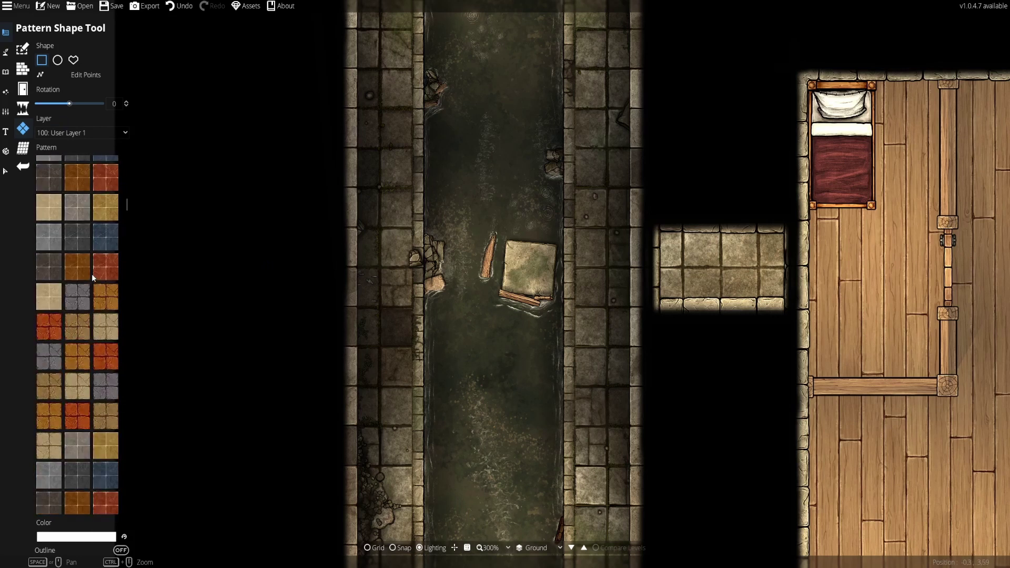
scroll(127, 221, down, 5)
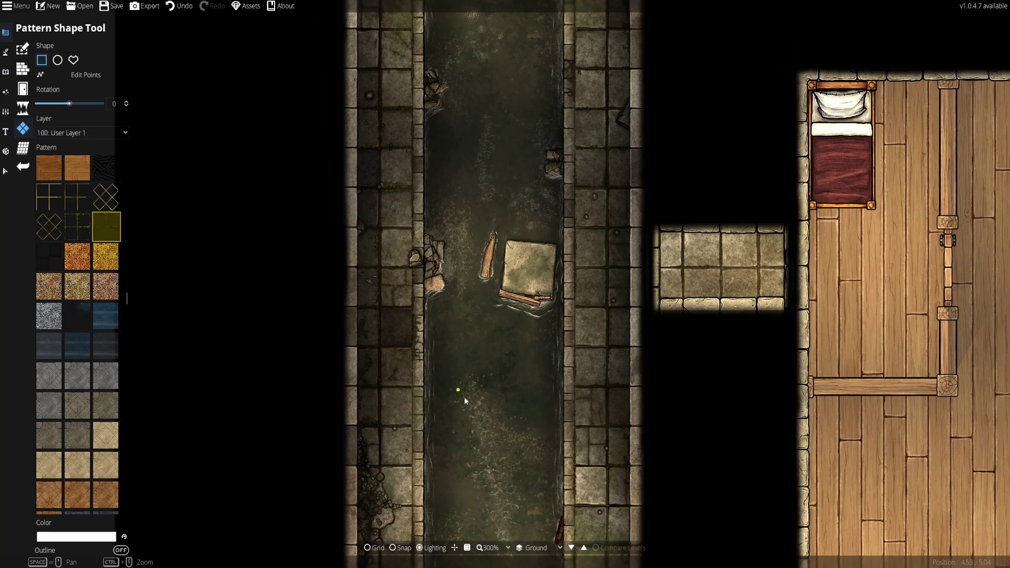
mouse_move(466, 398)
mouse_down()
mouse_move(443, 138)
mouse_move(487, 158)
mouse_up()
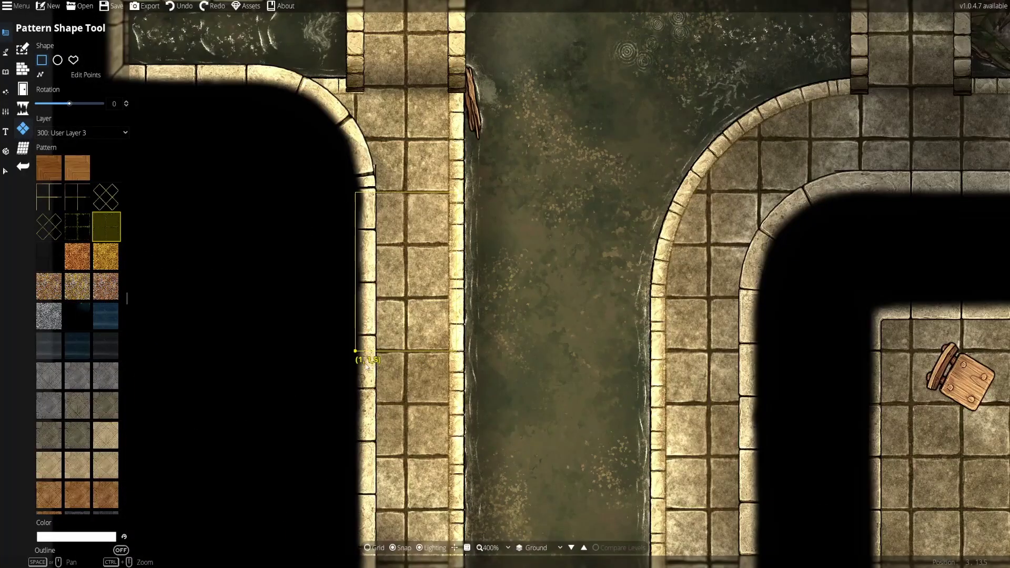
drag(367, 367, 367, 366)
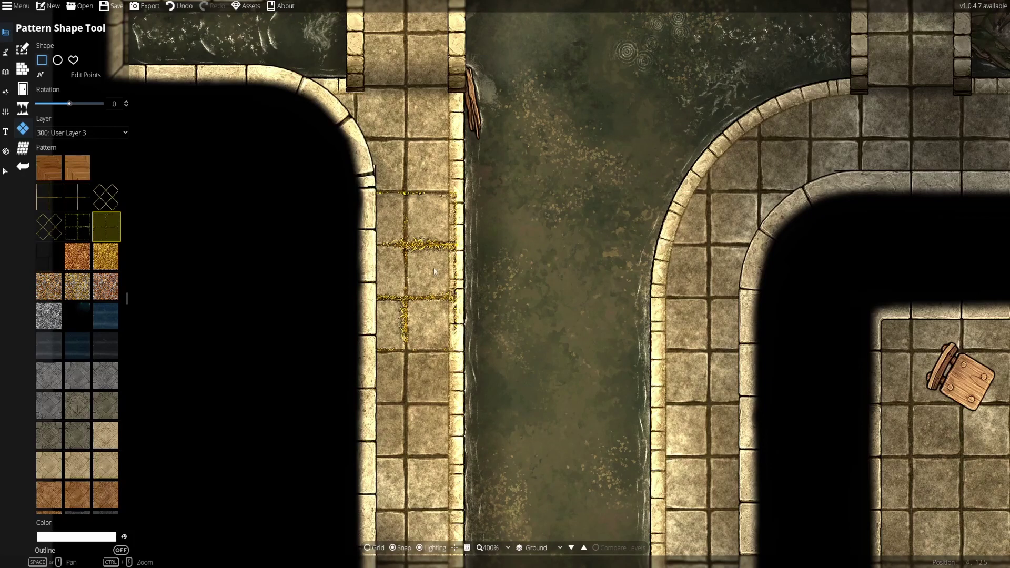
Try the Square Tiles HeightMap Overlay A and a thin grid-line pattern on the west walkway, and undo the grid lines.
click(49, 257)
scroll(536, 383, down, 3)
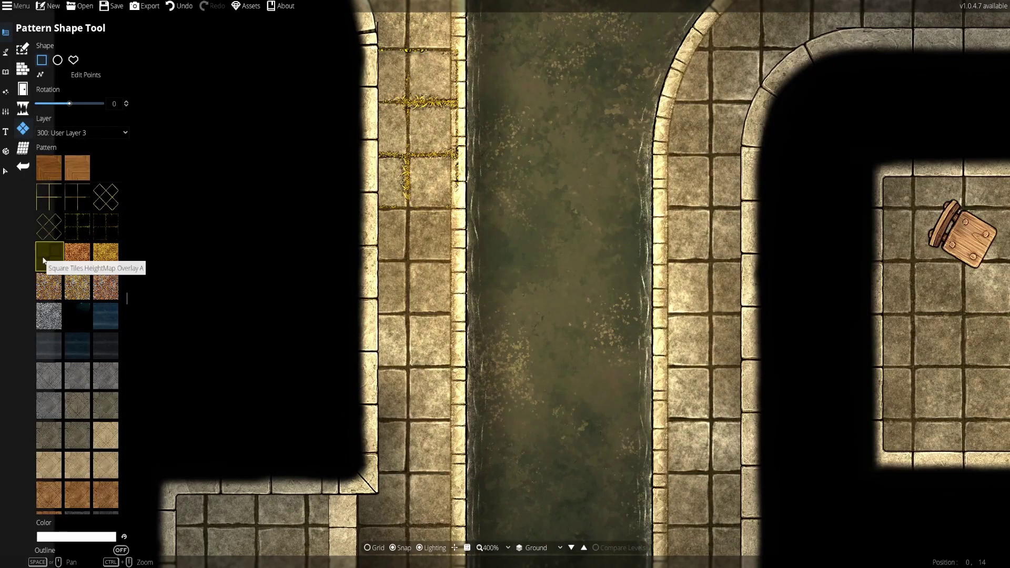
drag(459, 261, 400, 412)
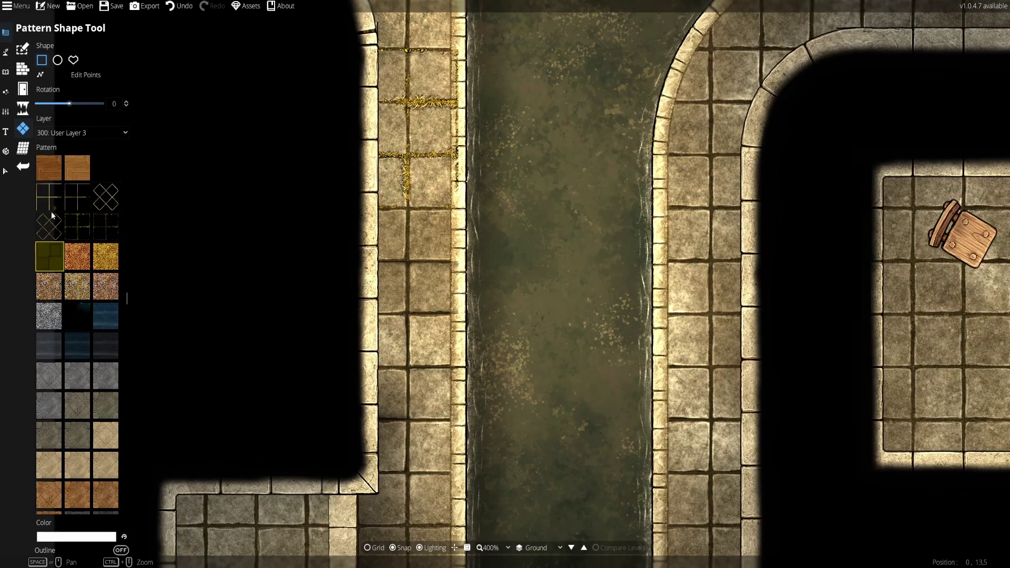
click(70, 198)
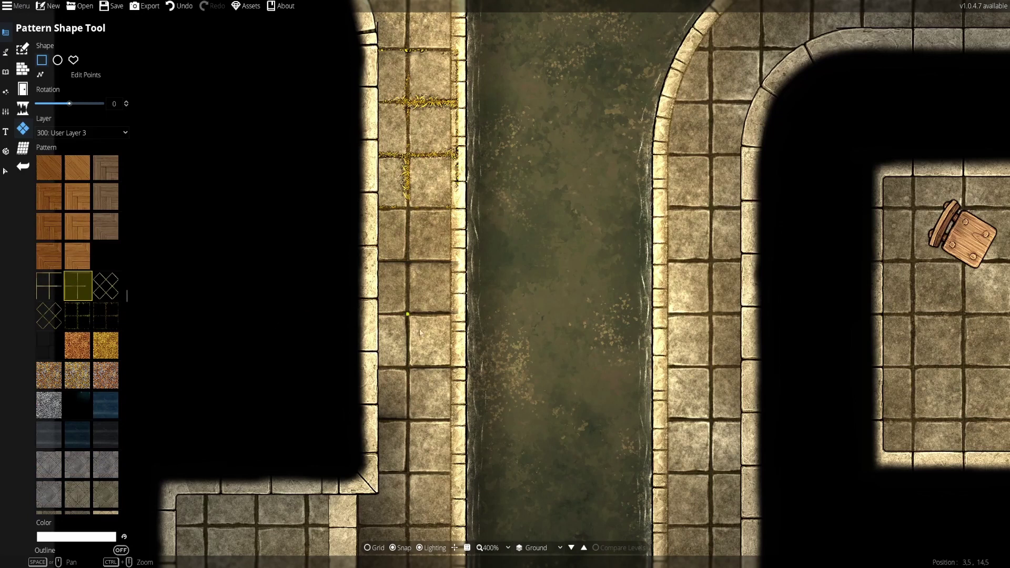
drag(389, 401, 370, 409)
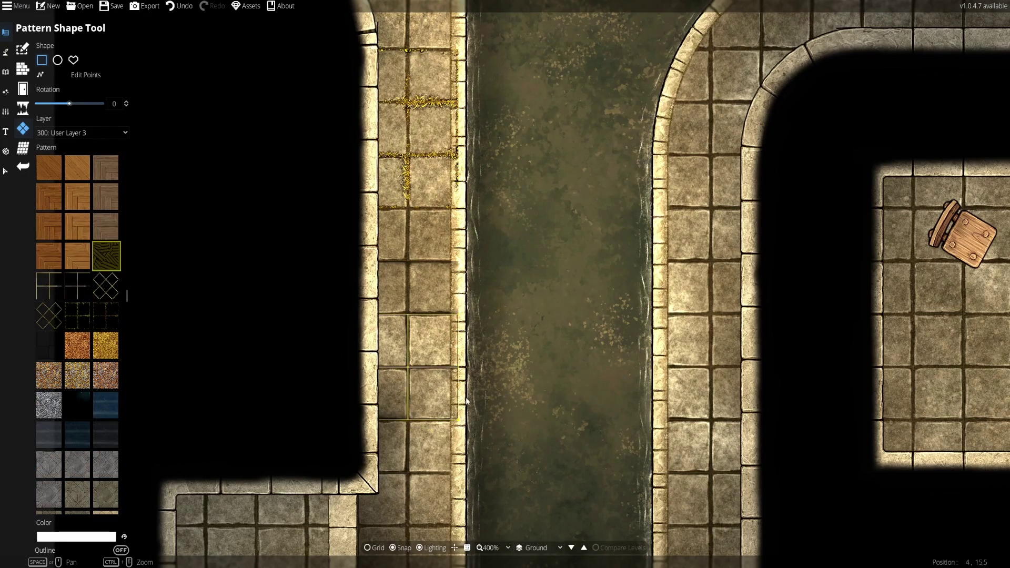
key(ctrl+z)
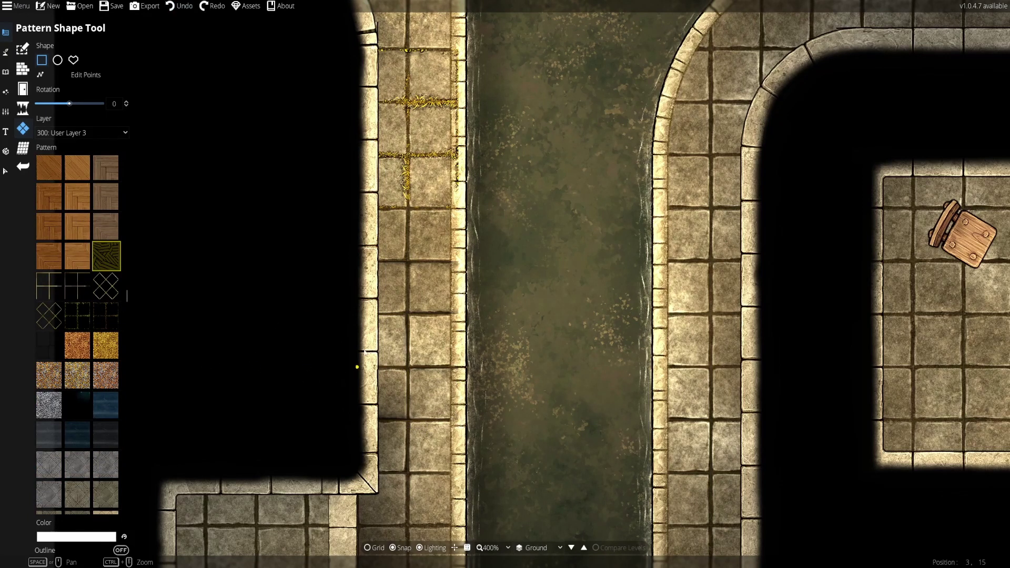
Darken a single tile beside the canal on the west walkway with a dark transparent overlay pattern on User Layer 2.
scroll(106, 301, down, 3)
drag(128, 300, 143, 507)
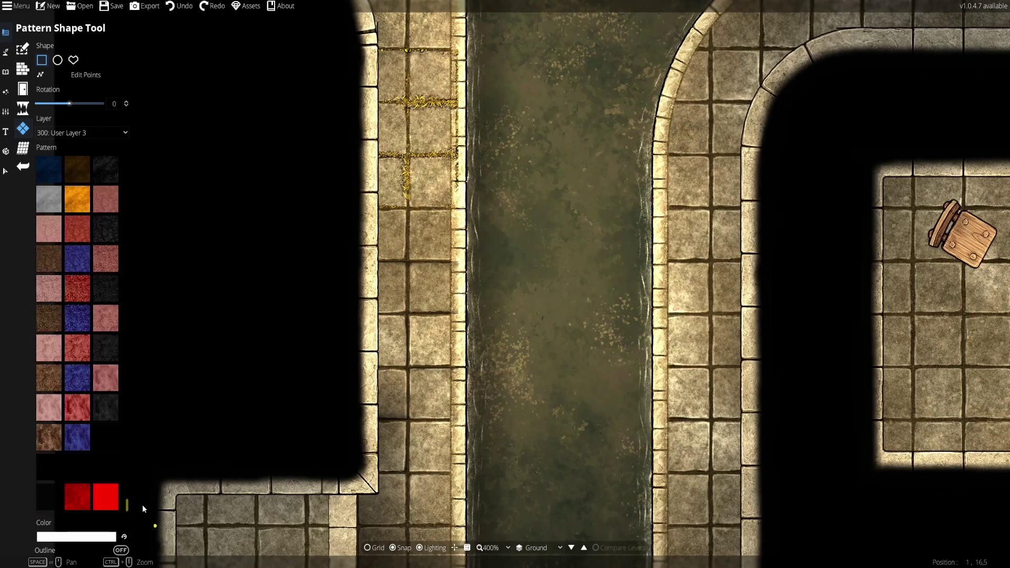
click(54, 477)
click(95, 470)
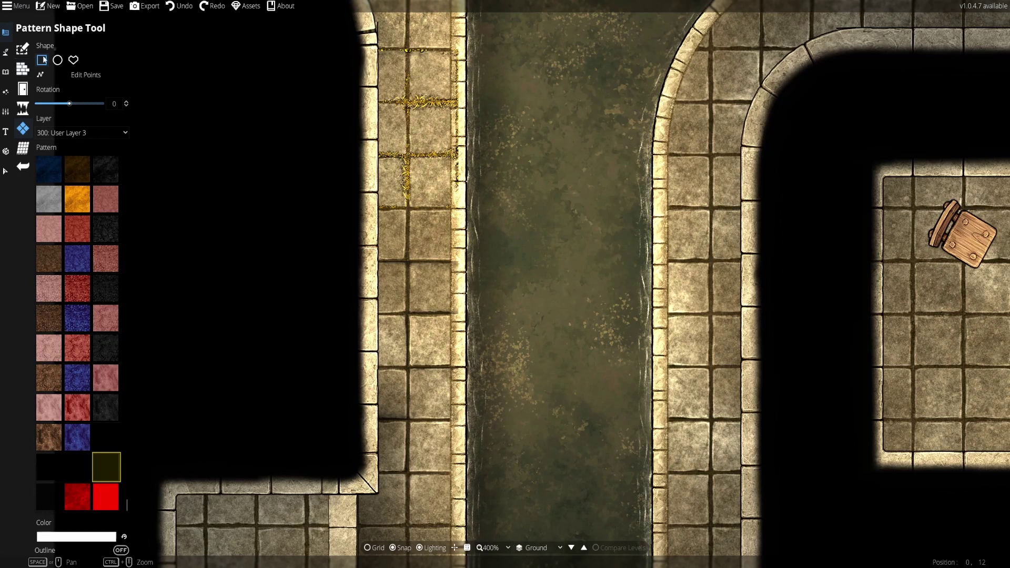
scroll(422, 225, up, 2)
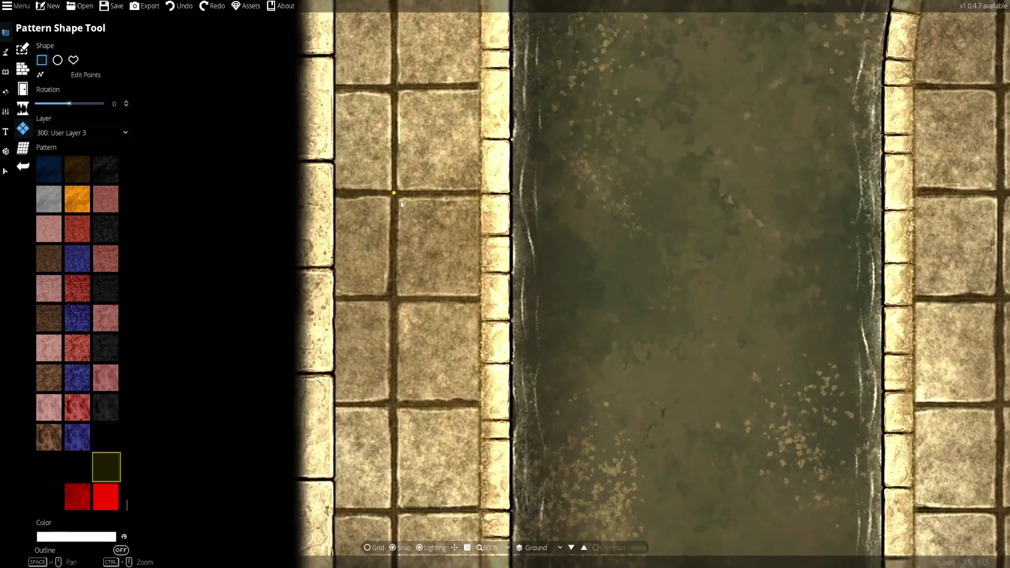
drag(396, 196, 499, 300)
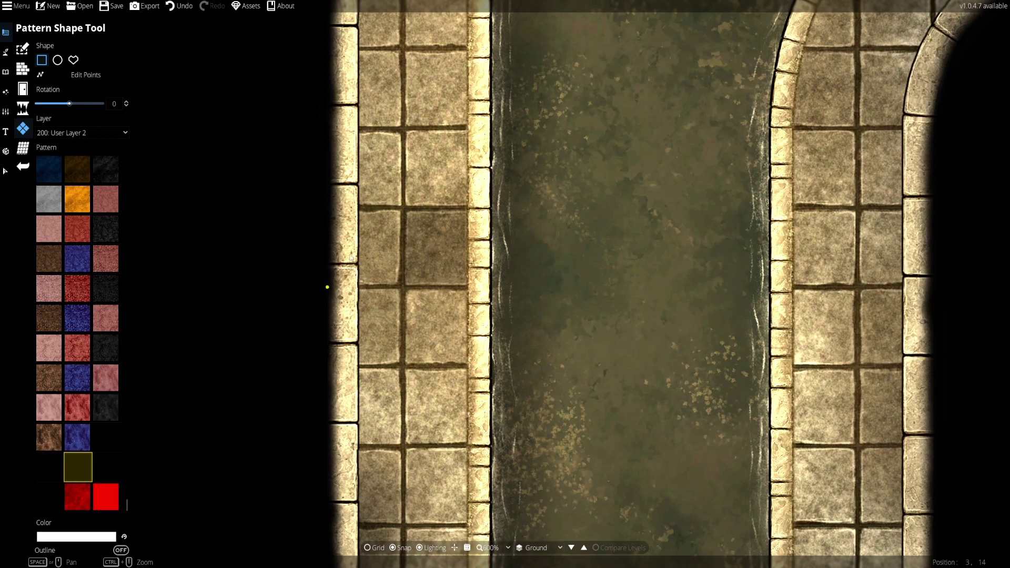
Shade two adjacent tiles in the west walkway's outer column, covering the northern one with the other dark overlay pattern.
drag(411, 326, 424, 251)
drag(415, 290, 337, 371)
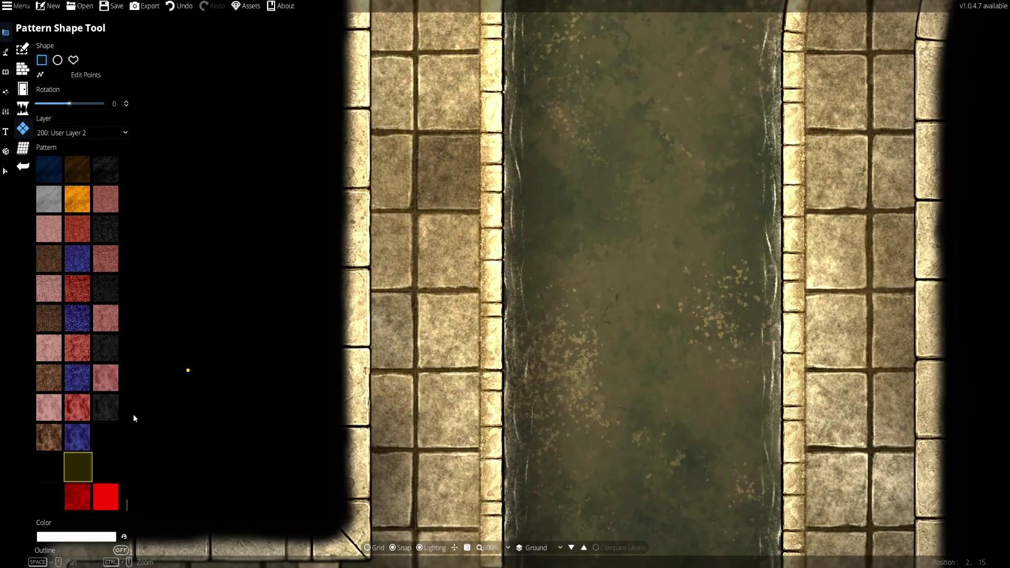
click(106, 467)
drag(395, 303, 368, 266)
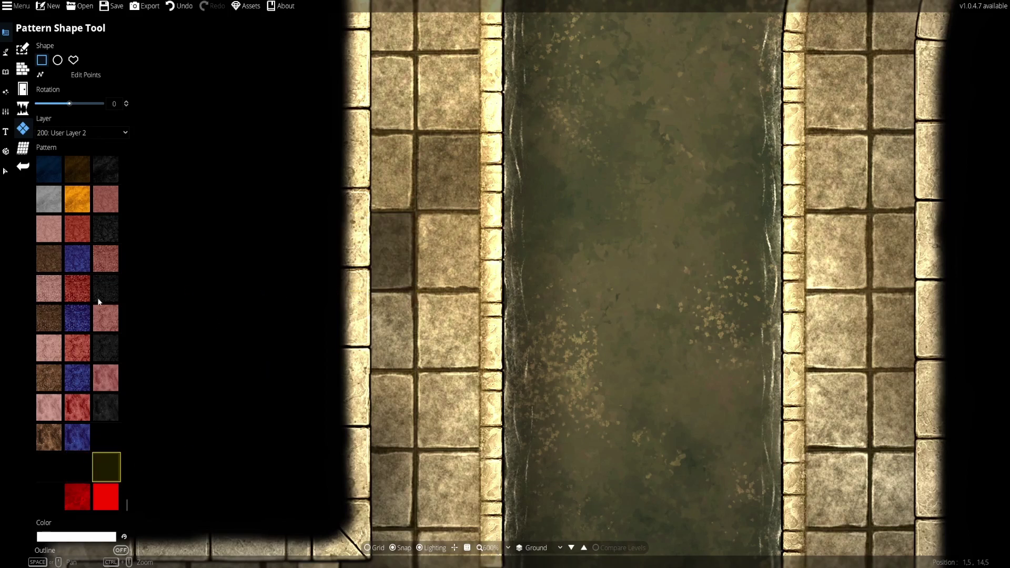
drag(107, 466, 93, 466)
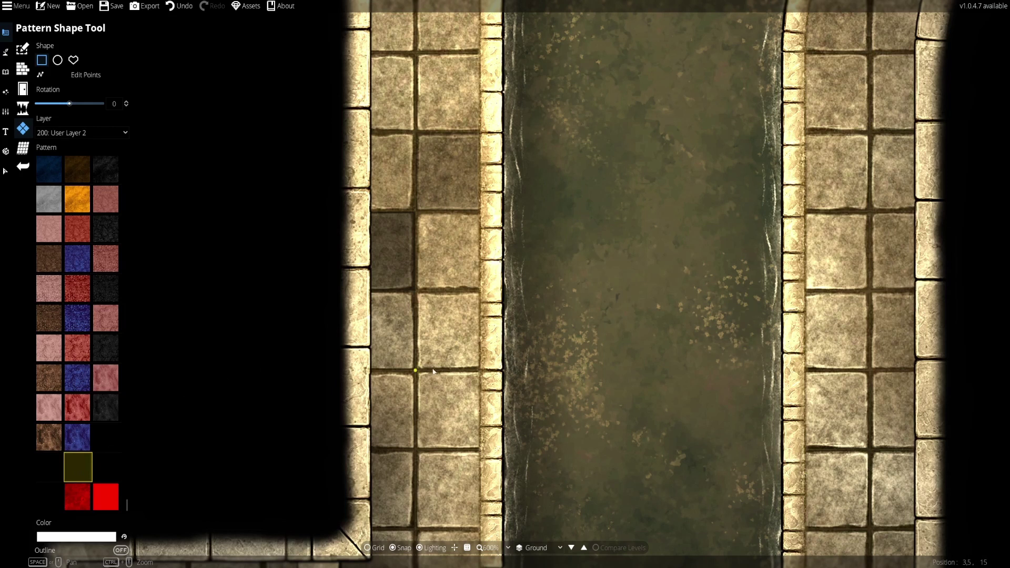
Try the dark overlay and the square tile overlay pattern on the west walkway tiles around the shaded ones.
drag(417, 377, 491, 296)
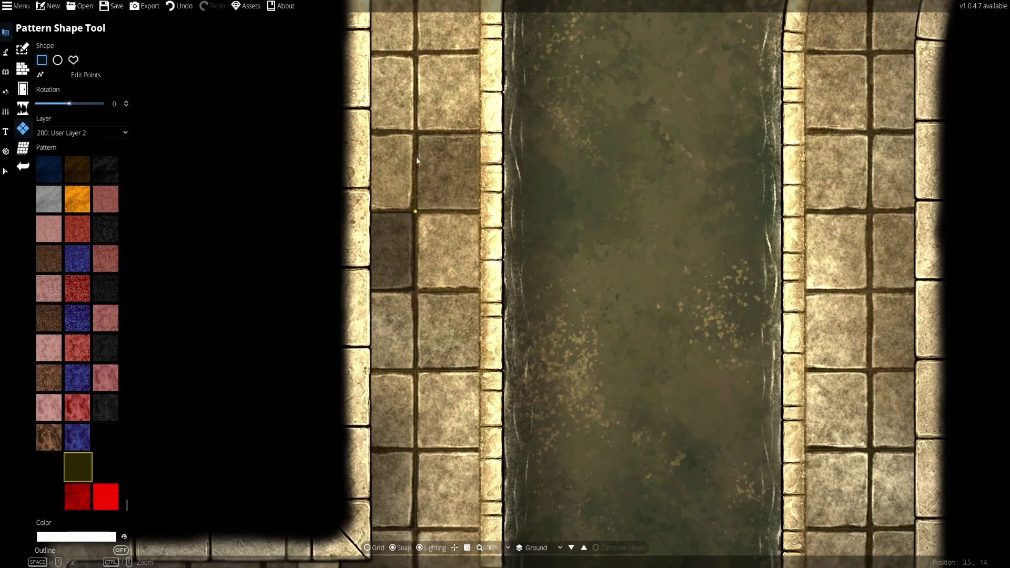
scroll(87, 271, up, 4)
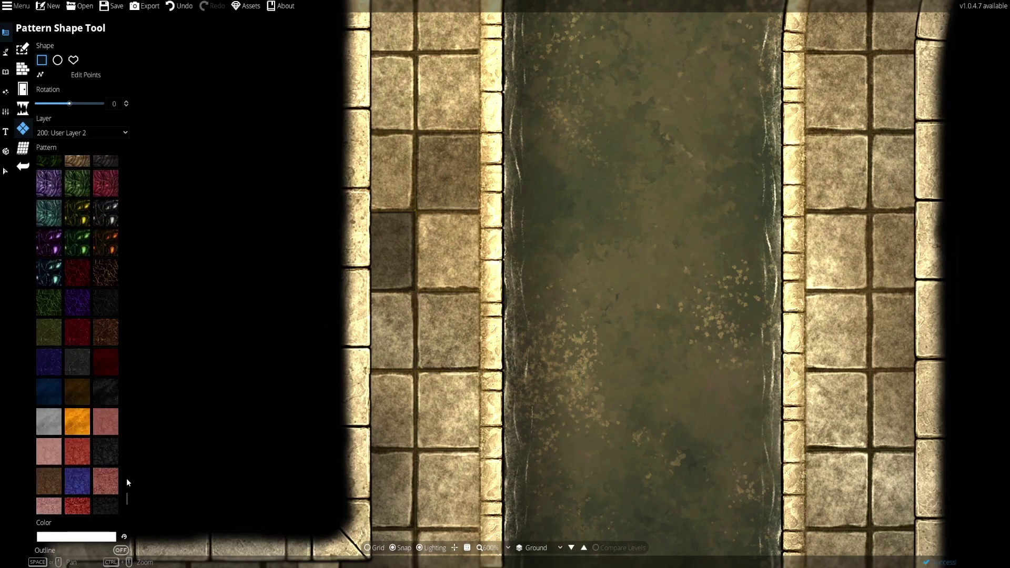
scroll(124, 476, up, 10)
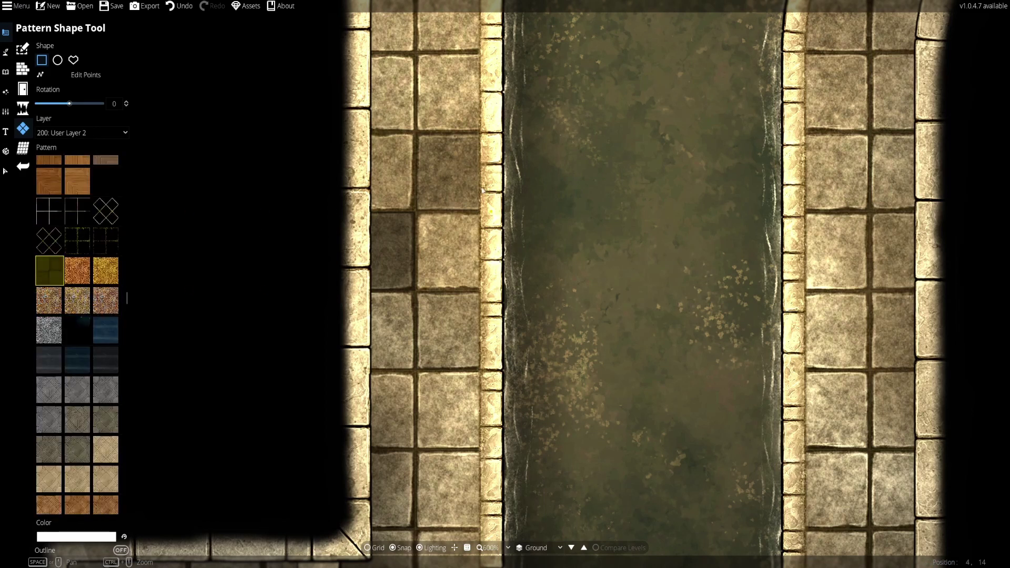
drag(491, 158, 351, 385)
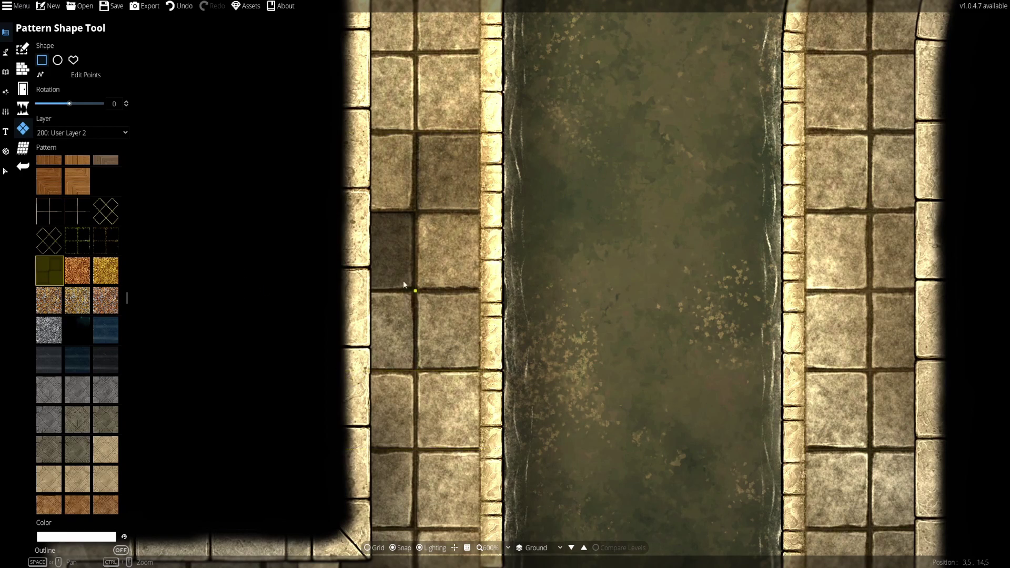
scroll(403, 284, down, 2)
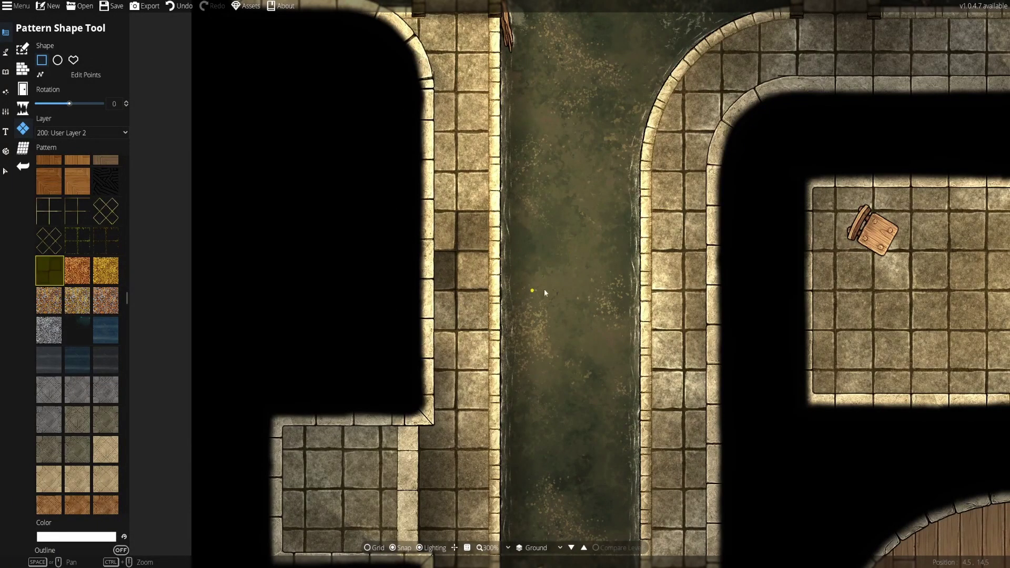
drag(471, 285, 475, 300)
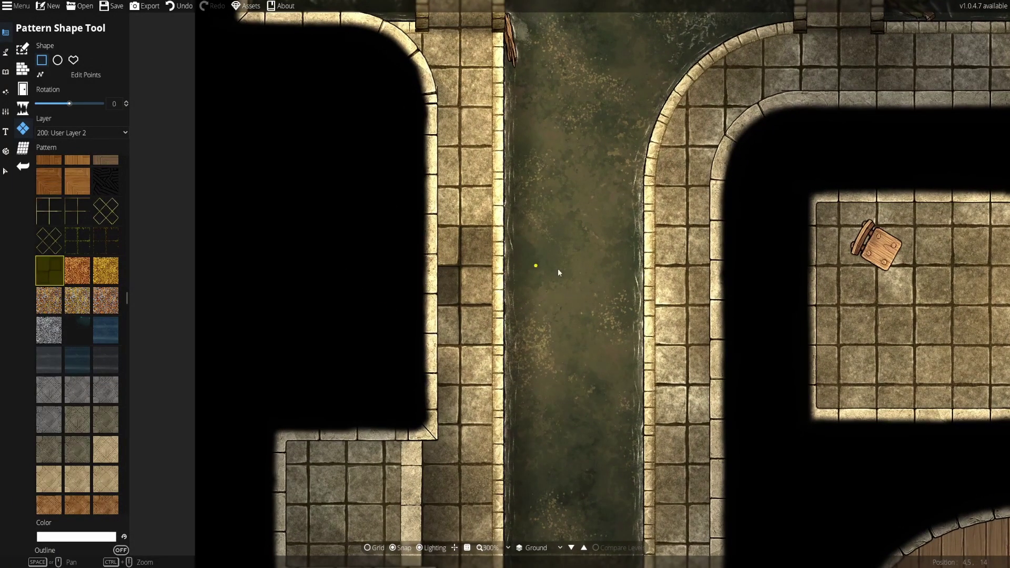
scroll(423, 305, up, 2)
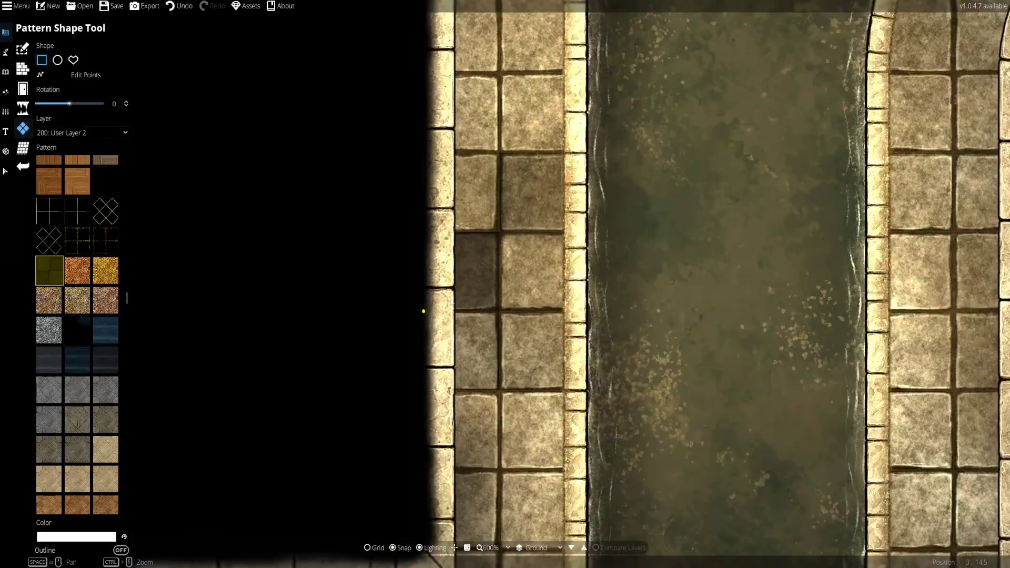
Try a rectangular Square Grout C 02 overlay across four tiles of the west walkway, just south of the darkest tile.
click(106, 240)
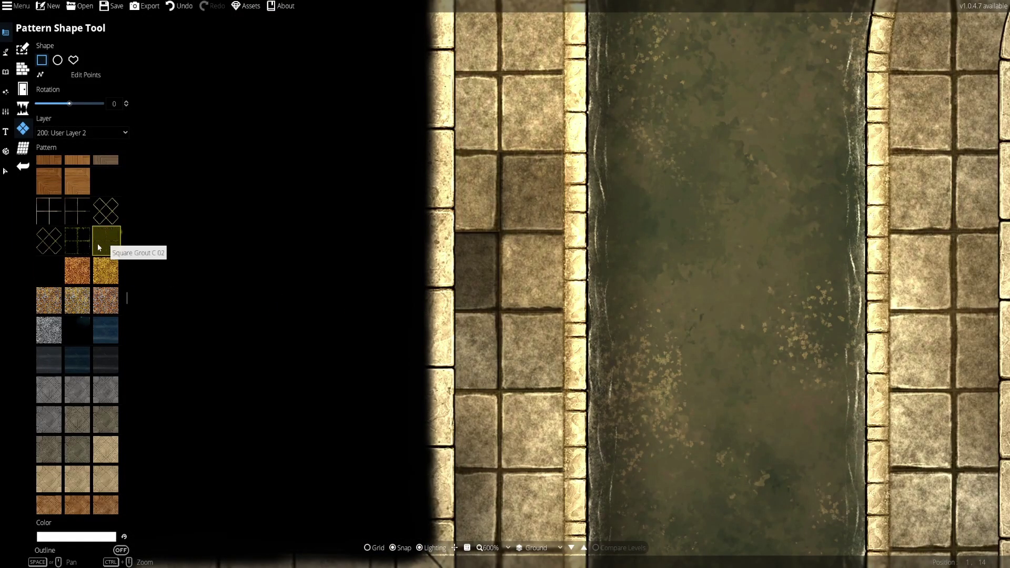
drag(399, 320, 386, 230)
drag(567, 226, 413, 383)
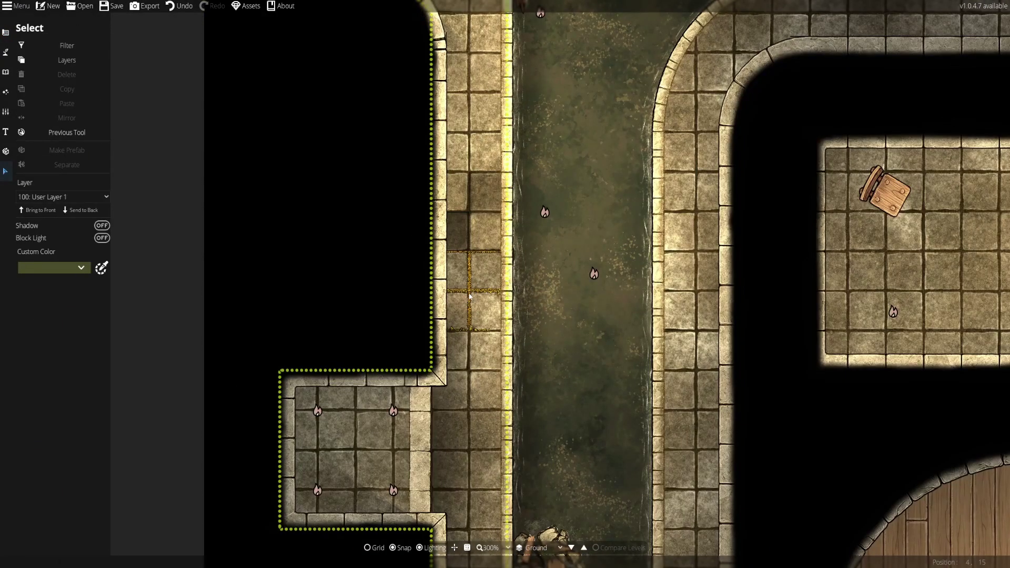
Open the Path Tool and examine the grout and staining on the weathered corridor's walkways to the north.
click(5, 72)
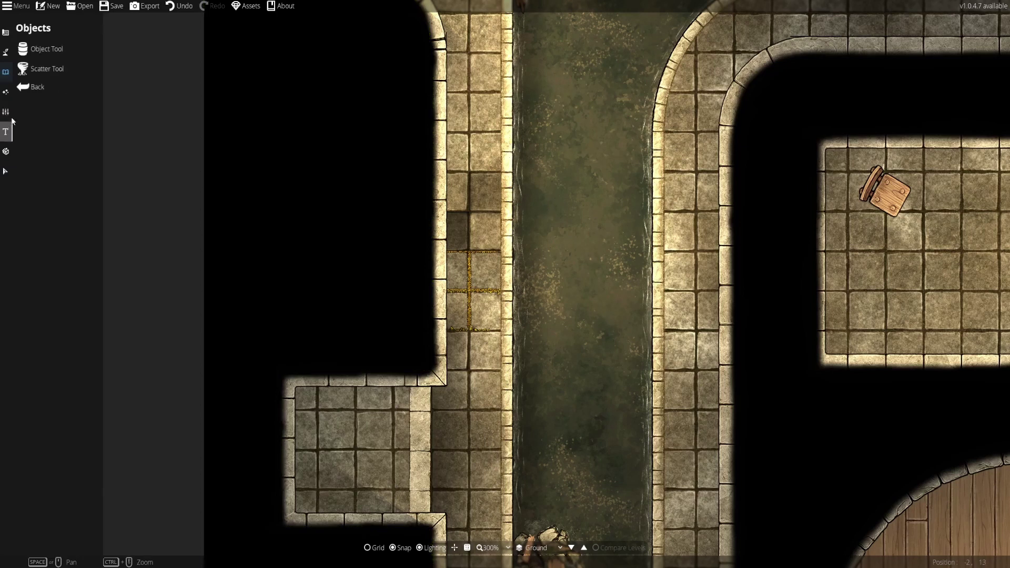
click(5, 52)
click(37, 108)
mouse_move(494, 171)
mouse_down()
mouse_move(509, 291)
mouse_move(503, 437)
mouse_up()
drag(538, 186, 499, 420)
drag(507, 160, 499, 354)
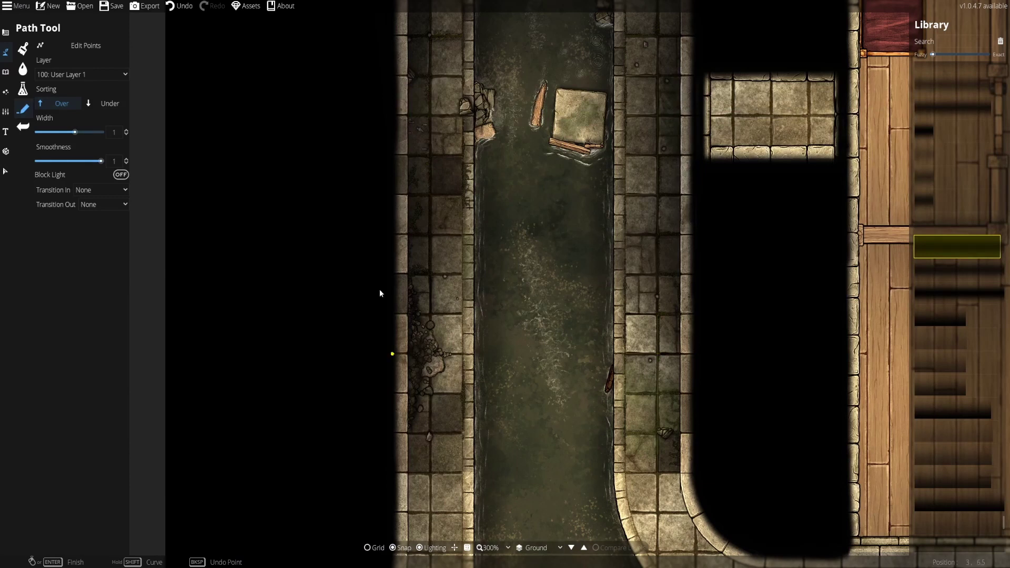
key(Down)
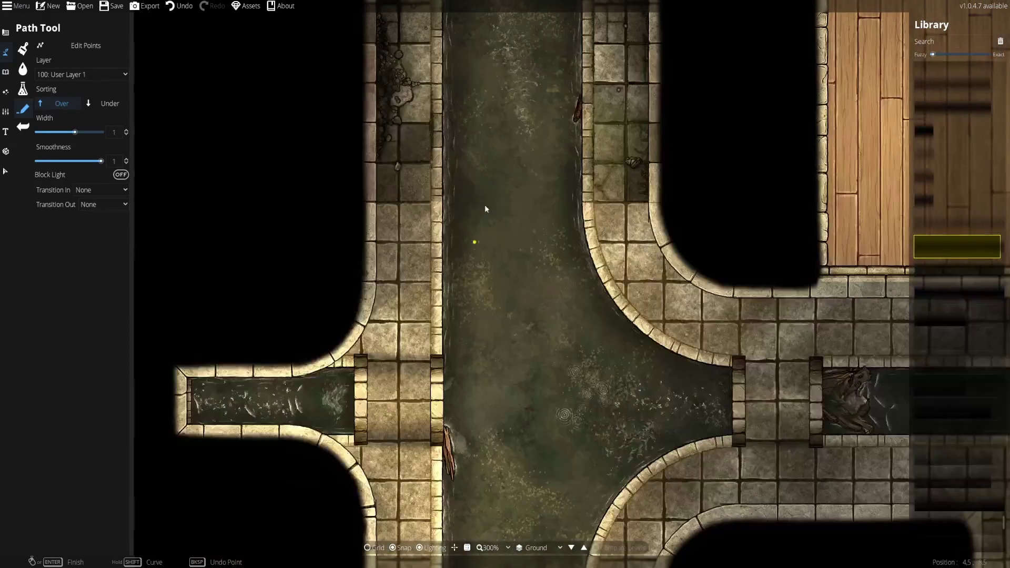
scroll(507, 280, up, 1)
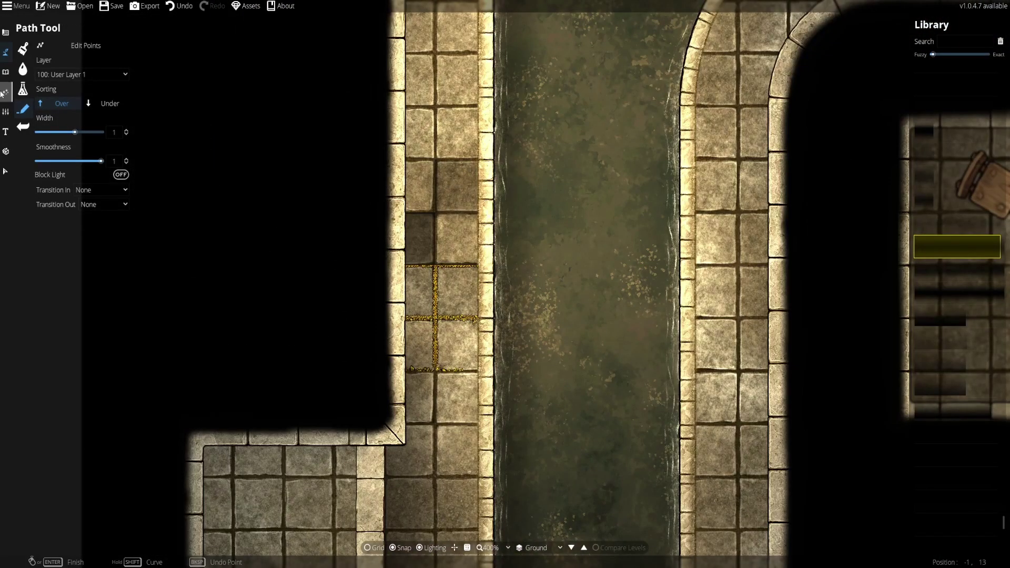
Undo the grout overlay with the Pattern Shape Tool active, redraw it over the same four tiles, and undo it again.
mouse_move(5, 32)
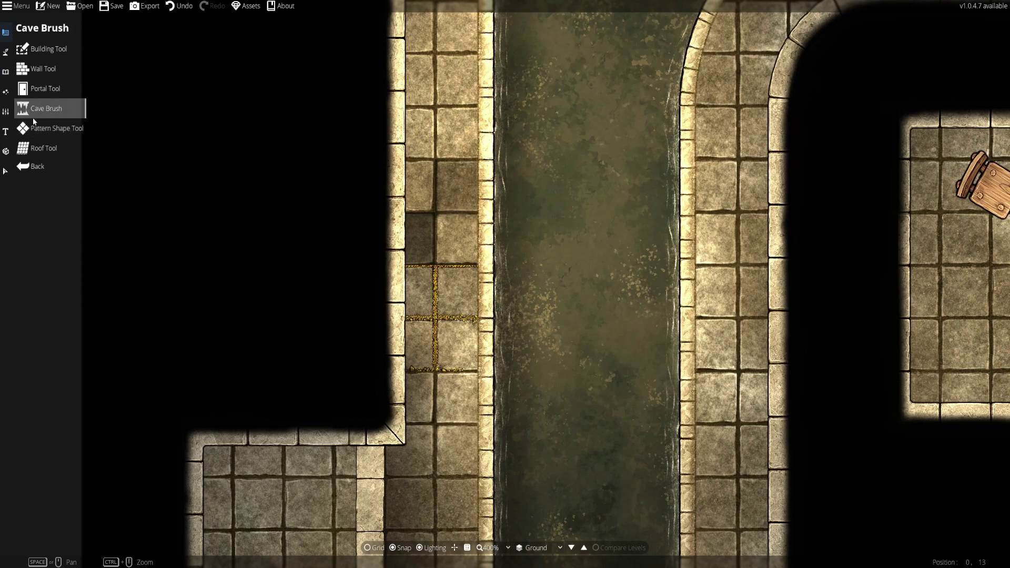
click(47, 131)
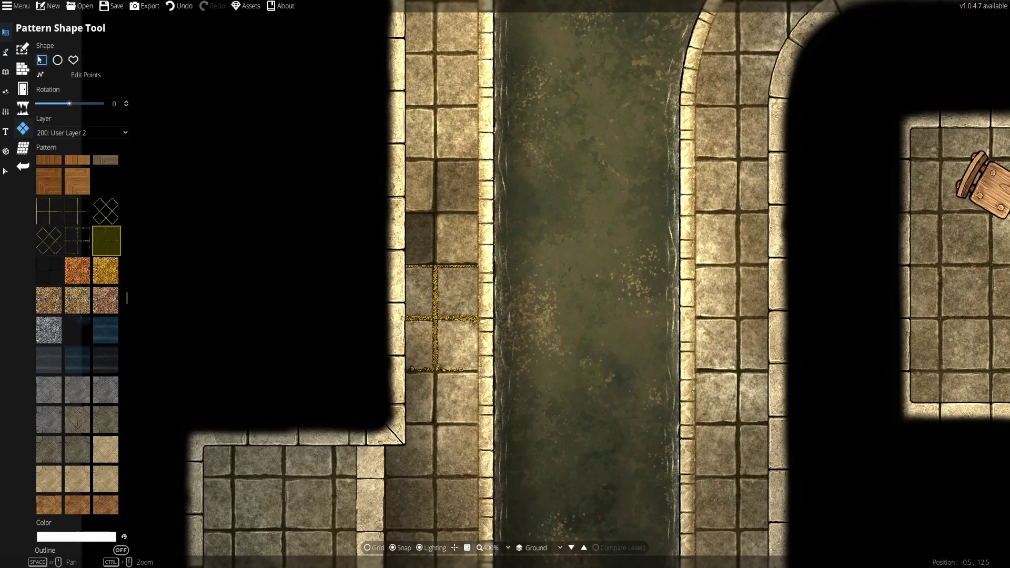
key(ctrl+z)
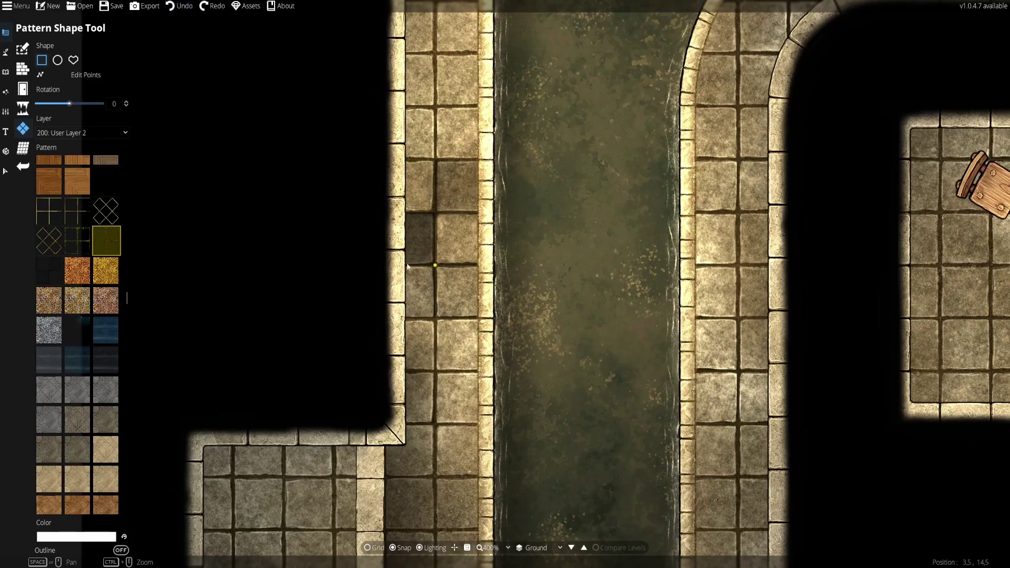
drag(408, 266, 479, 371)
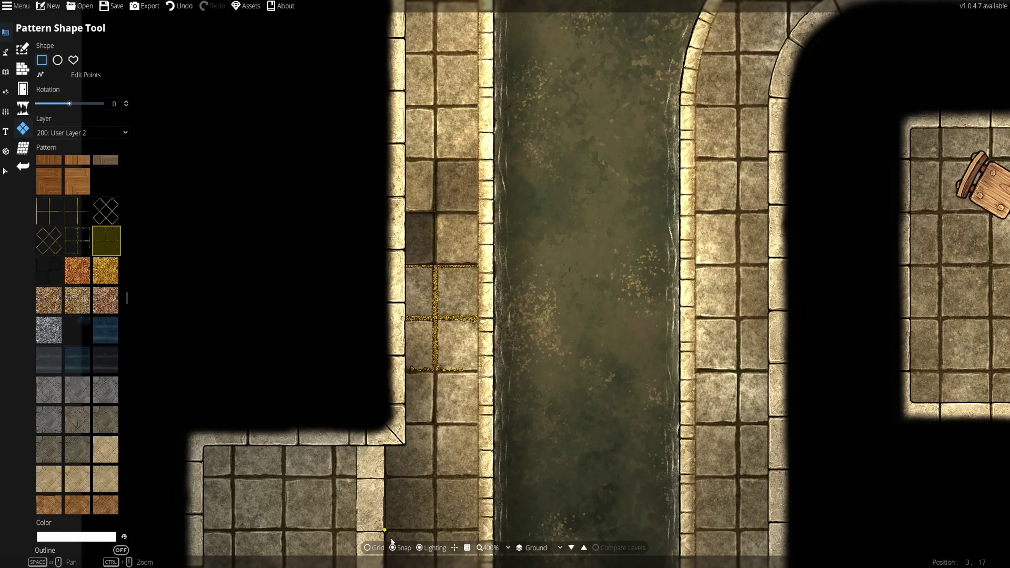
key(ctrl+z)
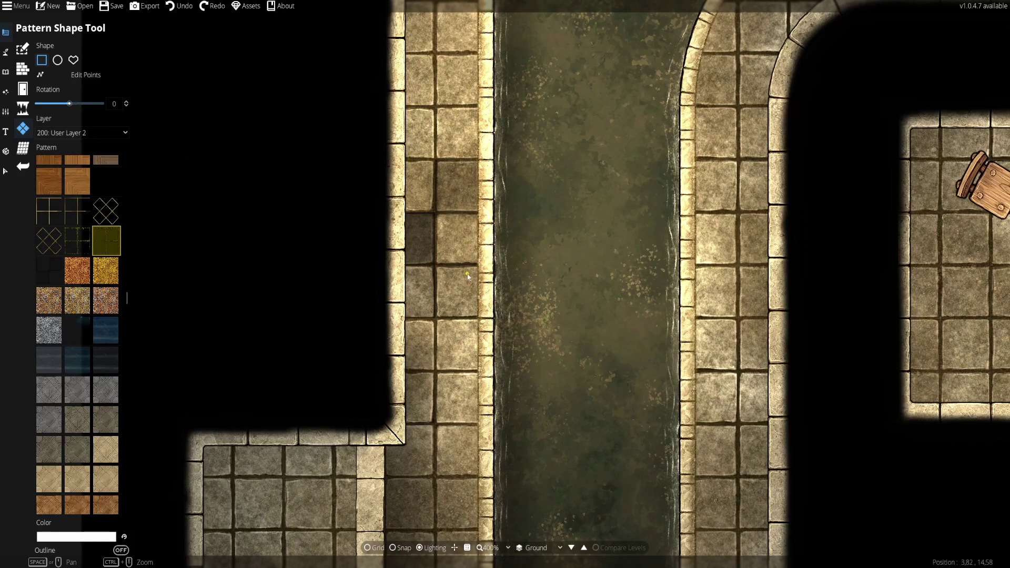
Try the Square Grout C 02 overlay on the four west walkway tiles with snapping off, and undo it.
drag(478, 266, 366, 382)
scroll(441, 284, up, 2)
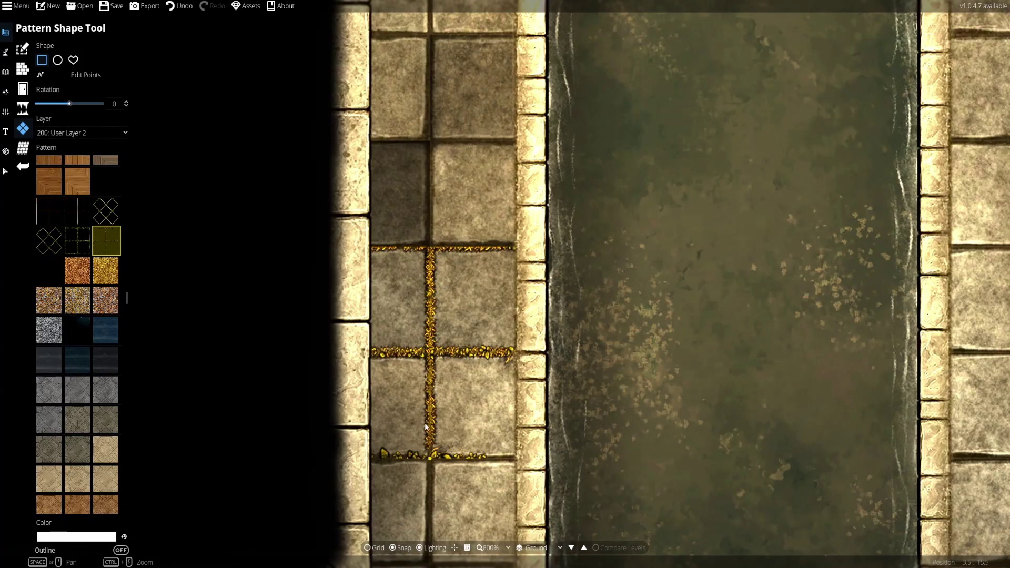
key(ctrl+z)
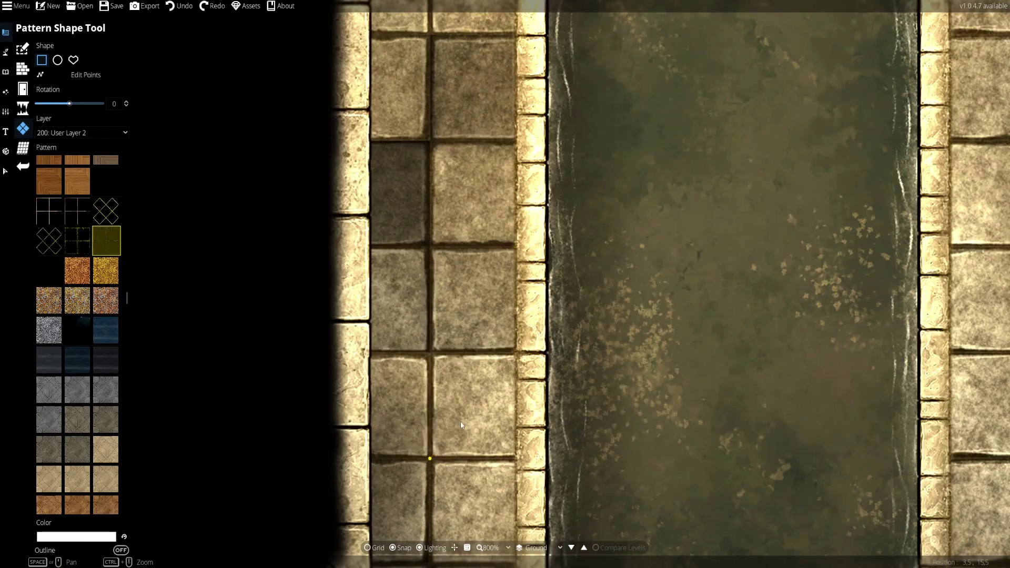
Try a taller grout overlay that extends past the joints of the four west walkway tiles, and undo it.
drag(518, 231, 377, 441)
drag(523, 221, 356, 494)
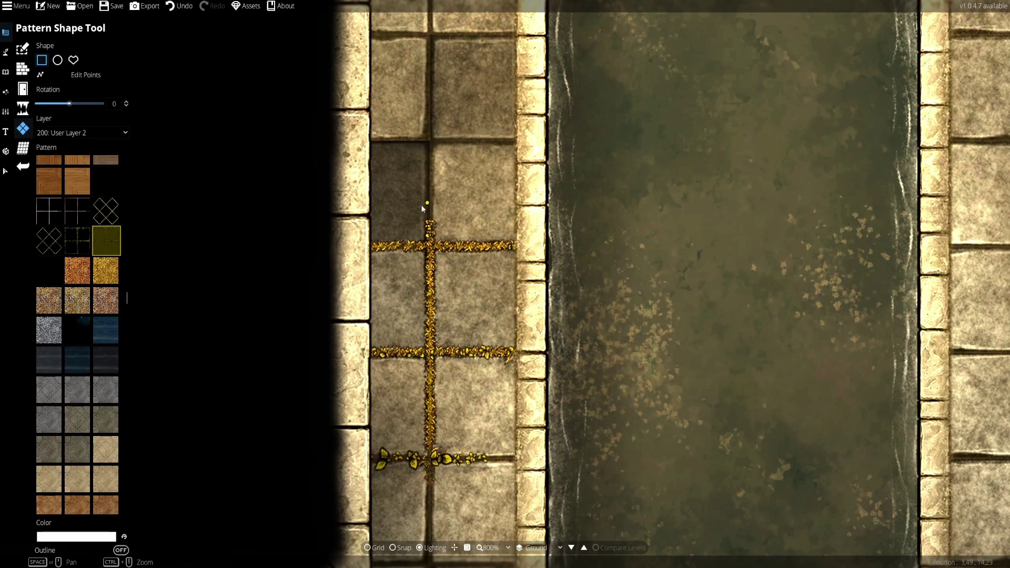
click(6, 171)
click(176, 338)
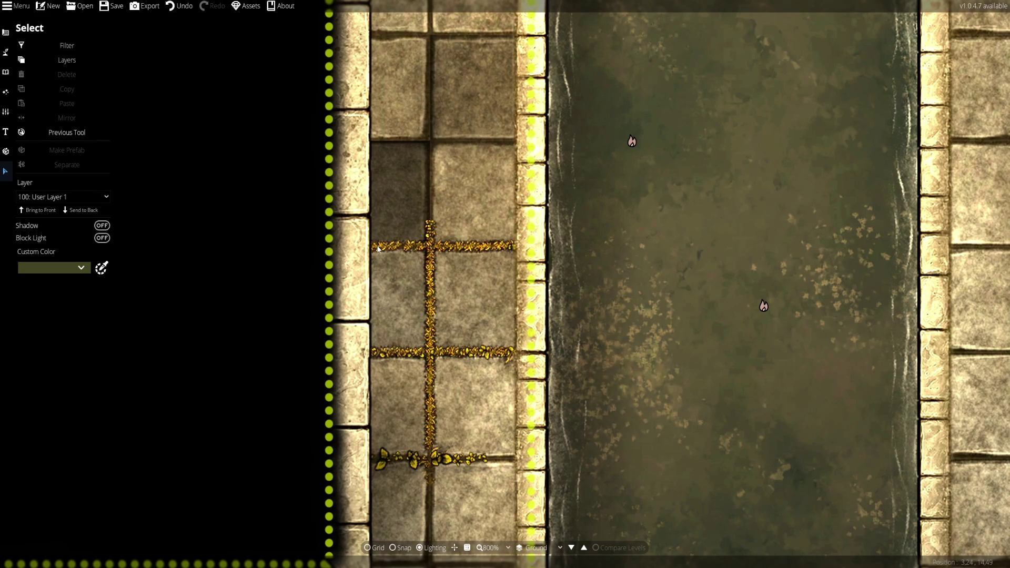
key(ctrl+z)
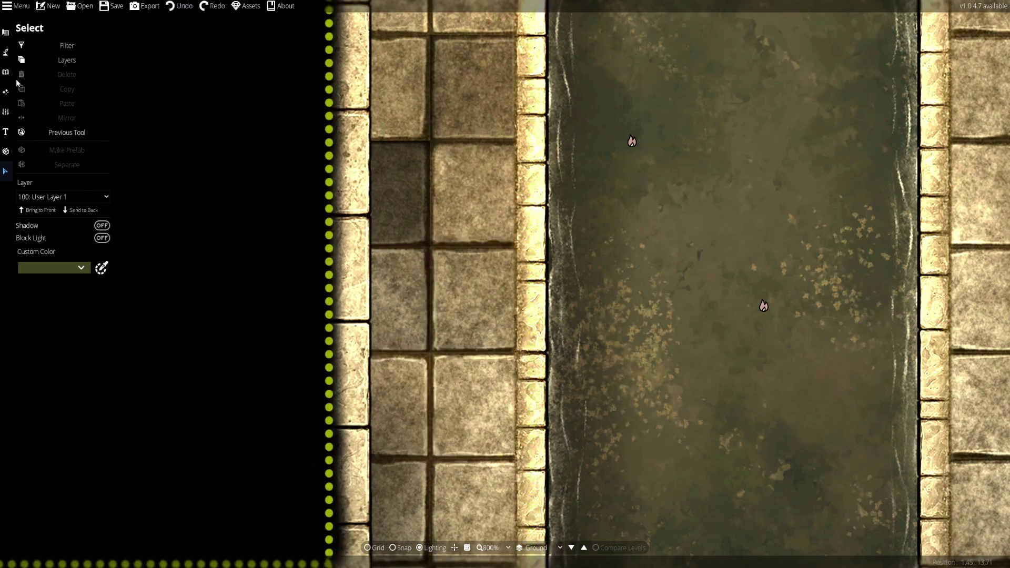
Return to the Pattern Shape Tool and set the pattern colour to a translucent olive with RGB 140, 136, 92 and alpha 150.
click(5, 72)
click(4, 53)
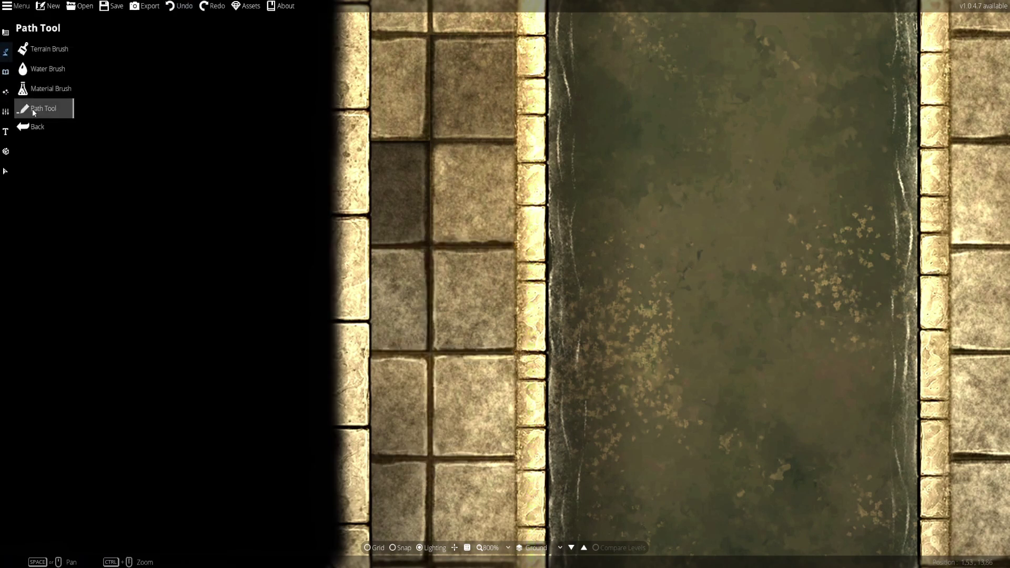
click(5, 32)
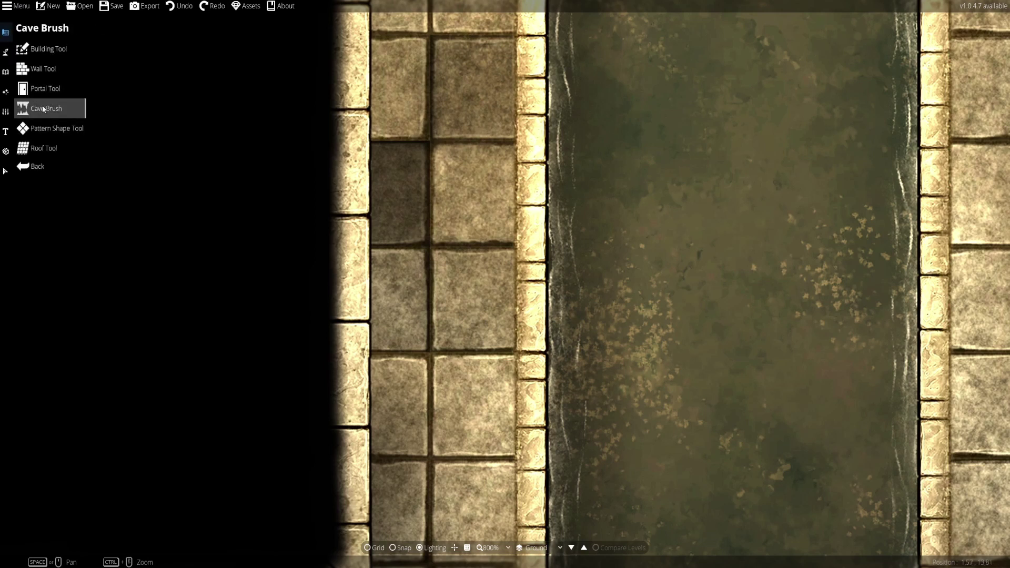
click(42, 126)
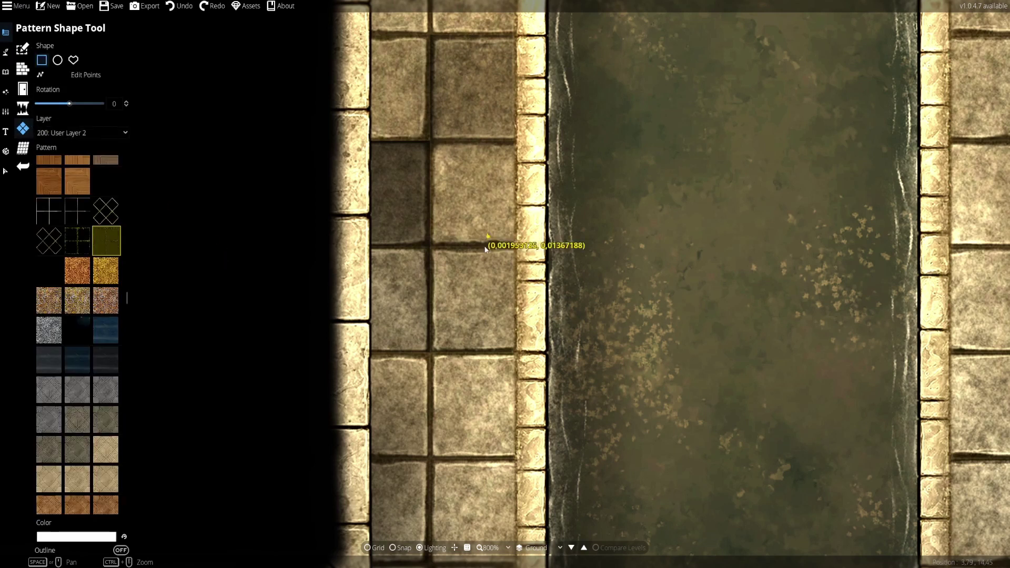
key(ctrl+y)
key(ctrl+z)
click(93, 538)
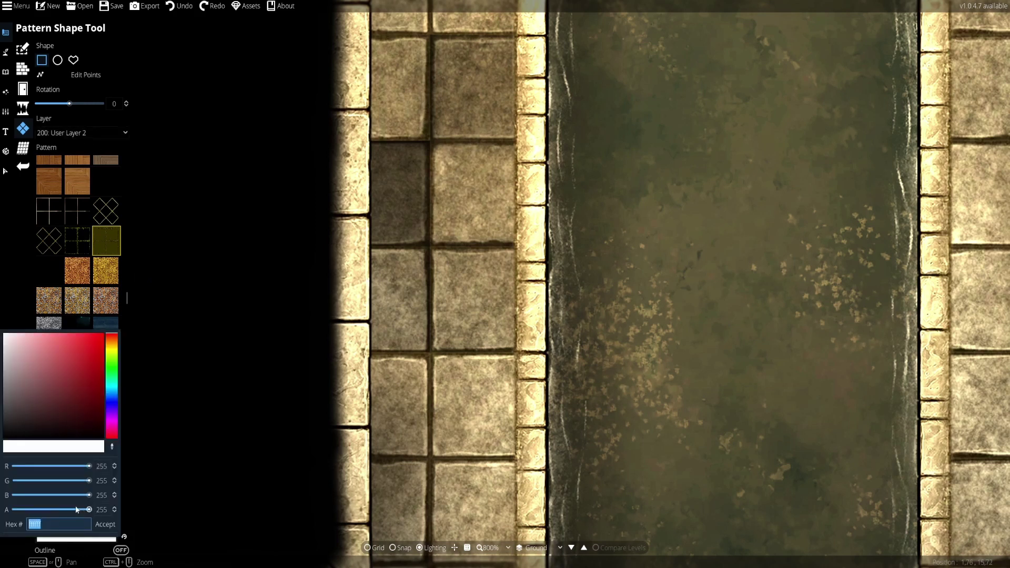
drag(80, 510, 76, 510)
drag(111, 349, 115, 357)
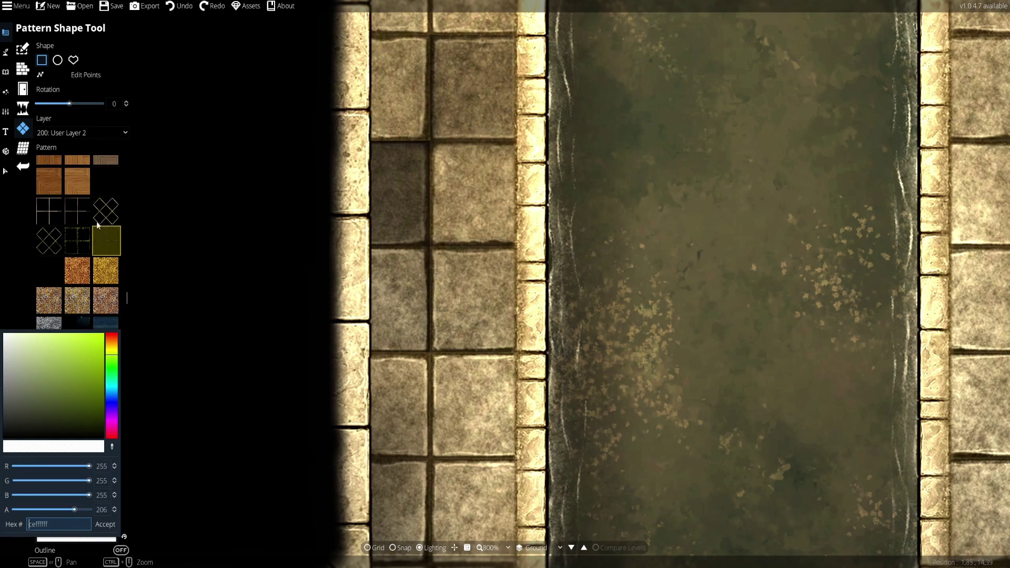
drag(46, 350, 38, 382)
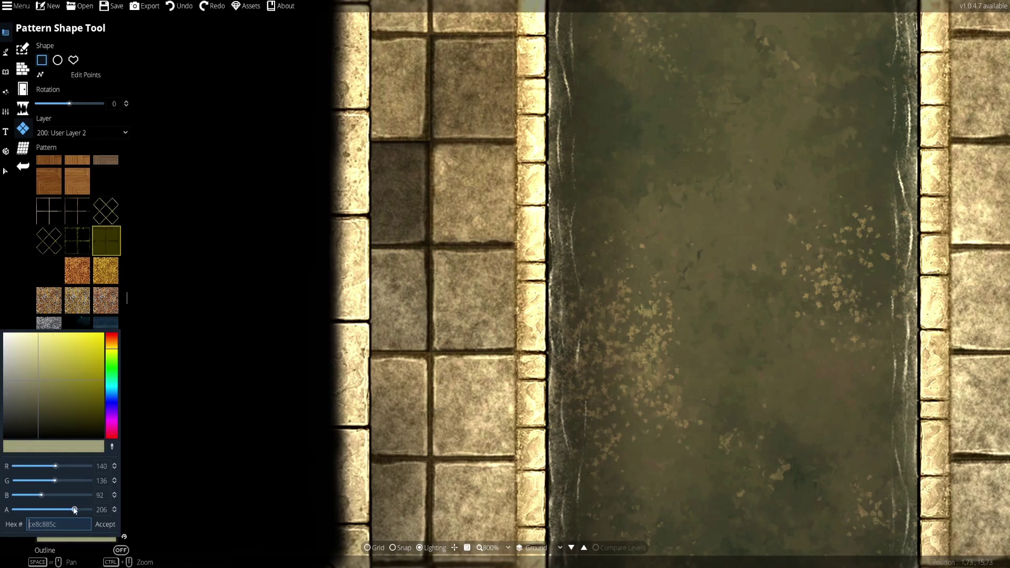
drag(74, 510, 59, 511)
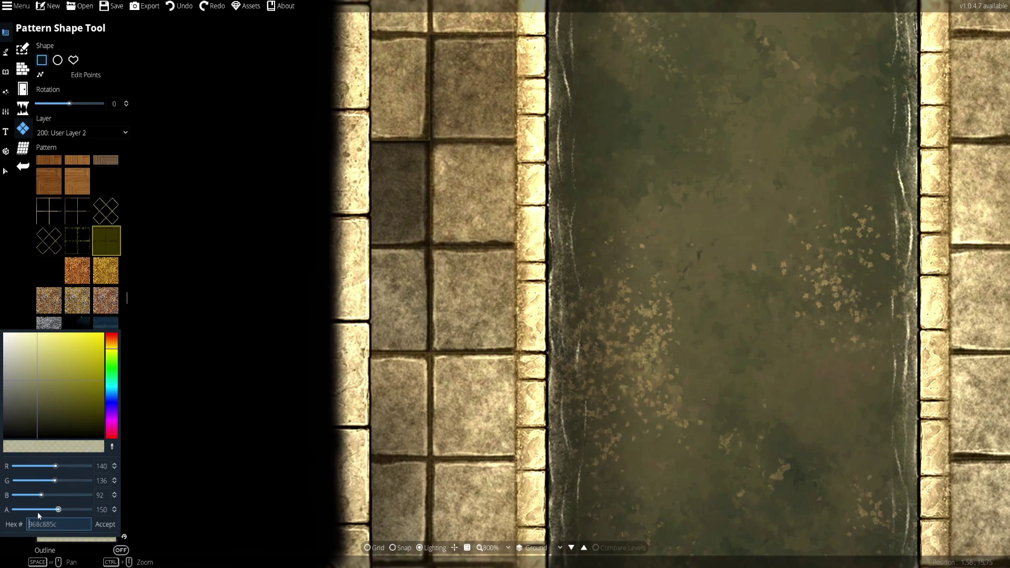
click(105, 524)
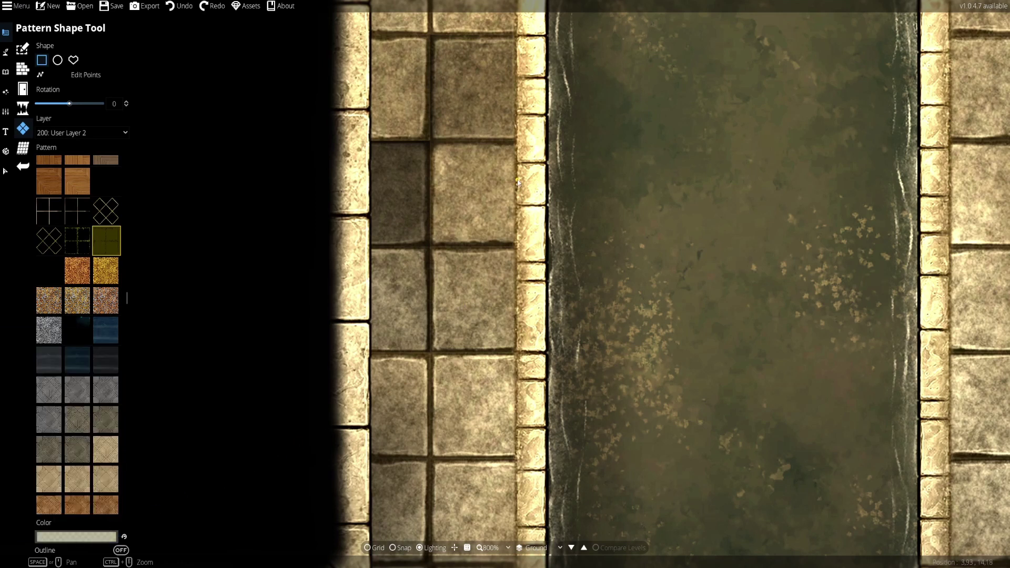
Try the olive-tinted Square Grout C 02 overlay from beside the darkest tile southward along the west walkway, and undo the trial overlays.
mouse_move(518, 179)
mouse_down()
mouse_move(384, 467)
mouse_move(387, 442)
mouse_move(349, 482)
mouse_up()
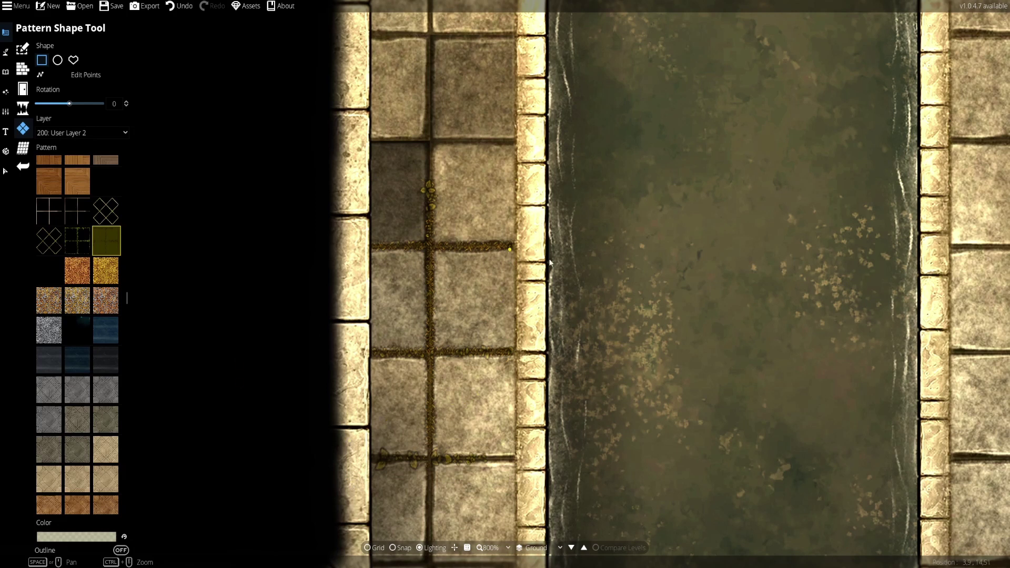
scroll(557, 282, down, 5)
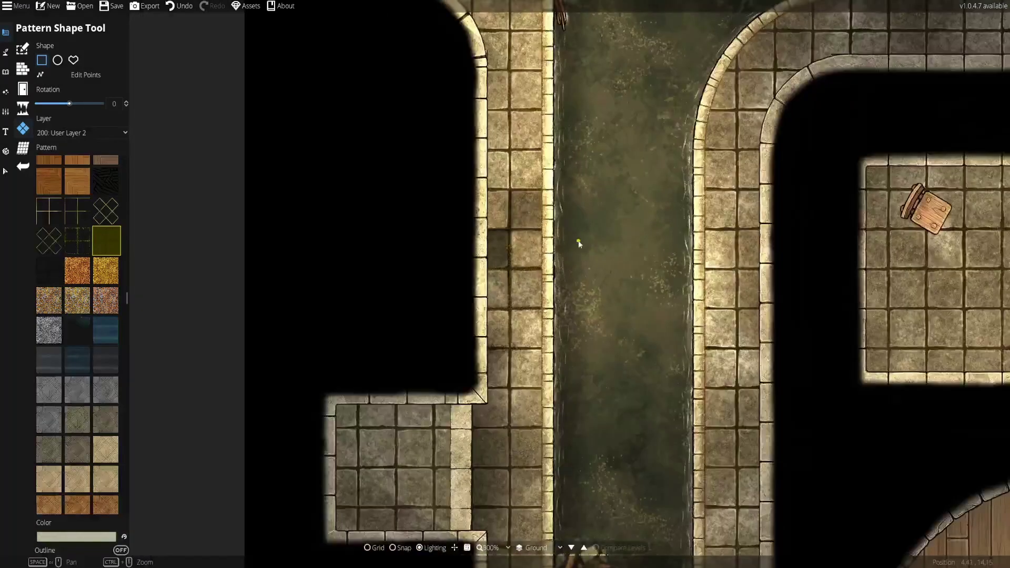
key(ctrl+z)
key(ctrl+z)
key(ctrl+z)
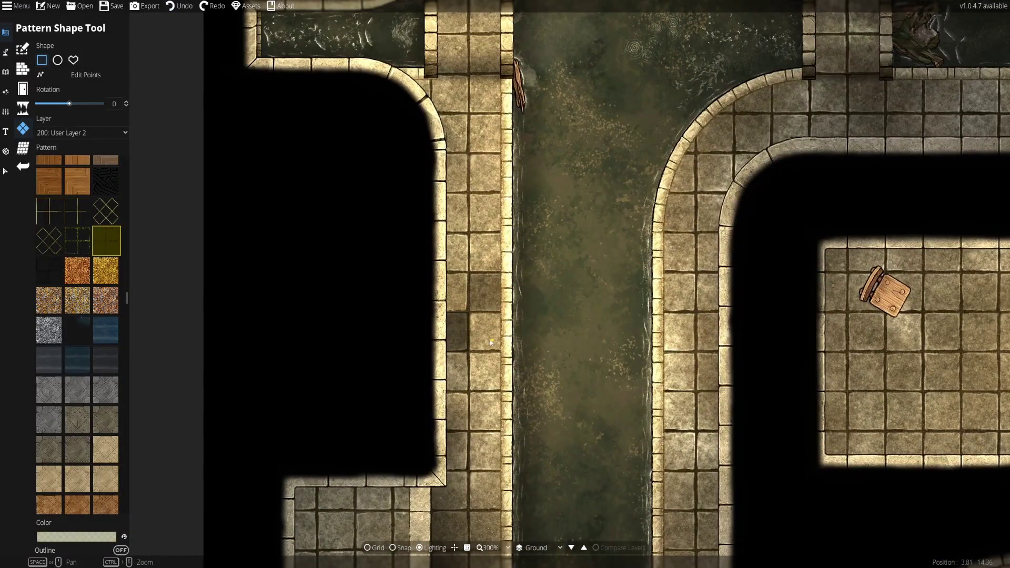
drag(618, 374, 572, 247)
drag(585, 345, 608, 219)
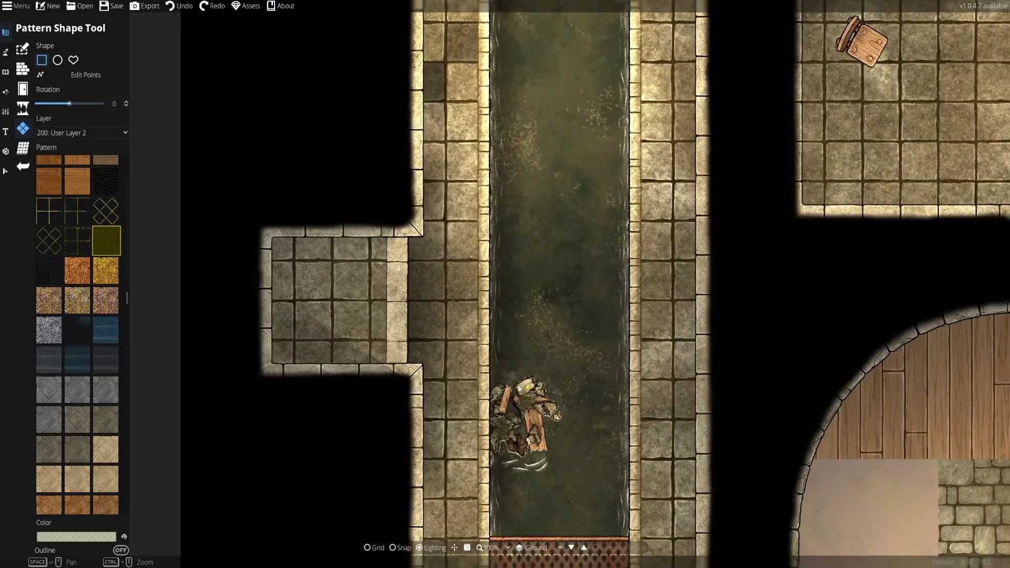
Examine the tile weathering along the west canal's walkways, from the northern stretch down past the red grate to the southern junction.
drag(473, 275, 418, 390)
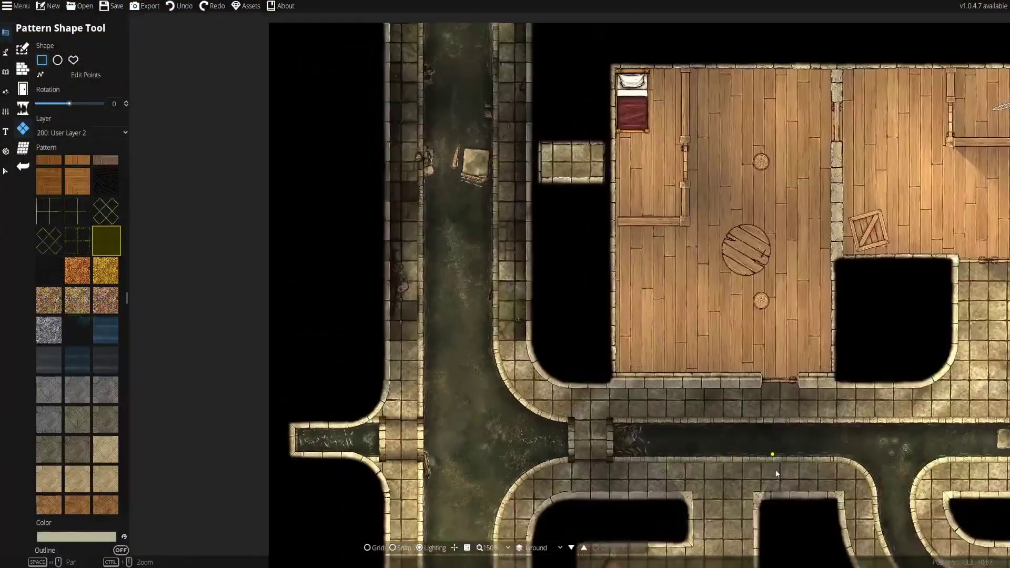
drag(775, 470, 781, 504)
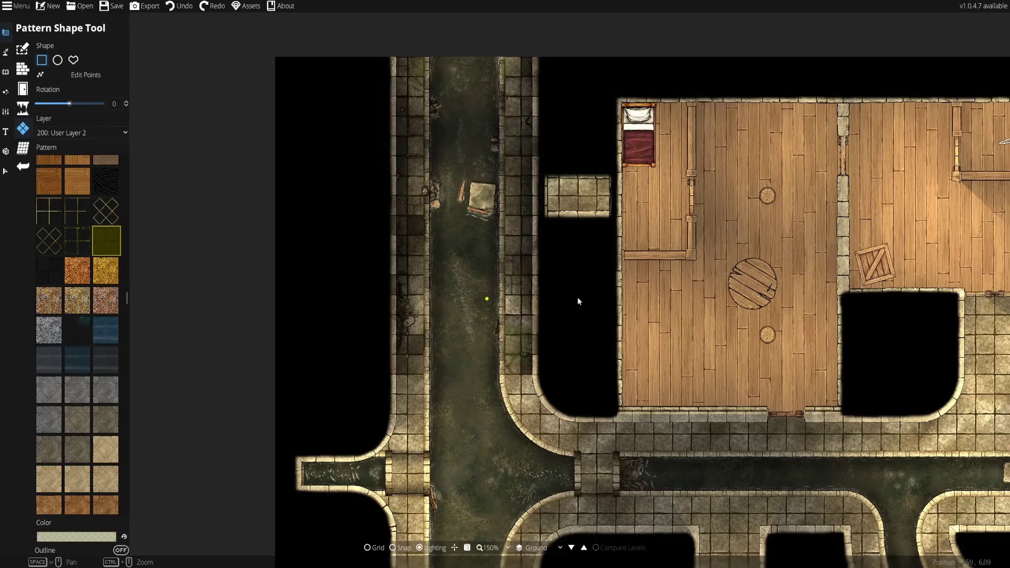
mouse_move(499, 449)
mouse_down()
mouse_move(471, 305)
mouse_move(440, 244)
mouse_up()
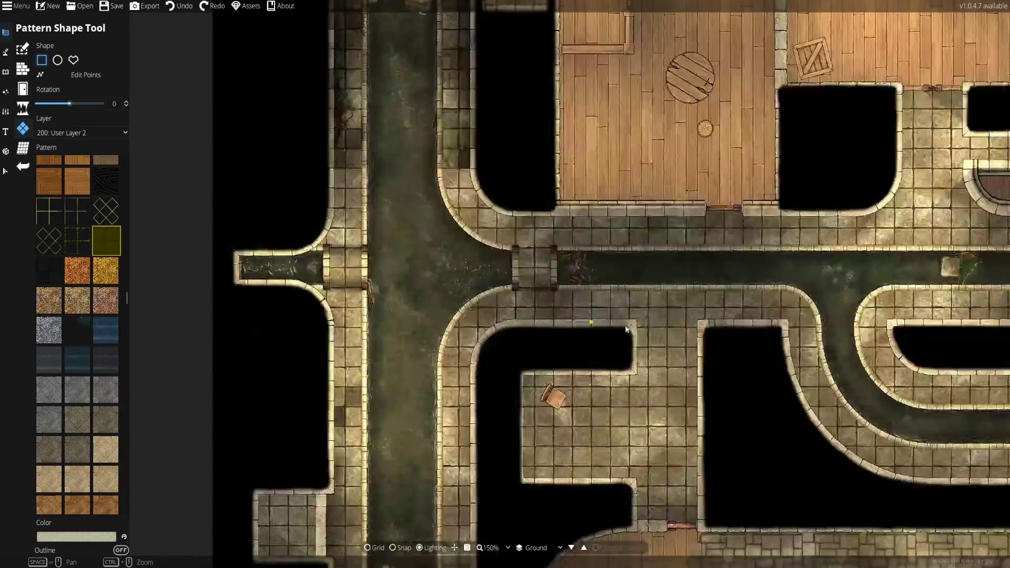
drag(558, 420, 572, 216)
scroll(432, 275, down, 7)
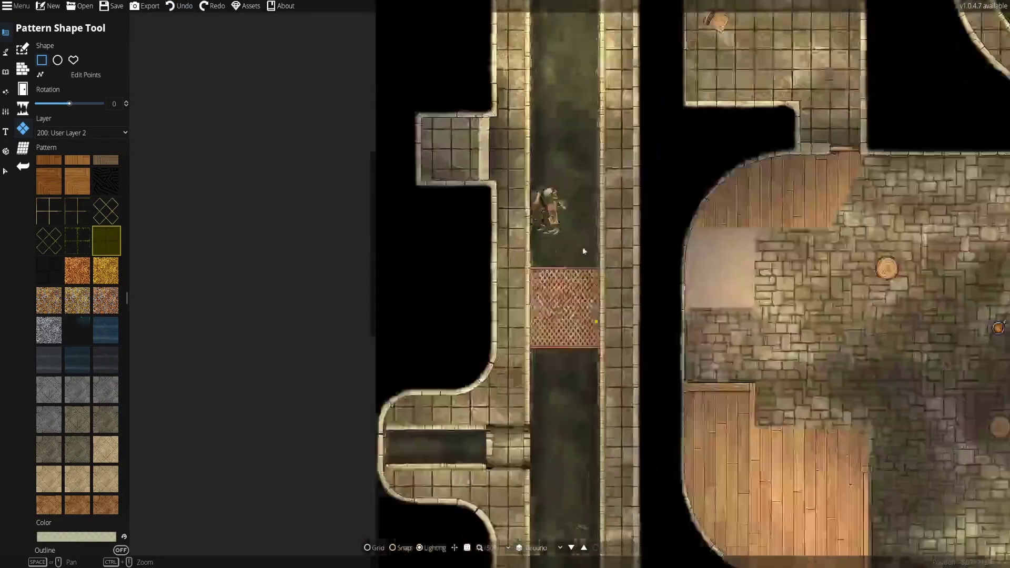
scroll(633, 276, up, 2)
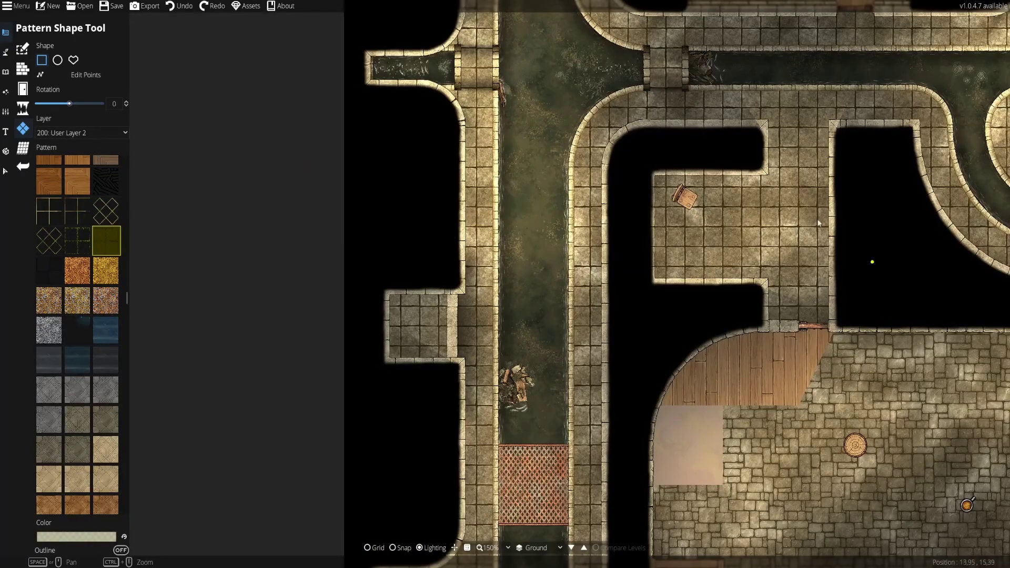
drag(638, 150, 600, 52)
drag(582, 310, 583, 36)
scroll(582, 36, down, 2)
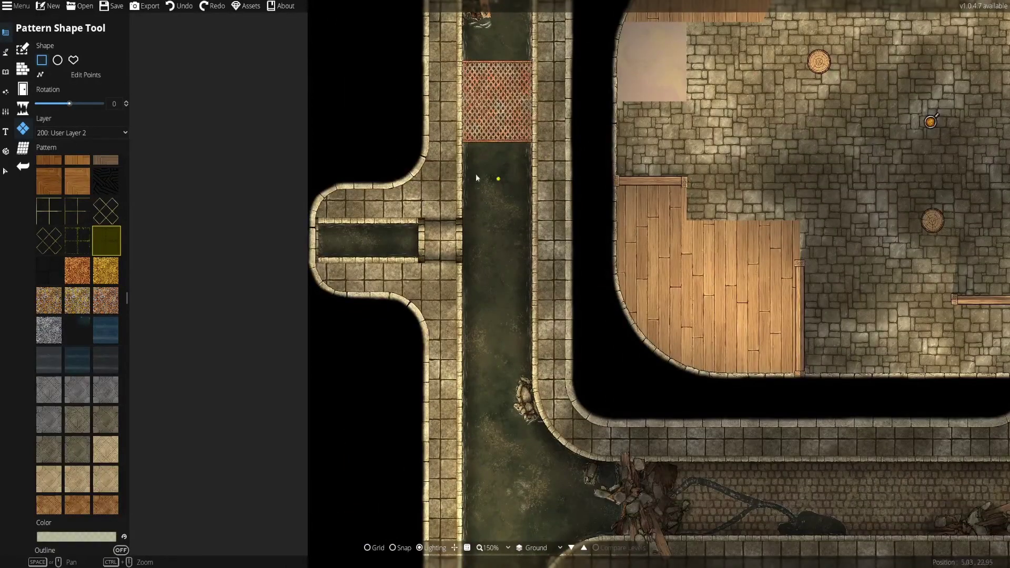
drag(622, 404, 414, 1)
scroll(551, 313, down, 2)
Examine the walkways beside the eastern canal and the large basin up to the map's northeast corner.
drag(550, 314, 514, 70)
drag(687, 245, 310, 377)
drag(609, 142, 573, 516)
drag(531, 191, 543, 432)
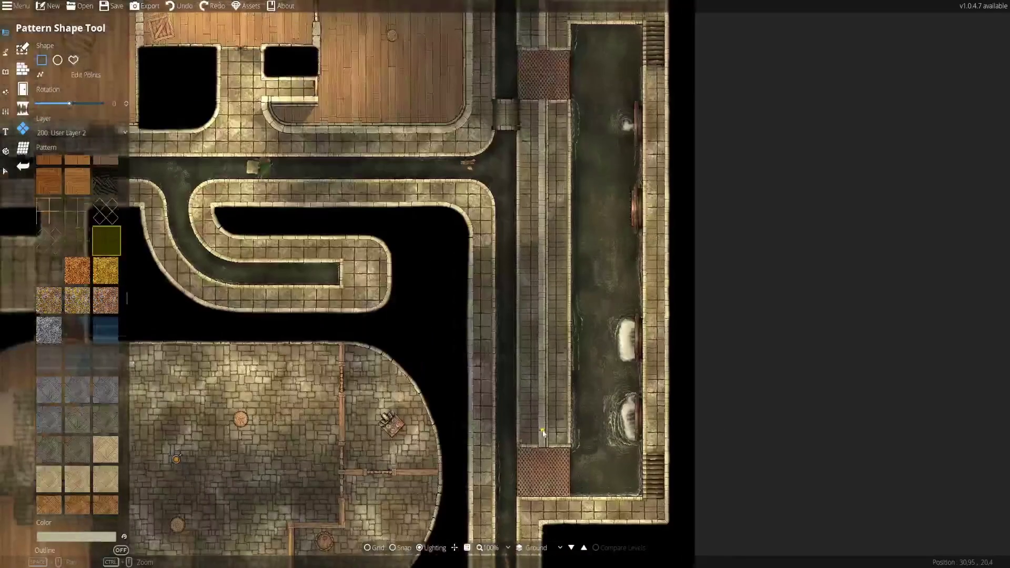
scroll(543, 432, up, 10)
drag(611, 417, 485, 309)
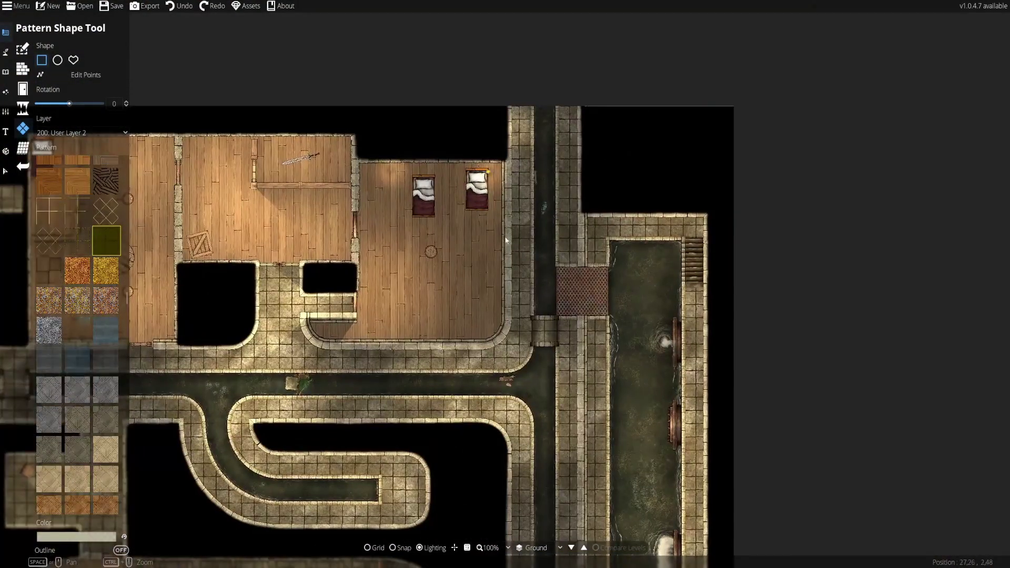
Examine the plain walkway tiles of the northeast corridor between the two-bed room and the basin.
mouse_move(374, 275)
mouse_down()
mouse_move(620, 248)
mouse_move(360, 306)
mouse_move(712, 280)
mouse_move(369, 265)
mouse_up()
scroll(371, 265, up, 3)
drag(595, 228, 297, 363)
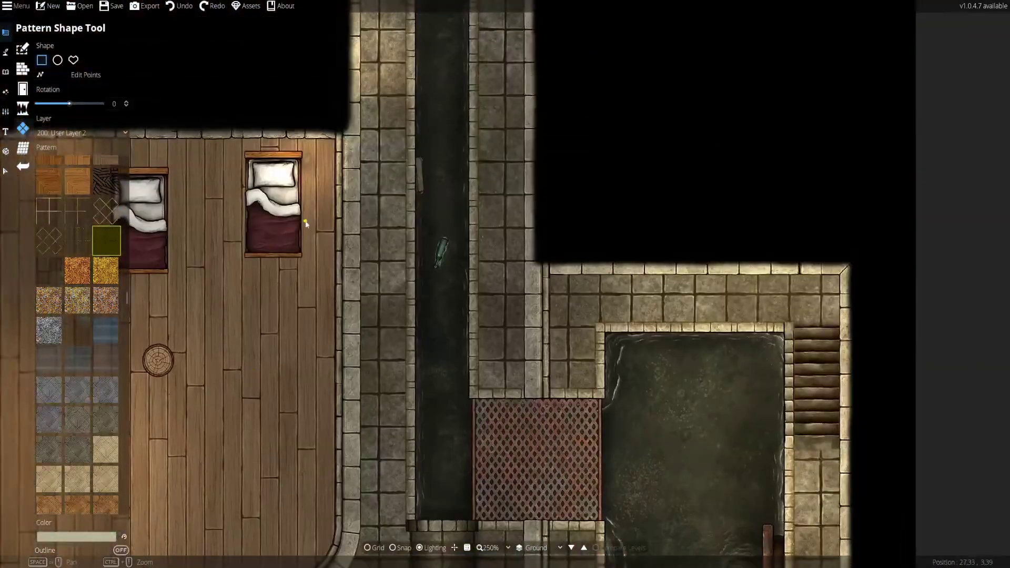
drag(294, 229, 251, 304)
drag(351, 377, 441, 275)
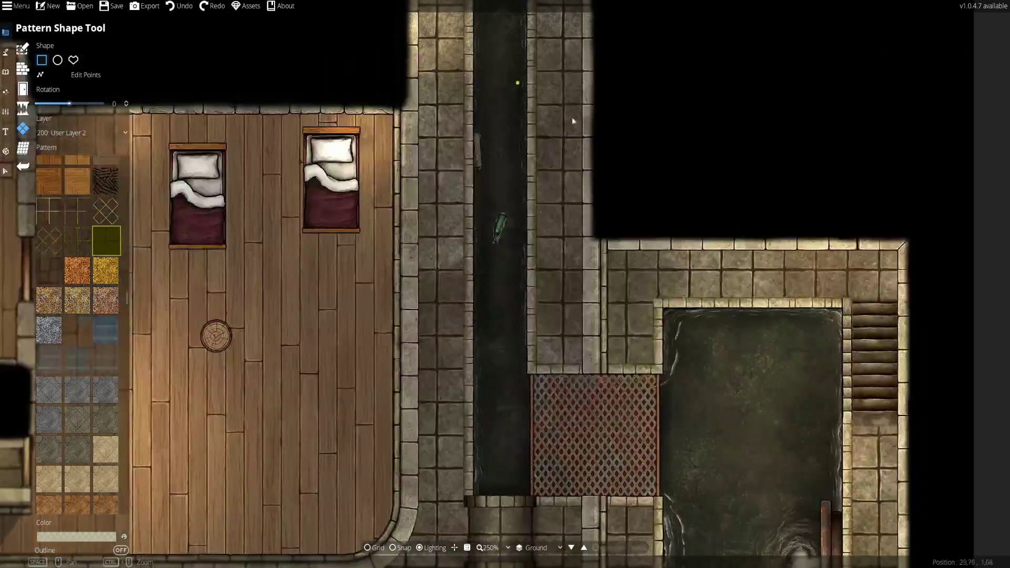
drag(550, 284, 480, 248)
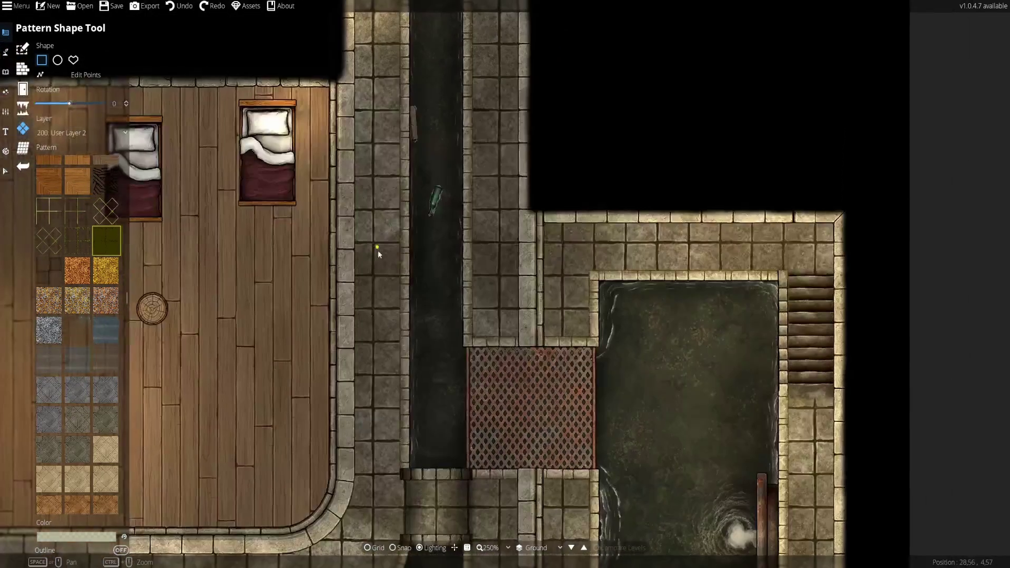
drag(378, 252, 345, 352)
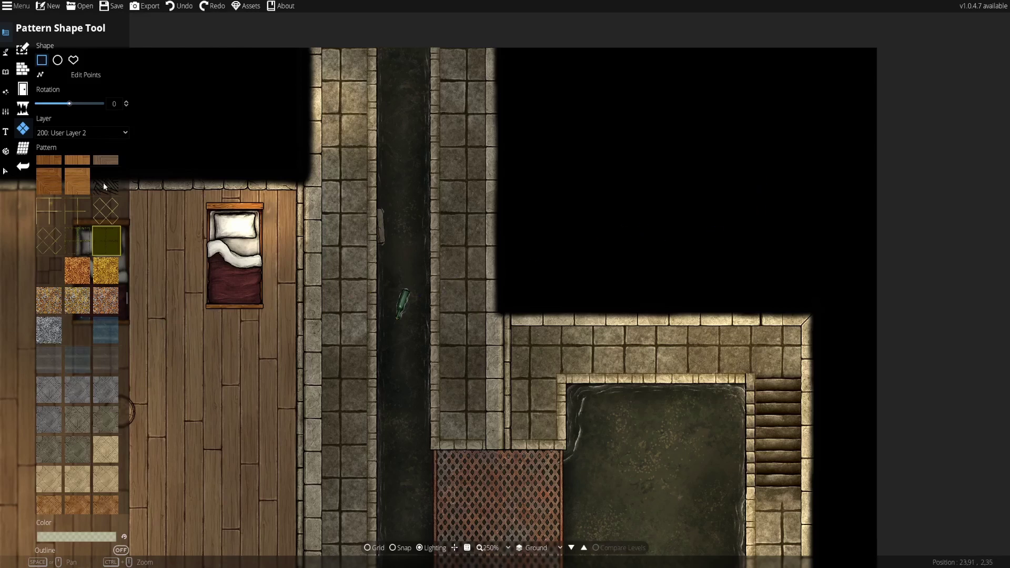
drag(319, 300, 369, 218)
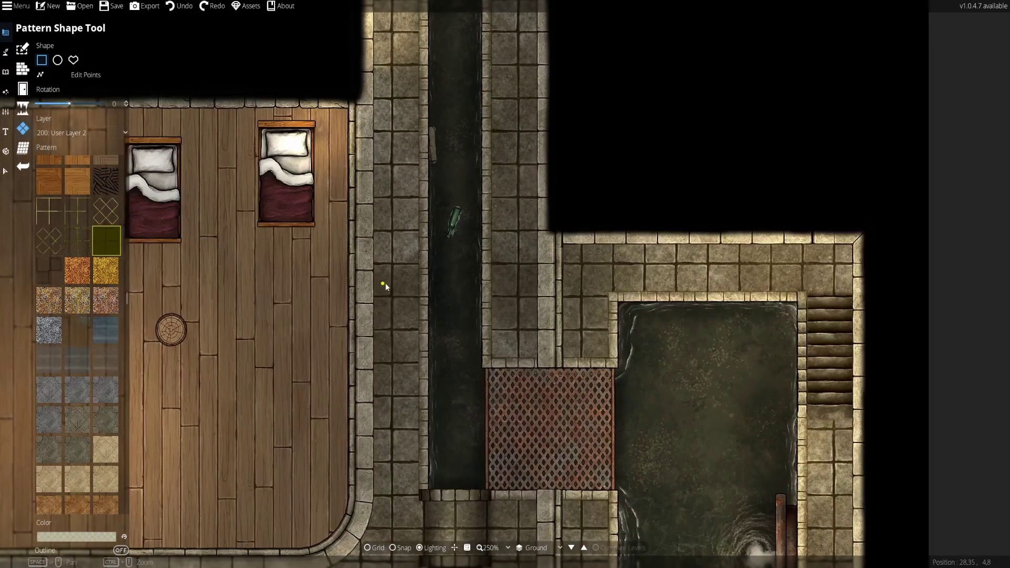
drag(386, 284, 451, 338)
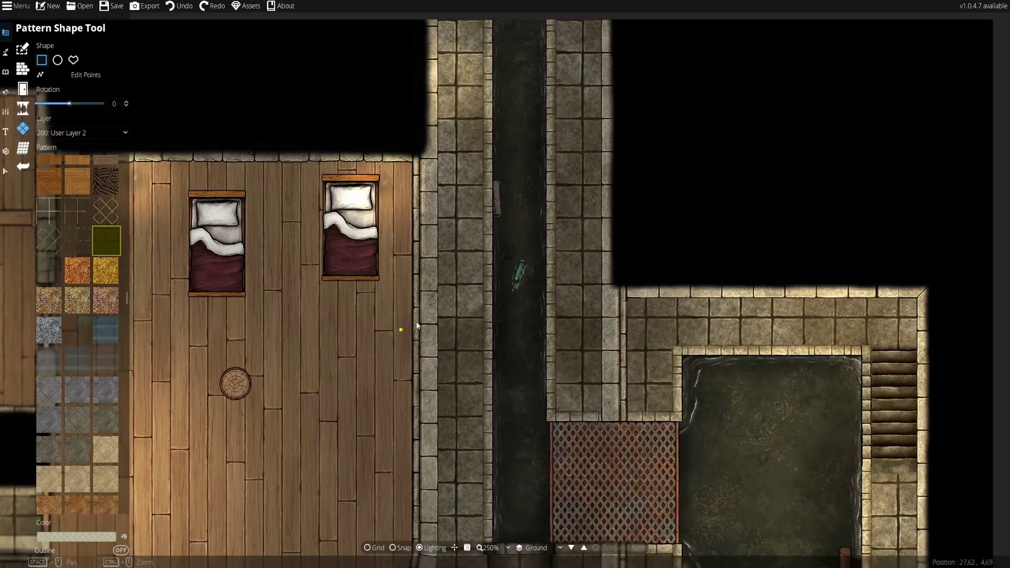
drag(553, 328, 462, 396)
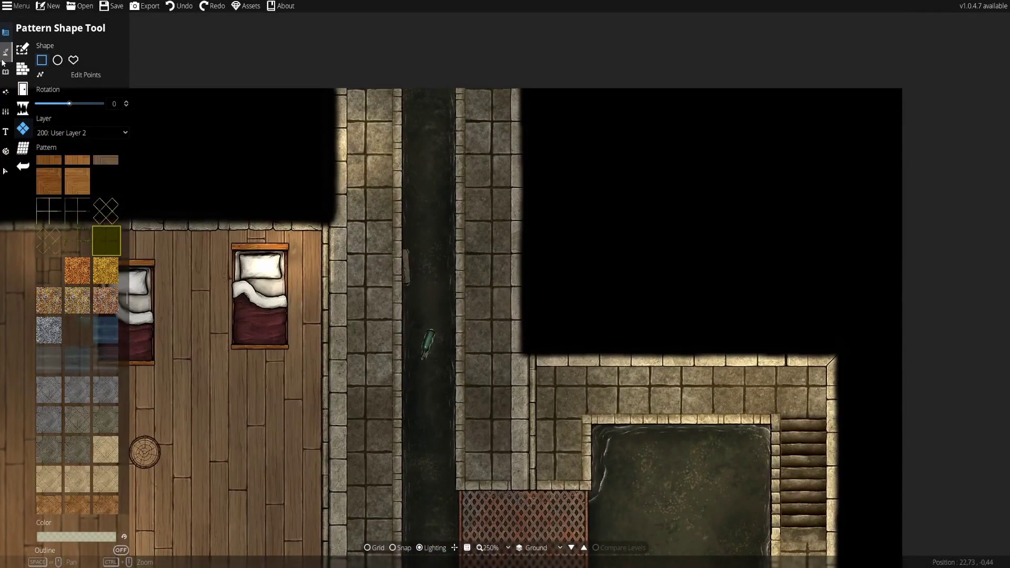
drag(365, 165, 410, 204)
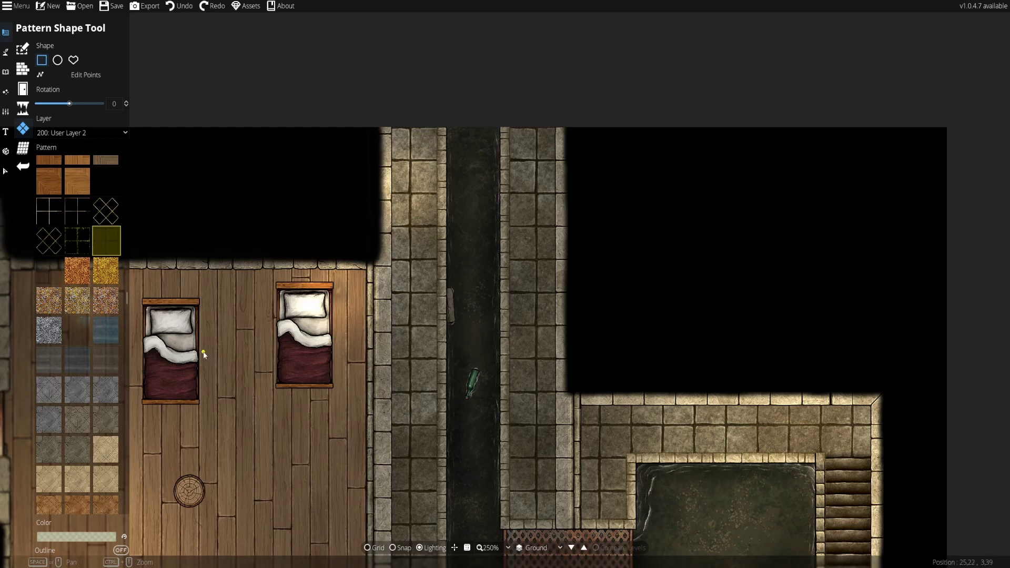
drag(204, 353, 684, 312)
drag(520, 327, 205, 334)
drag(667, 399, 409, 363)
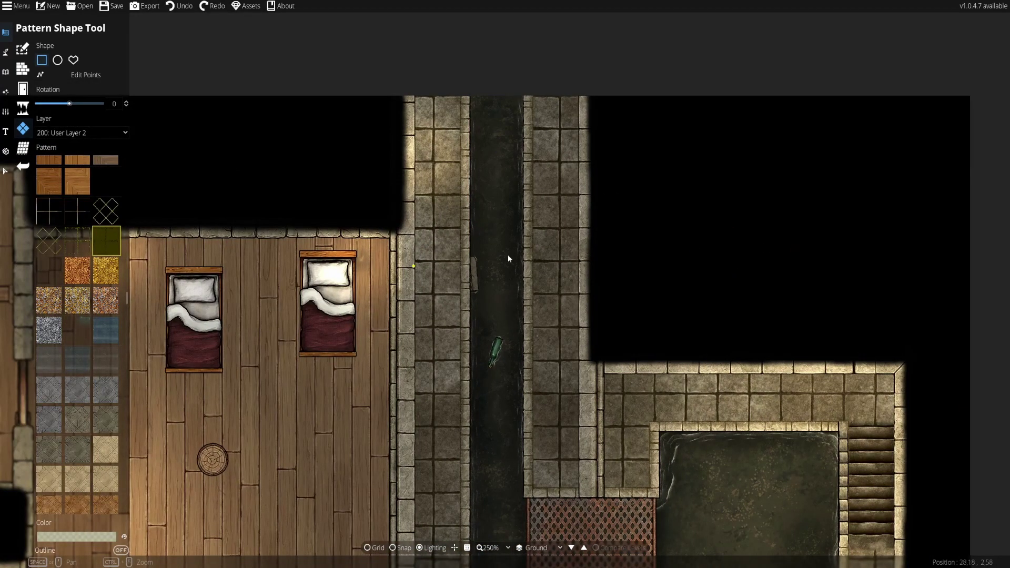
click(5, 51)
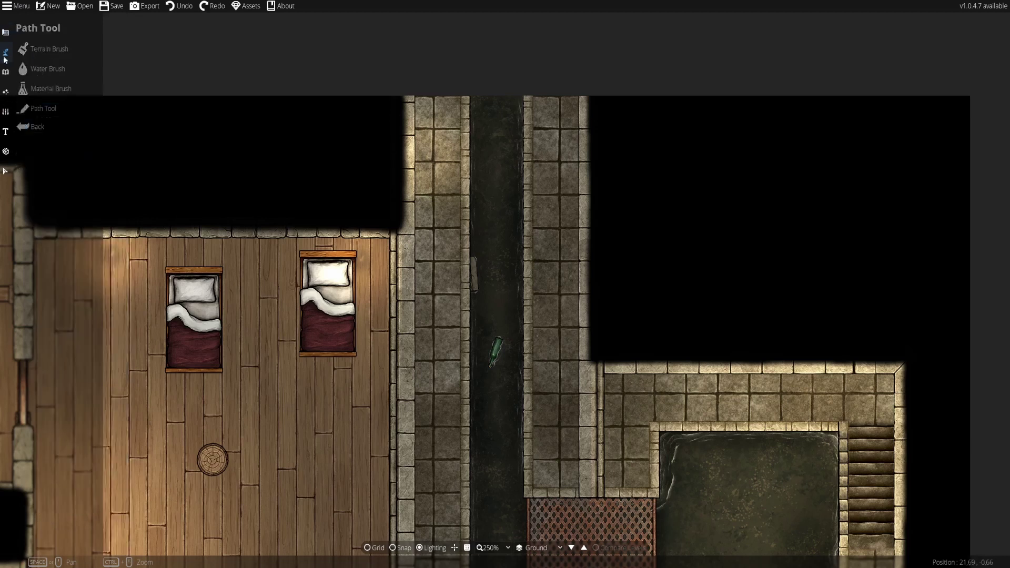
click(50, 88)
click(6, 72)
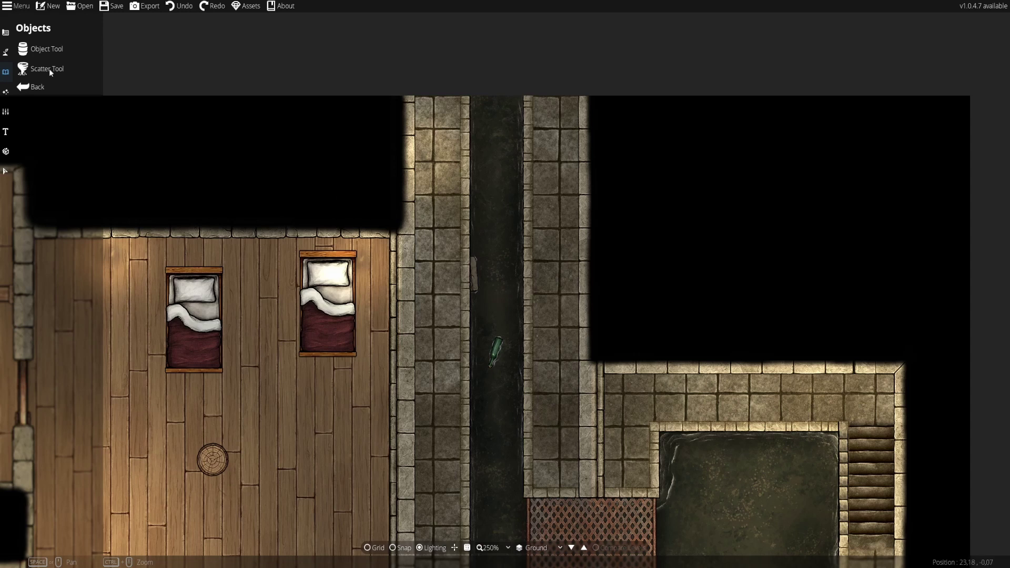
click(5, 52)
Return to the Pattern Shape Tool and browse the patterns to pick the dark cracked stone tile in white.
click(5, 32)
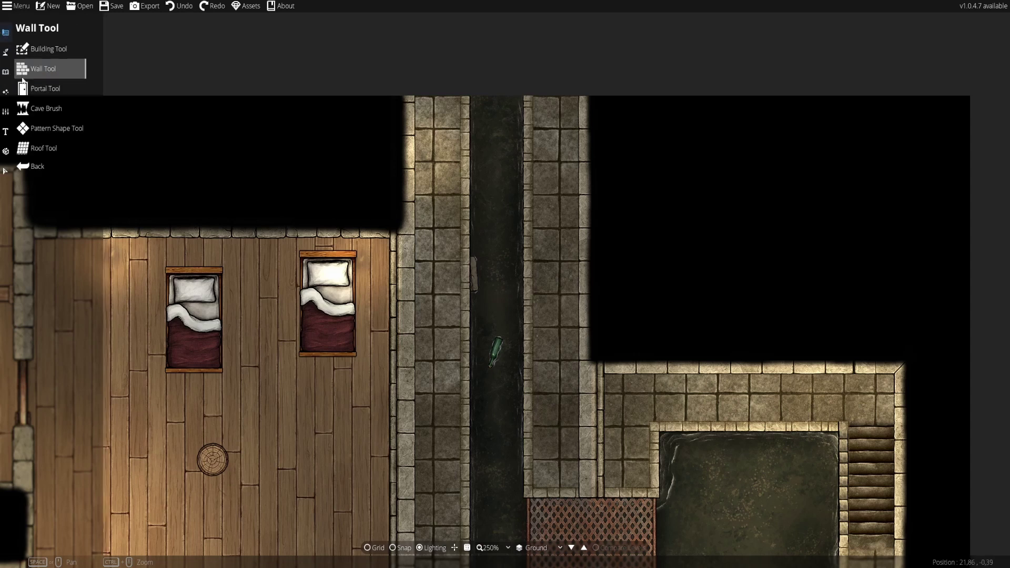
click(33, 109)
click(33, 124)
scroll(77, 268, down, 5)
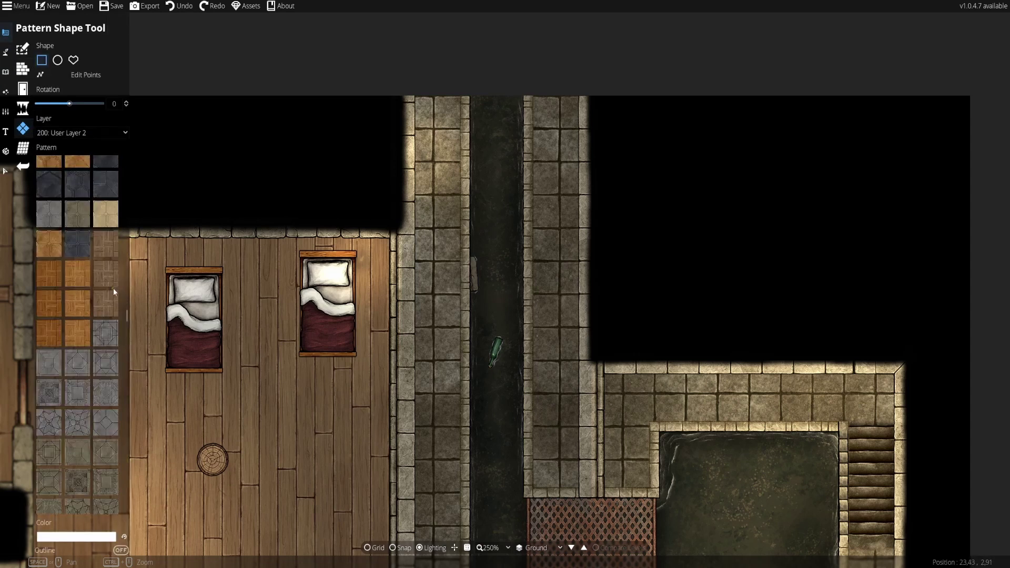
scroll(107, 327, down, 12)
scroll(107, 330, up, 3)
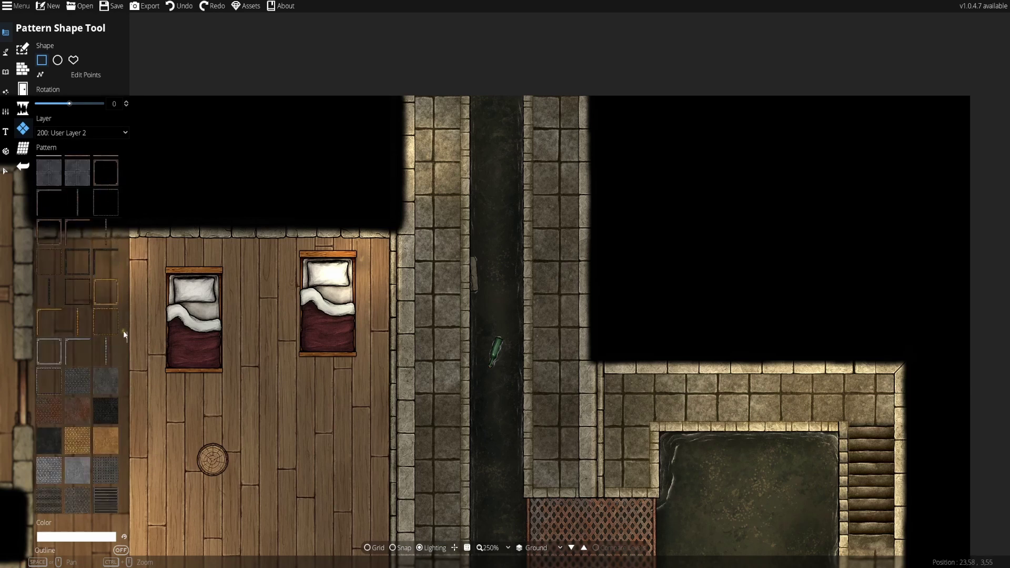
drag(126, 332, 126, 302)
scroll(125, 302, down, 5)
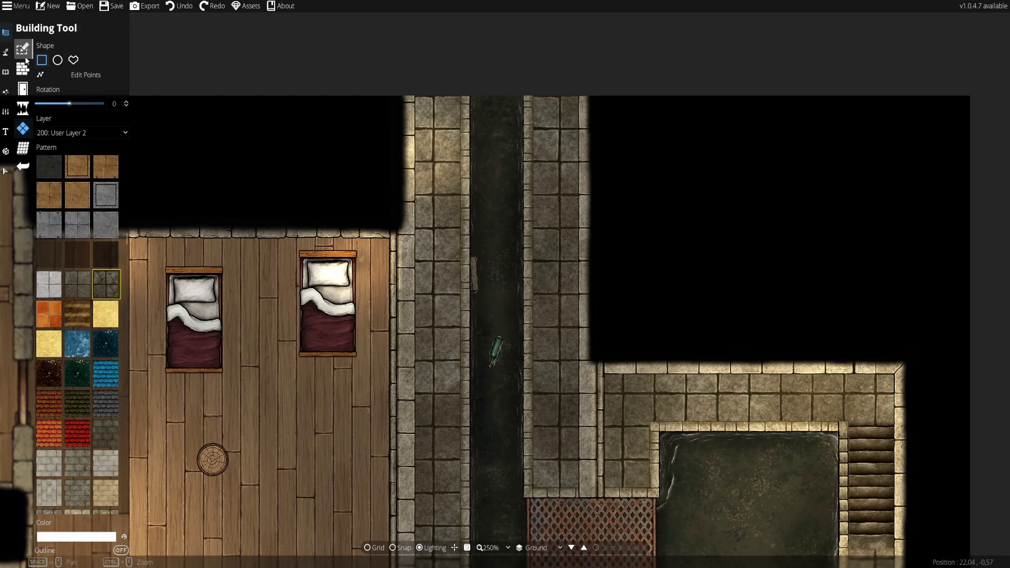
scroll(445, 243, up, 3)
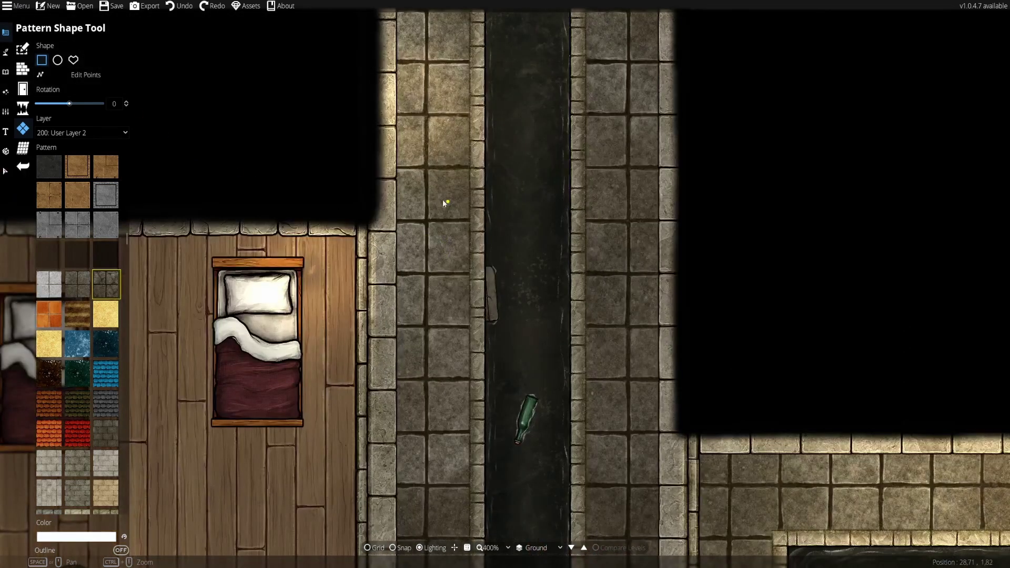
Inspect the floor shape of the northeast corridor's west walkway, and return to the Pattern Shape Tool.
click(6, 171)
click(427, 250)
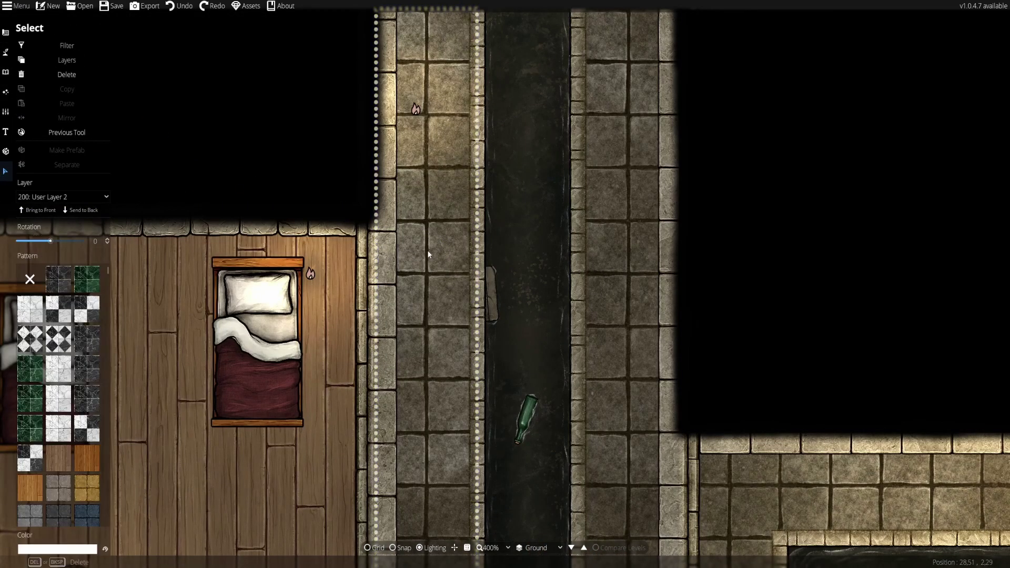
click(5, 32)
Try a cracked-tile patch with snapping off on the northern part of the corridor's west walkway, and undo it.
drag(218, 61, 196, 180)
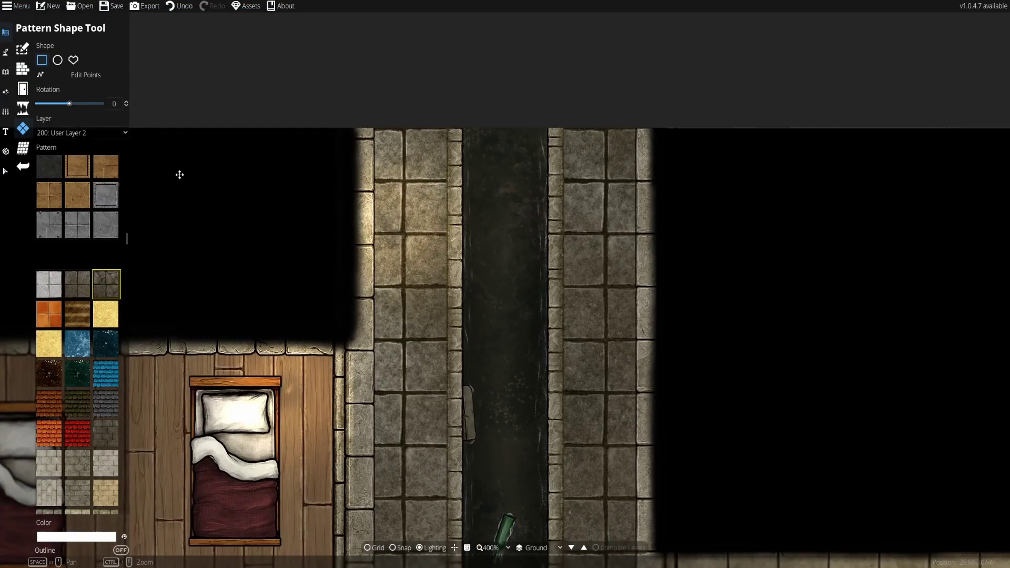
drag(447, 216, 391, 309)
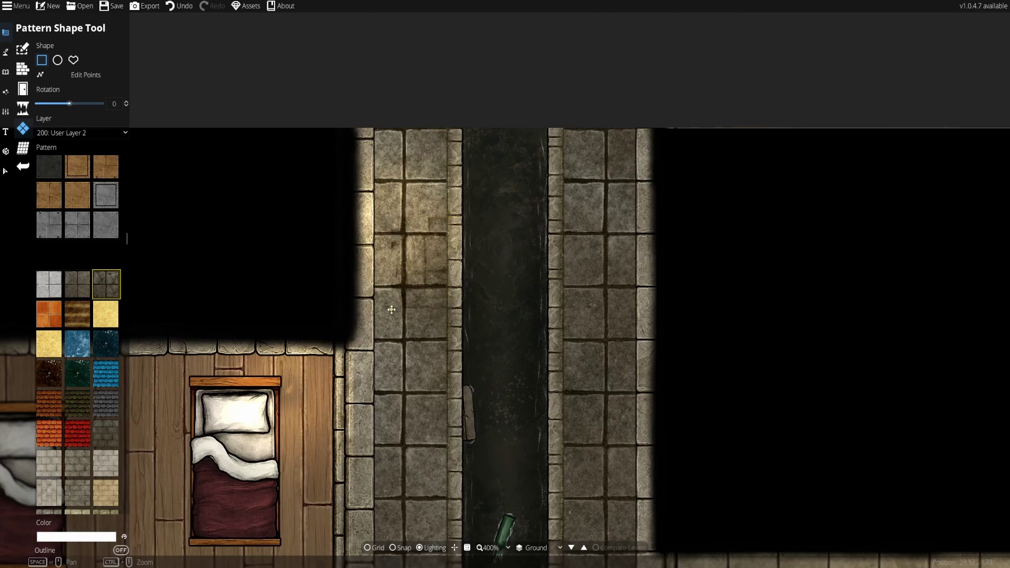
click(178, 6)
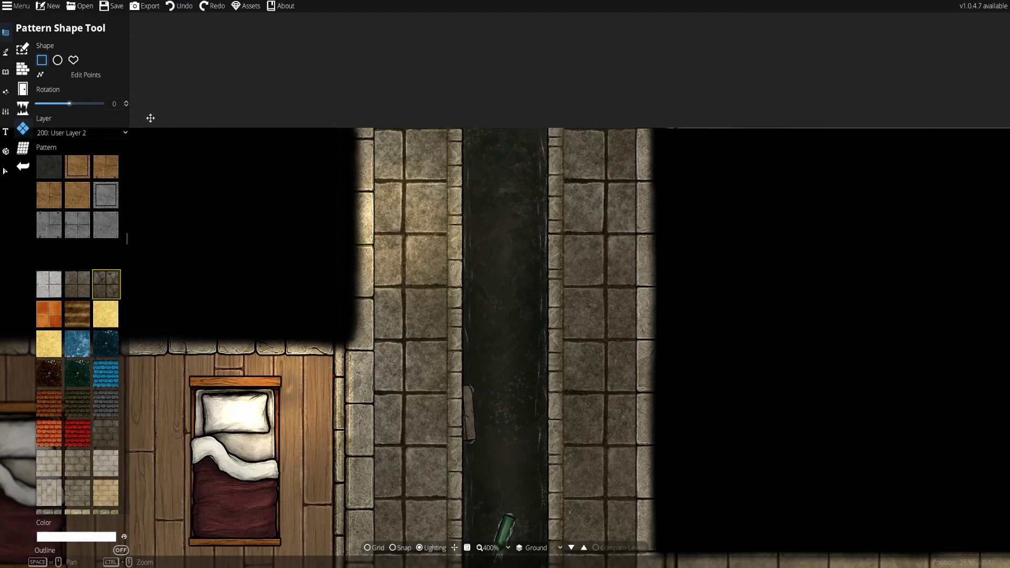
Turn on snapping and overlay two cracked-tile patches on the west walkway's northern half and a long one on the east walkway.
drag(472, 320, 411, 139)
scroll(413, 141, down, 1)
drag(427, 200, 429, 208)
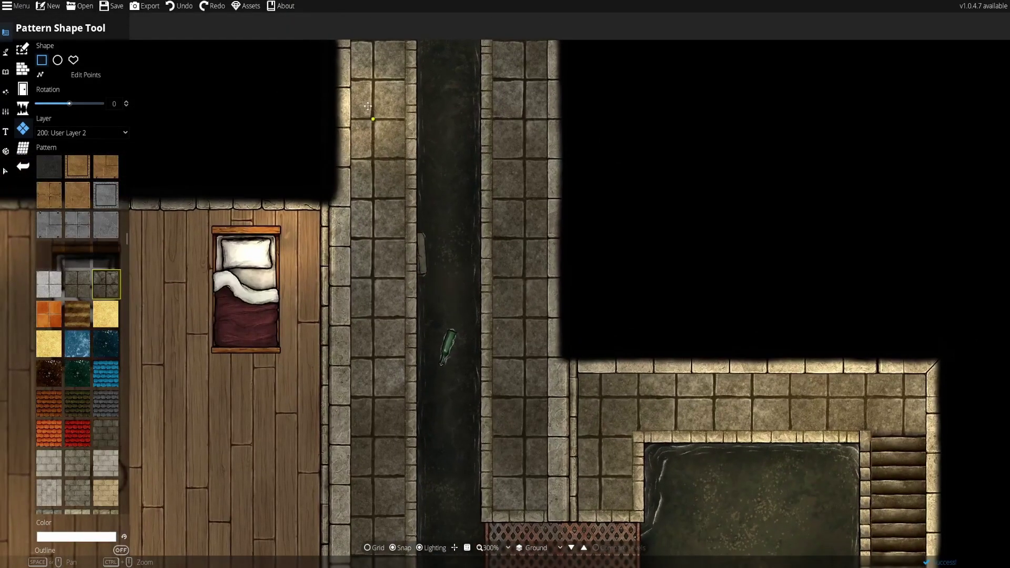
drag(374, 80, 340, 159)
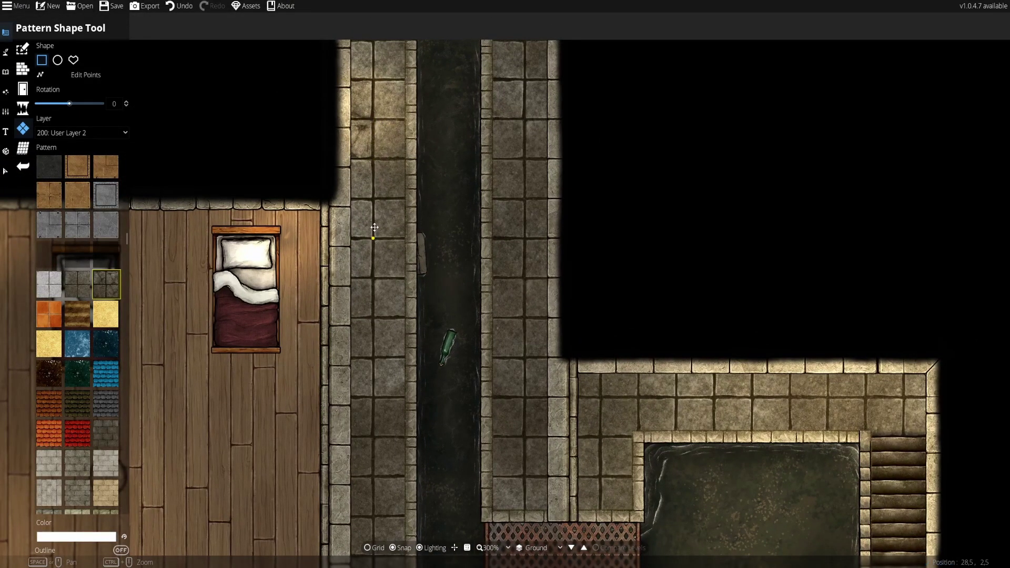
mouse_move(371, 206)
mouse_down()
mouse_move(375, 236)
mouse_move(407, 267)
mouse_move(340, 316)
mouse_up()
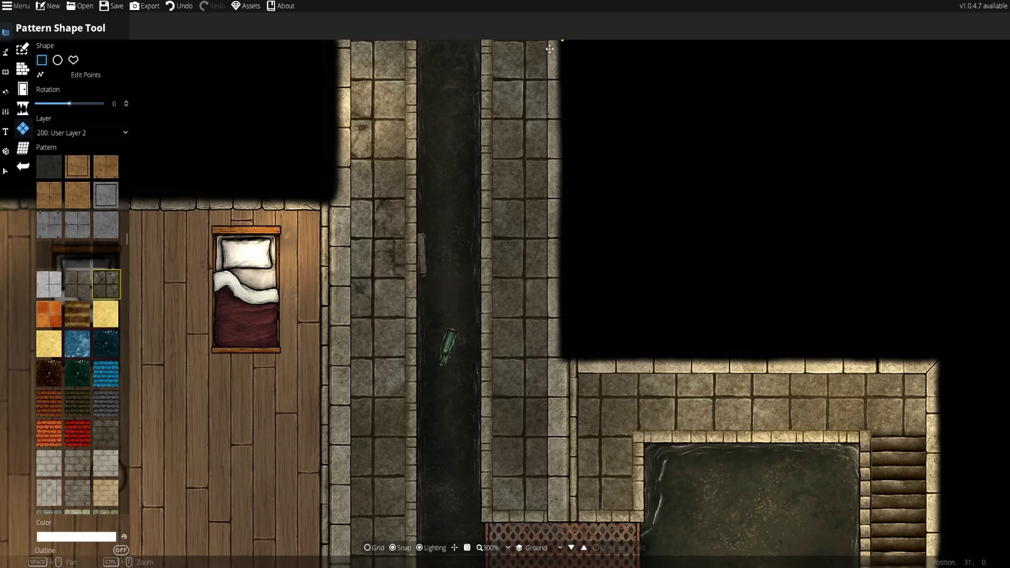
drag(550, 49, 487, 363)
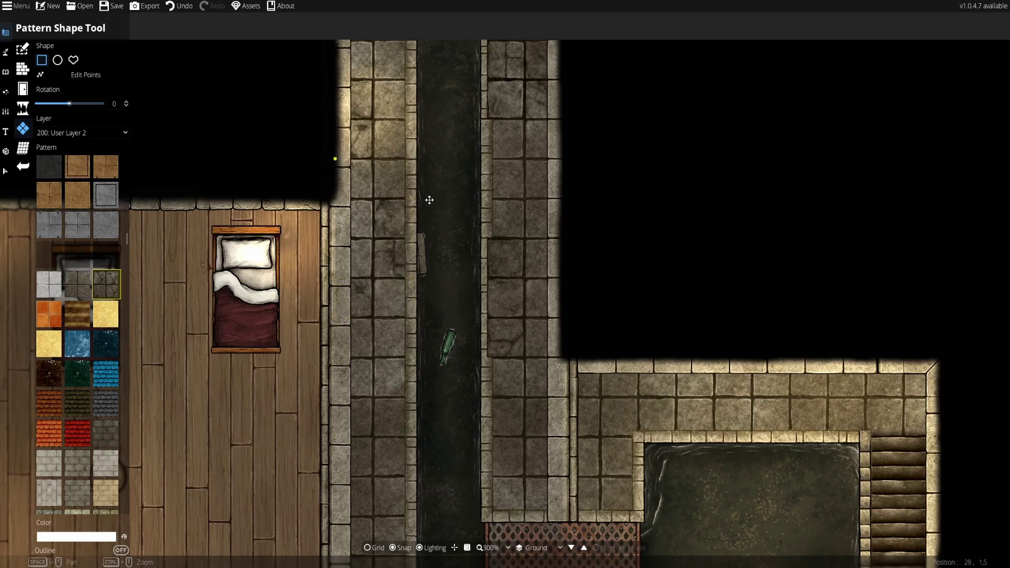
Overlay more cracked-tile patches on the southern parts of both walkways, down to the red grate and beside the green bottle.
drag(361, 515, 337, 427)
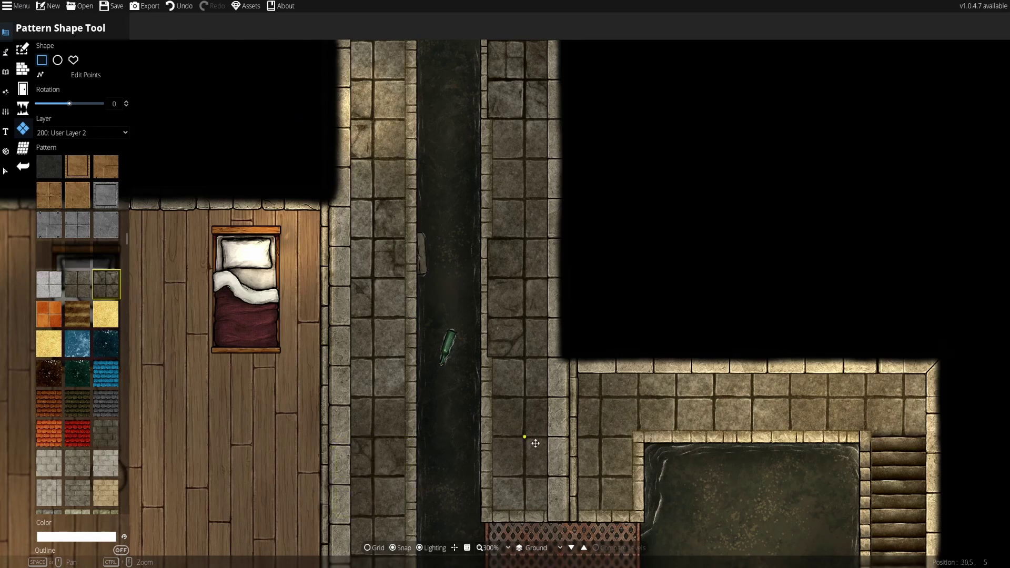
drag(529, 436, 486, 519)
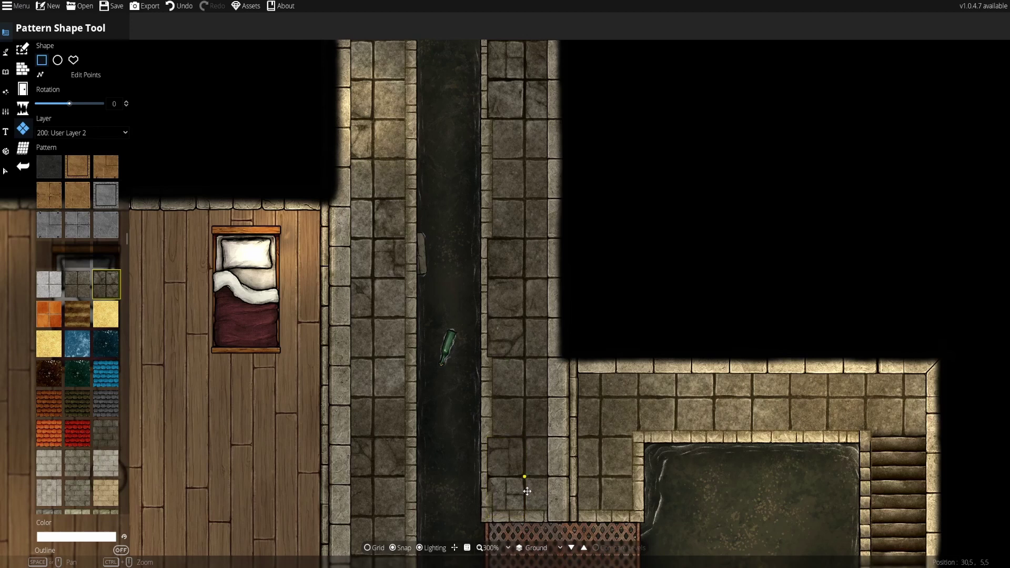
drag(524, 477, 551, 514)
drag(380, 327, 405, 363)
drag(377, 403, 408, 363)
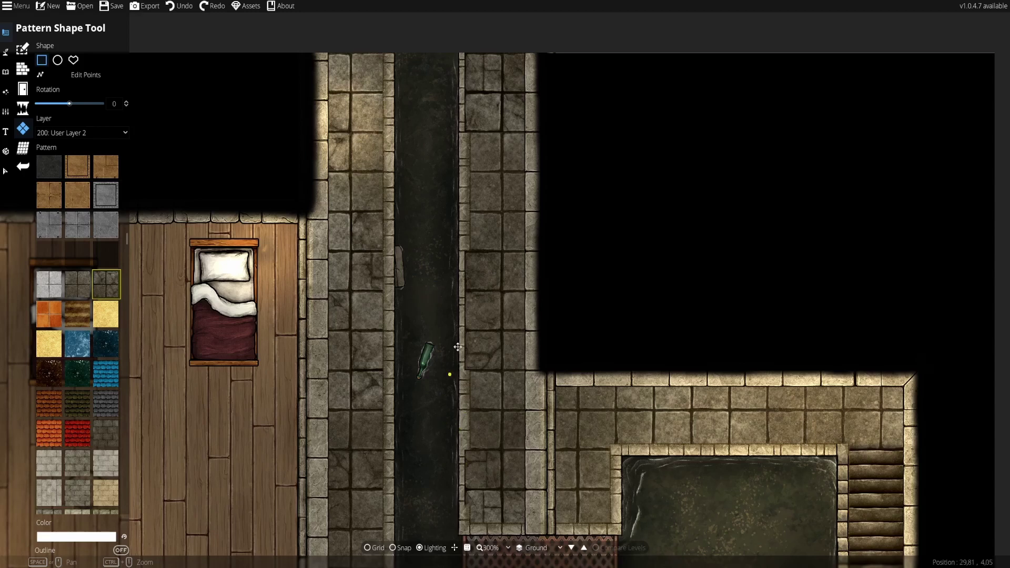
Turn on snapping and overlay cracked-tile patches on the east walkway's northern part and the west walkway beside the red grate.
drag(448, 456, 462, 389)
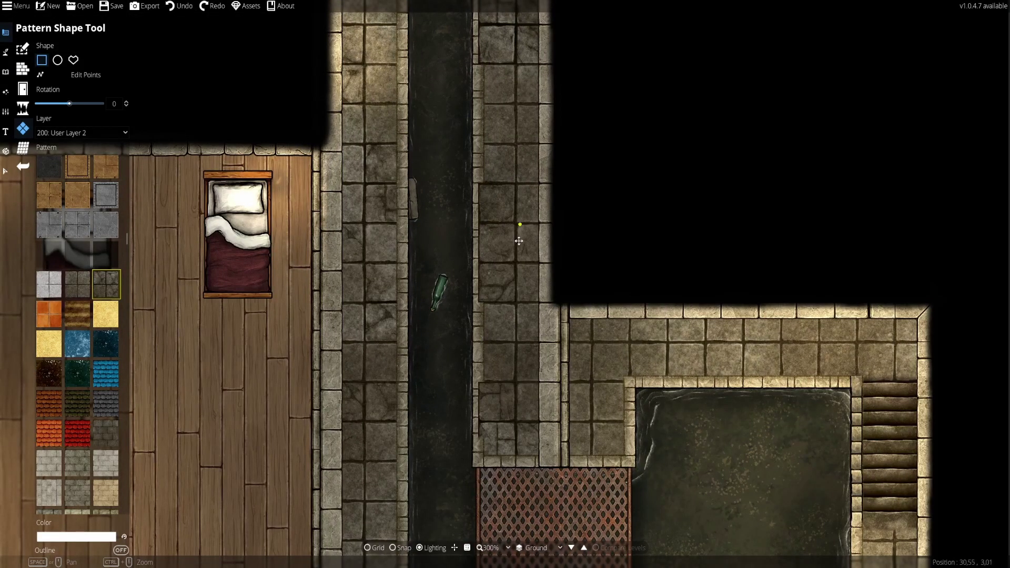
drag(556, 330, 562, 384)
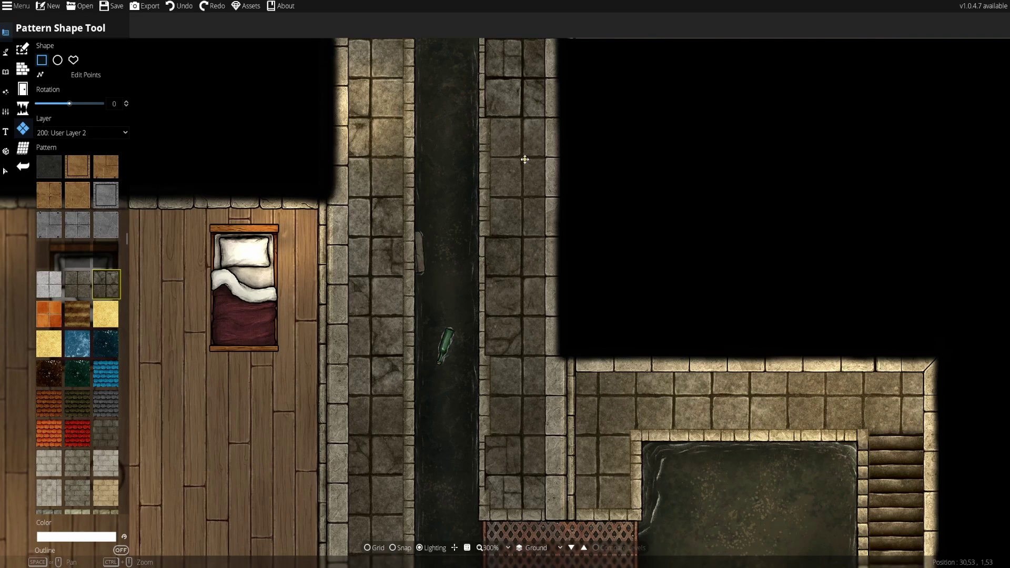
key(s)
drag(525, 159, 560, 197)
drag(551, 403, 567, 259)
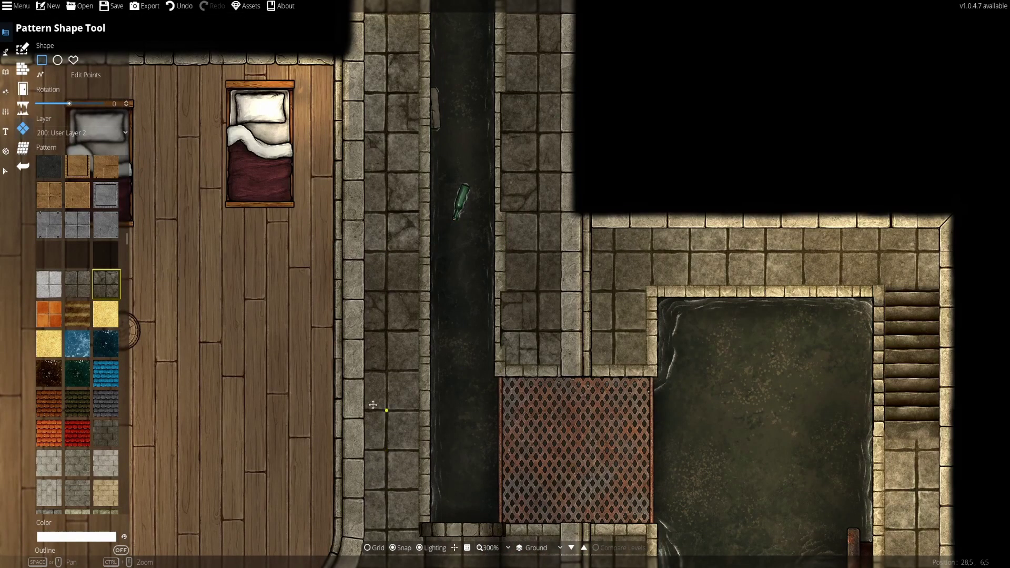
drag(373, 542, 389, 483)
Select the stone curb between the water channel and the east walkway, and move it to layer 200: User Layer 2.
drag(459, 272, 455, 334)
scroll(456, 333, up, 2)
click(6, 171)
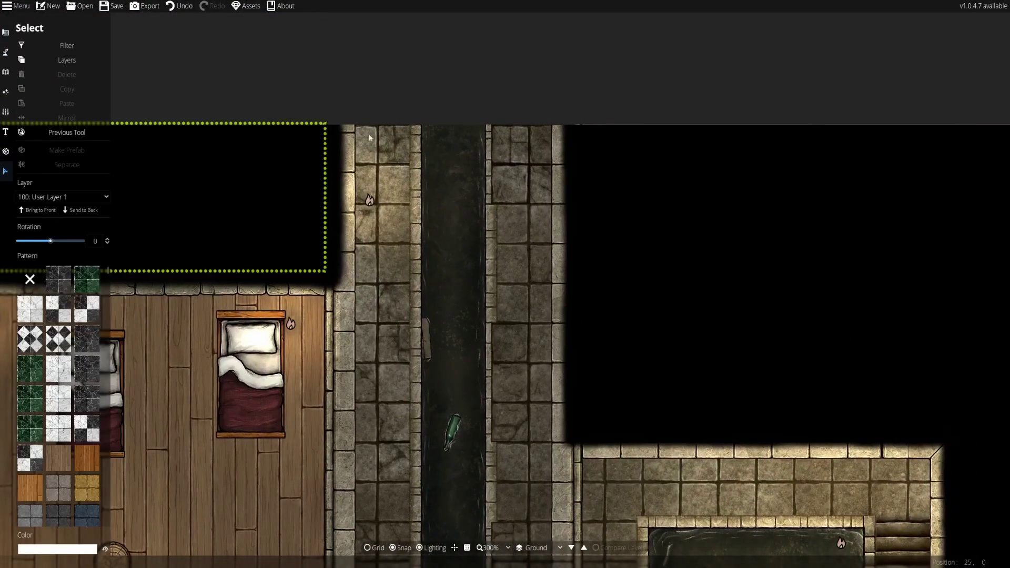
click(483, 179)
click(489, 175)
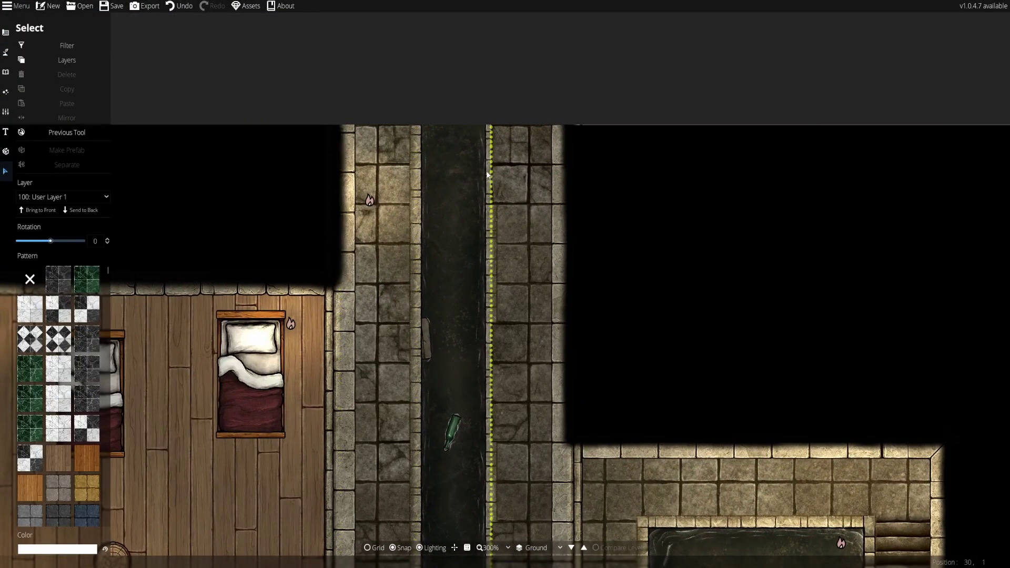
click(315, 194)
click(58, 197)
click(52, 290)
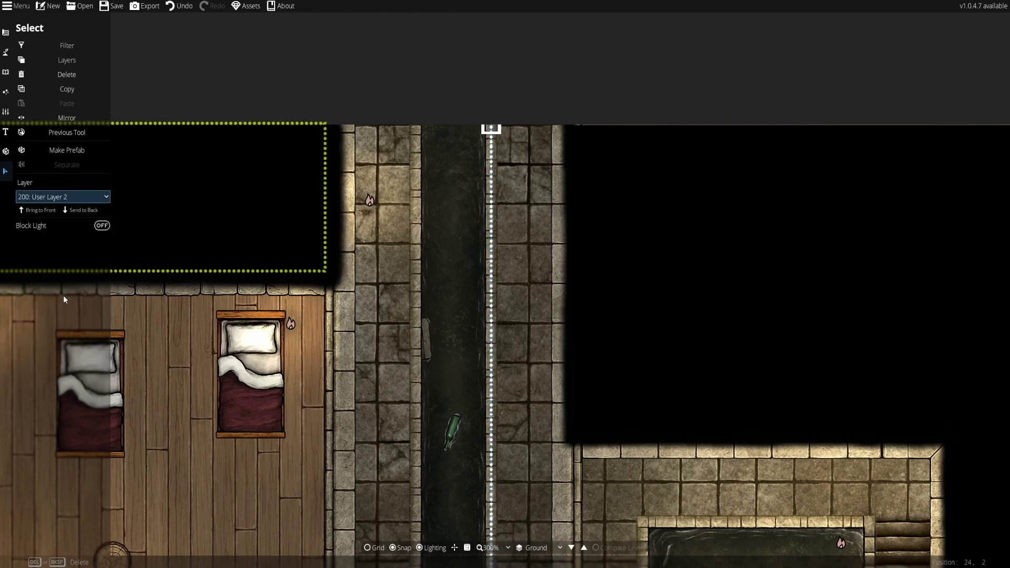
click(5, 72)
drag(501, 363, 482, 163)
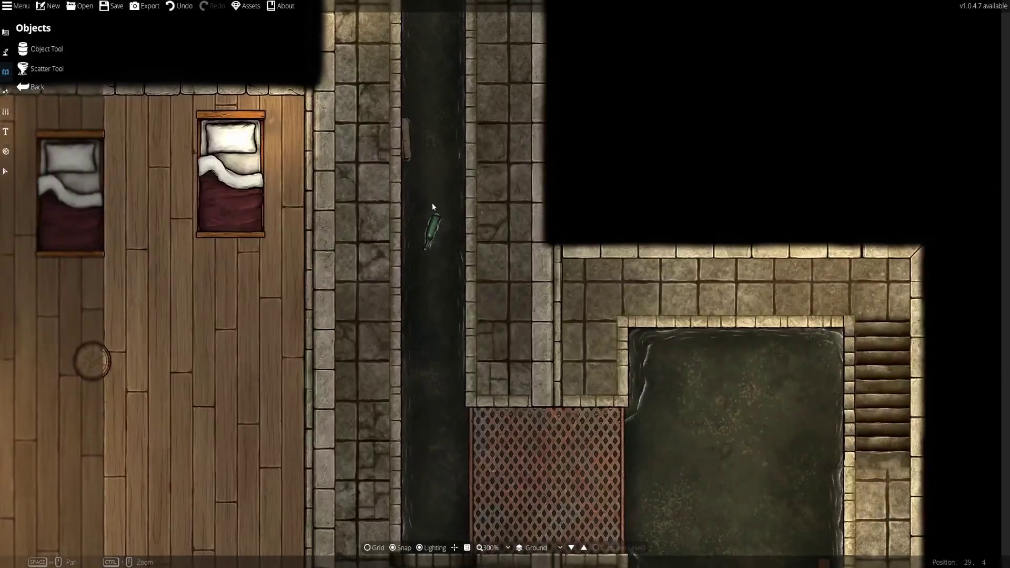
click(5, 51)
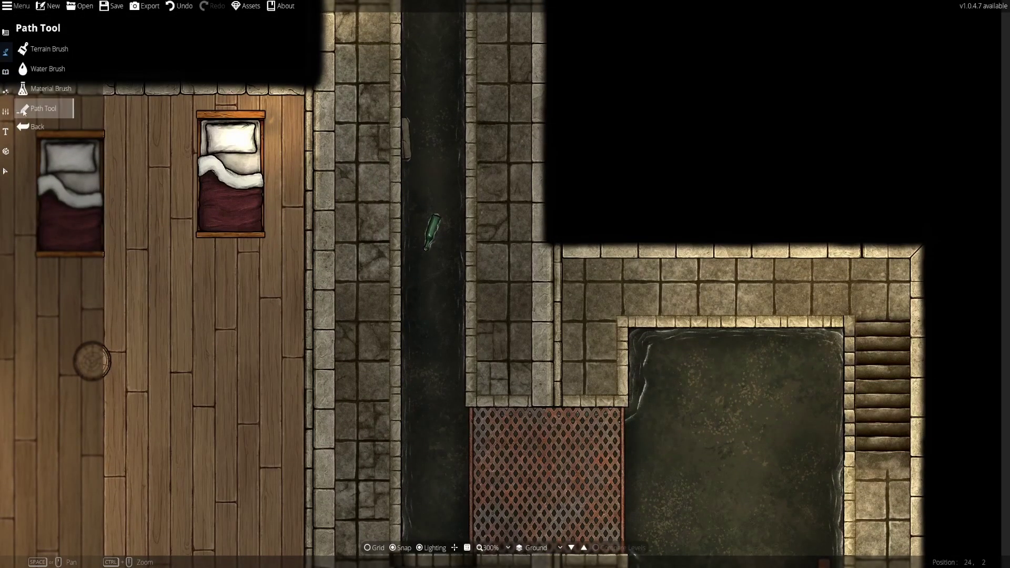
drag(456, 167, 474, 236)
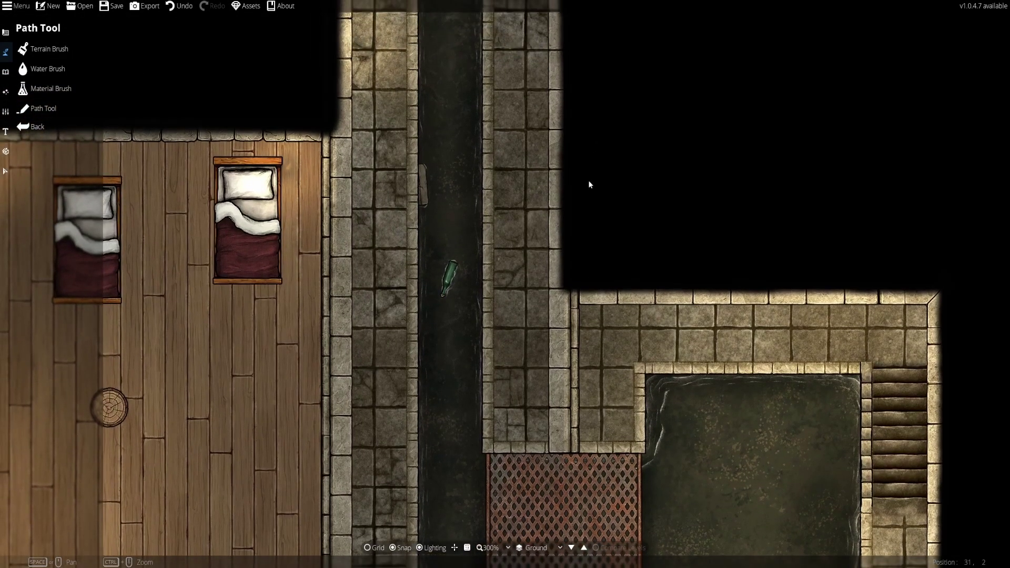
click(6, 72)
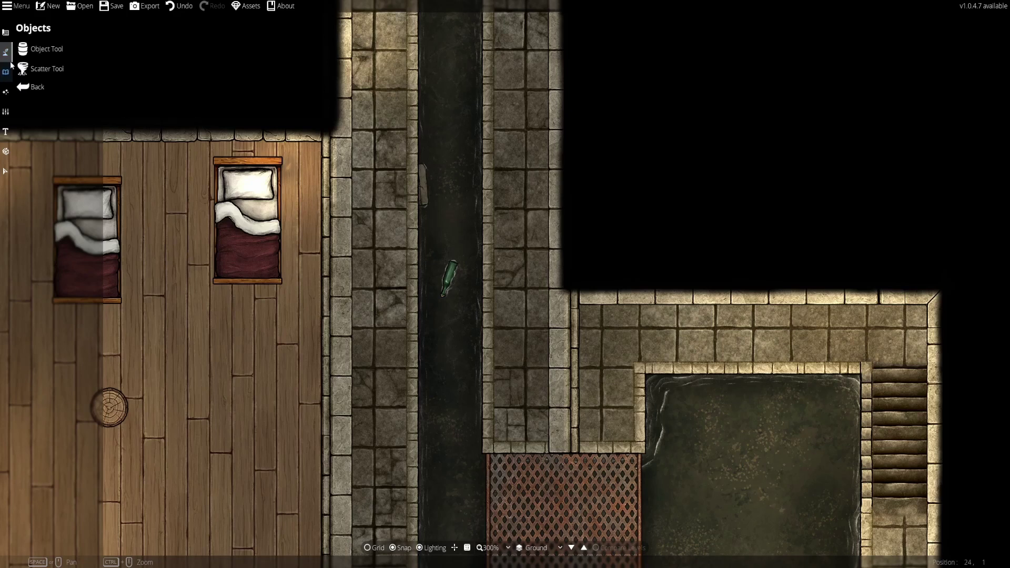
Return to the Pattern Shape Tool and overlay the dark tile-grout pattern along the west walkway and the east walkway north of the grate.
click(6, 32)
click(42, 123)
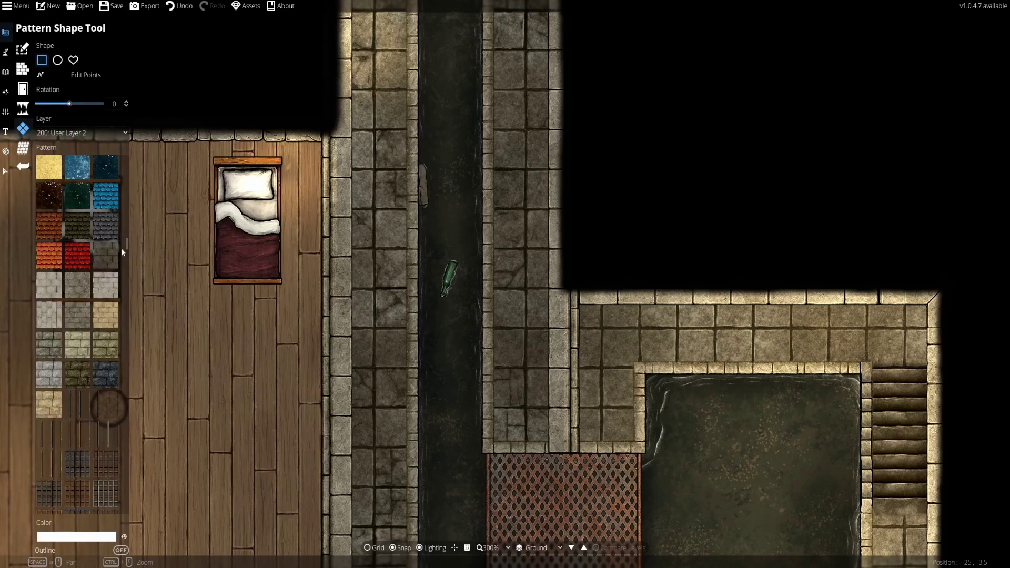
scroll(121, 248, down, 5)
scroll(403, 226, down, 1)
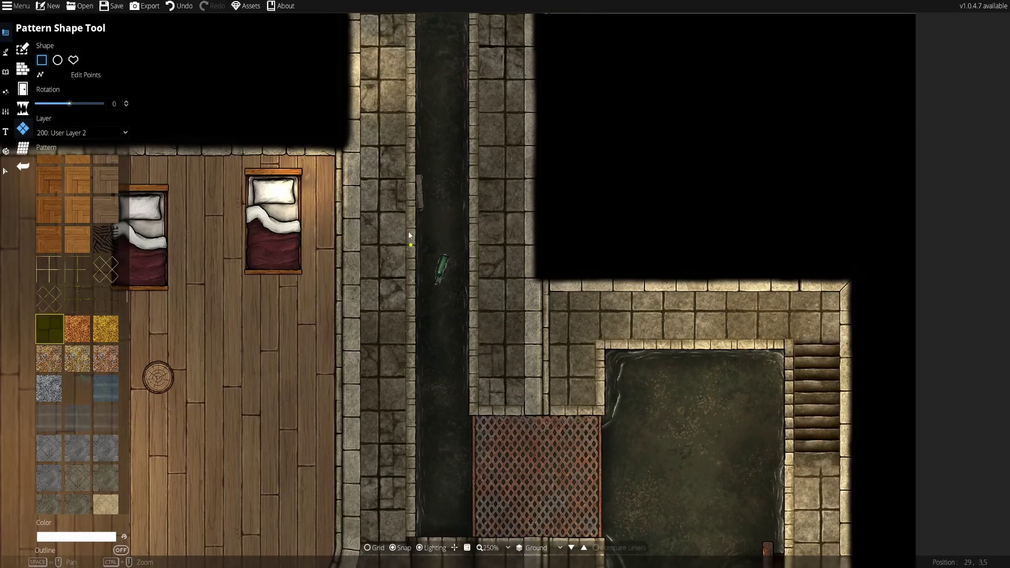
scroll(421, 247, down, 2)
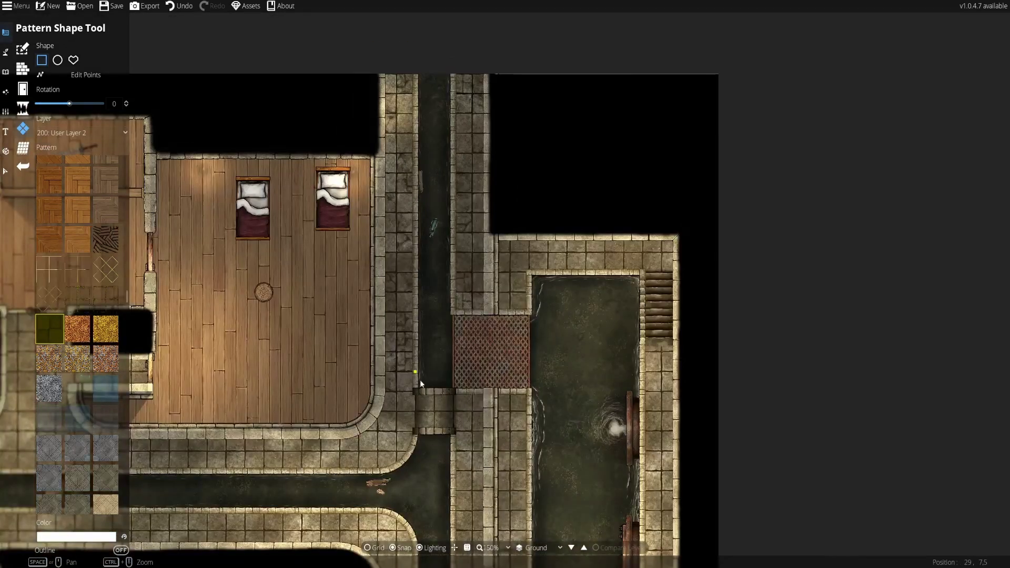
drag(415, 395, 379, 76)
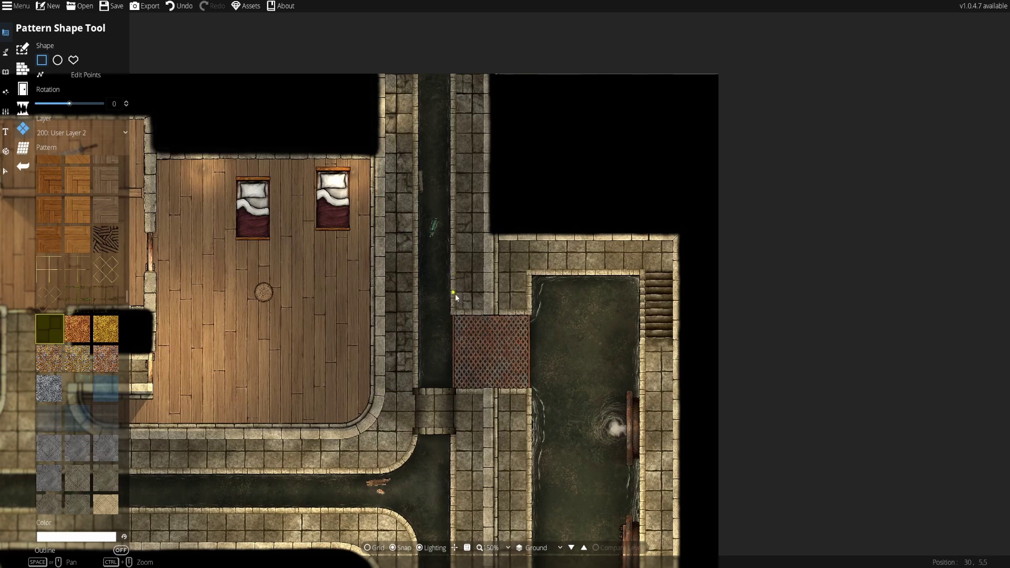
drag(456, 314, 488, 77)
Choose the Shadow25 pattern and overlay small shadow patches on individual tiles in the northern part of the west walkway.
ctrl+scroll(441, 247, up, 3)
scroll(433, 239, up, 2)
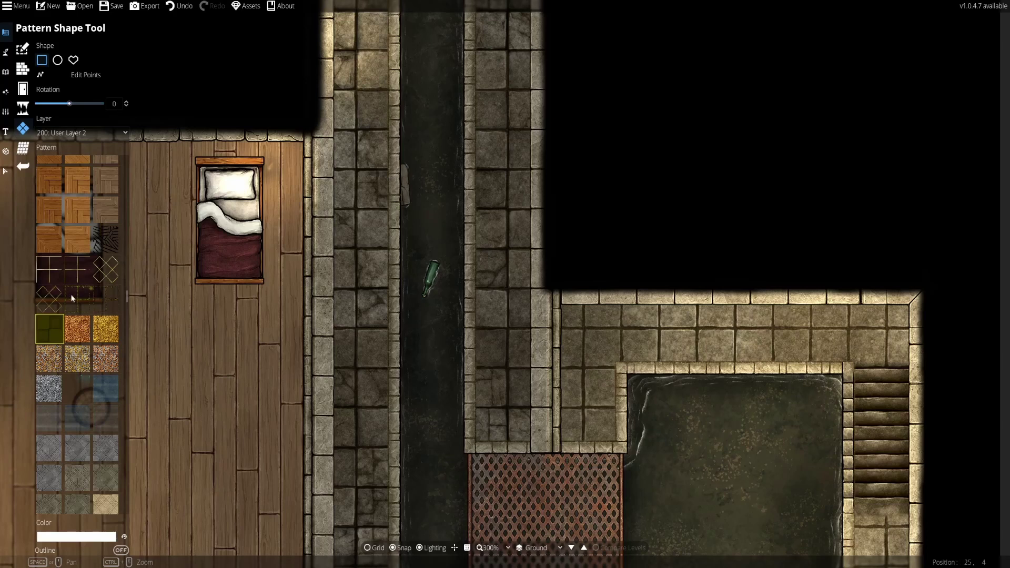
drag(127, 295, 126, 502)
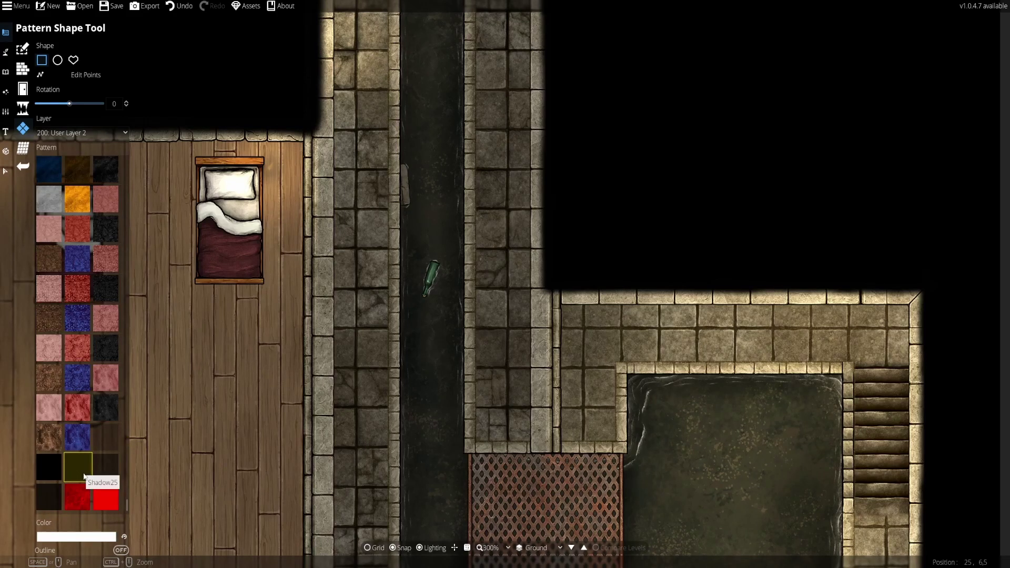
click(84, 467)
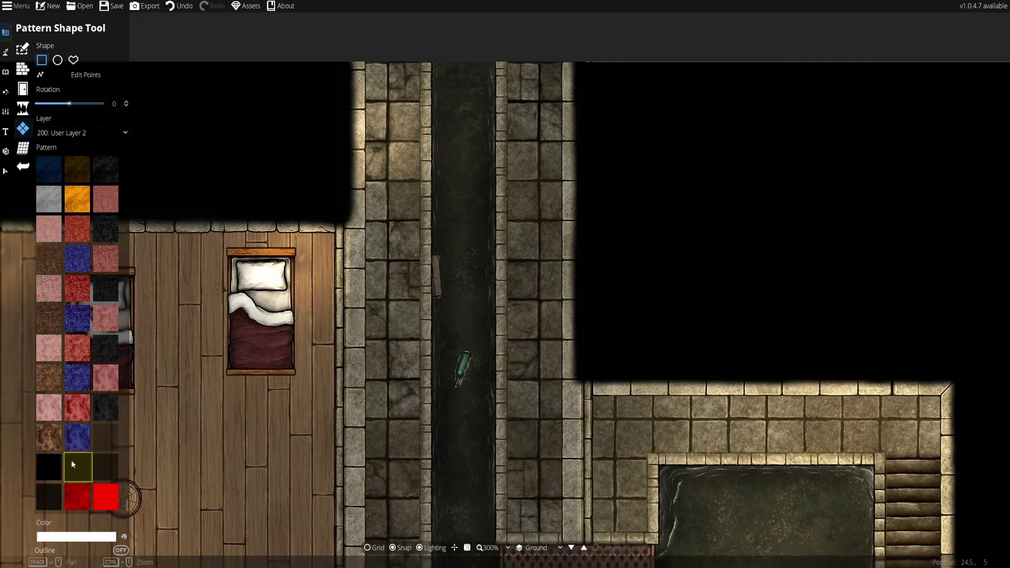
scroll(323, 283, up, 2)
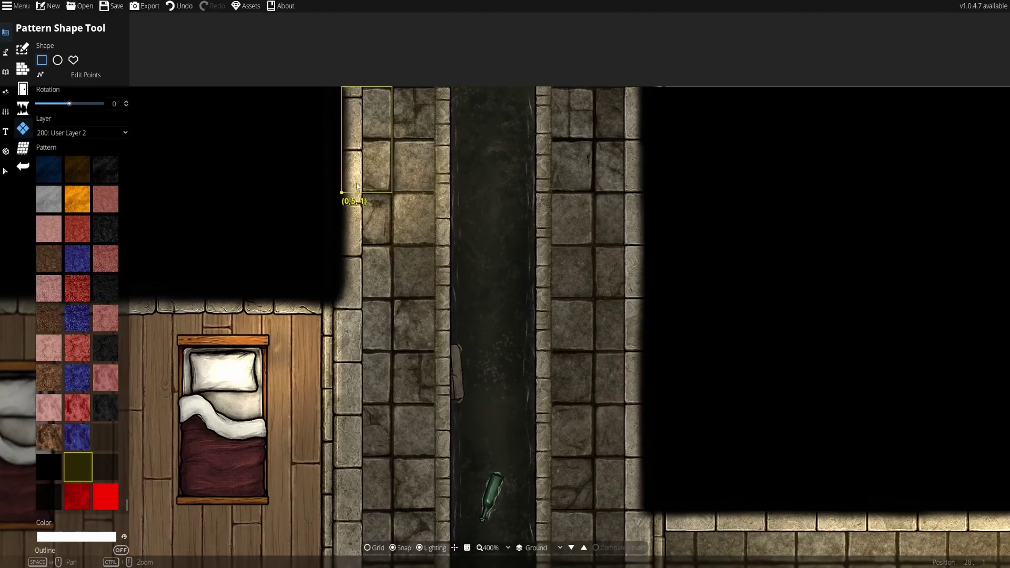
mouse_move(389, 357)
mouse_down()
mouse_move(396, 258)
mouse_move(351, 303)
mouse_up()
drag(400, 150, 441, 200)
Overlay more Shadow25 patches on tiles farther south along the west and east walkways, around the green bottle.
drag(416, 391, 419, 260)
drag(401, 276, 355, 376)
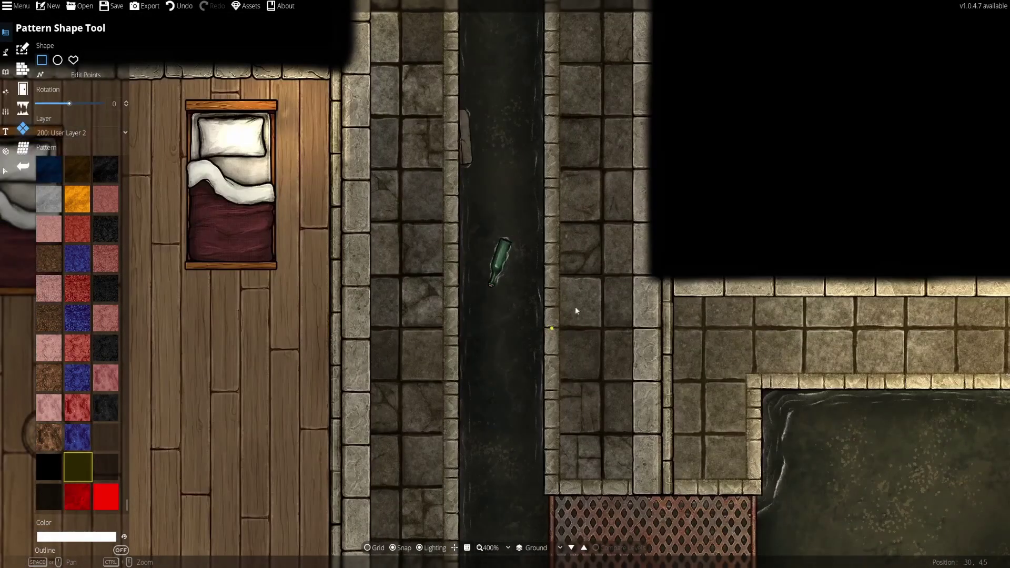
drag(604, 277, 644, 376)
drag(616, 88, 582, 222)
scroll(570, 173, up, 2)
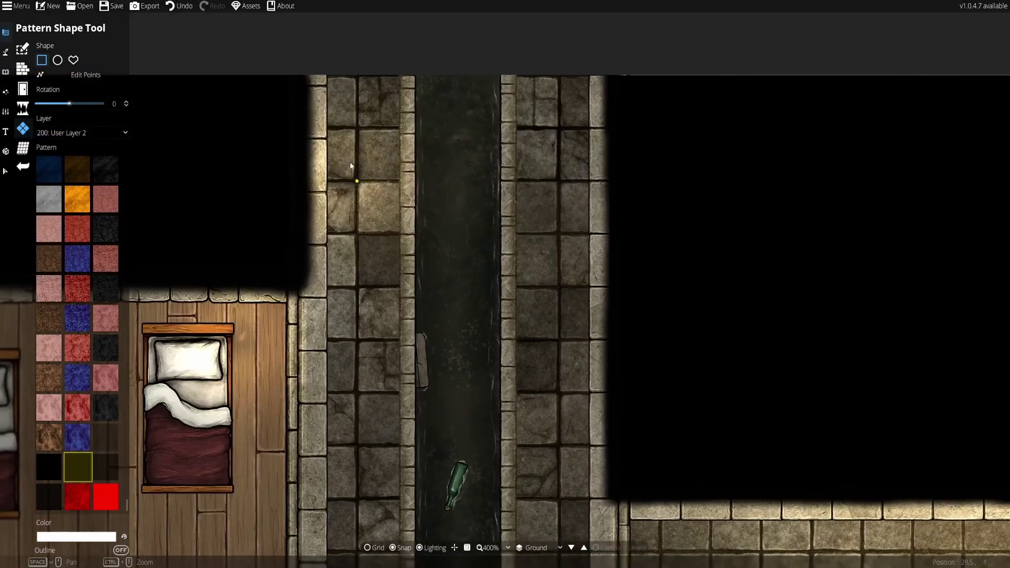
Switch to the shadow pattern next to Shadow25 and try patches on the west walkway's southern half, undoing each one.
scroll(539, 359, down, 6)
click(97, 466)
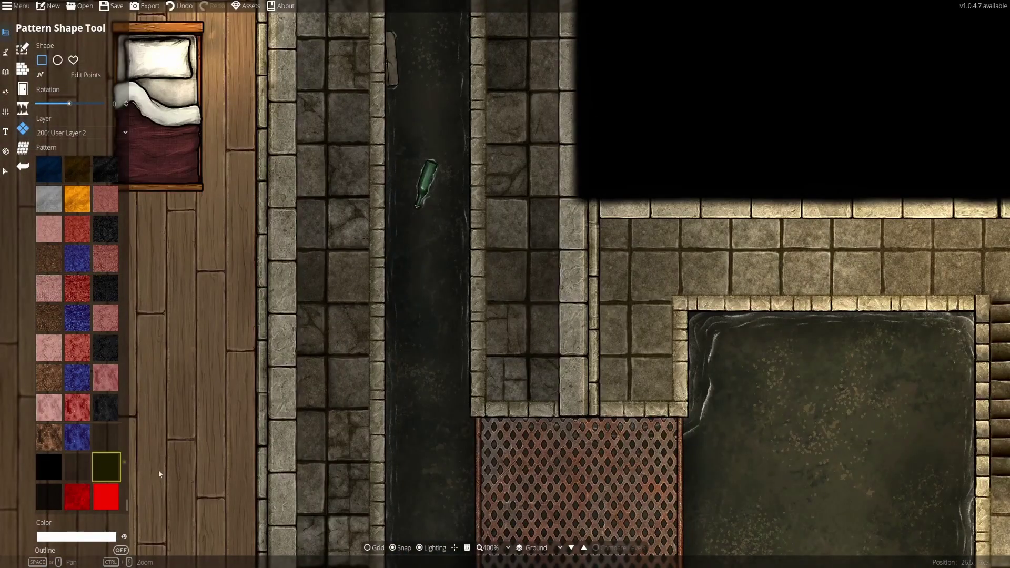
scroll(309, 299, down, 3)
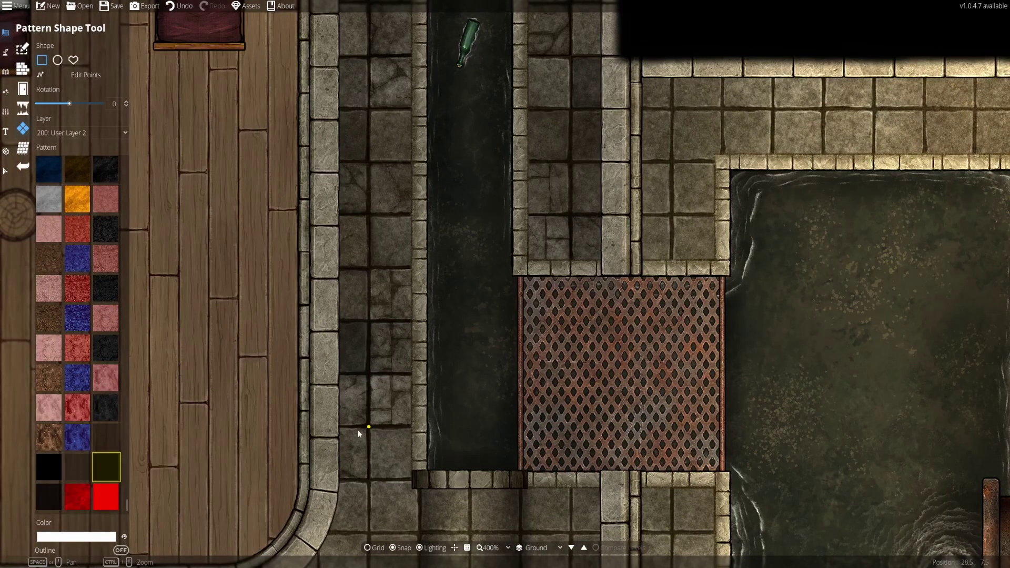
mouse_move(367, 428)
mouse_down()
mouse_move(403, 402)
mouse_move(404, 372)
mouse_move(379, 361)
mouse_move(414, 344)
mouse_up()
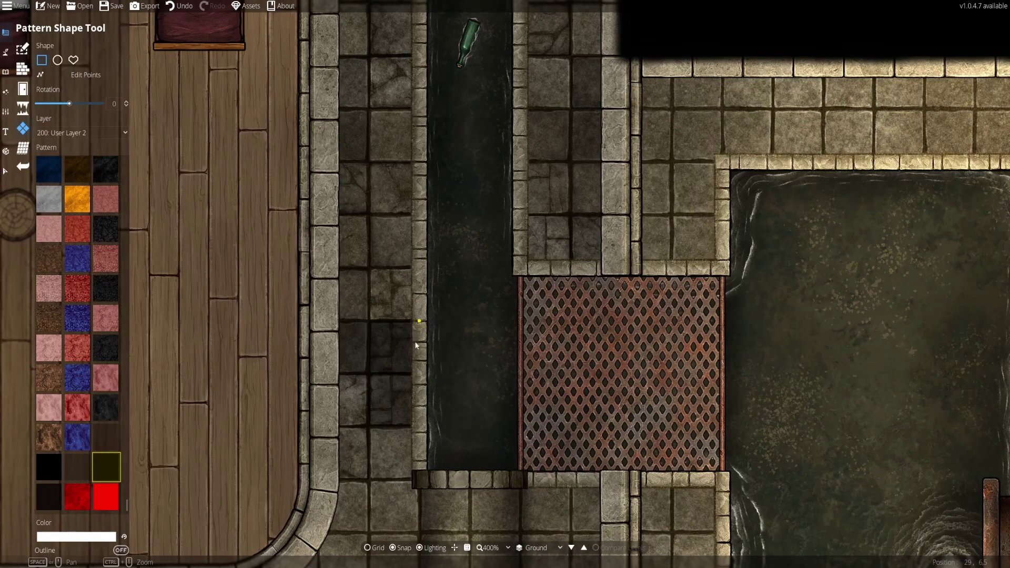
key(ctrl+z)
scroll(378, 357, up, 3)
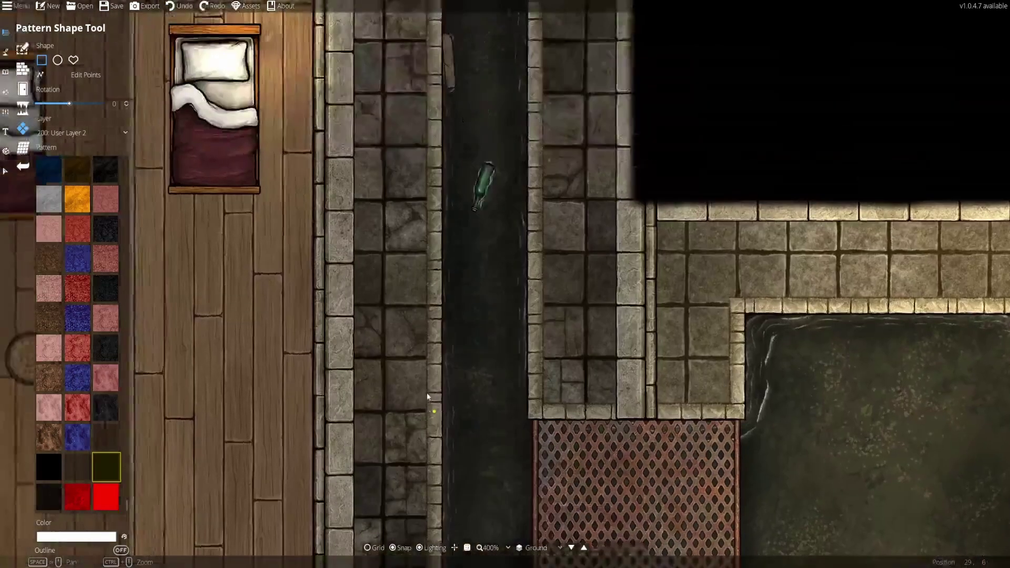
drag(378, 357, 333, 315)
scroll(448, 335, down, 3)
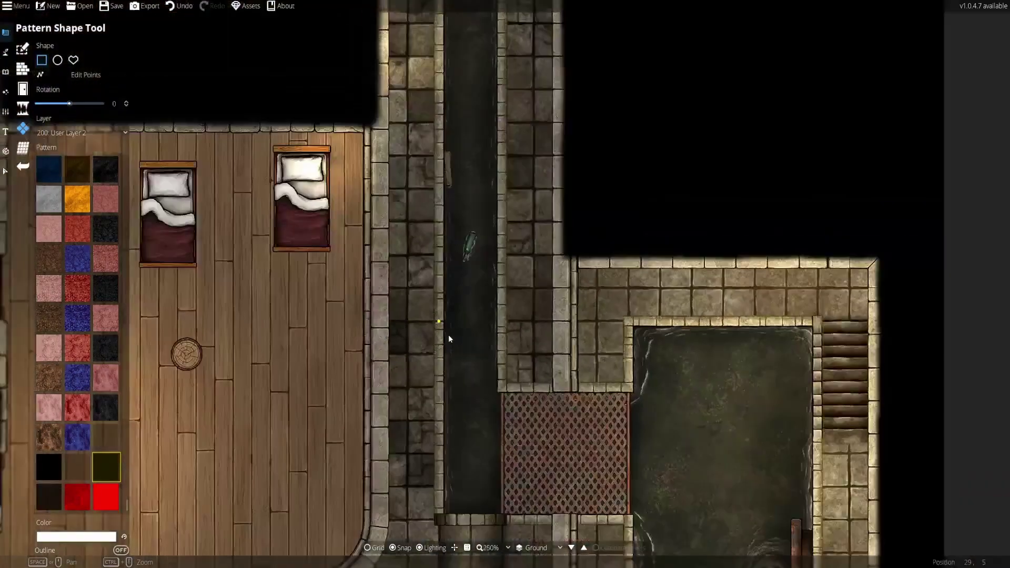
key(ctrl+z)
Shade single tiles on both walkways near the green bottle with this shadow pattern, undoing the misplaced patch on the east side.
scroll(397, 282, up, 1)
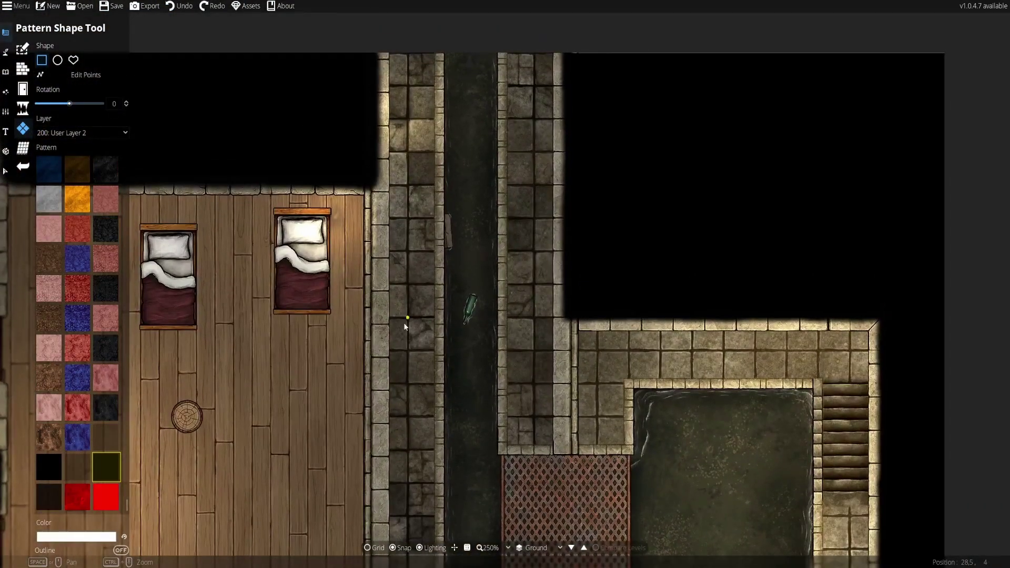
drag(404, 322, 378, 292)
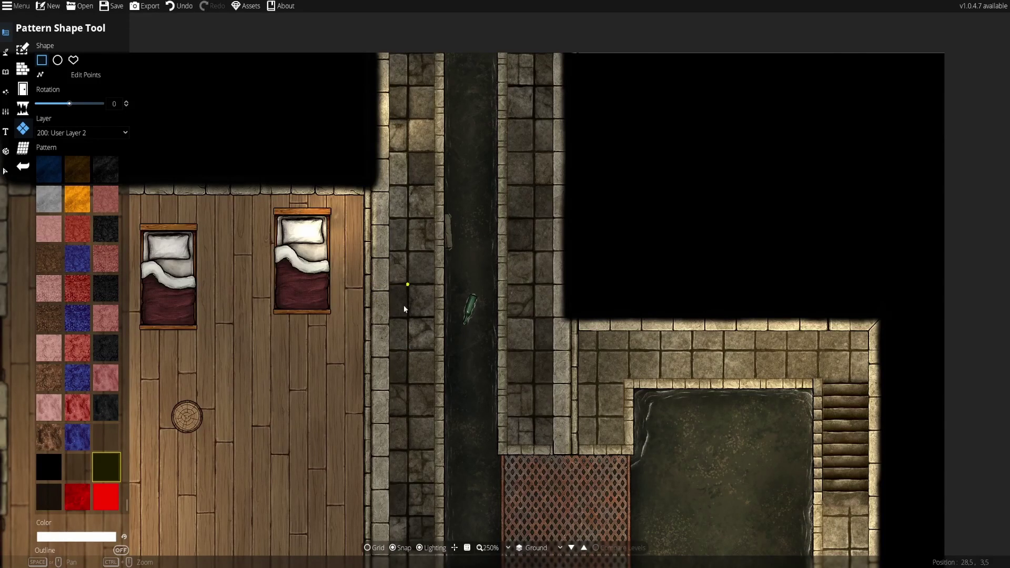
scroll(405, 313, up, 1)
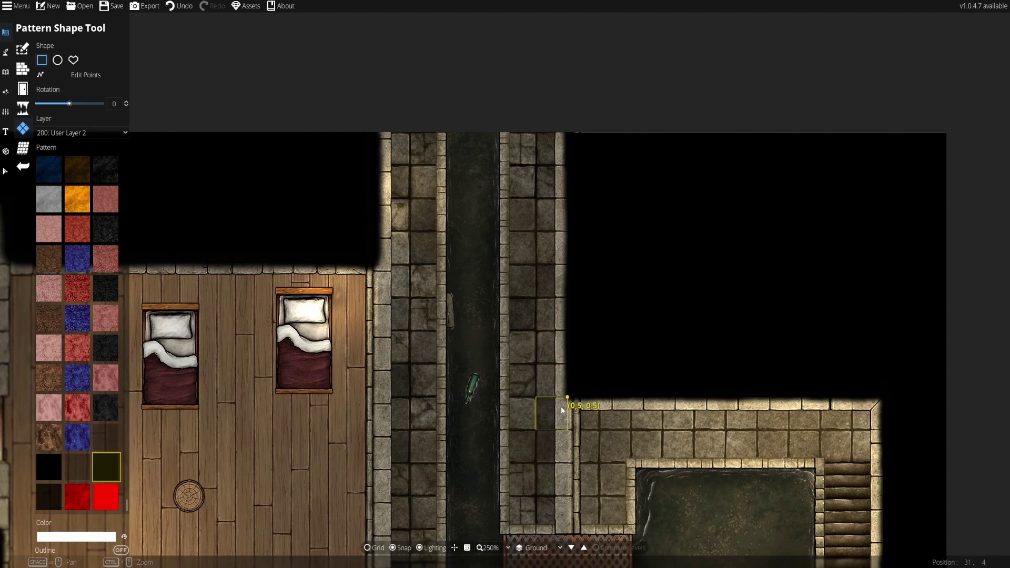
key(ctrl+z)
drag(544, 364, 566, 393)
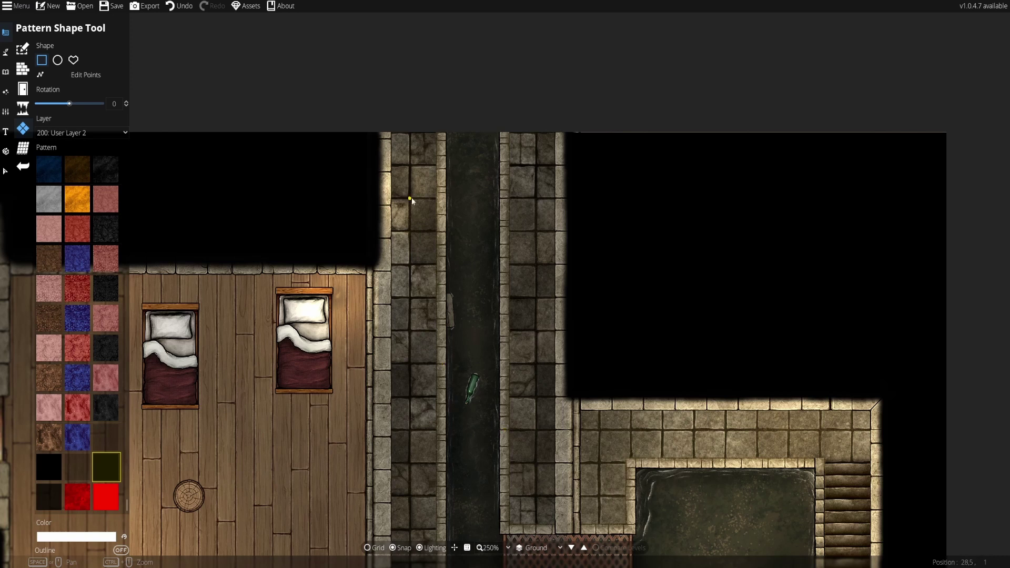
drag(482, 353, 468, 201)
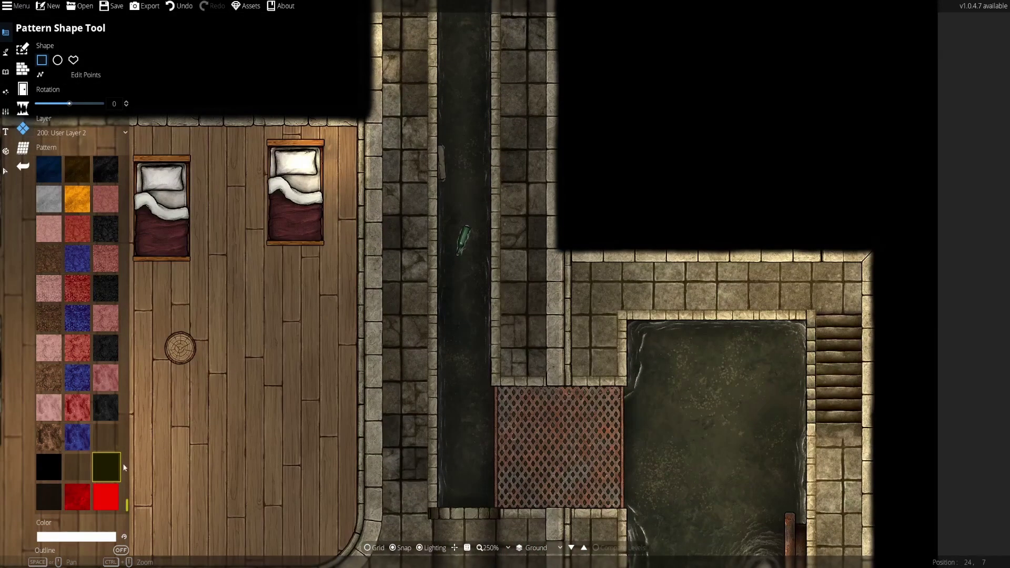
Switch the pattern back to Shadow25 and undo the last shadow patch.
click(83, 465)
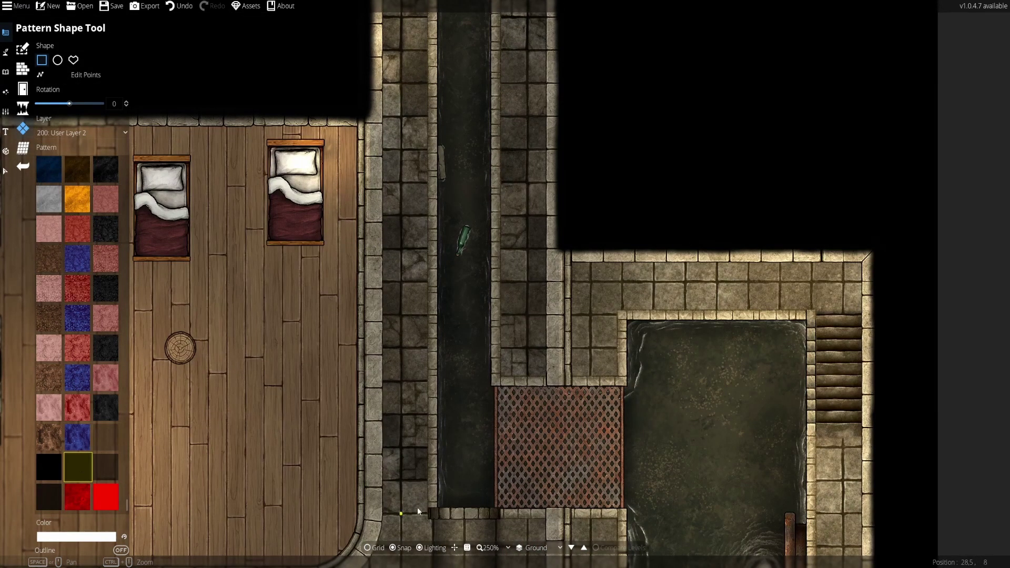
drag(448, 256, 434, 372)
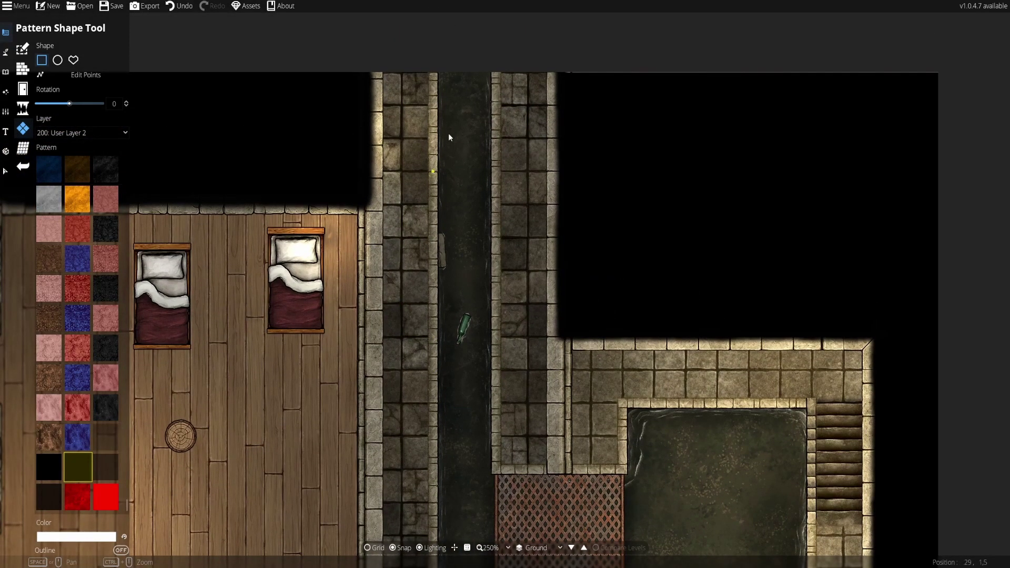
scroll(436, 74, up, 4)
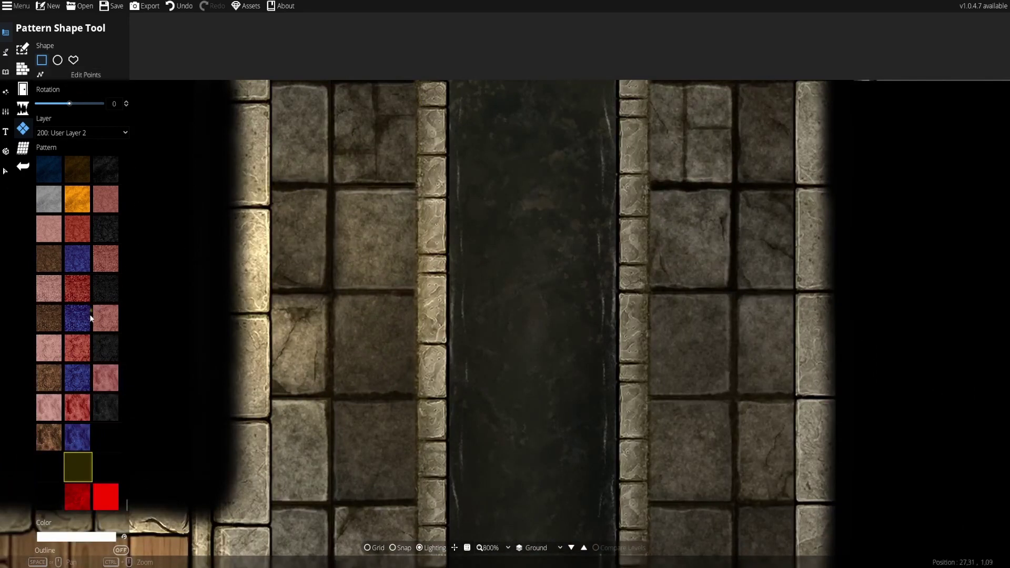
scroll(415, 85, down, 2)
key(ctrl+z)
Set the layer to 300: User Layer 3 and shade the full stone kerb along the channel's west side with Shadow25.
click(79, 132)
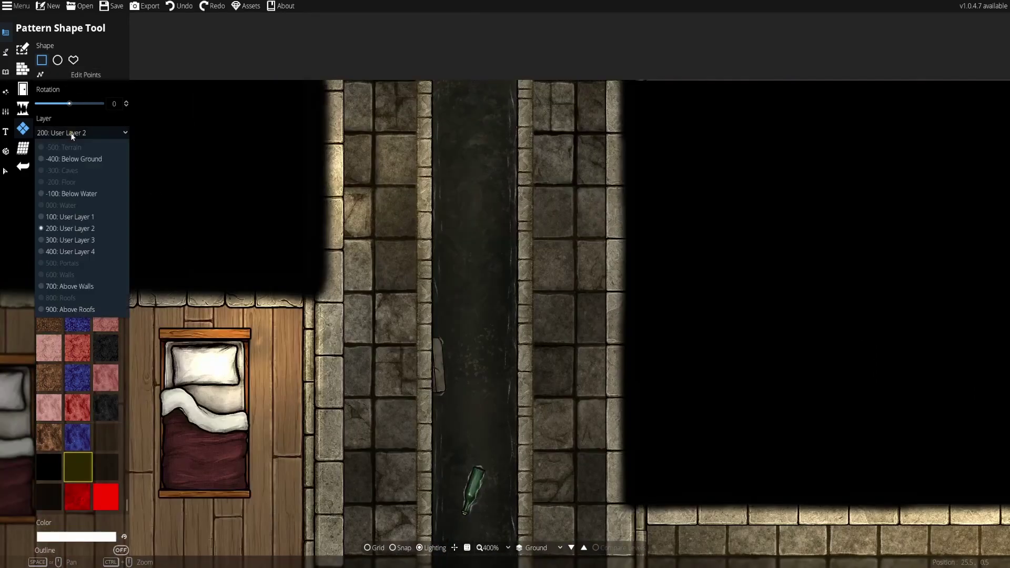
click(69, 240)
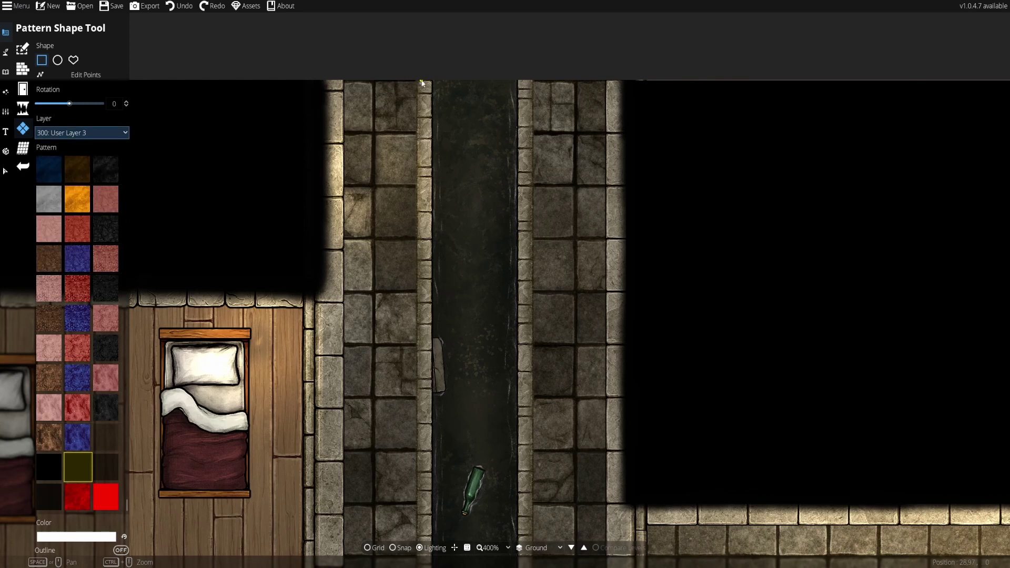
drag(418, 80, 442, 459)
scroll(440, 442, down, 4)
drag(444, 457, 446, 458)
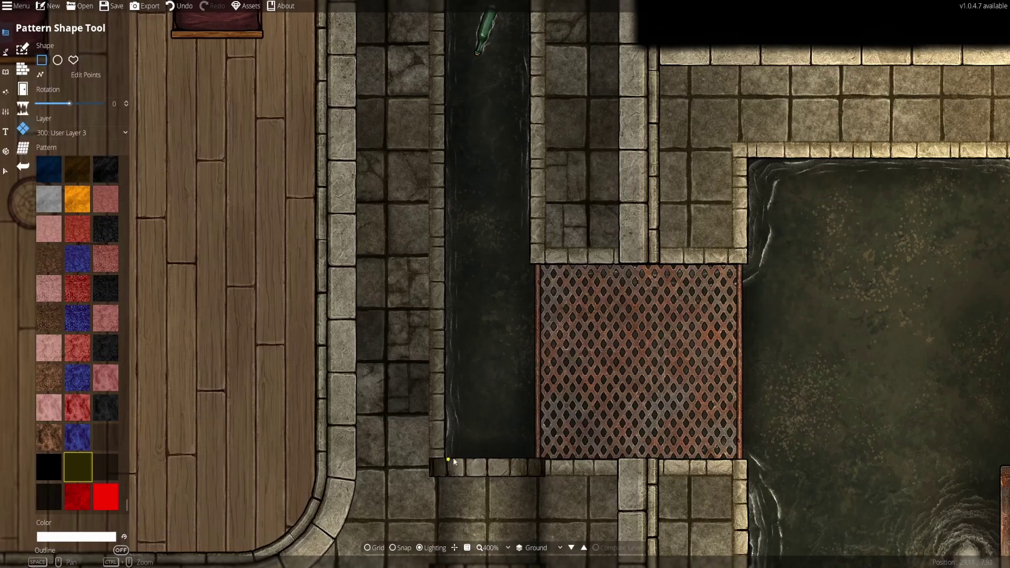
Shade the stone kerb along the channel's east side from the rusted grate up to the corridor's north end.
drag(465, 205, 425, 331)
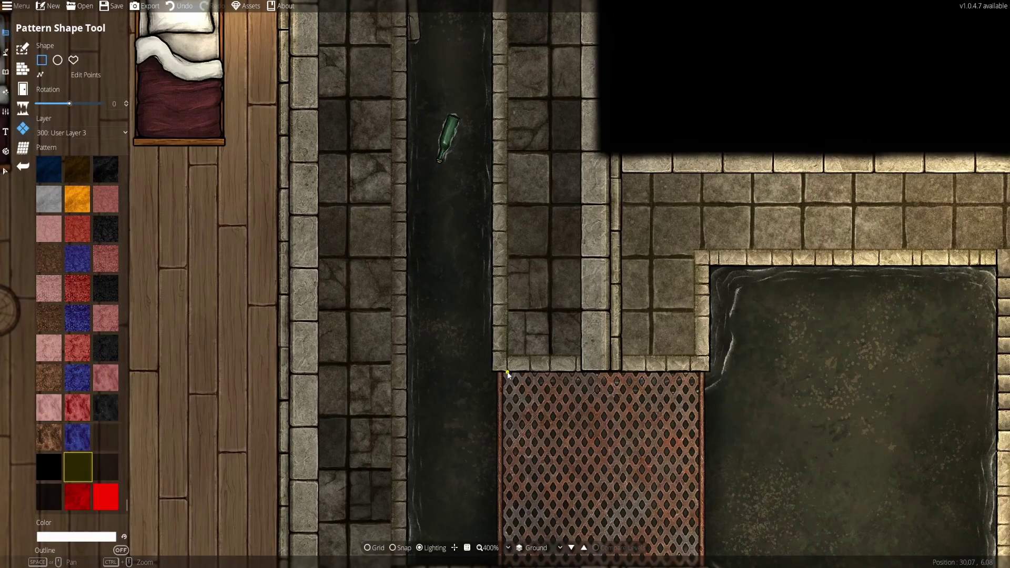
drag(507, 372, 463, 192)
scroll(492, 79, up, 5)
scroll(491, 145, up, 7)
scroll(466, 343, down, 11)
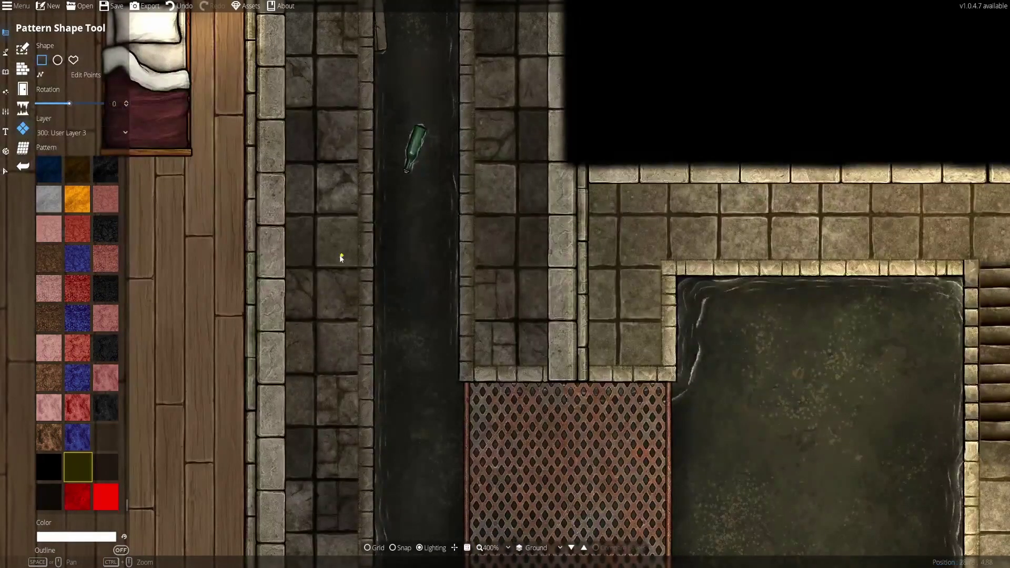
drag(339, 256, 344, 349)
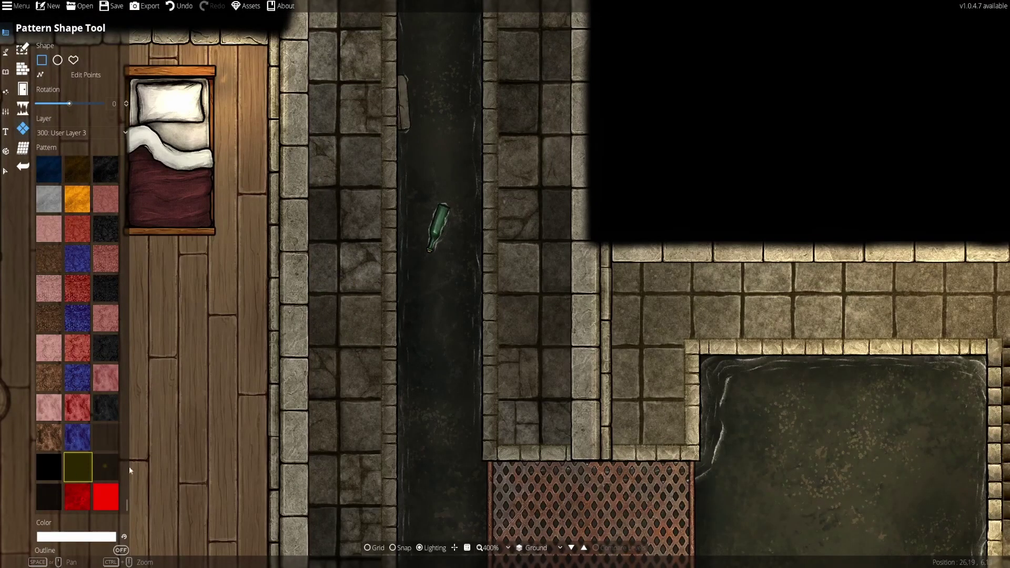
Set the layer to 700: Above Walls and shade wall stones beside the walkways, including the east wall's northern stretch.
scroll(365, 364, down, 3)
click(77, 133)
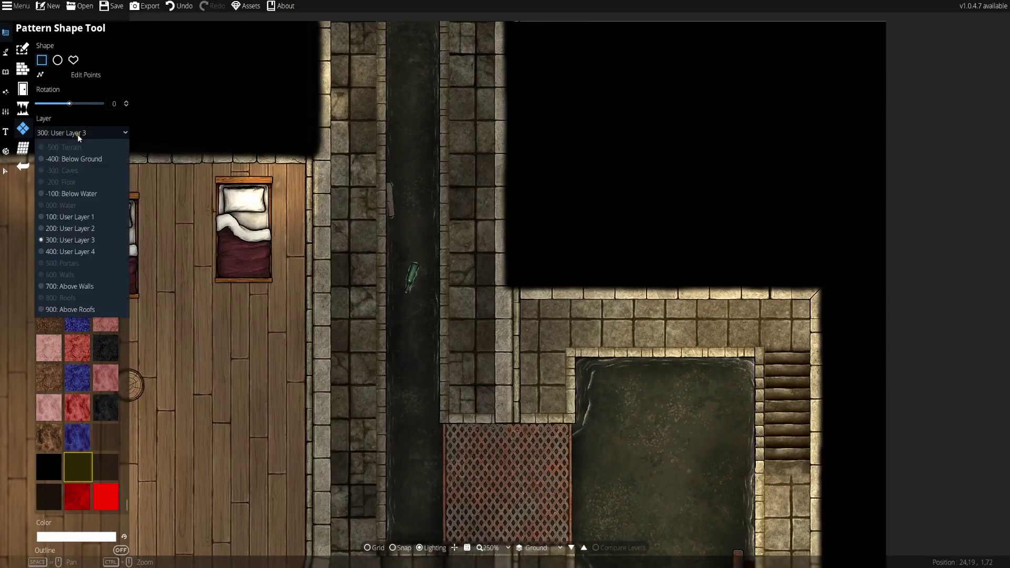
click(66, 286)
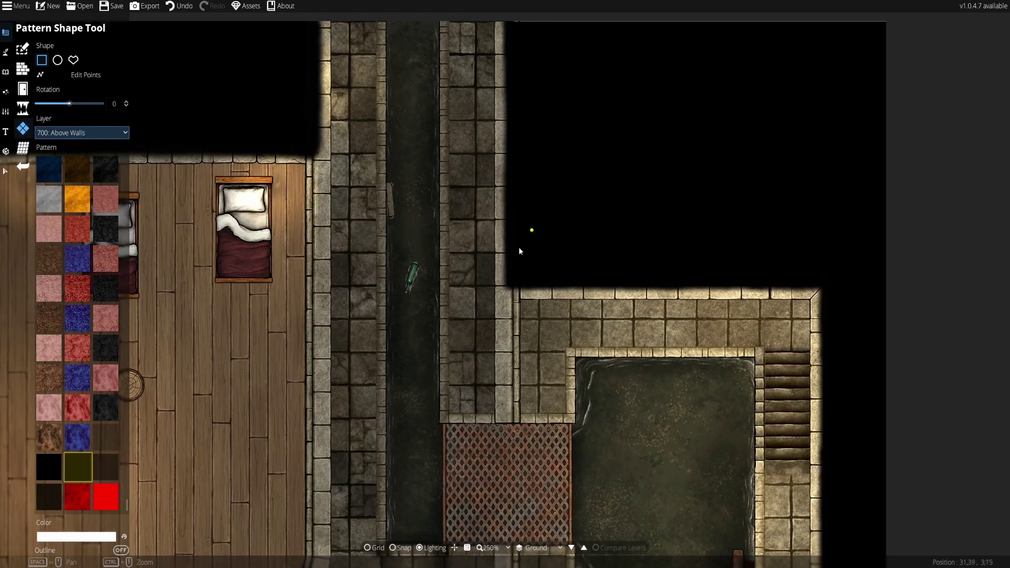
drag(519, 252, 512, 331)
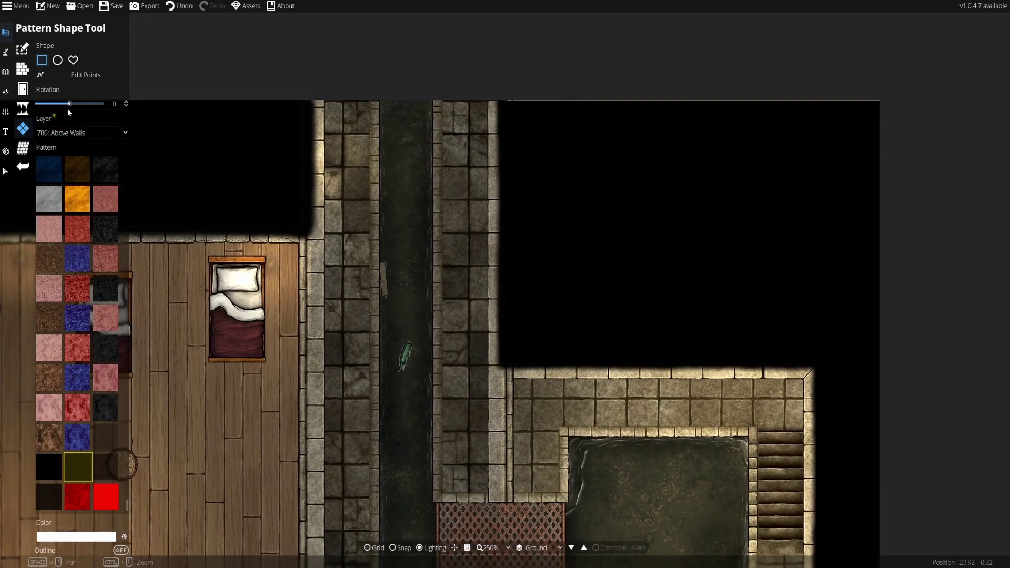
scroll(250, 182, up, 1)
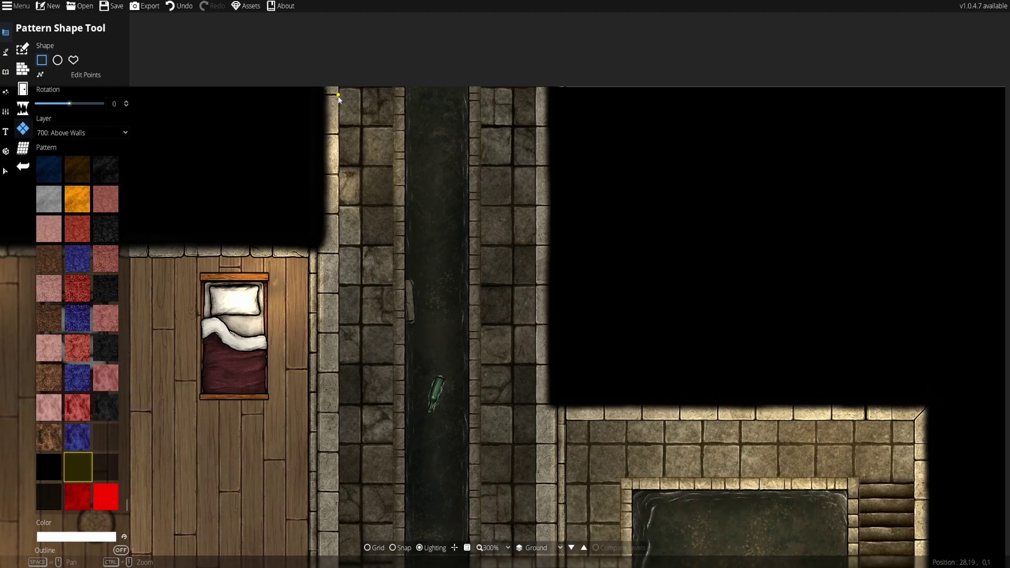
scroll(339, 96, up, 2)
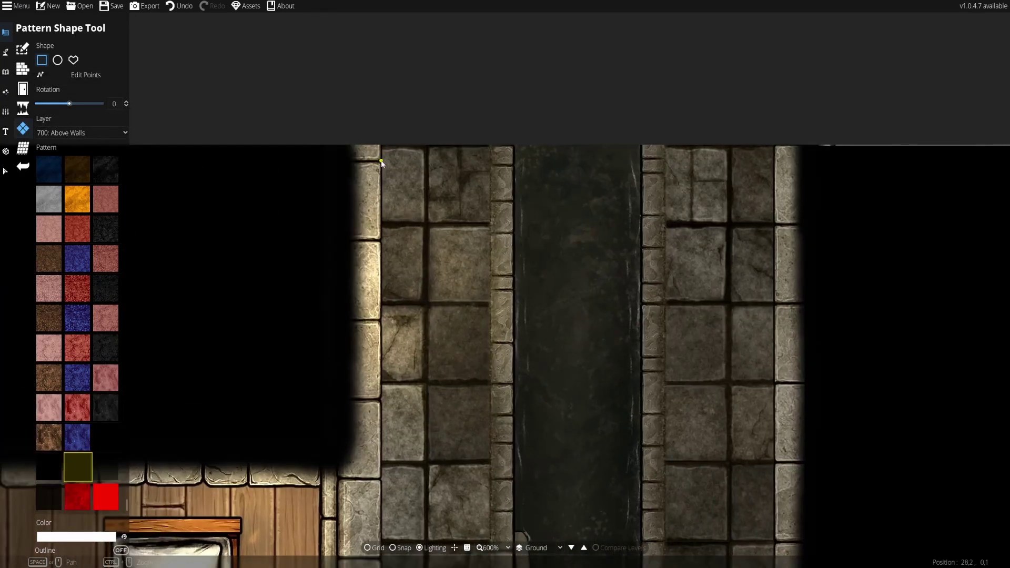
drag(381, 161, 342, 250)
mouse_move(330, 320)
mouse_down()
mouse_move(298, 244)
mouse_move(329, 178)
mouse_up()
drag(531, 185, 329, 177)
scroll(582, 245, down, 8)
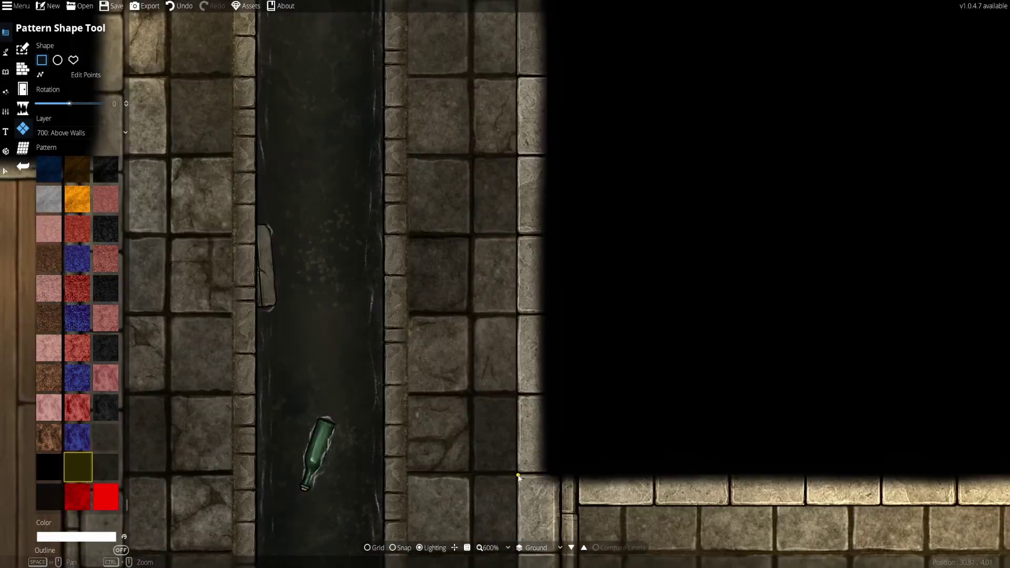
drag(522, 237, 560, 159)
Switch to the shadow pattern next to Shadow25 and shade a single stone of the west wall beside the bedroom.
click(105, 467)
drag(318, 230, 544, 279)
scroll(305, 300, up, 1)
drag(302, 305, 359, 200)
drag(298, 464, 278, 361)
scroll(402, 256, down, 3)
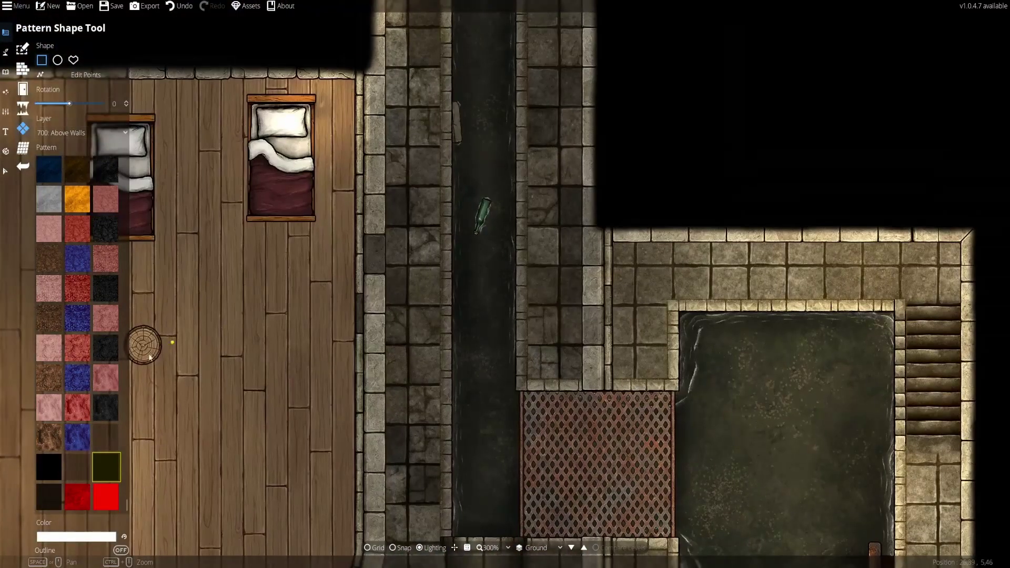
Return to the Shadow25 pattern and shade more single stones down the west wall toward the curved corner.
click(96, 462)
scroll(368, 252, up, 2)
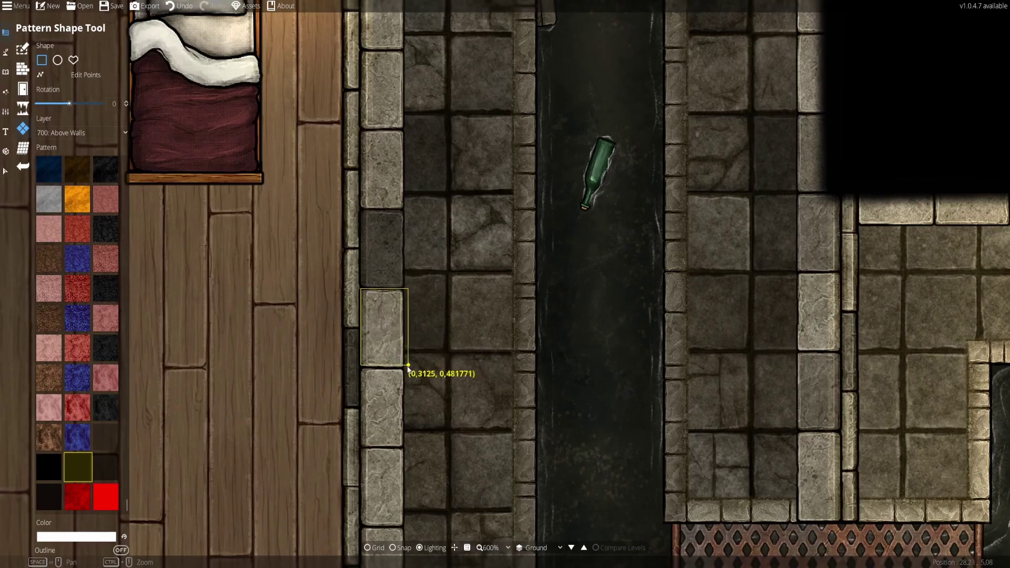
scroll(382, 320, down, 2)
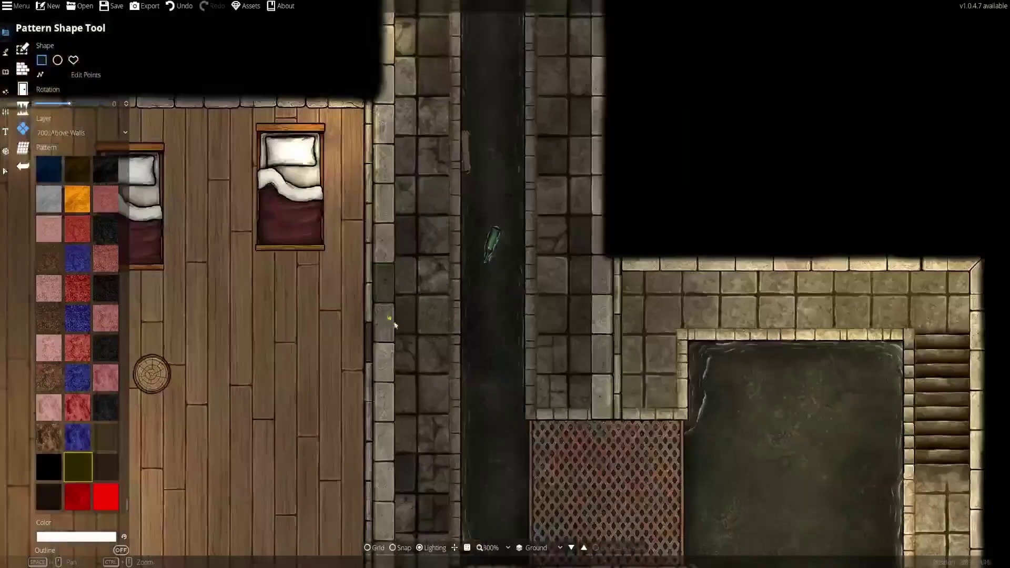
drag(378, 257, 401, 293)
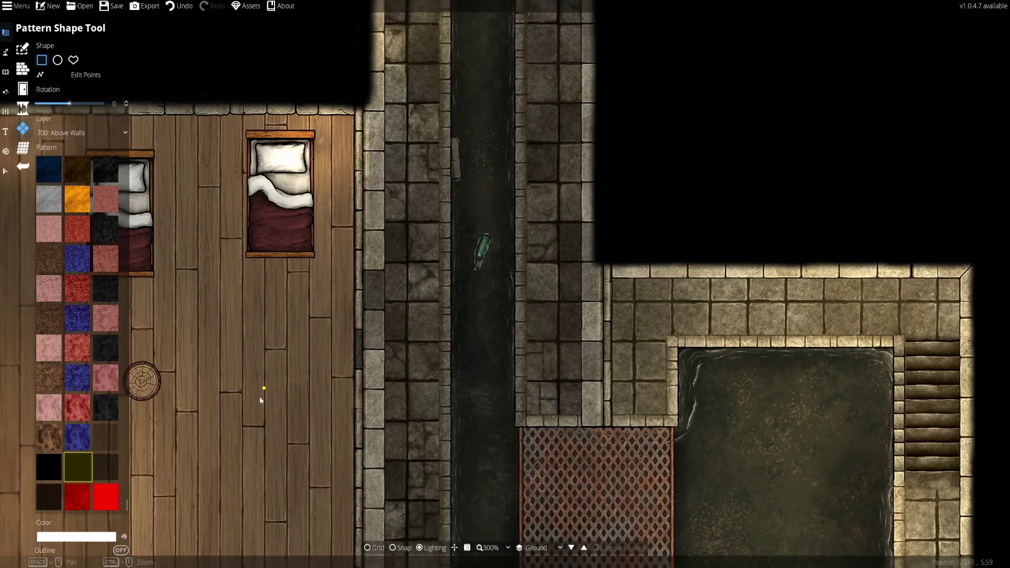
scroll(389, 368, down, 3)
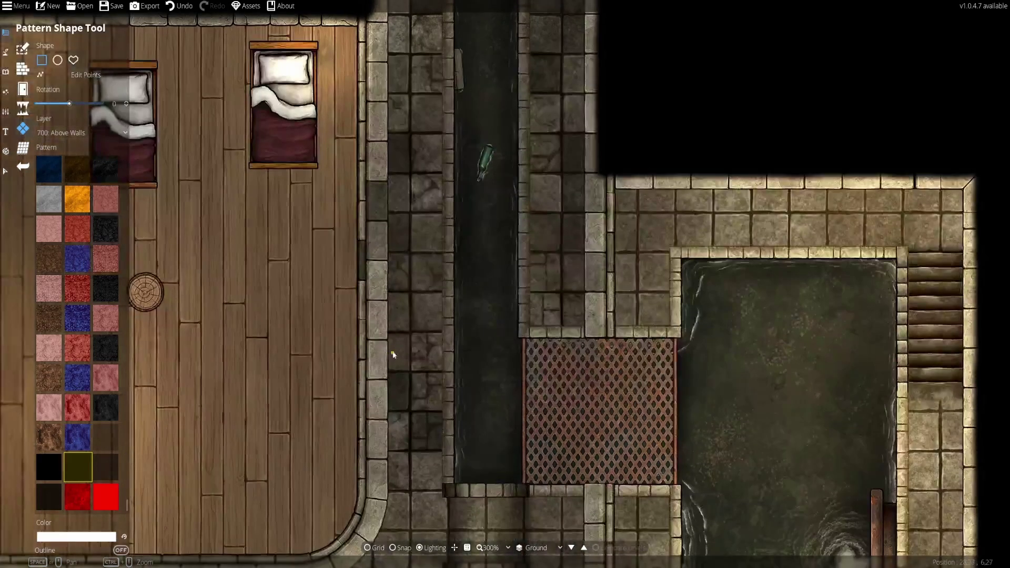
scroll(387, 419, up, 3)
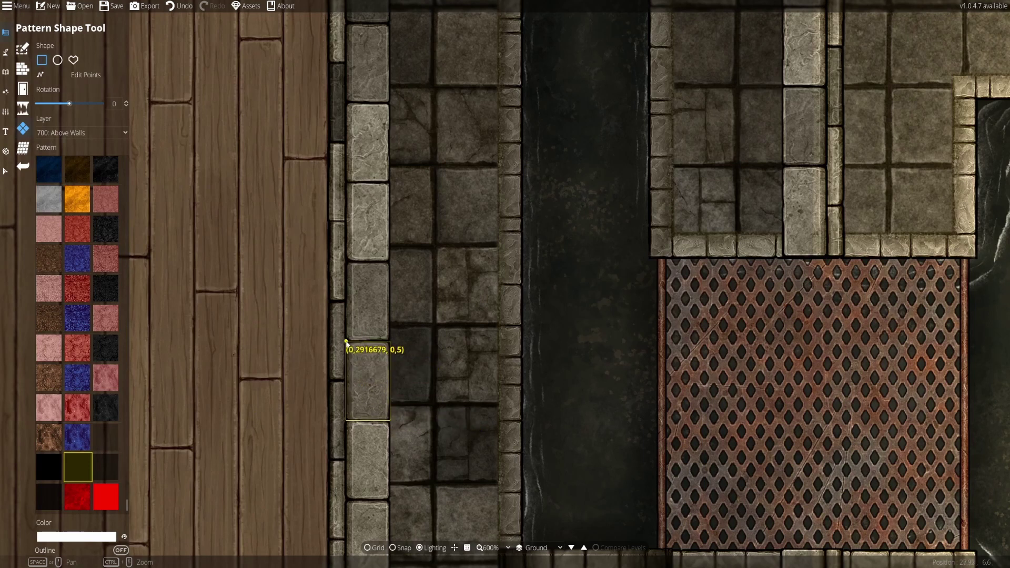
scroll(438, 388, down, 3)
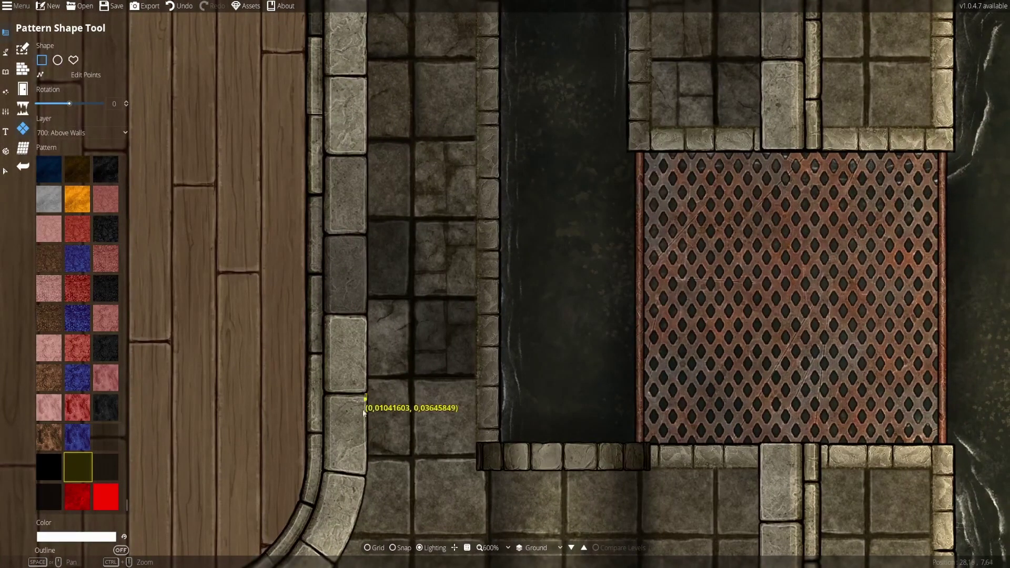
Edit the points of the shadow patch on the last straight west wall stone above the curved corner.
click(73, 59)
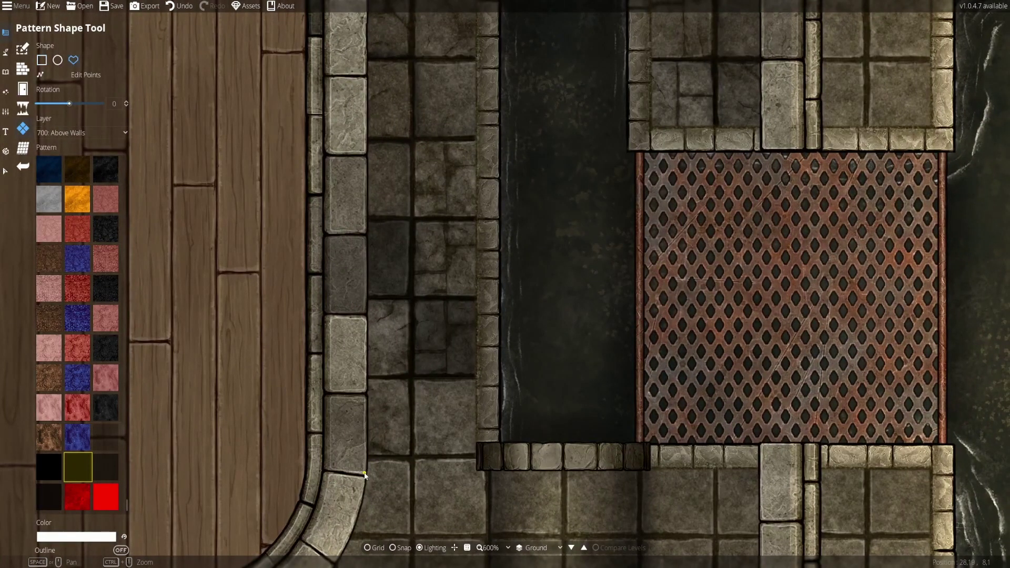
scroll(75, 83, down, 3)
click(79, 75)
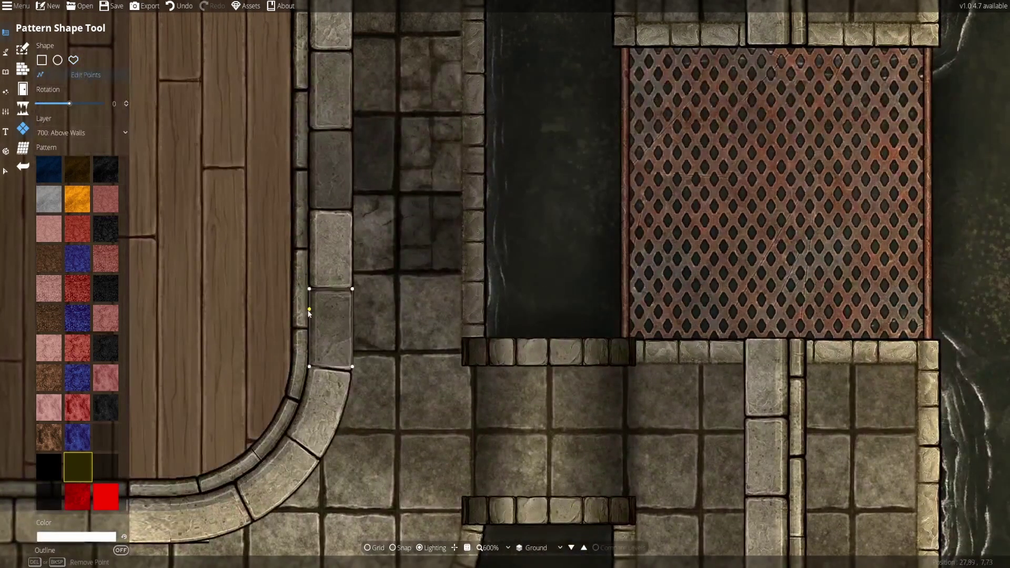
scroll(286, 314, up, 1)
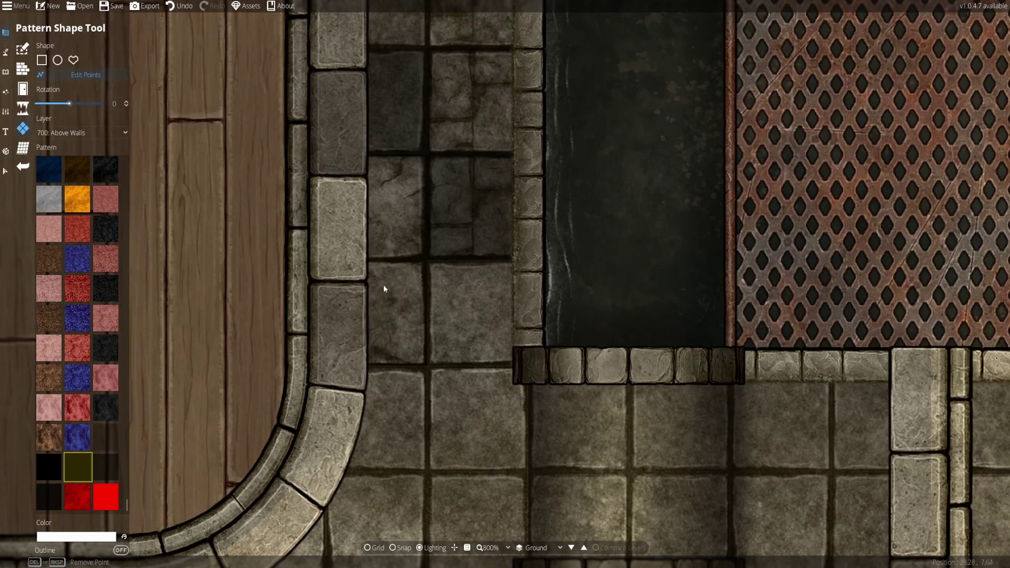
scroll(384, 289, down, 5)
Return to the rectangle shape and shade single wall stones at the corridor's northern end on the west and east sides.
drag(457, 223, 437, 415)
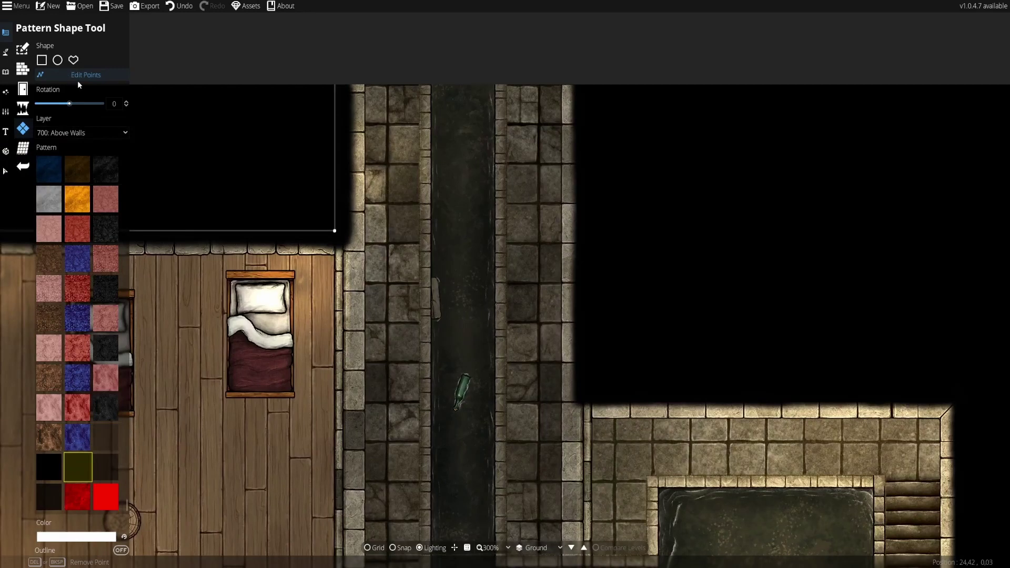
click(42, 59)
scroll(368, 226, up, 3)
drag(395, 151, 360, 228)
scroll(457, 194, down, 4)
scroll(568, 204, up, 2)
drag(709, 209, 728, 261)
scroll(542, 226, down, 3)
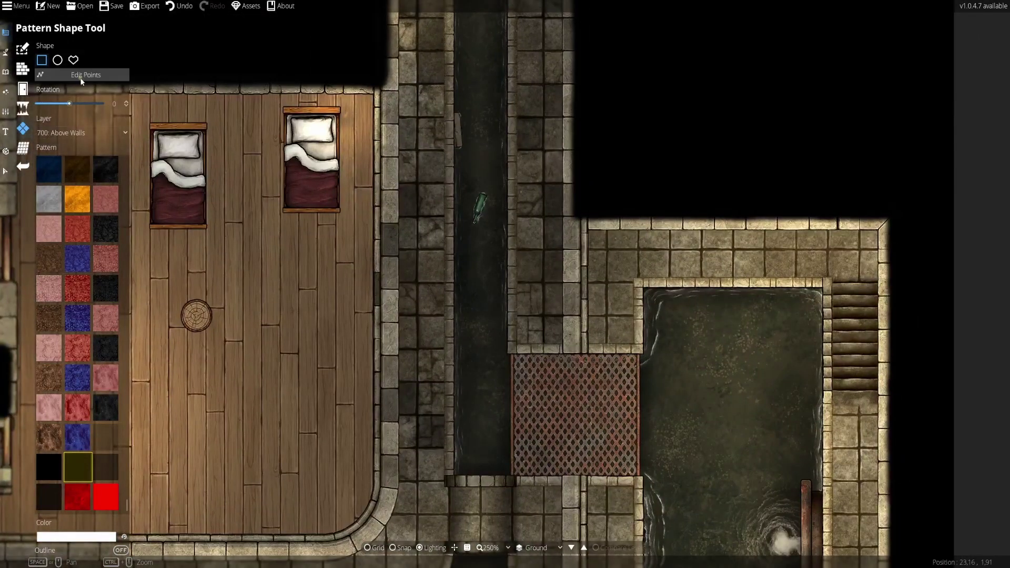
Set the layer back to 300: User Layer 3 and shade single kerb stones at the north end of the channel's west side.
click(86, 132)
click(69, 240)
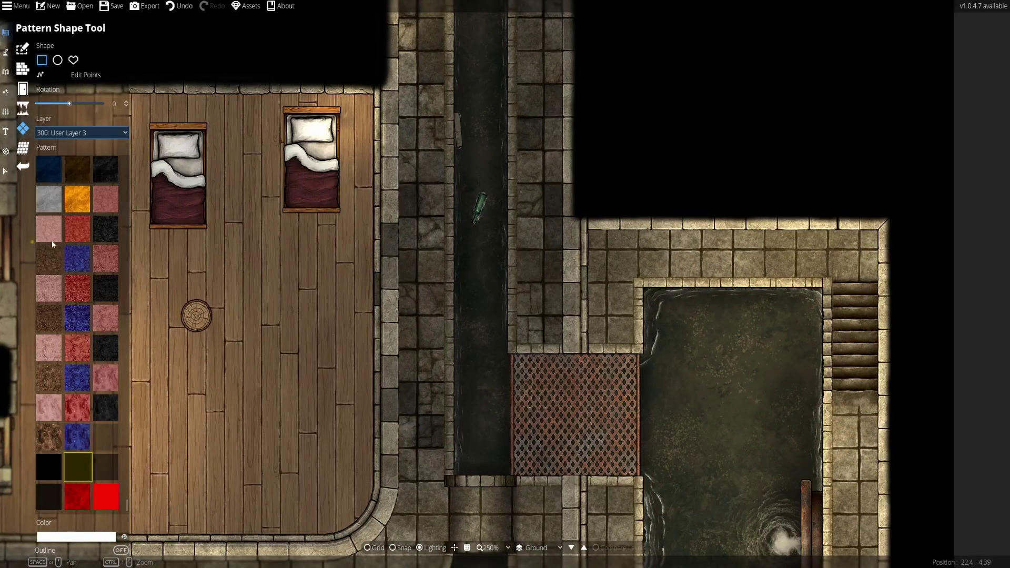
drag(481, 404, 467, 509)
drag(465, 282, 464, 371)
scroll(460, 246, up, 4)
drag(421, 135, 421, 195)
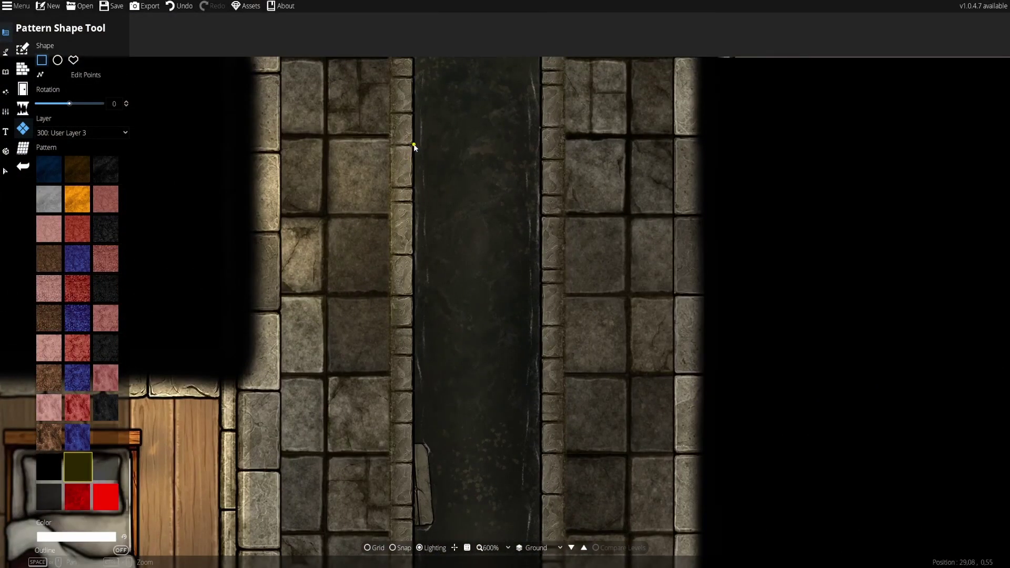
drag(414, 144, 392, 199)
scroll(409, 300, down, 4)
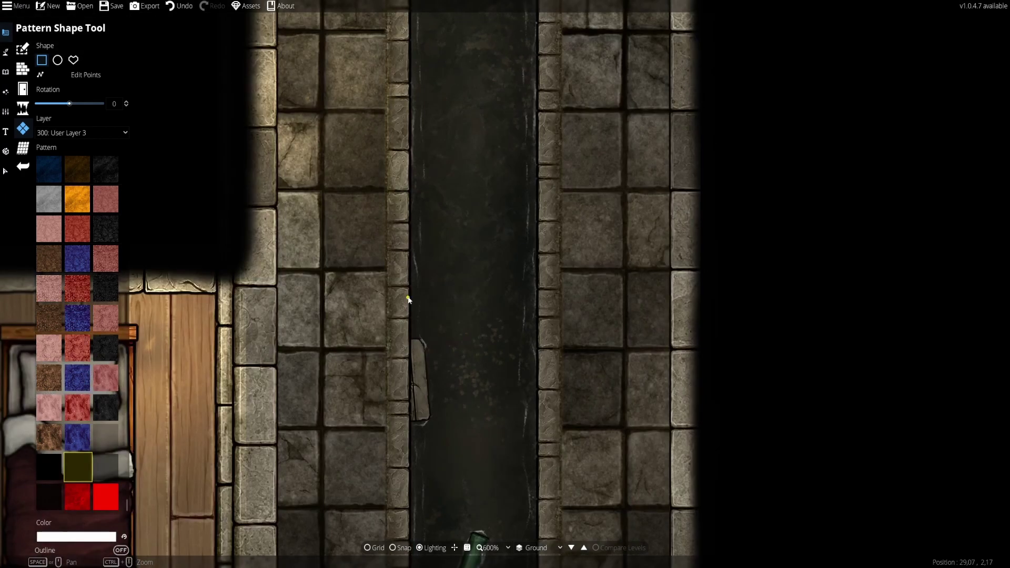
Shade scattered single kerb stones farther south along the channel's west side, past the plank and green bottle.
scroll(413, 274, down, 5)
mouse_move(409, 251)
mouse_down()
mouse_move(388, 314)
mouse_move(393, 262)
mouse_up()
scroll(410, 253, down, 4)
drag(409, 250, 408, 257)
drag(408, 363, 385, 307)
scroll(397, 263, down, 7)
drag(396, 241, 374, 274)
drag(401, 378, 418, 231)
drag(412, 345, 390, 444)
mouse_move(408, 518)
mouse_down()
mouse_move(403, 400)
mouse_move(385, 413)
mouse_up()
Finish shading single kerb stones on the channel's west side and return to the corridor's north end.
mouse_move(387, 318)
mouse_down()
mouse_move(410, 285)
mouse_move(422, 500)
mouse_up()
mouse_move(422, 221)
mouse_down()
mouse_move(400, 255)
mouse_move(422, 189)
mouse_up()
drag(415, 27, 417, 237)
drag(424, 202, 402, 171)
drag(421, 95, 444, 405)
drag(444, 198, 444, 309)
mouse_move(426, 214)
mouse_down()
mouse_move(448, 155)
mouse_move(380, 376)
mouse_up()
Shade single kerb stones along the northern part of the channel's east side.
drag(460, 211, 485, 285)
drag(484, 370, 471, 275)
drag(471, 276, 450, 255)
mouse_move(450, 344)
mouse_down()
mouse_move(474, 276)
mouse_move(450, 331)
mouse_up()
mouse_move(470, 385)
mouse_down()
mouse_move(469, 246)
mouse_move(448, 315)
mouse_up()
drag(471, 316, 448, 344)
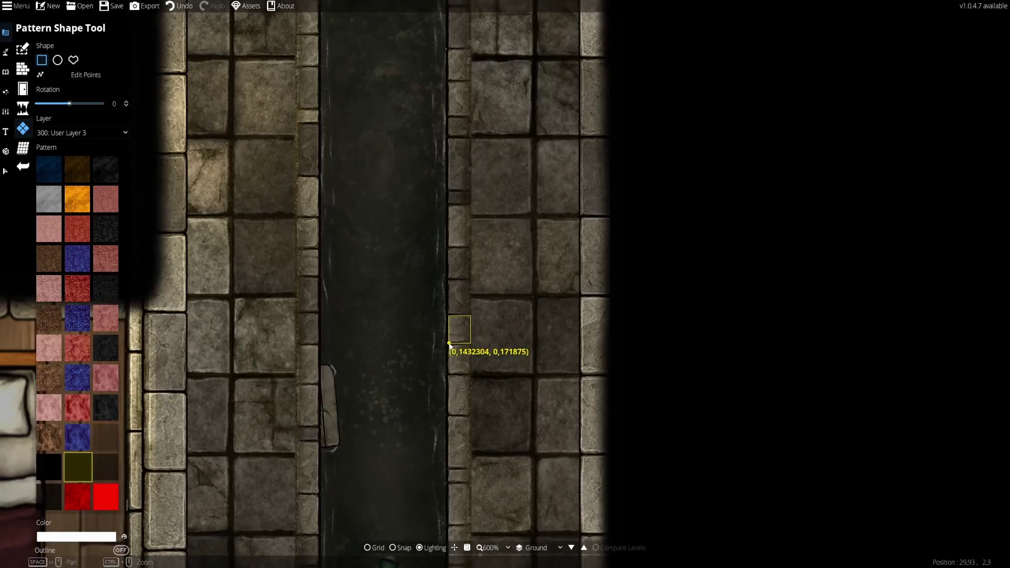
Continue shading single kerb stones down the channel's east side as far as the rusted grate.
drag(472, 414, 473, 291)
drag(474, 291, 452, 344)
mouse_move(472, 521)
mouse_down()
mouse_move(468, 332)
mouse_move(455, 351)
mouse_up()
drag(476, 379, 469, 296)
drag(469, 296, 447, 342)
drag(469, 459, 475, 363)
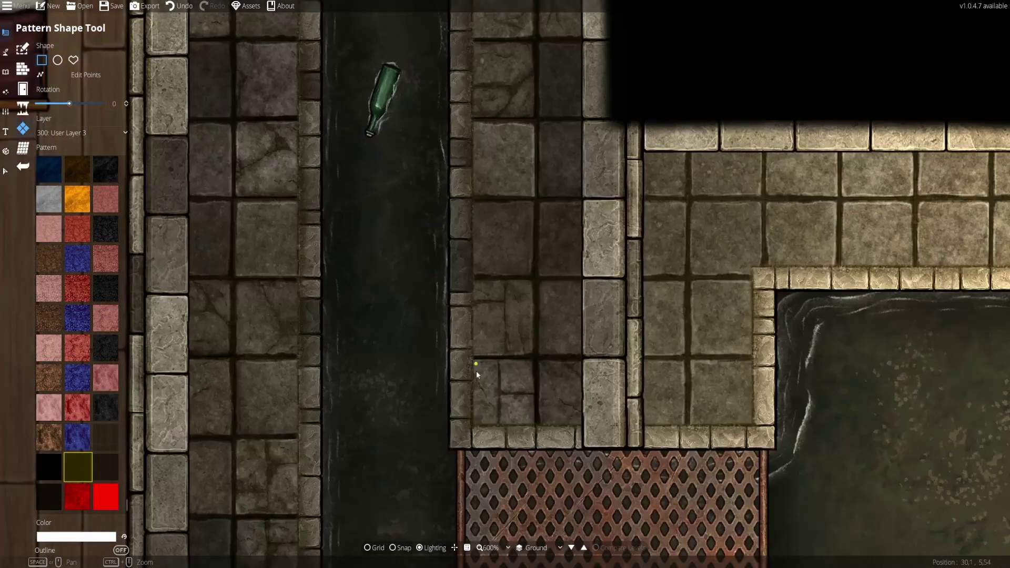
drag(466, 425, 626, 451)
scroll(514, 435, down, 5)
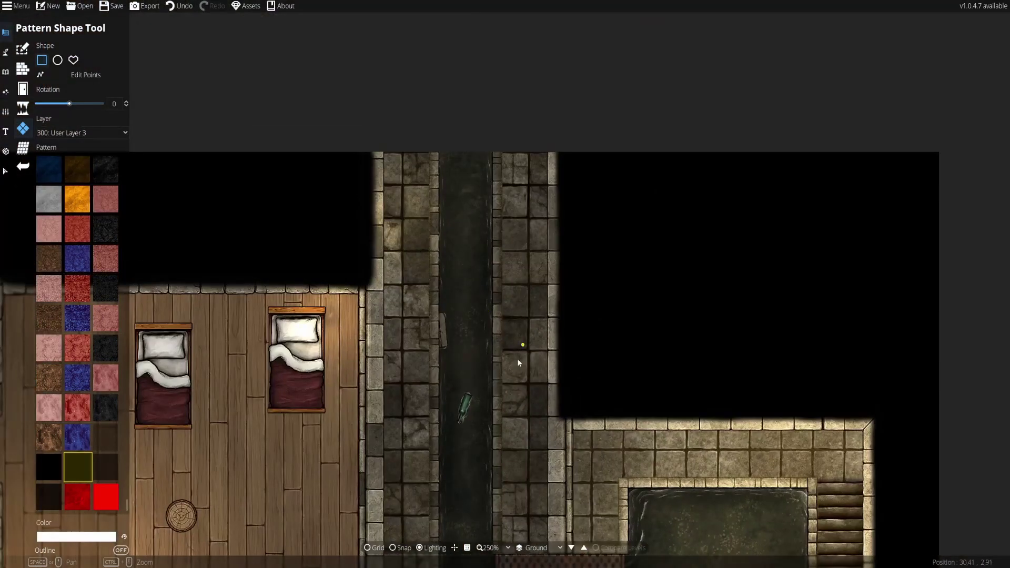
scroll(528, 342, down, 3)
scroll(508, 263, down, 4)
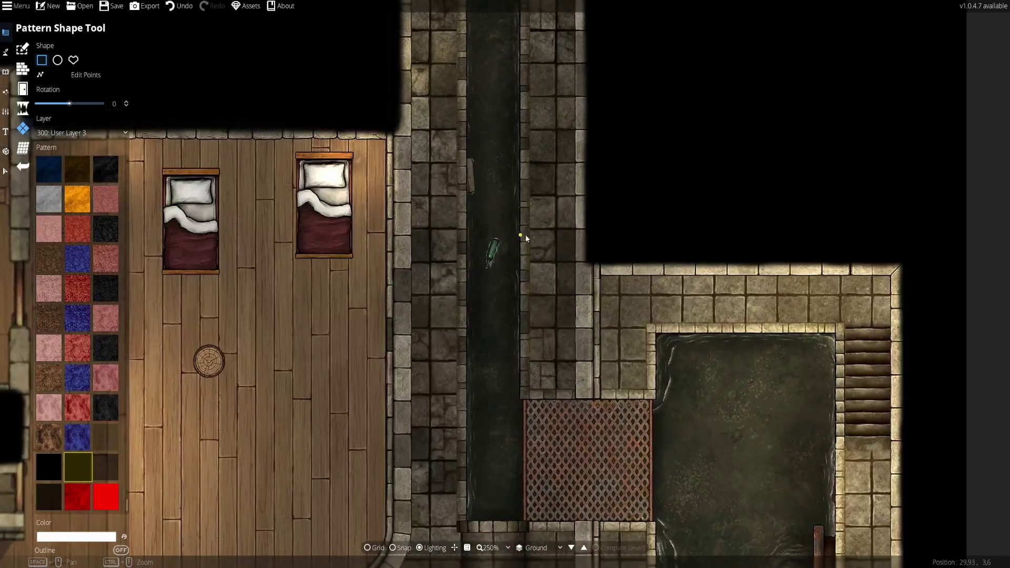
scroll(513, 342, down, 2)
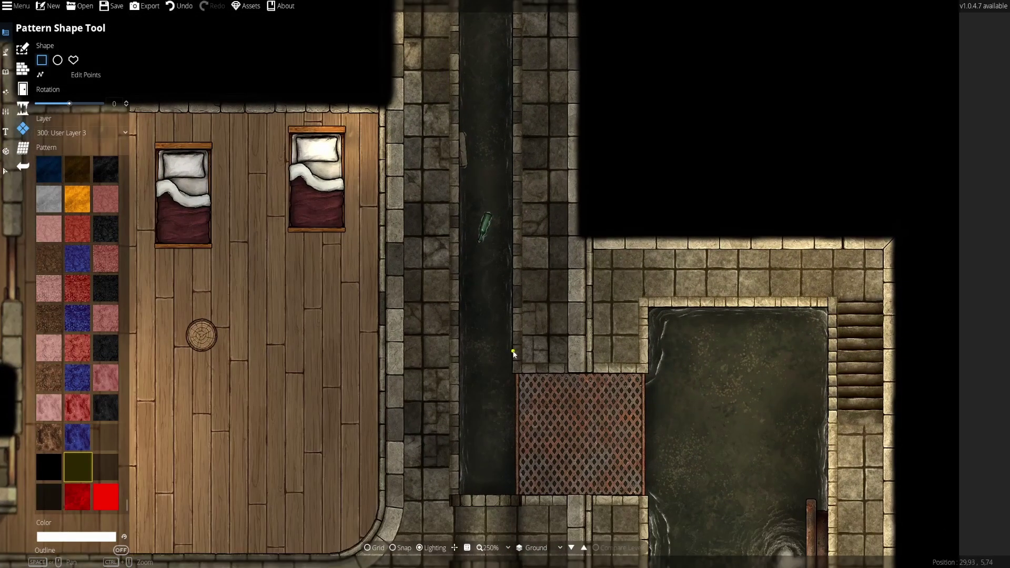
Select the brown bark-like pattern and draw a large rectangle of it across the bedroom's edge, west walkway and channel.
click(51, 435)
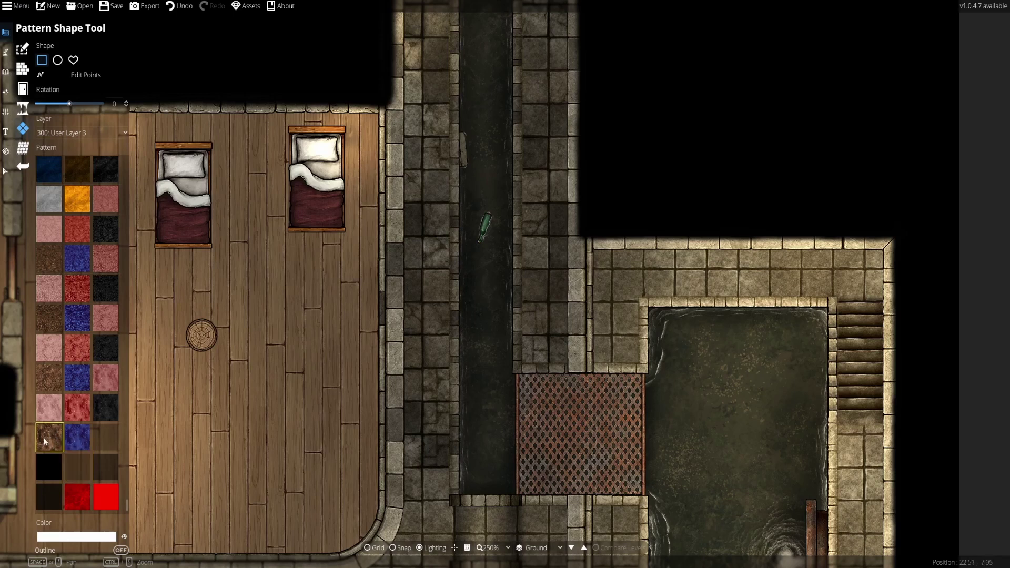
drag(504, 162, 339, 442)
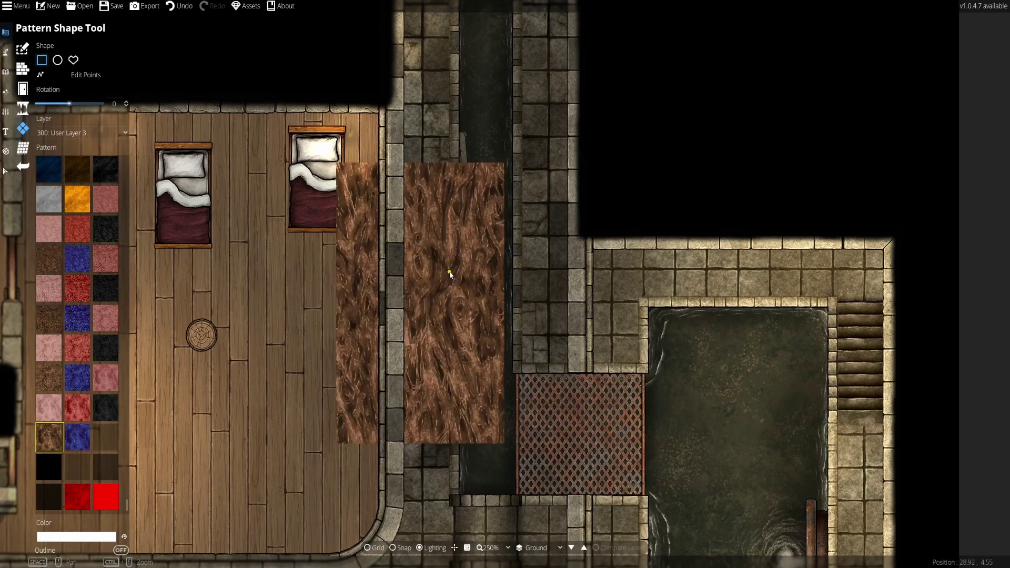
scroll(449, 295, up, 3)
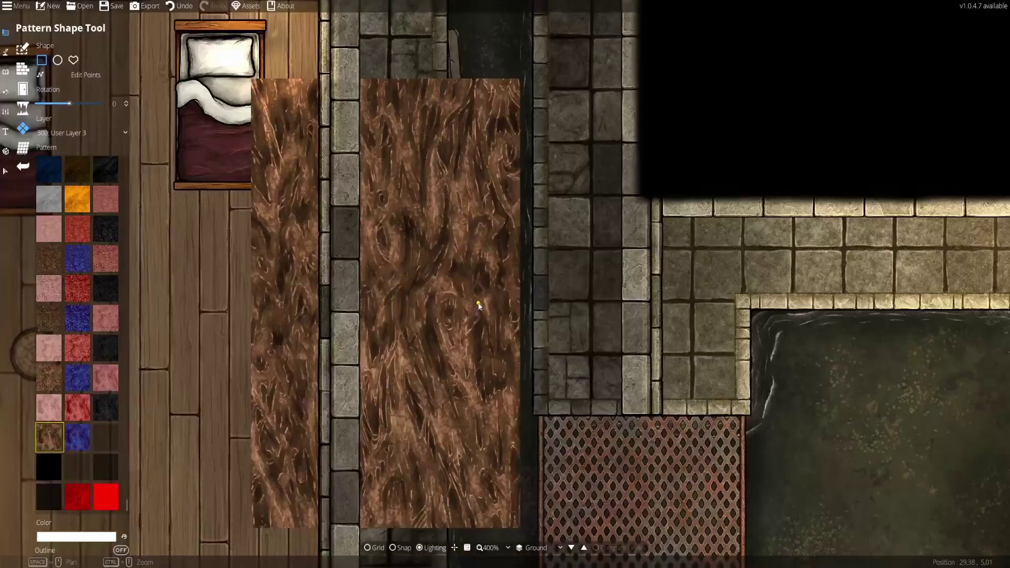
Undo the large bark-pattern rectangle and reduce the pattern colour's alpha to 38.
key(ctrl+z)
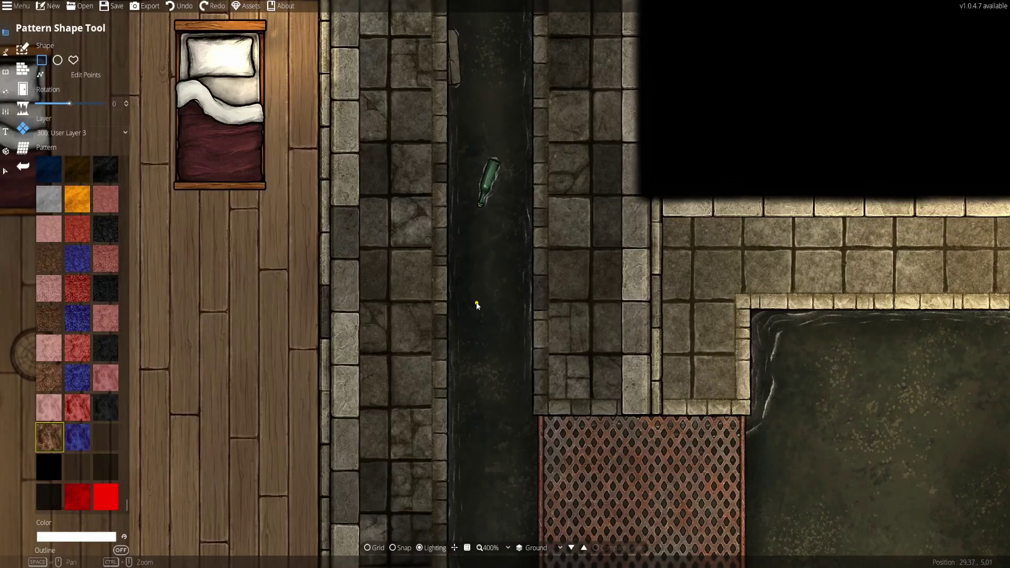
scroll(471, 301, down, 2)
drag(434, 235, 405, 330)
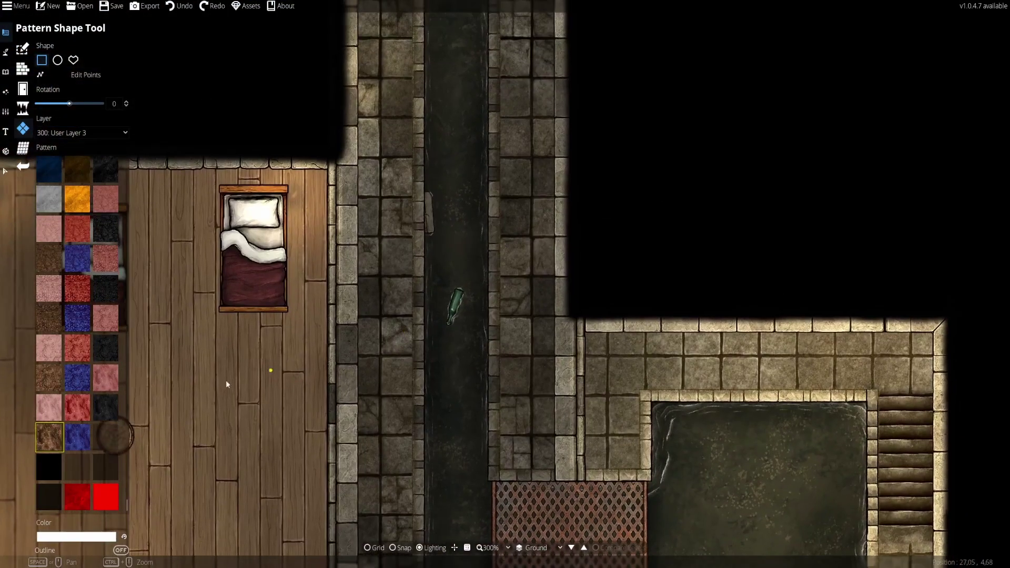
click(105, 536)
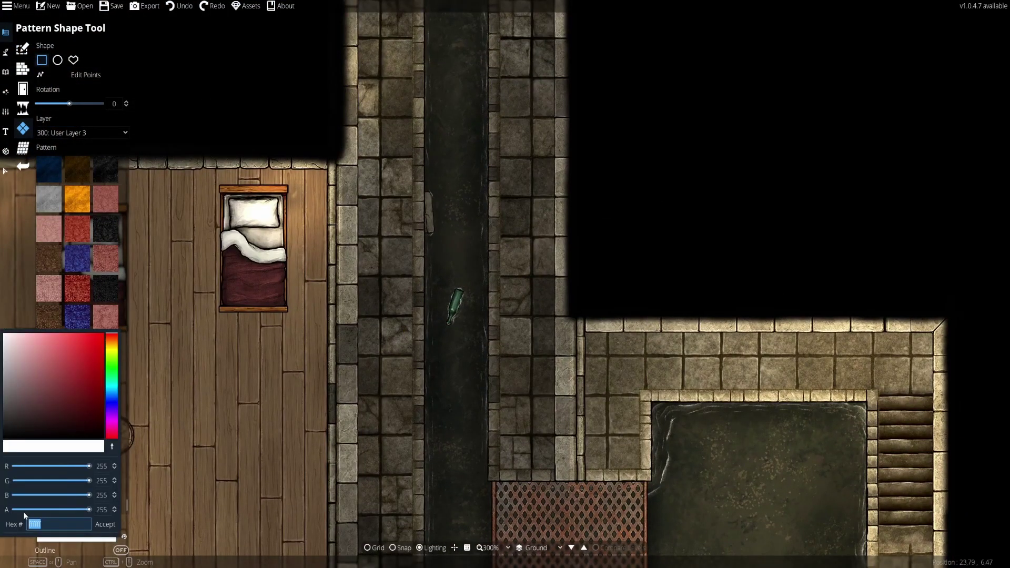
click(24, 511)
click(105, 525)
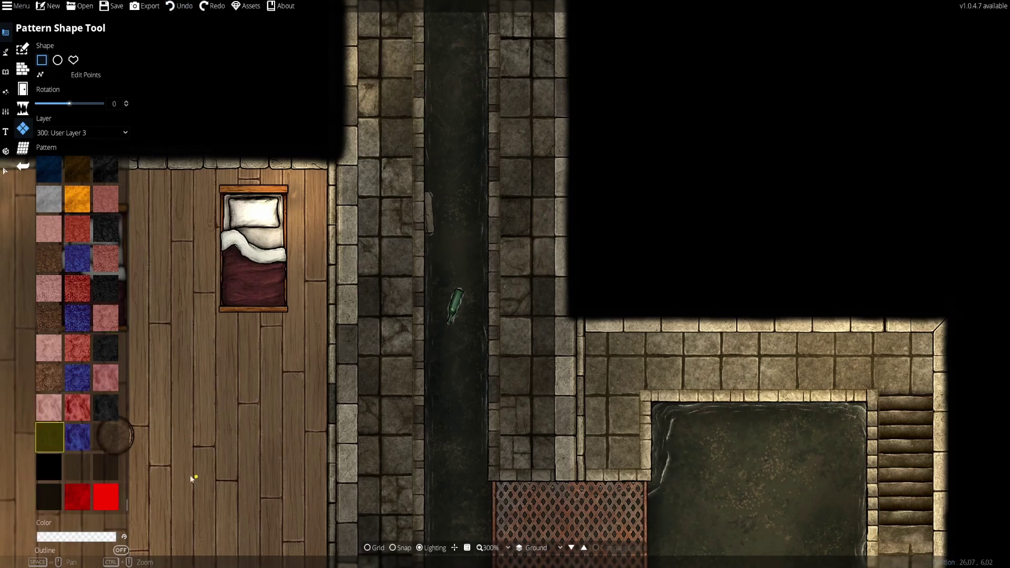
click(79, 537)
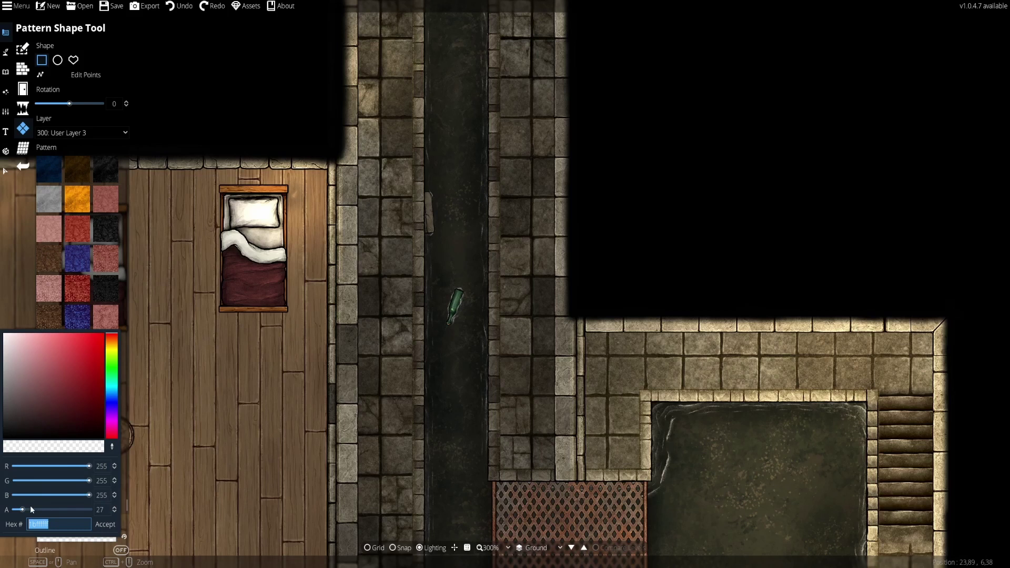
click(32, 510)
click(105, 525)
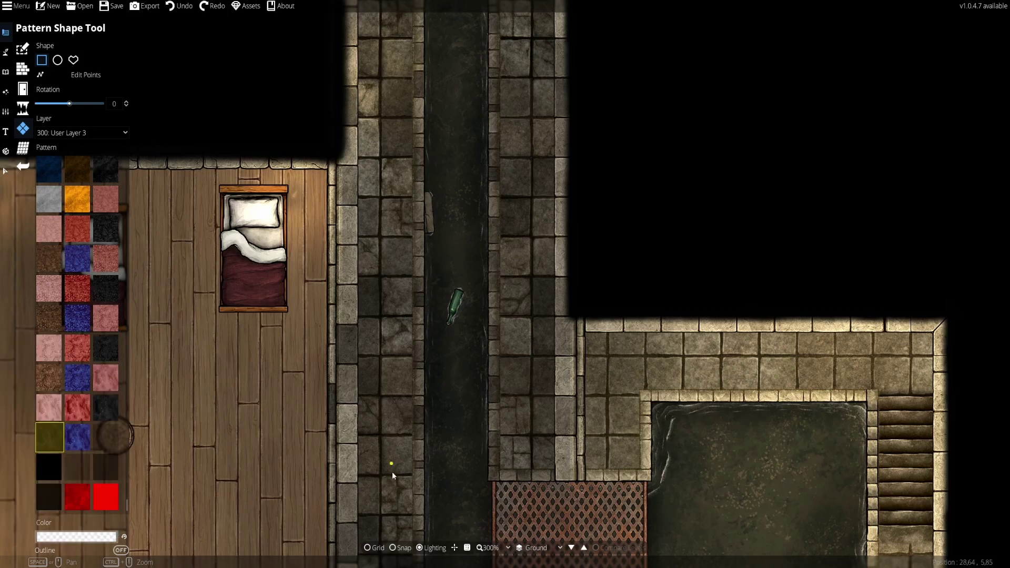
key(ctrl+z)
Change the translucent pattern colour to a dark, muted yellow-brown tint.
click(98, 534)
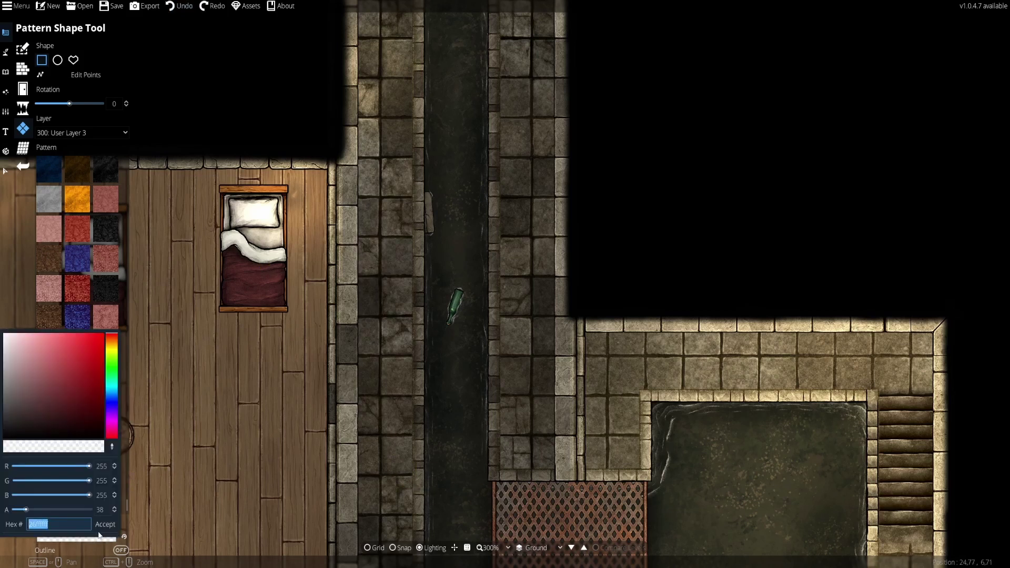
click(114, 347)
drag(42, 341, 41, 418)
click(108, 525)
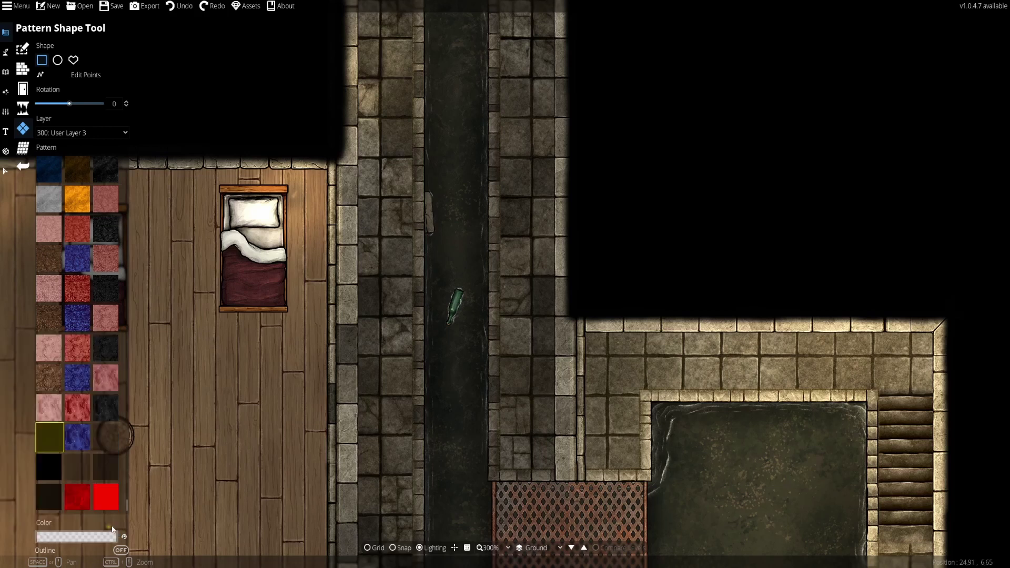
Try the tinted pattern overlay along the west walkway, including on User Layer 2, and undo it.
drag(397, 265, 381, 362)
drag(406, 101, 330, 323)
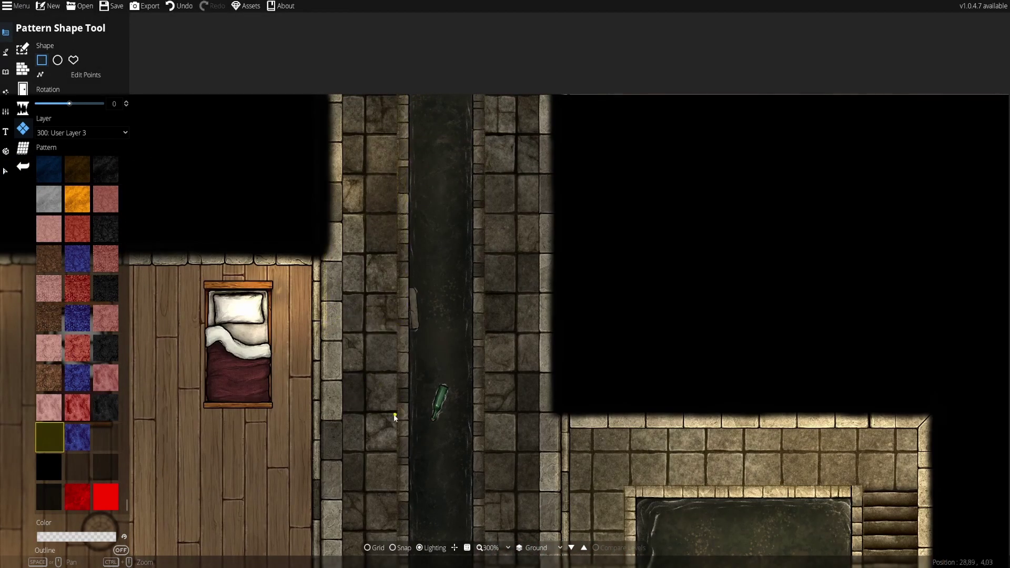
scroll(395, 417, down, 3)
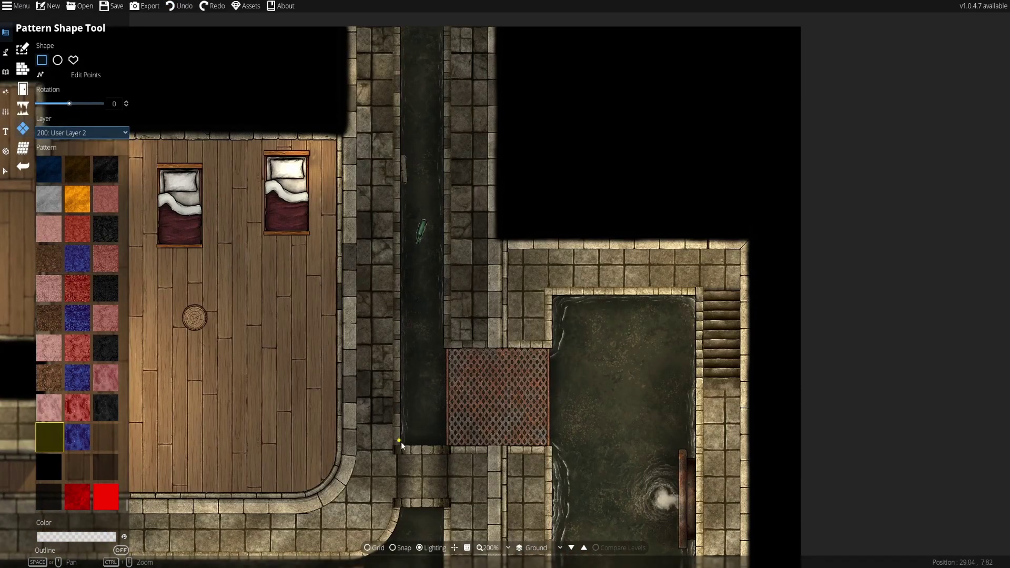
drag(400, 452, 346, 24)
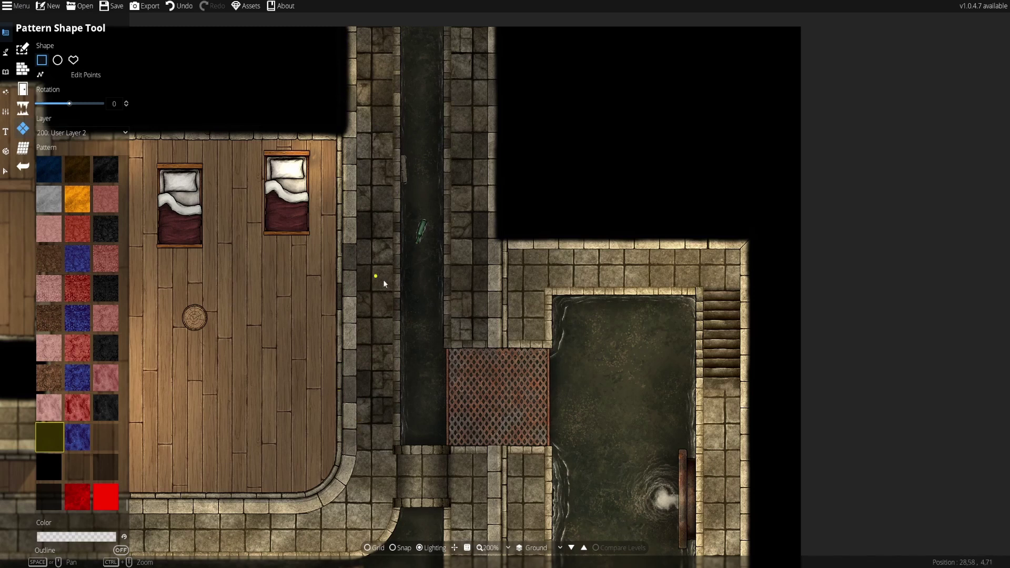
key(ctrl+z)
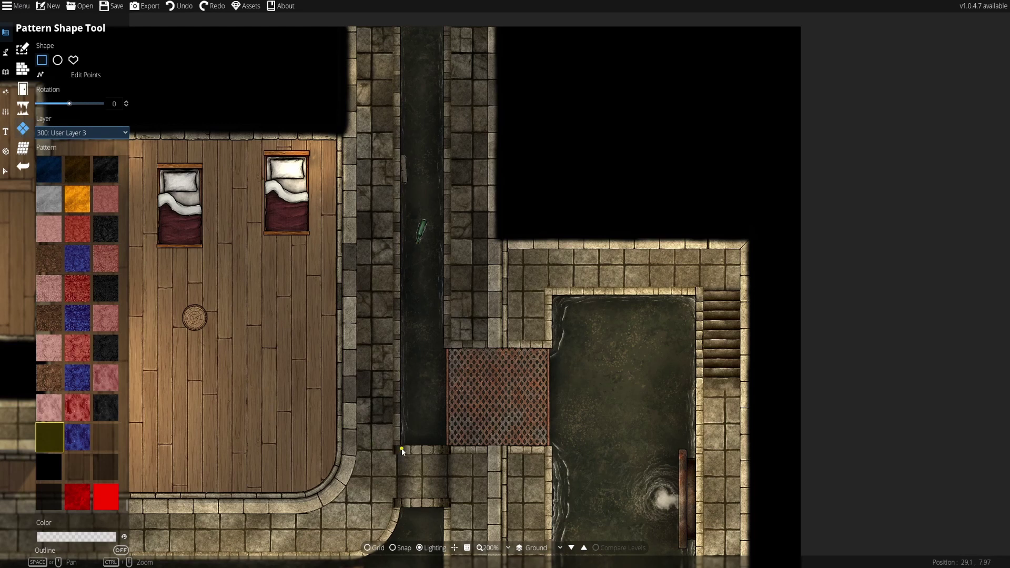
Draw tinted overlay rectangles on User Layer 3 over the west walkway down to the bridge and the east walkway down to the grate.
drag(401, 450, 349, 25)
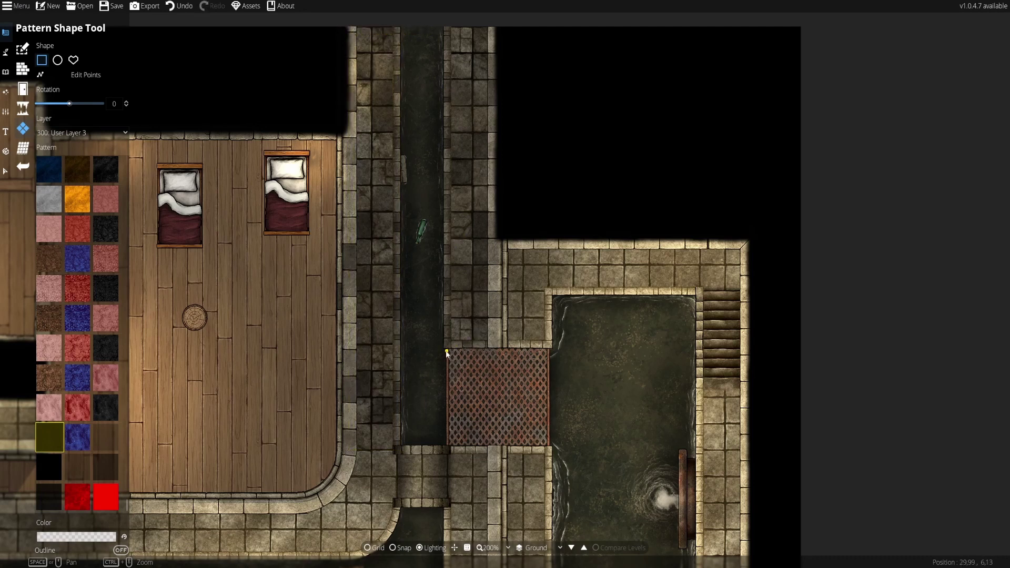
drag(444, 351, 495, 26)
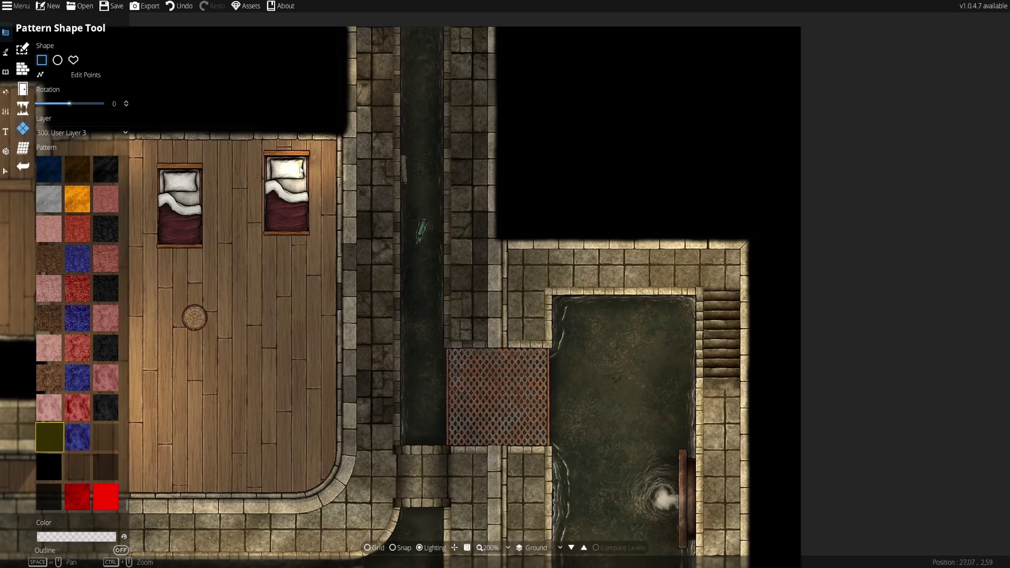
Switch to the 700: Above Walls layer and draw tinted rectangular strips over the corridor's west and east wall stones.
click(79, 133)
click(53, 285)
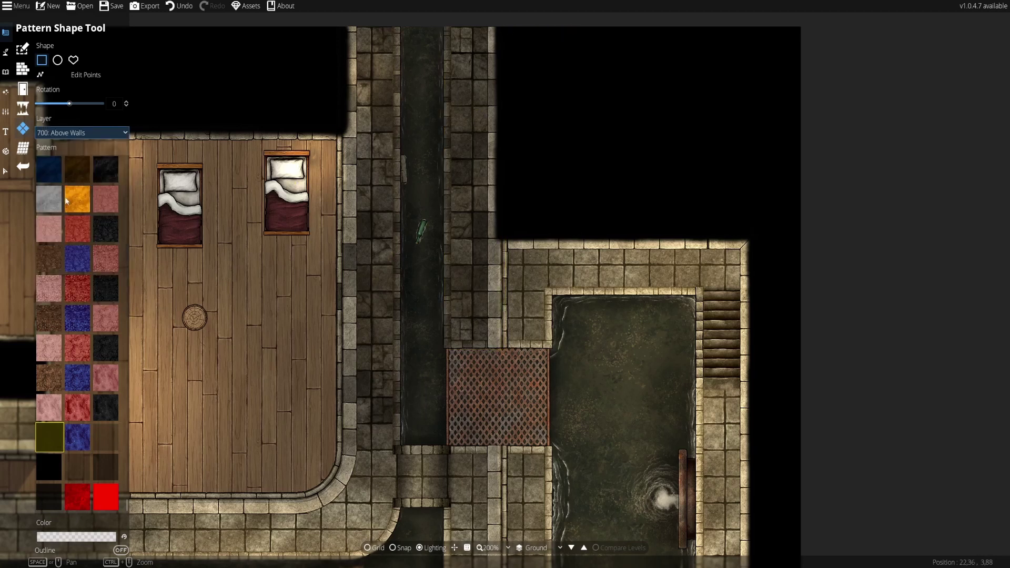
drag(439, 247, 479, 306)
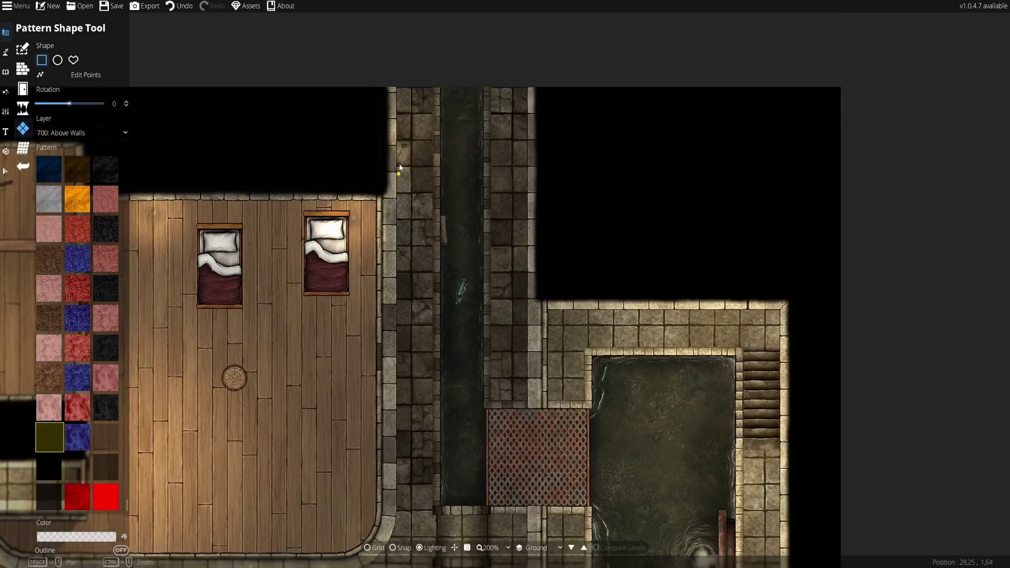
drag(402, 129, 405, 90)
drag(401, 50, 379, 469)
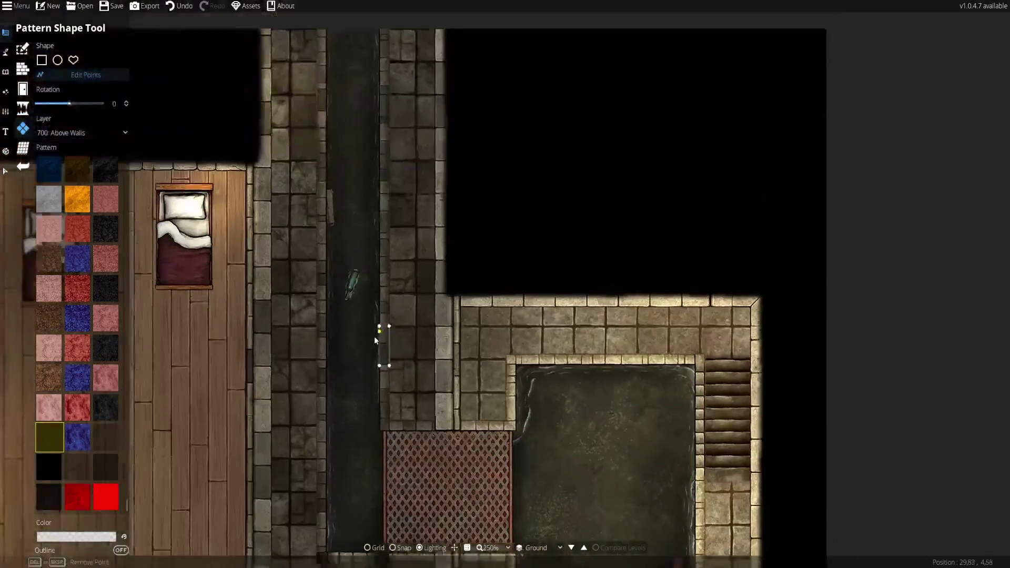
drag(374, 337, 383, 380)
click(43, 61)
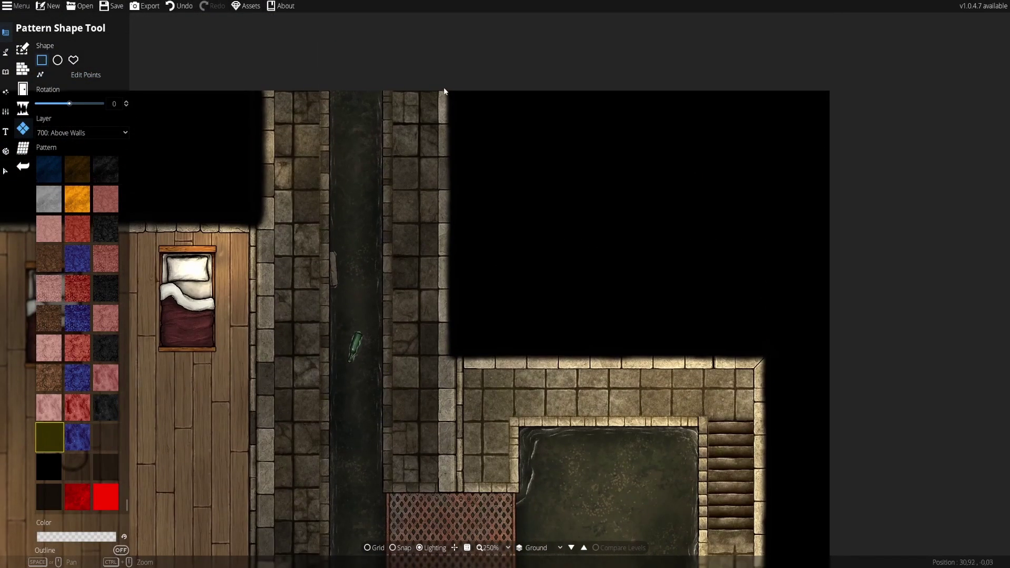
drag(439, 93, 465, 494)
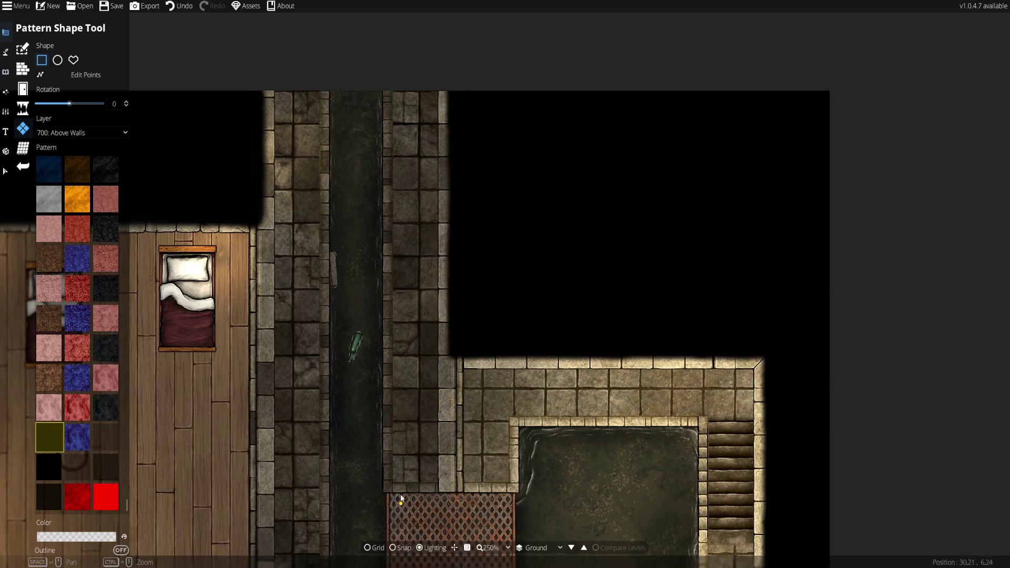
Select the light source near the north end of the west walkway and delete it.
drag(400, 497, 481, 327)
click(6, 171)
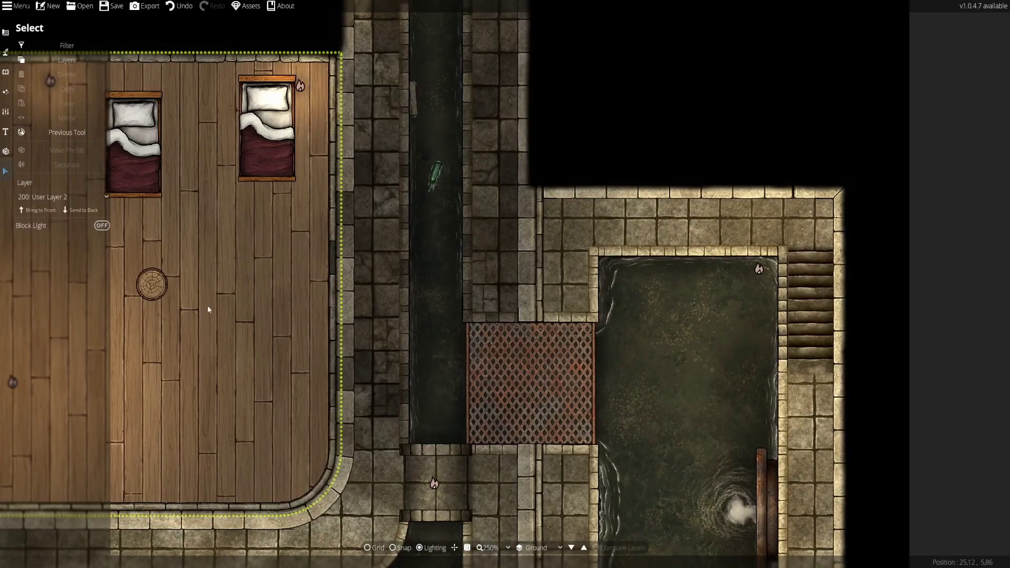
drag(391, 378, 526, 457)
click(565, 201)
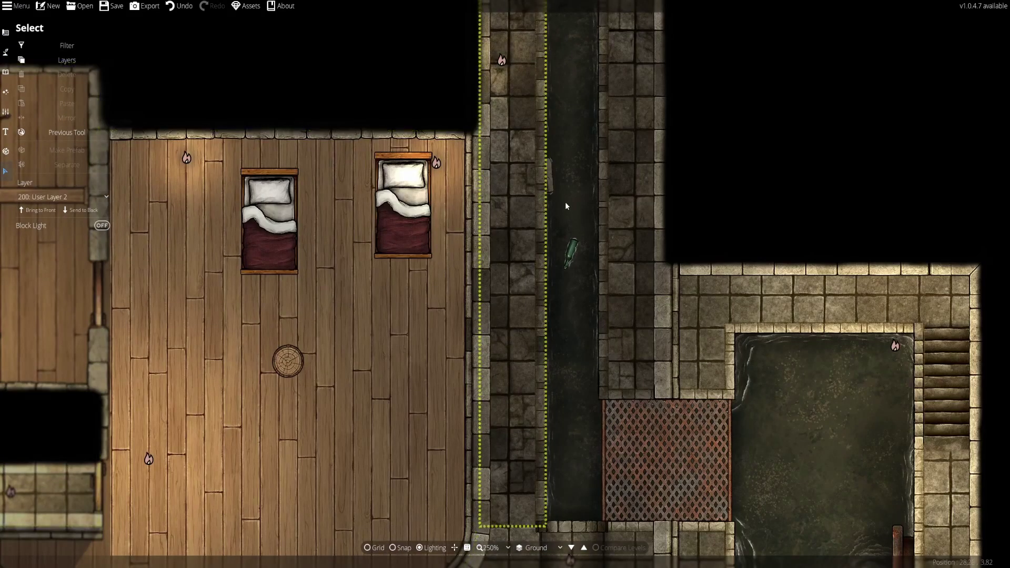
click(500, 62)
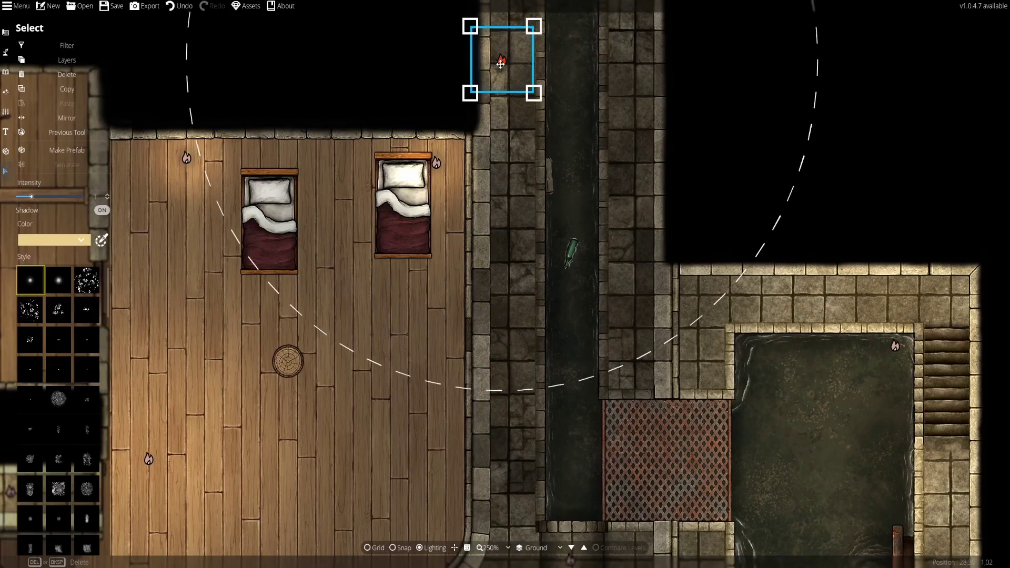
key(Delete)
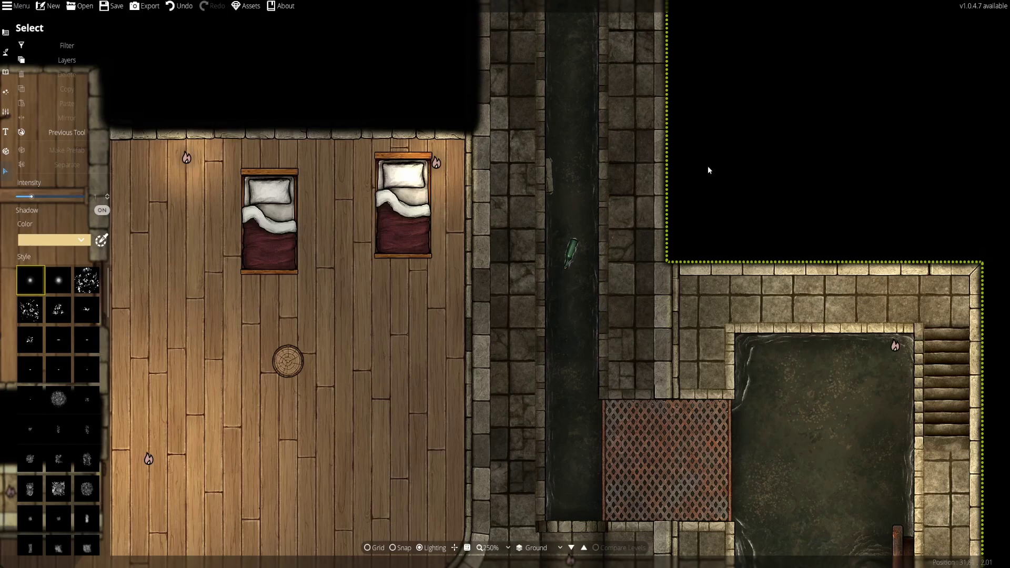
Copy the light source beside the floating debris in the wide sewer channel on the map's far west side.
drag(714, 133, 622, 67)
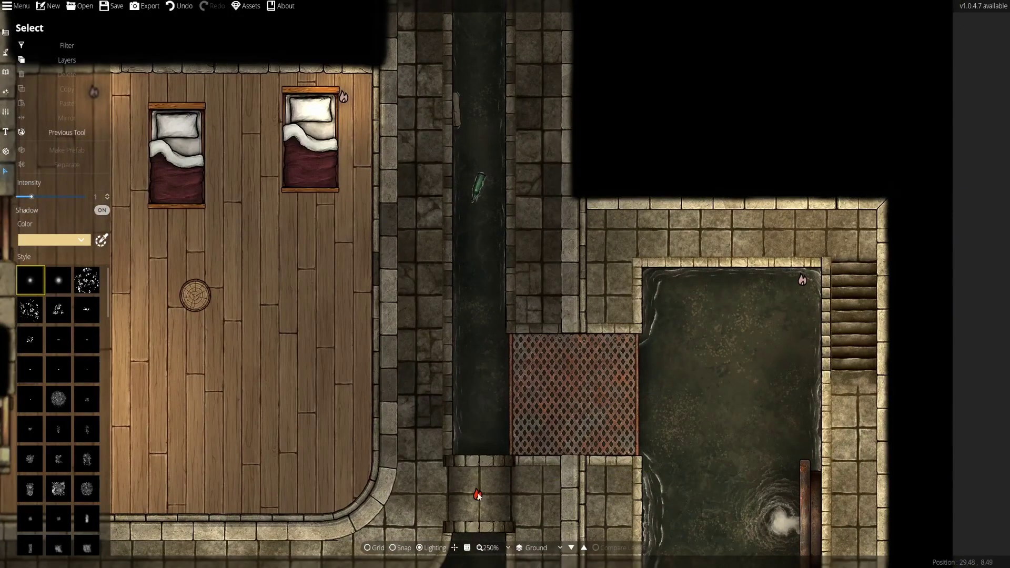
drag(299, 389, 808, 454)
drag(406, 338, 830, 307)
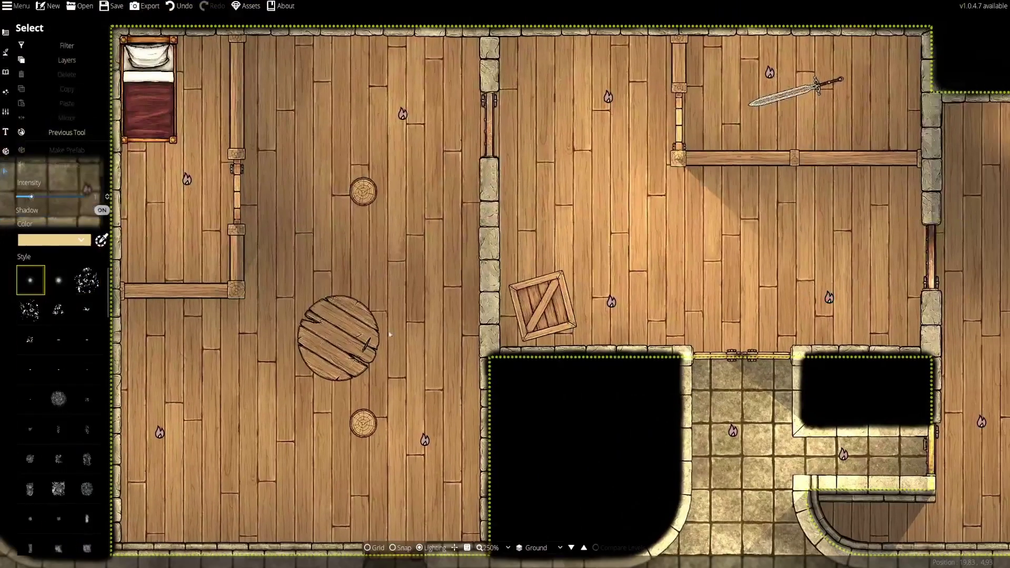
drag(310, 334, 864, 301)
click(405, 176)
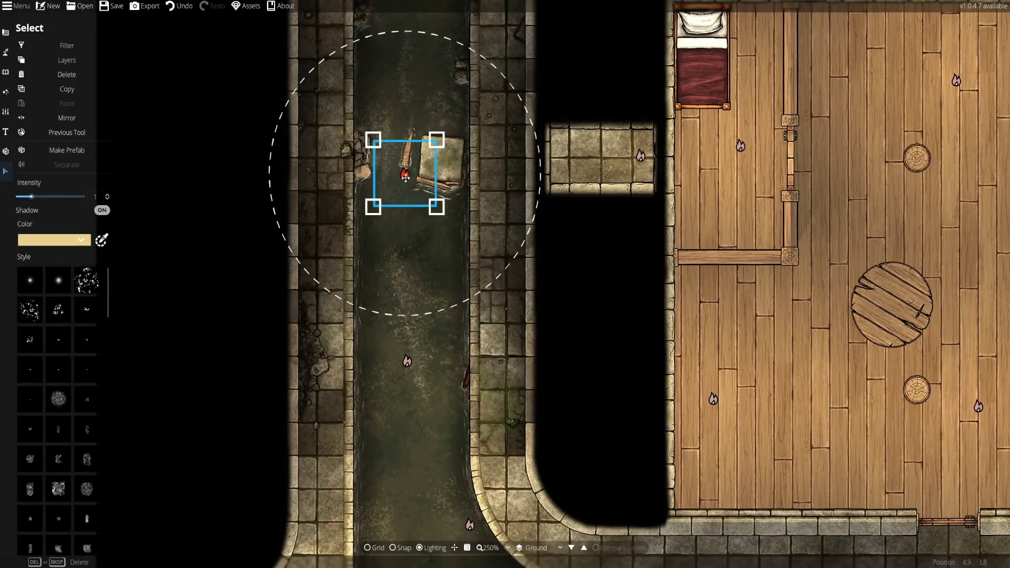
key(ctrl+c)
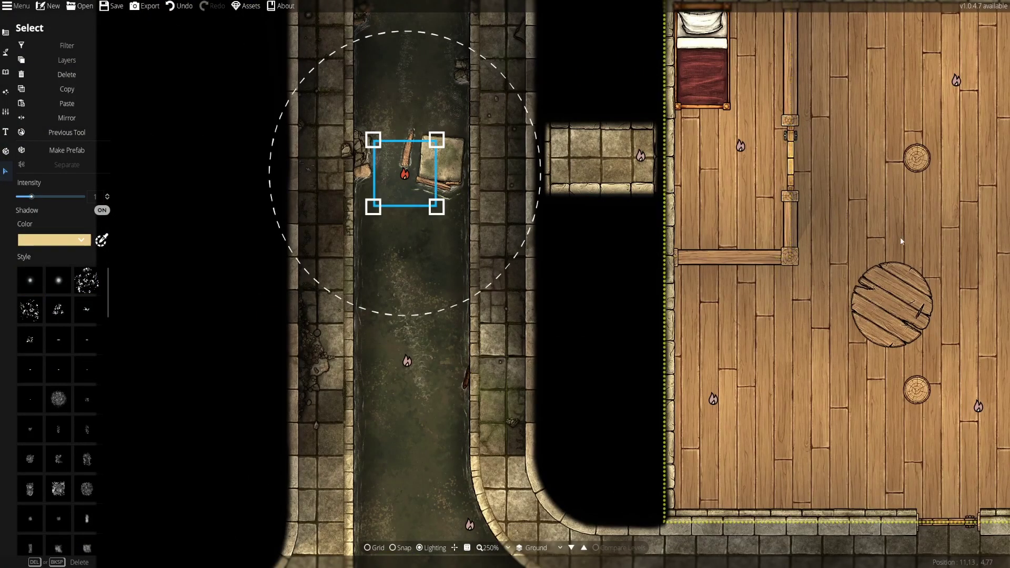
Paste three copies of the light along the eastern corridor's channel: just beyond its north end, above the green bottle and beside the rusted grate.
drag(1004, 247, 327, 299)
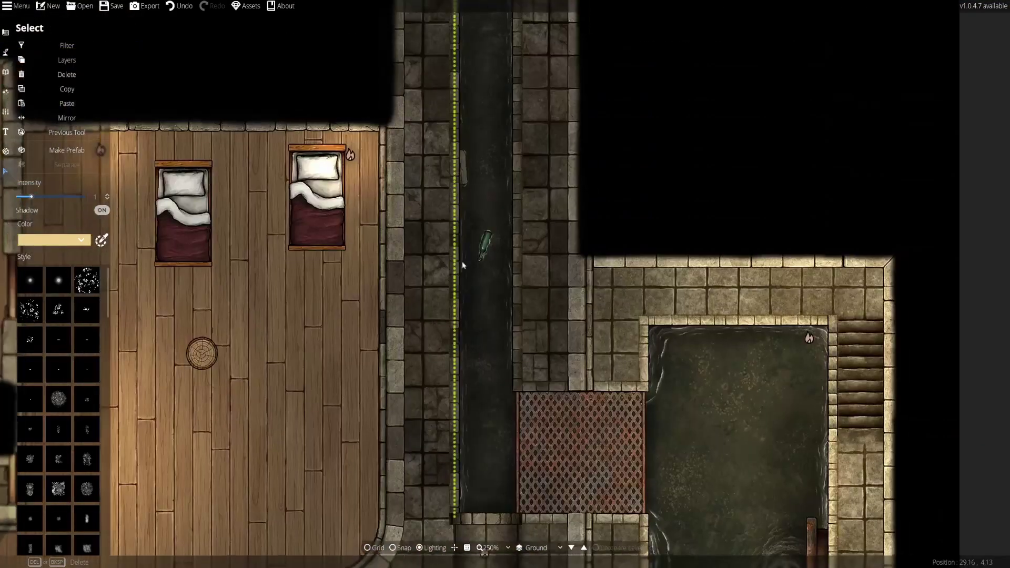
drag(461, 261, 437, 315)
key(ctrl+v)
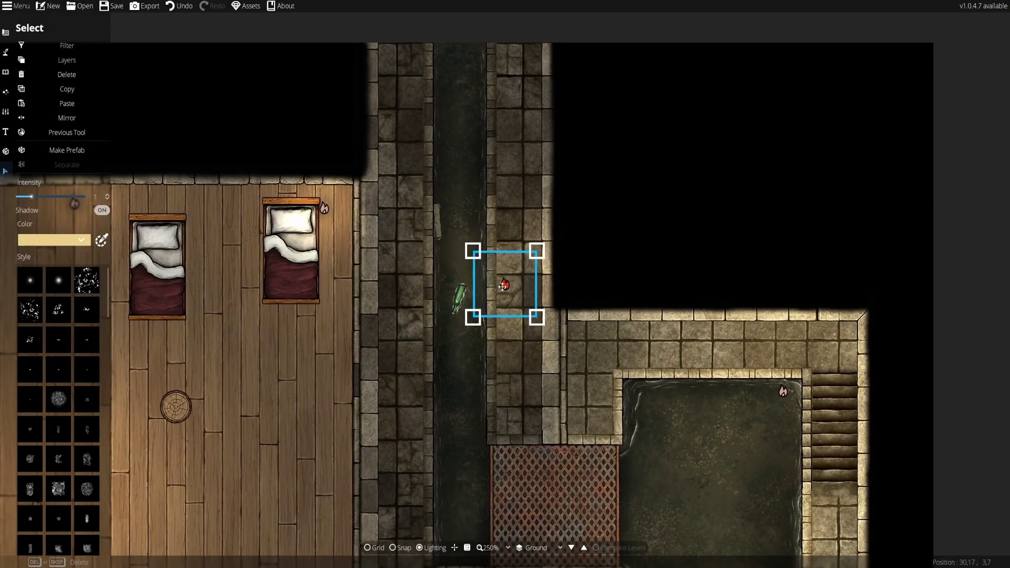
drag(503, 285, 457, 36)
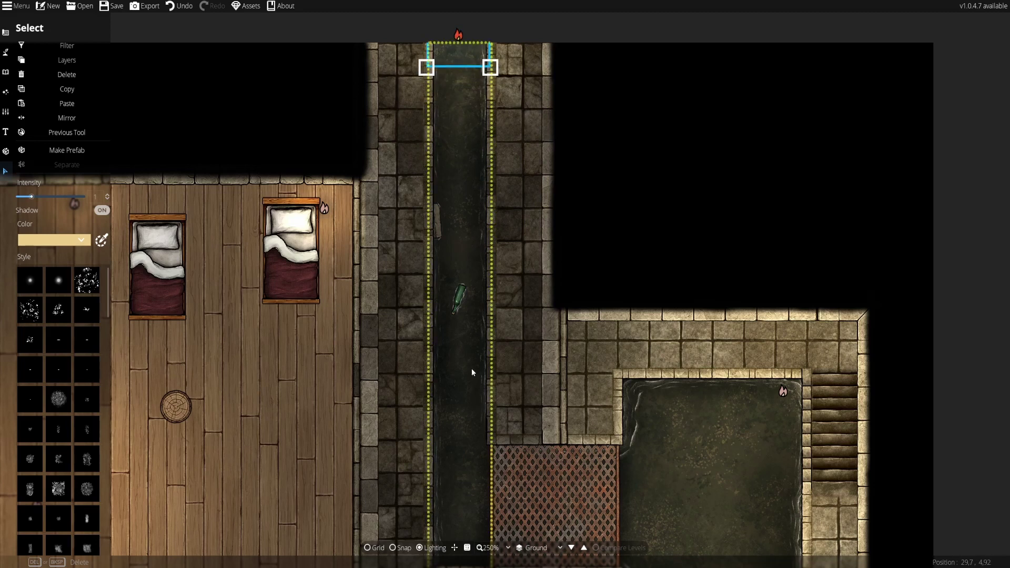
key(ctrl+v)
drag(505, 283, 461, 278)
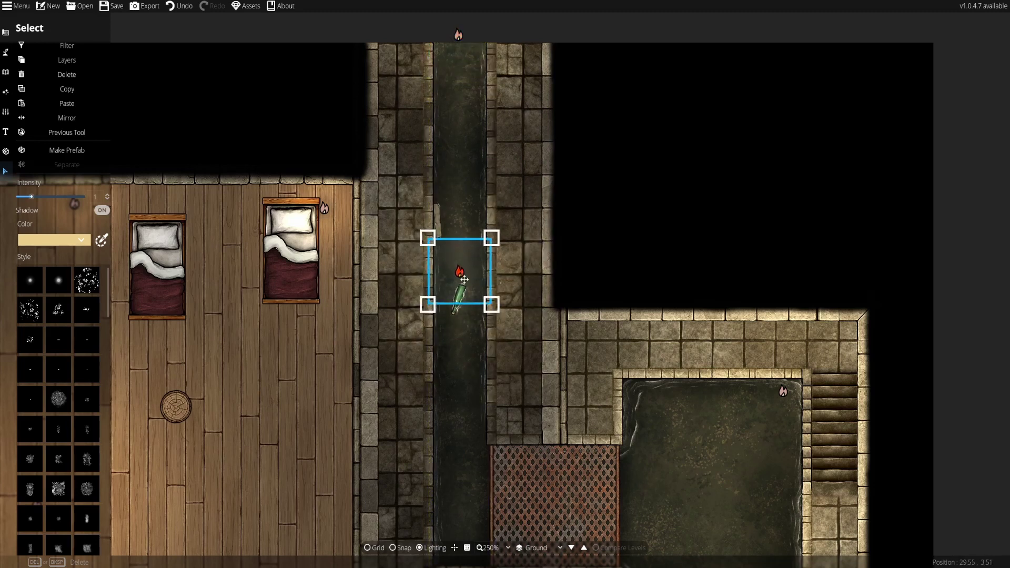
key(ctrl+v)
drag(498, 314, 457, 526)
click(6, 71)
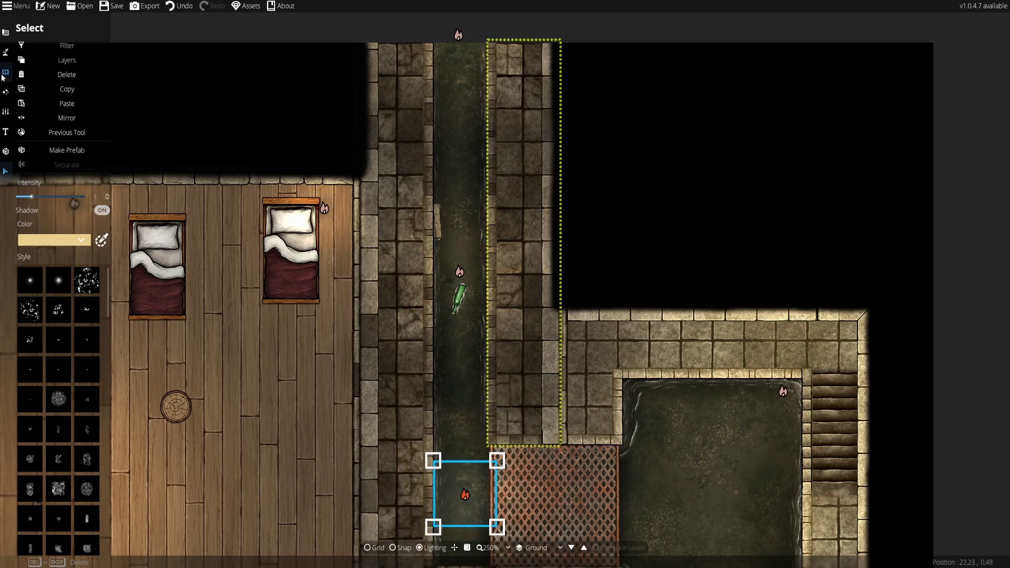
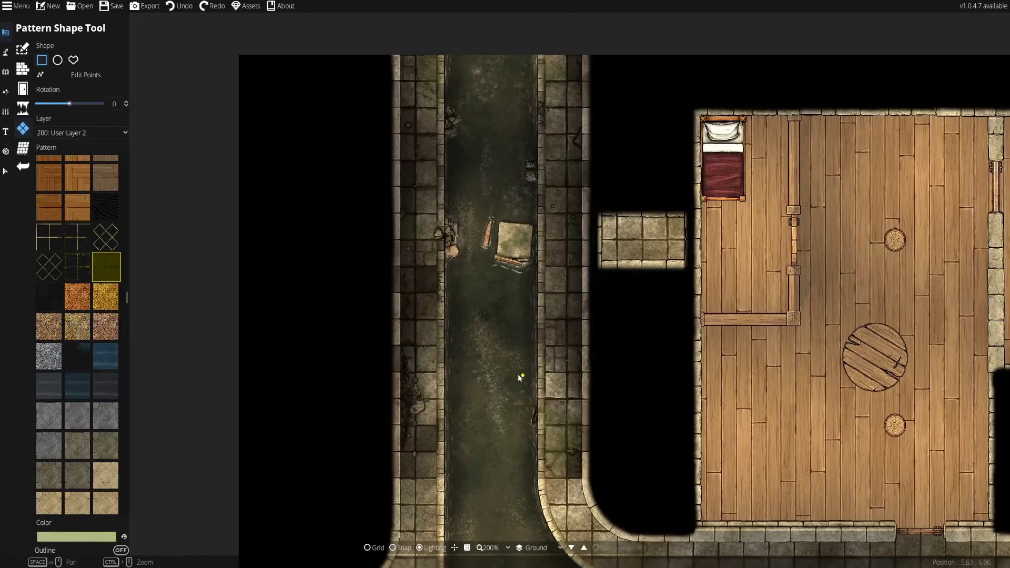
Examine the shapes layered over the channel edge and west walkway of the wide sewer corridor near the rubble.
click(5, 171)
scroll(493, 279, up, 1)
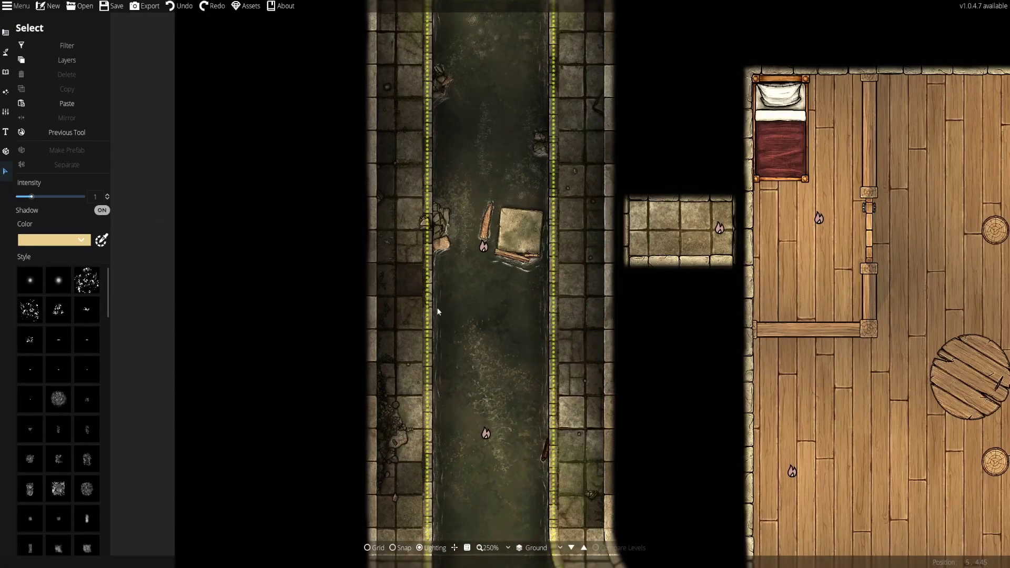
scroll(437, 307, up, 1)
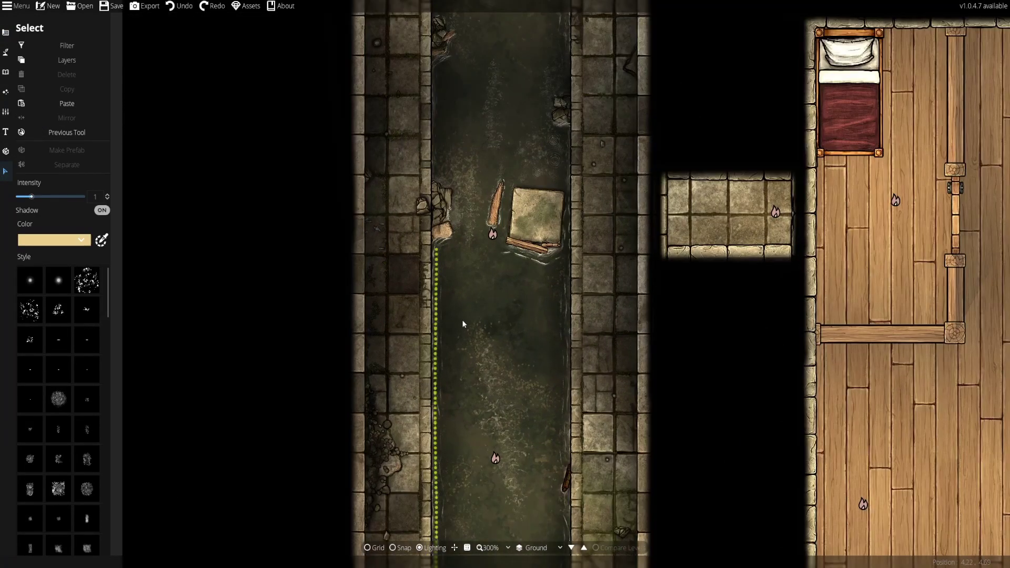
click(401, 133)
scroll(405, 137, up, 5)
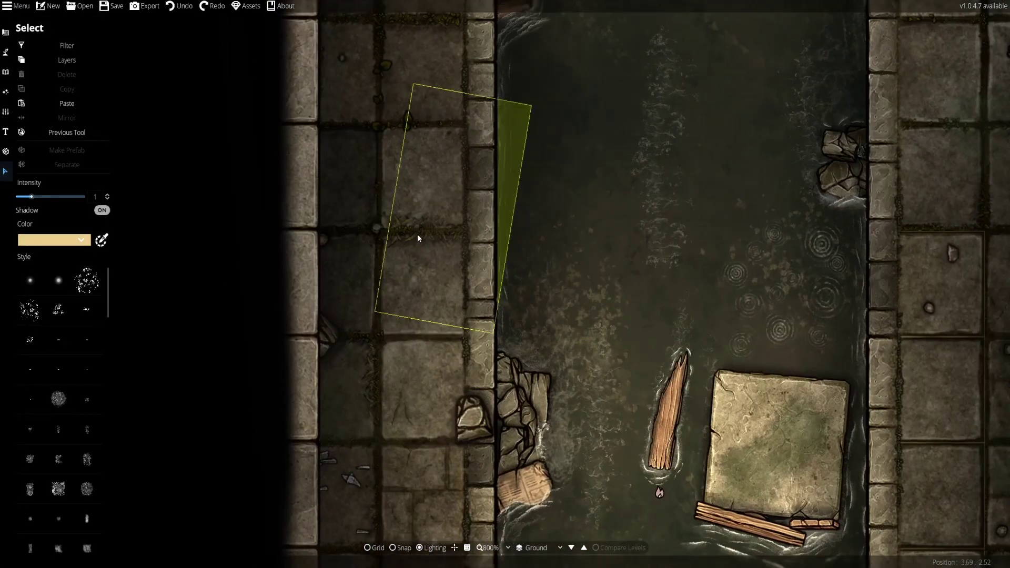
click(407, 232)
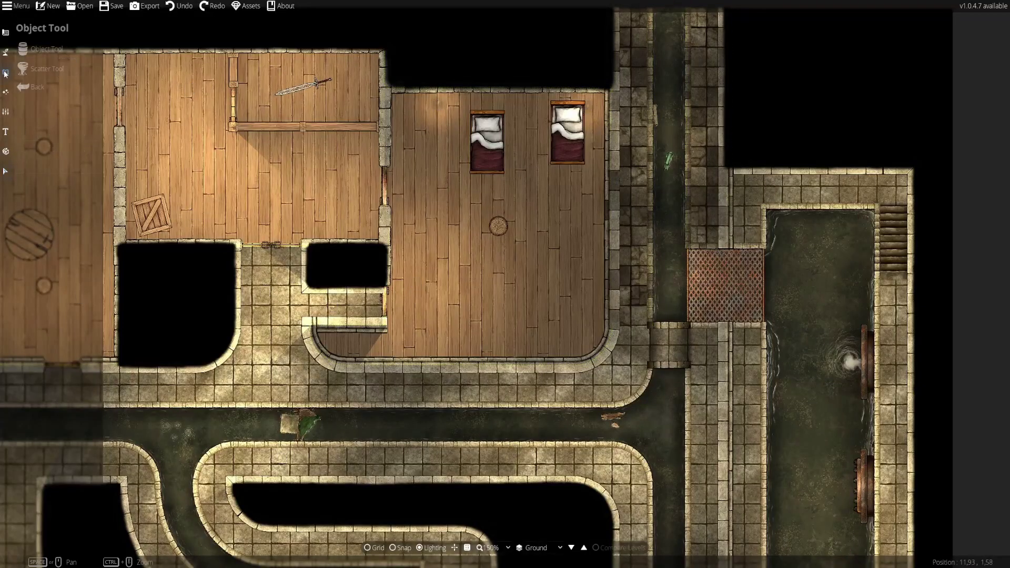
With the Pattern Shape Tool on 200: User Layer 2, draw green mossy-joint rectangles over the northern west walkway of the eastern corridor.
click(5, 51)
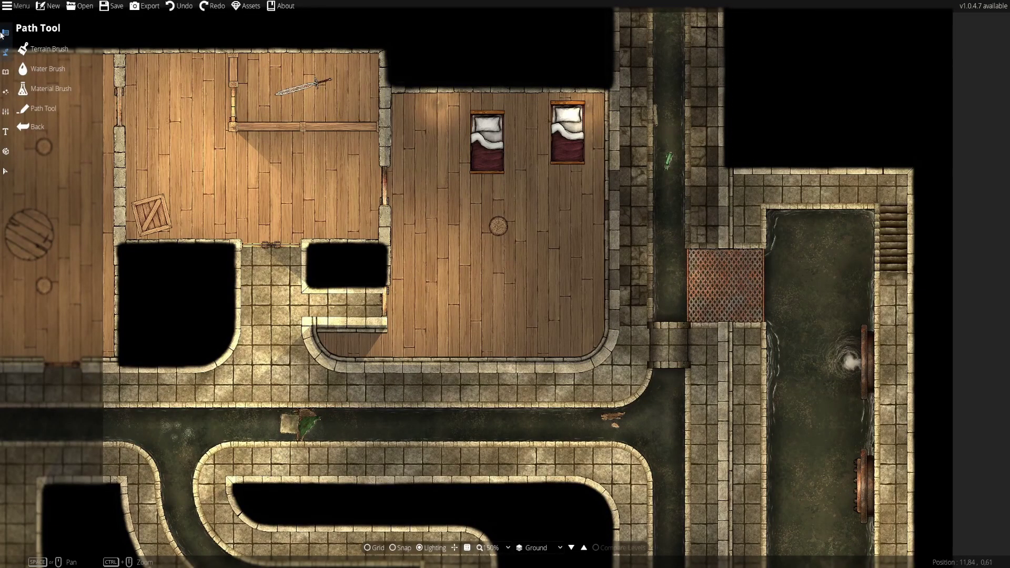
click(5, 32)
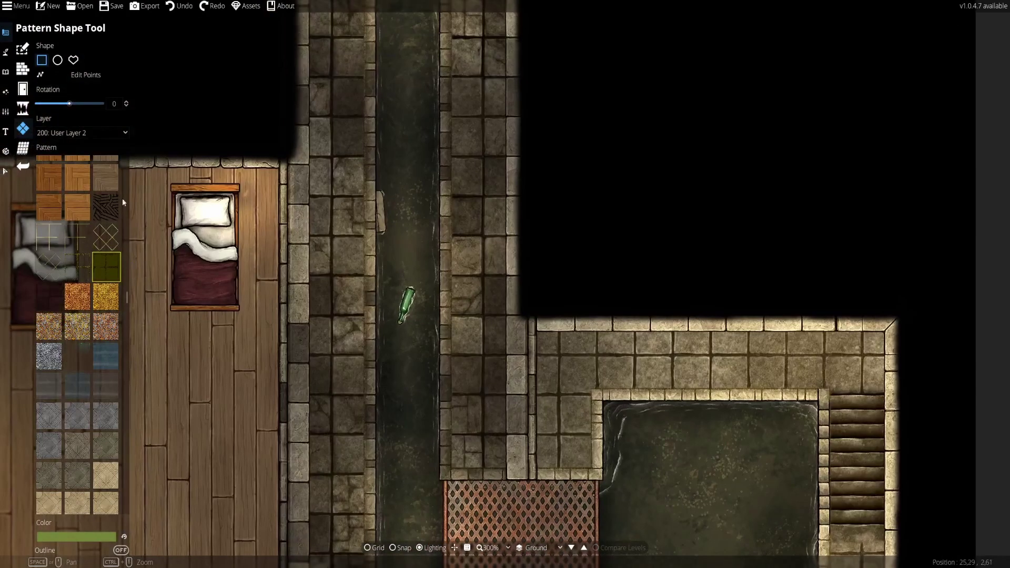
drag(377, 245, 378, 274)
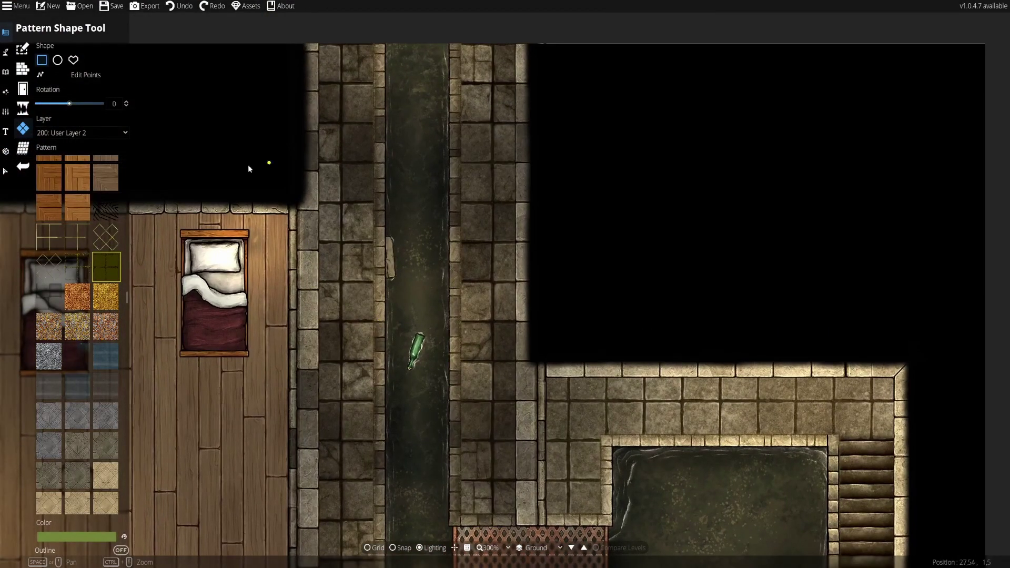
click(44, 63)
drag(402, 265, 458, 286)
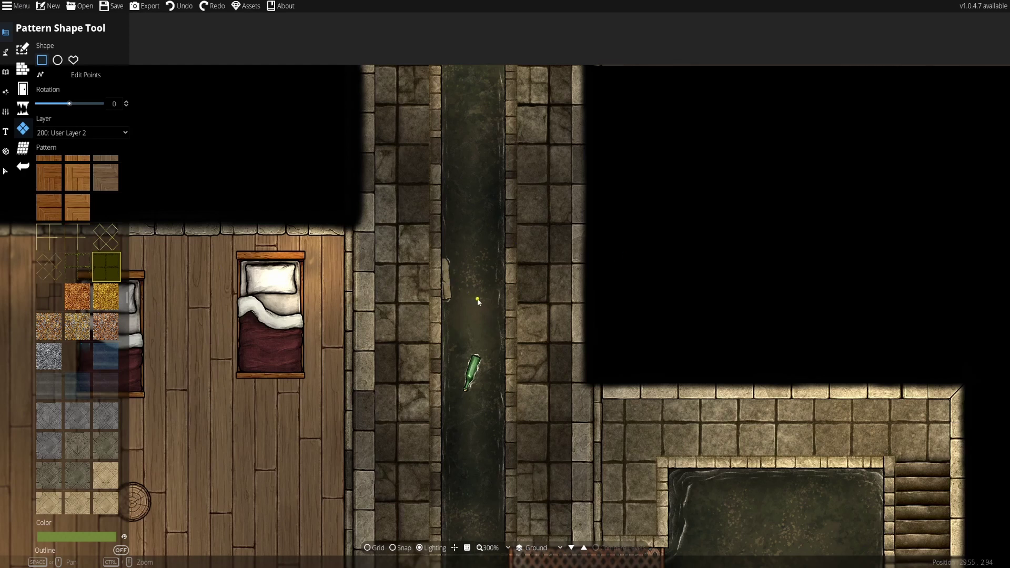
scroll(431, 178, up, 3)
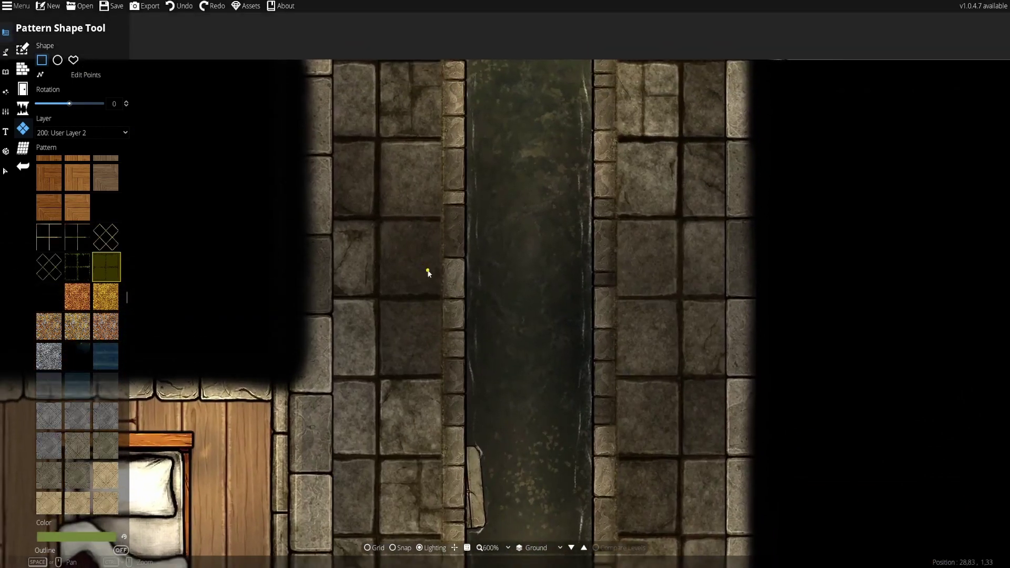
drag(455, 94, 296, 295)
scroll(360, 156, down, 3)
drag(359, 152, 266, 314)
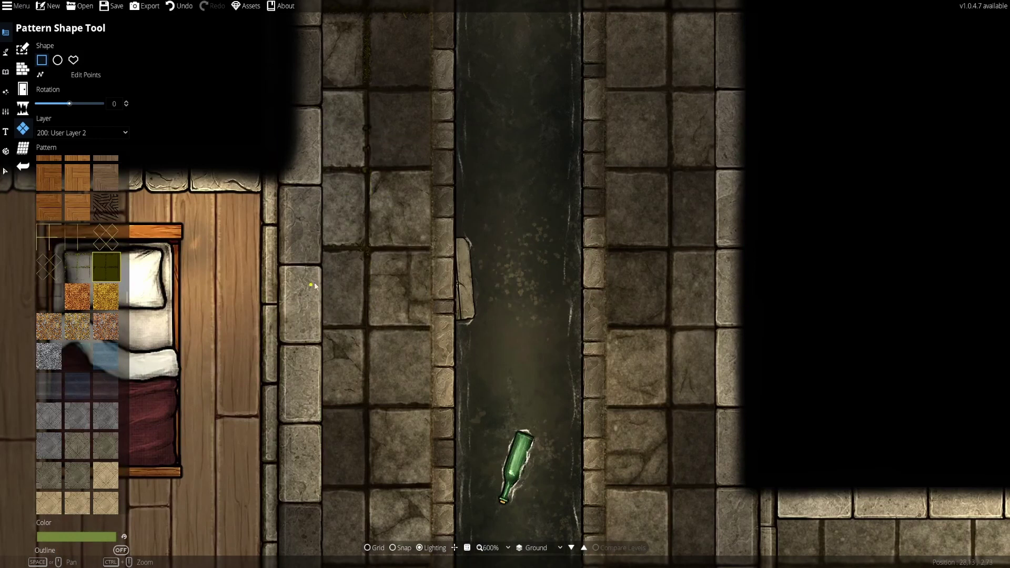
drag(406, 390, 273, 247)
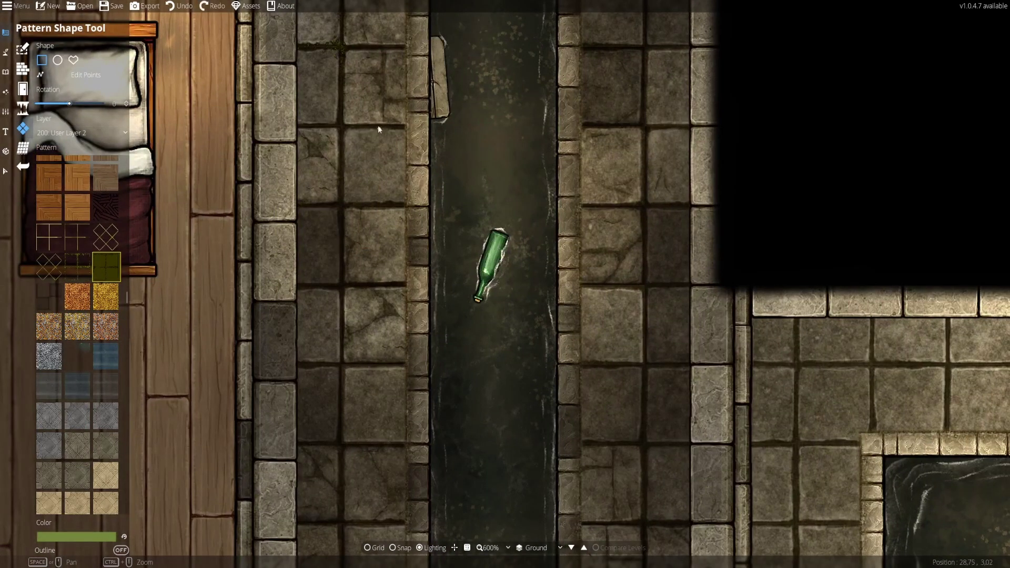
Add green mossy-joint rectangles to the eastern corridor's west walkway alongside the green bottle.
drag(378, 125, 295, 233)
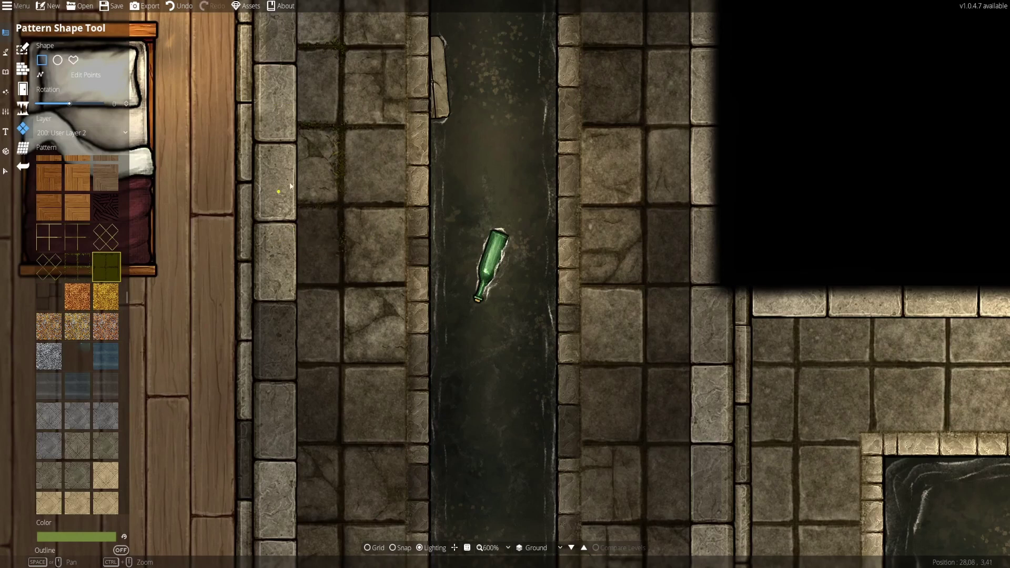
drag(436, 262, 405, 338)
scroll(405, 338, down, 2)
drag(448, 241, 345, 392)
Draw green mossy-joint rectangles over the eastern corridor's east walkway, from its north end down towards the rusted grate.
drag(500, 74, 405, 363)
drag(478, 410, 464, 337)
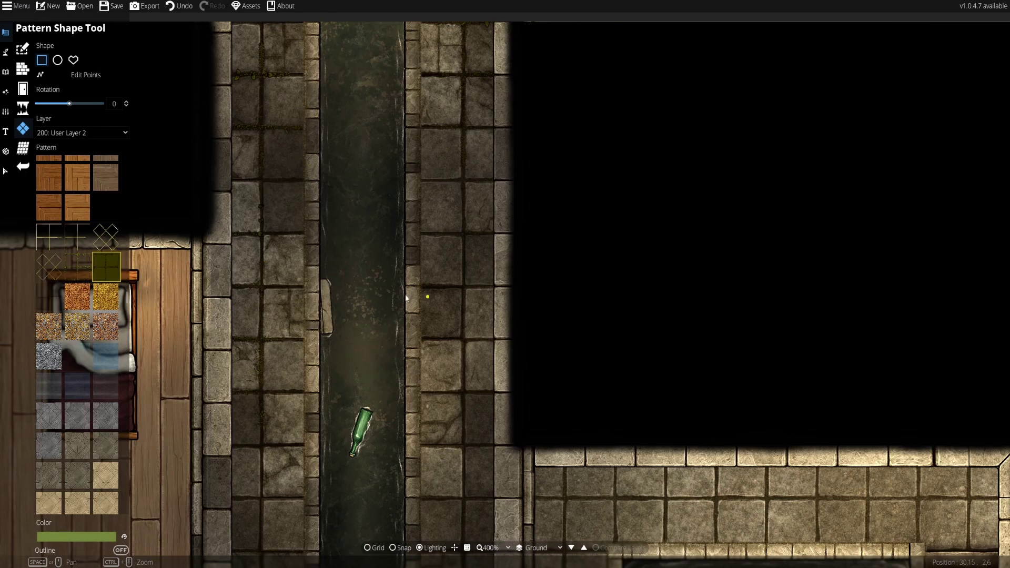
drag(508, 258, 477, 236)
drag(528, 187, 412, 341)
drag(433, 386, 460, 179)
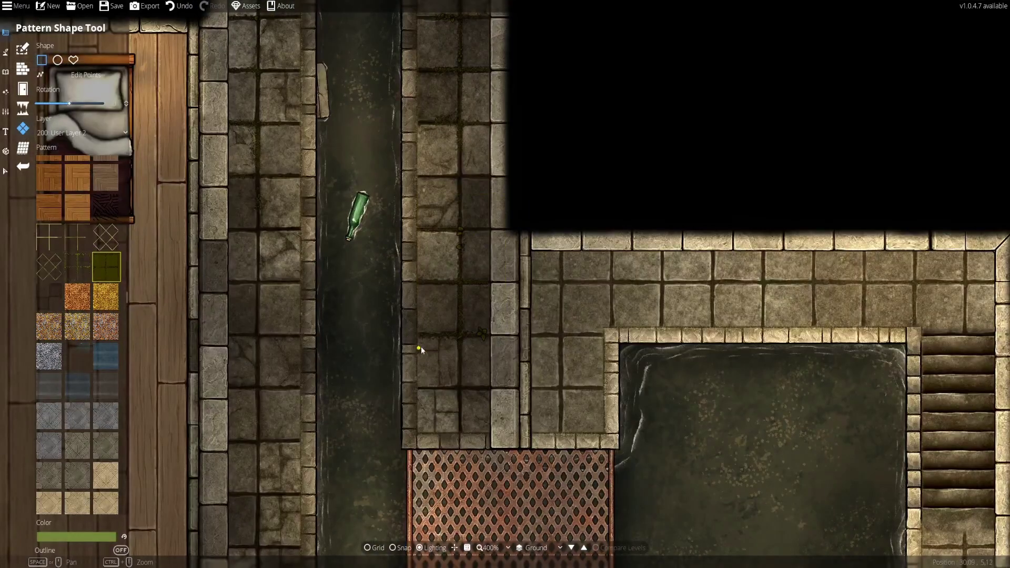
Draw more green mossy-joint rectangles over the west walkway across the channel from the rusted grate, and undo the misplaced ones.
mouse_move(292, 454)
mouse_down()
mouse_move(425, 251)
mouse_move(389, 404)
mouse_up()
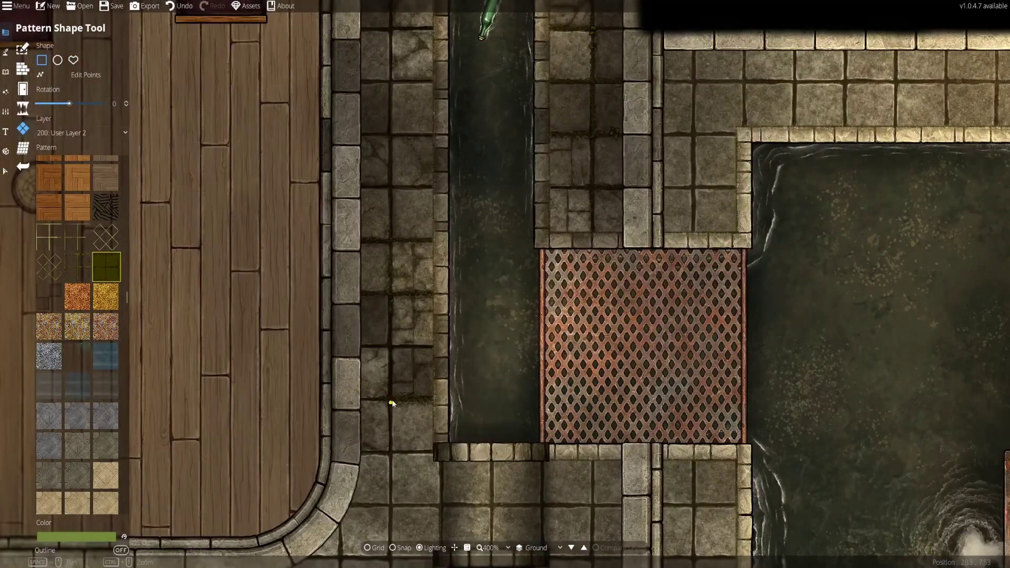
mouse_move(398, 90)
mouse_down()
mouse_move(412, 338)
mouse_move(360, 407)
mouse_up()
key(ctrl+z)
drag(430, 303, 360, 404)
drag(415, 351, 390, 531)
drag(369, 263, 338, 343)
drag(339, 294, 303, 451)
drag(591, 176, 455, 322)
key(ctrl+z)
drag(421, 537, 380, 16)
scroll(411, 263, down, 5)
scroll(473, 231, up, 2)
drag(613, 172, 580, 345)
Browse the Pattern Shape Tool's pattern library for another texture to layer over the sewer stonework.
scroll(570, 300, up, 1)
scroll(836, 301, down, 5)
scroll(658, 320, up, 5)
scroll(73, 363, down, 10)
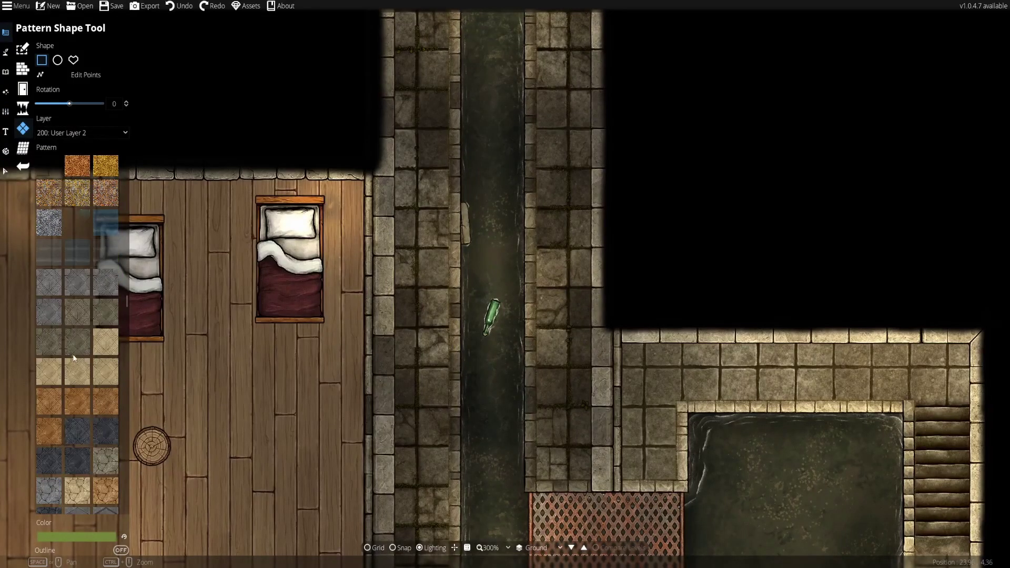
scroll(87, 338, down, 15)
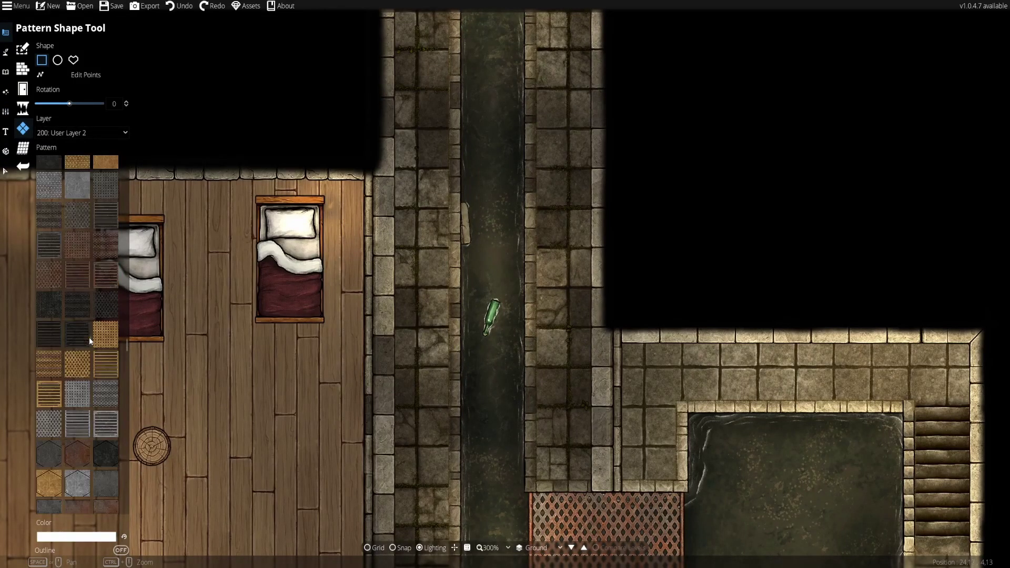
scroll(88, 353, down, 10)
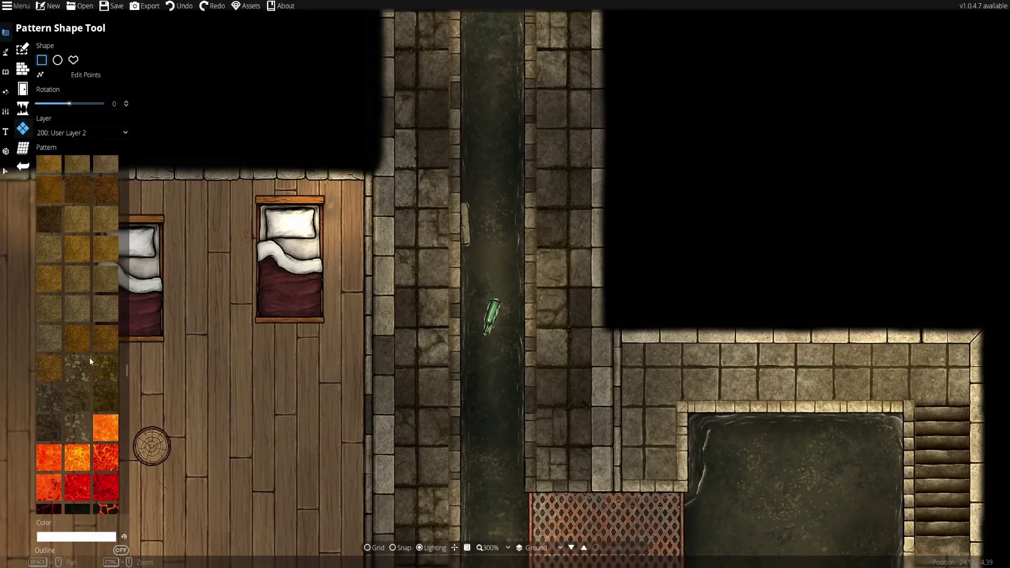
scroll(124, 336, down, 10)
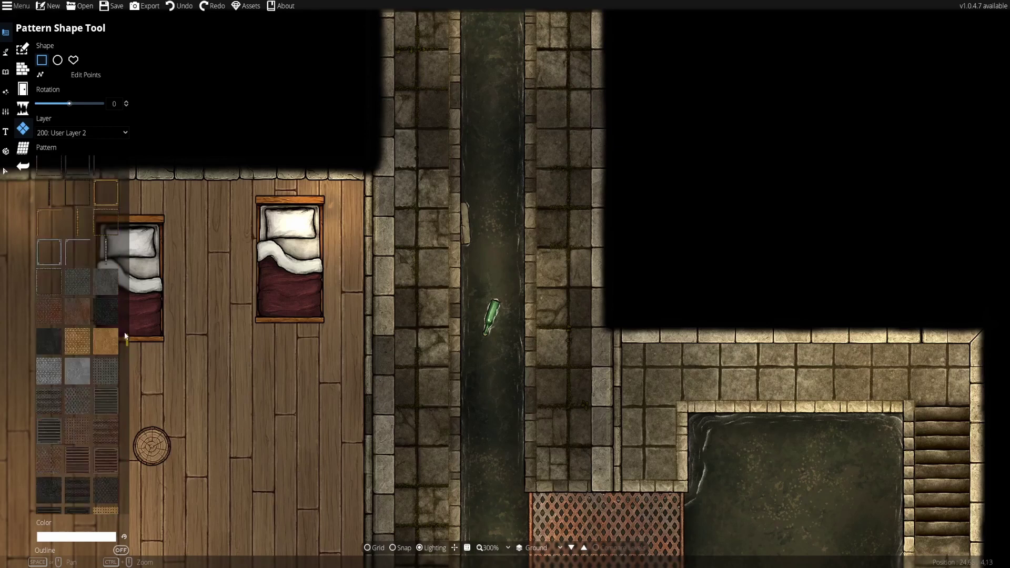
scroll(127, 293, down, 8)
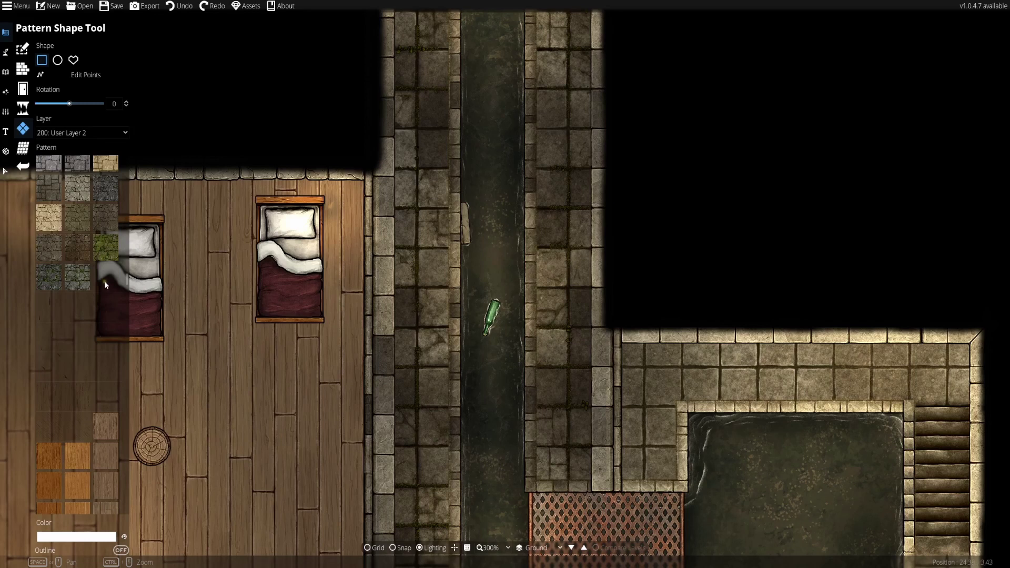
scroll(99, 289, up, 10)
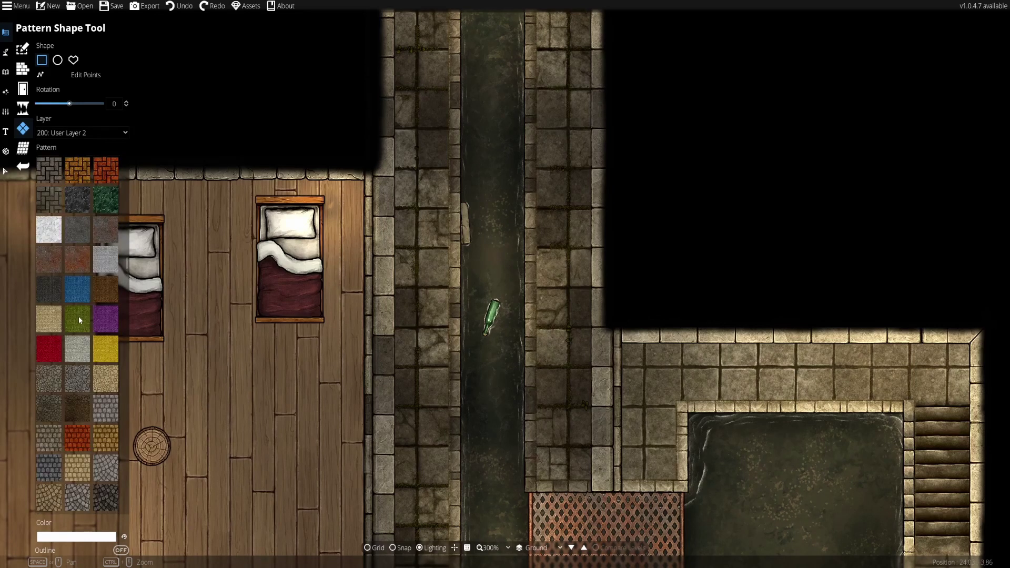
scroll(78, 317, down, 6)
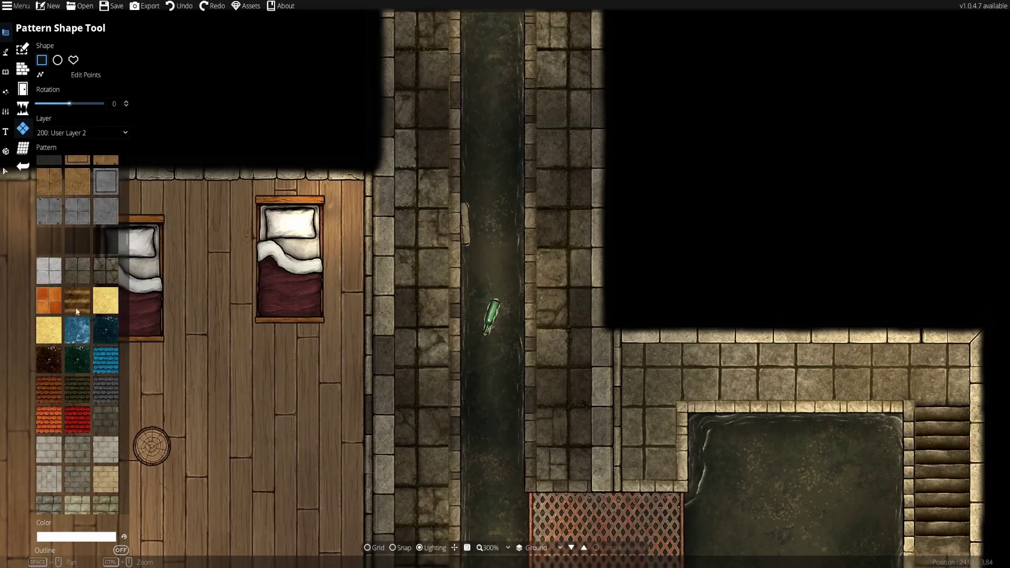
scroll(77, 260, down, 6)
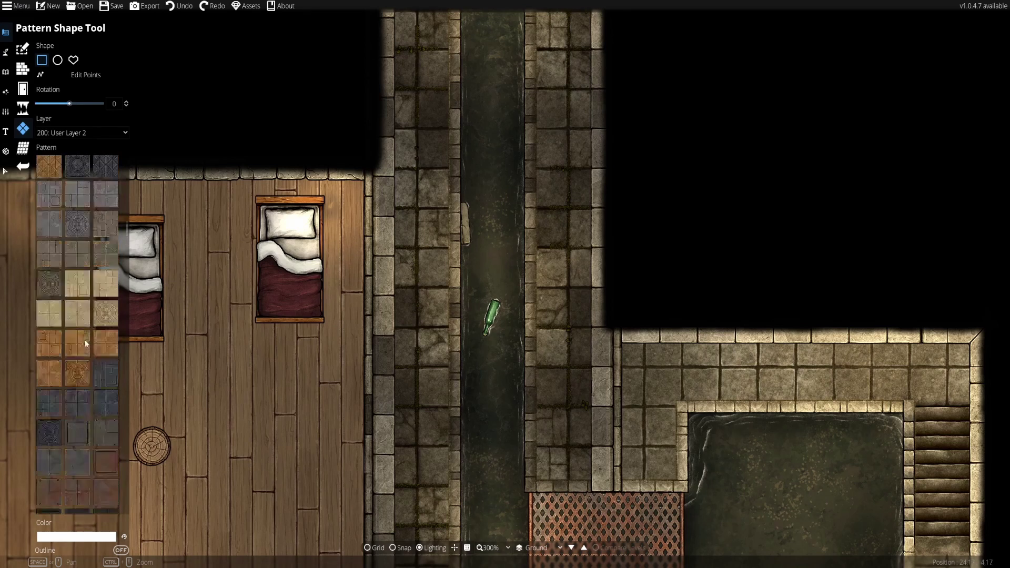
scroll(84, 340, down, 8)
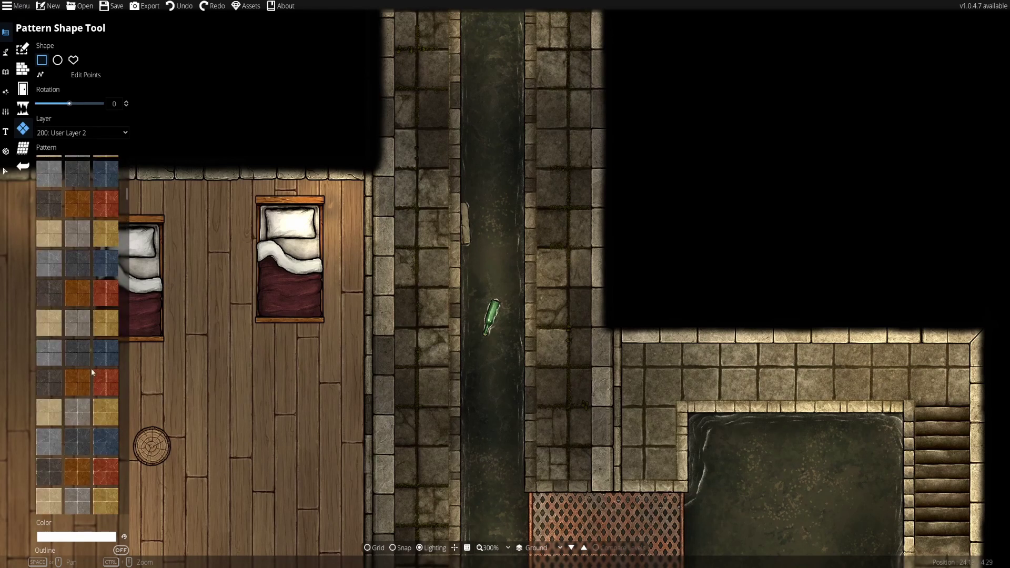
Try a sparse scattered-stone pattern in rectangles over the canal walkway beside the bedroom.
scroll(76, 268, down, 7)
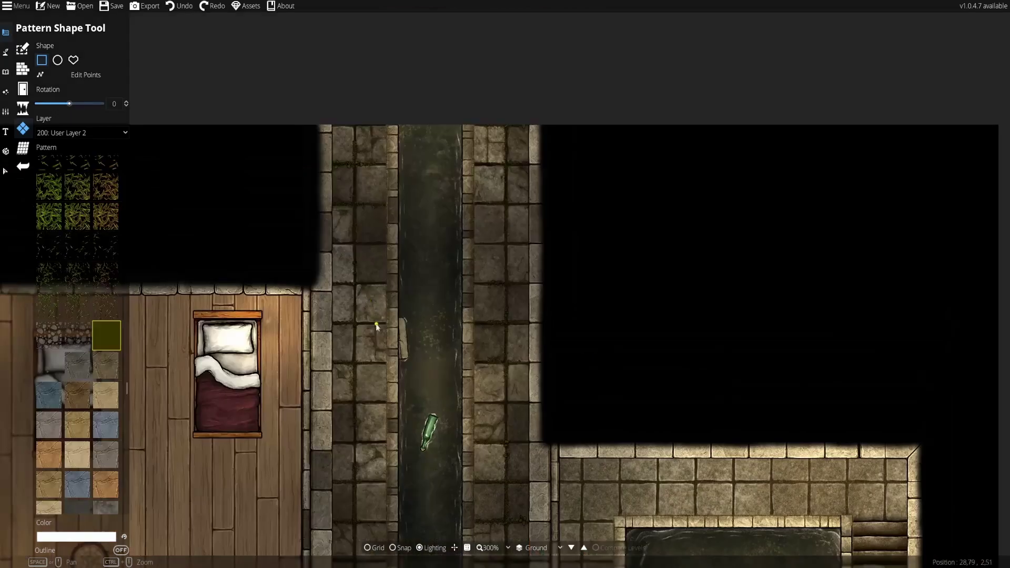
drag(376, 326, 325, 169)
drag(380, 100, 308, 236)
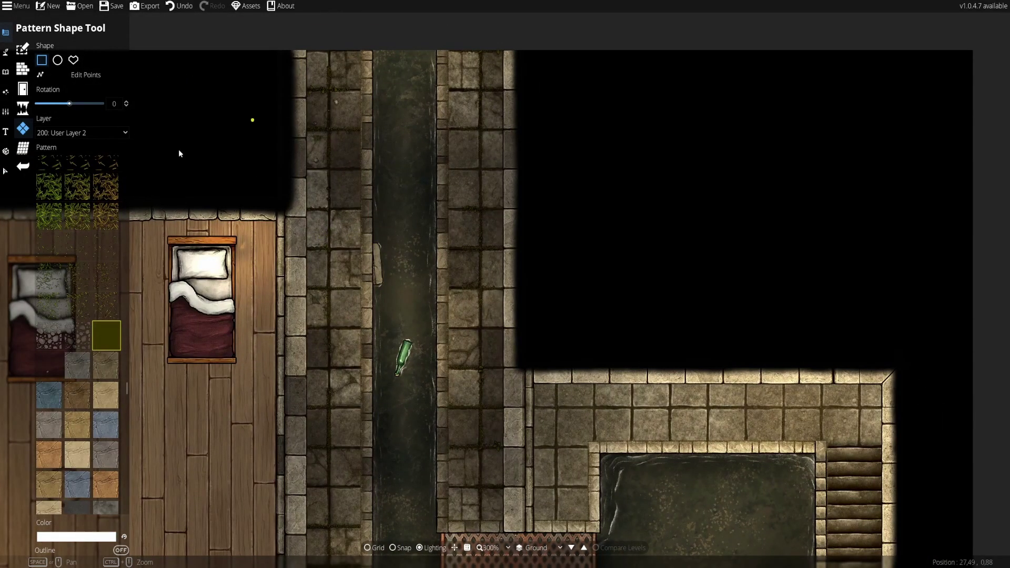
key(ctrl+z)
click(49, 367)
drag(365, 89, 282, 235)
scroll(331, 343, up, 5)
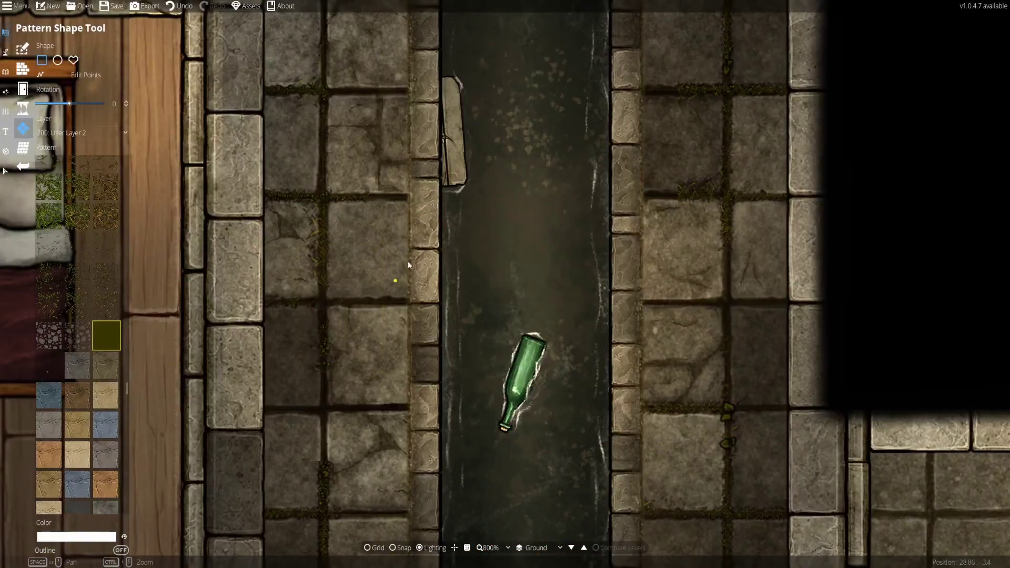
drag(435, 194, 216, 476)
key(ctrl+z)
drag(530, 419, 519, 259)
drag(386, 163, 191, 372)
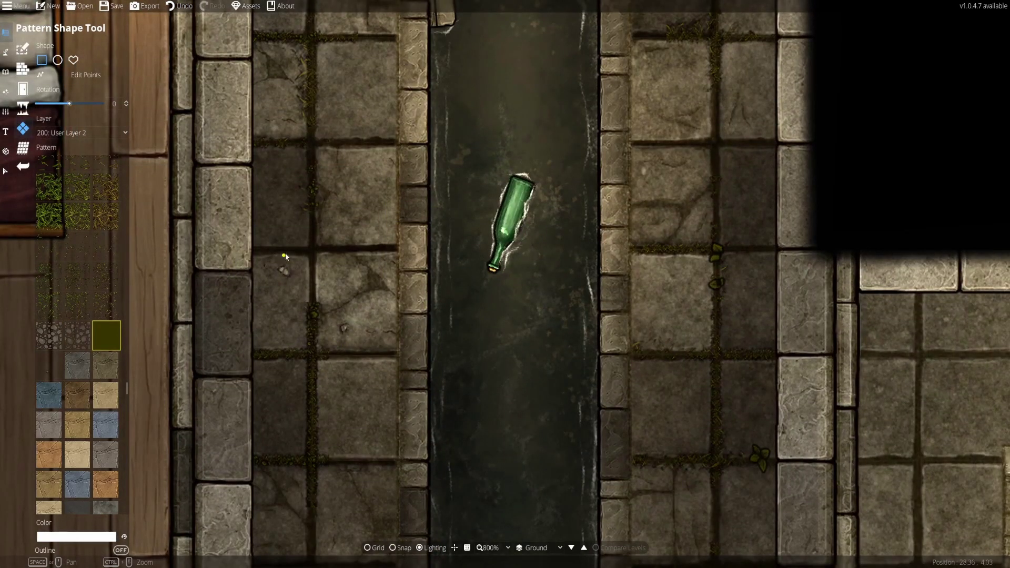
Replace the stone overlay on the bedroom-side canal walkway with a rectangle of the next loose-stone pattern.
drag(103, 365, 54, 366)
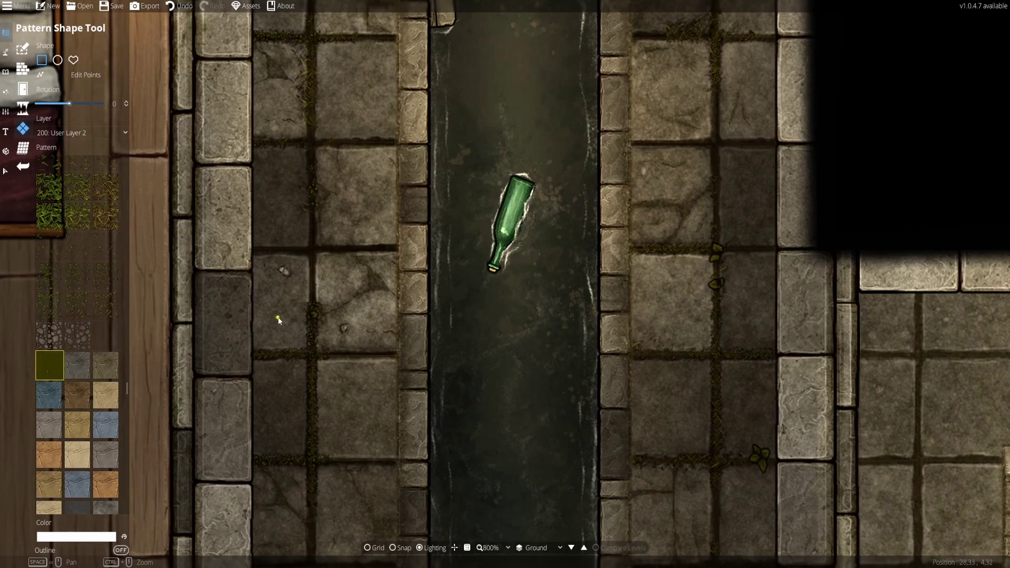
key(ctrl+z)
scroll(370, 226, down, 1)
drag(394, 178, 340, 382)
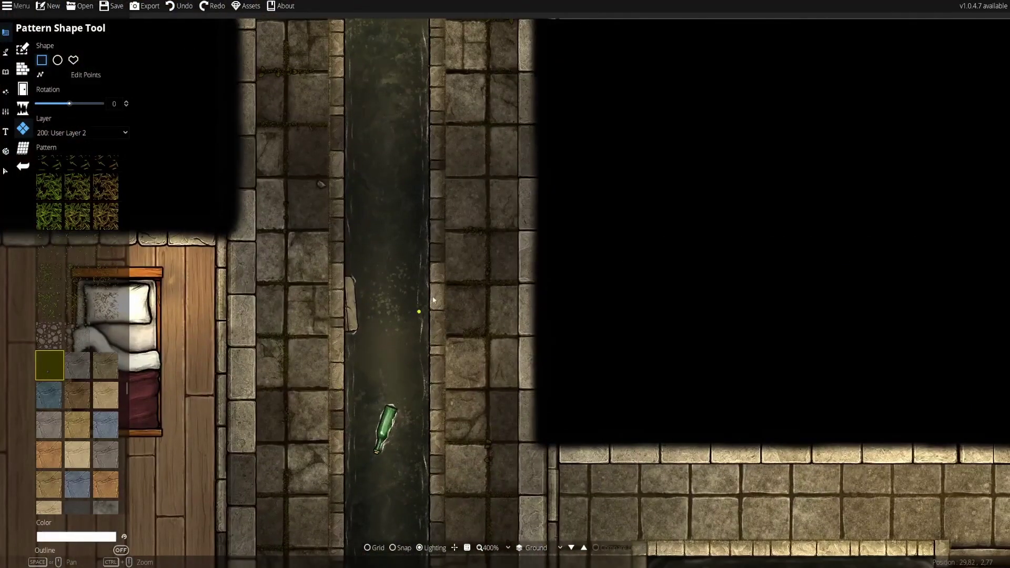
Overlay the same loose-stone pattern on the walkway across the canal, from beside the bottle up to the map's northern edge.
drag(537, 130, 415, 357)
drag(454, 414, 434, 305)
key(ctrl+z)
drag(524, 216, 433, 389)
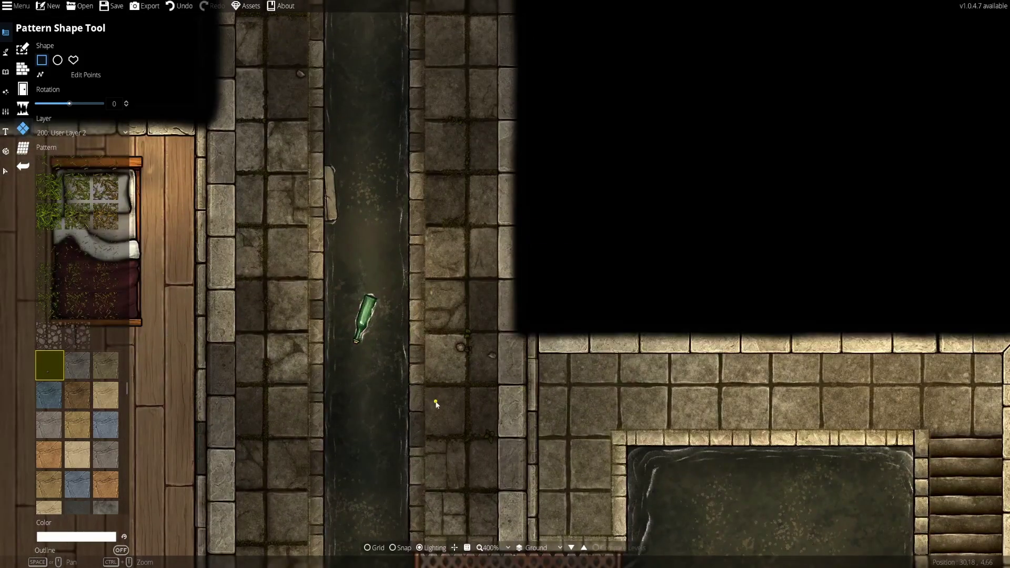
drag(448, 256, 379, 485)
drag(450, 138, 377, 270)
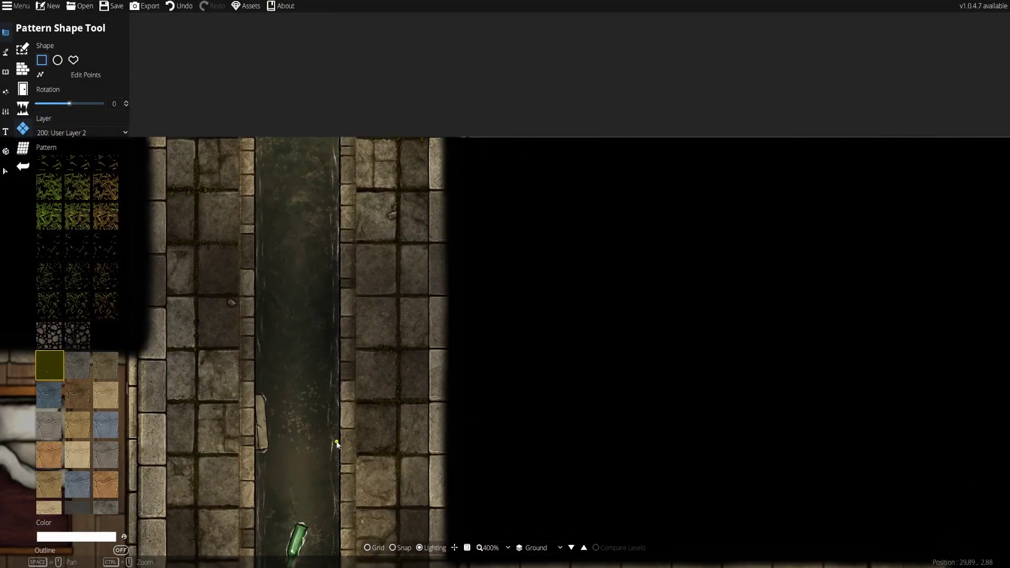
Extend the loose-stone pattern over further stretches of the canal walkways with more rectangles.
drag(319, 547, 350, 211)
drag(334, 338, 417, 225)
drag(367, 246, 294, 307)
drag(383, 339, 294, 437)
drag(351, 234, 301, 441)
drag(299, 252, 299, 389)
drag(321, 216, 366, 351)
scroll(164, 375, down, 4)
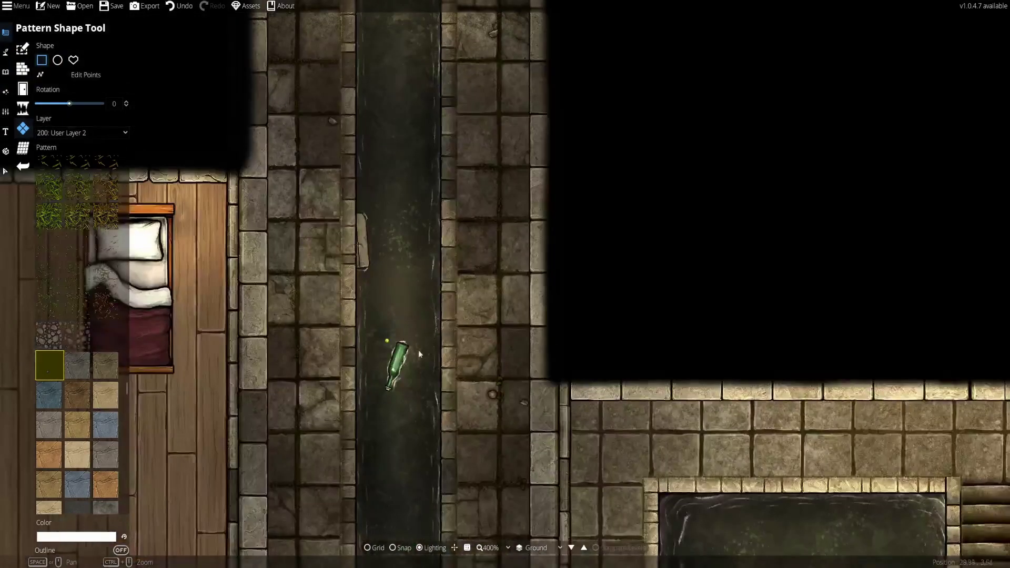
Inspect the stone overlay and existing debris along both walkways of the canal with the floating bottle.
scroll(398, 388, down, 3)
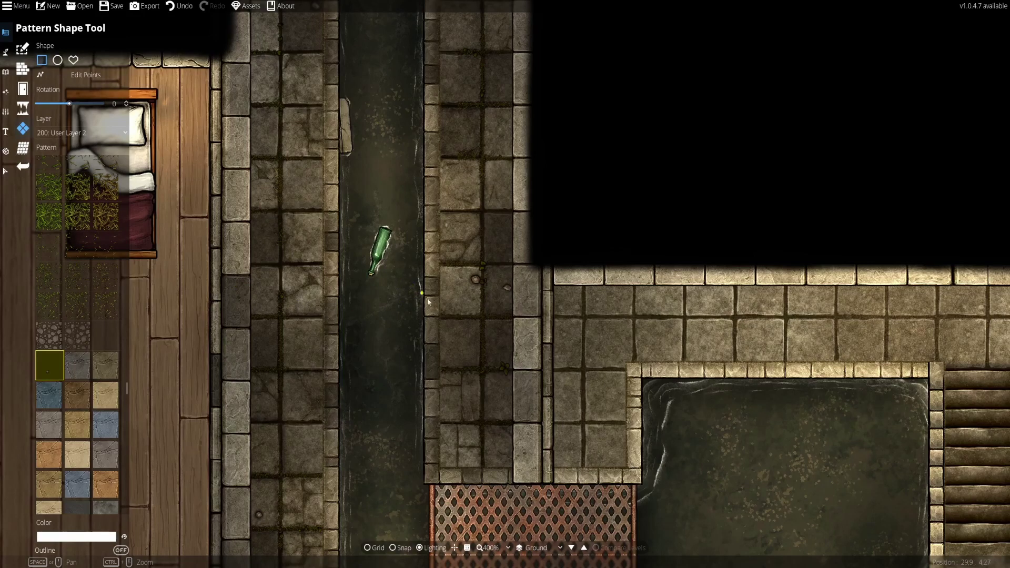
scroll(339, 338, down, 3)
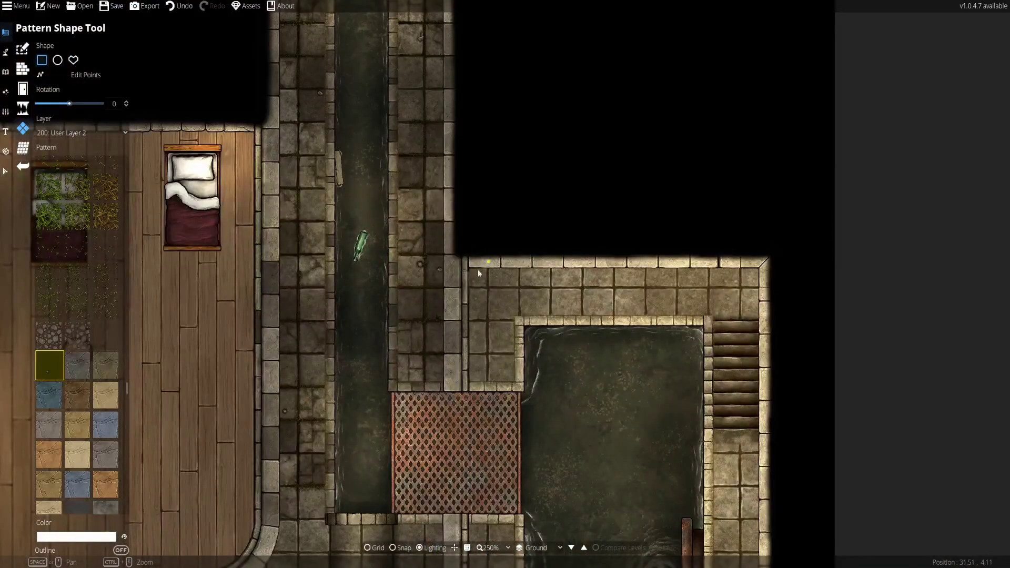
drag(479, 273, 471, 381)
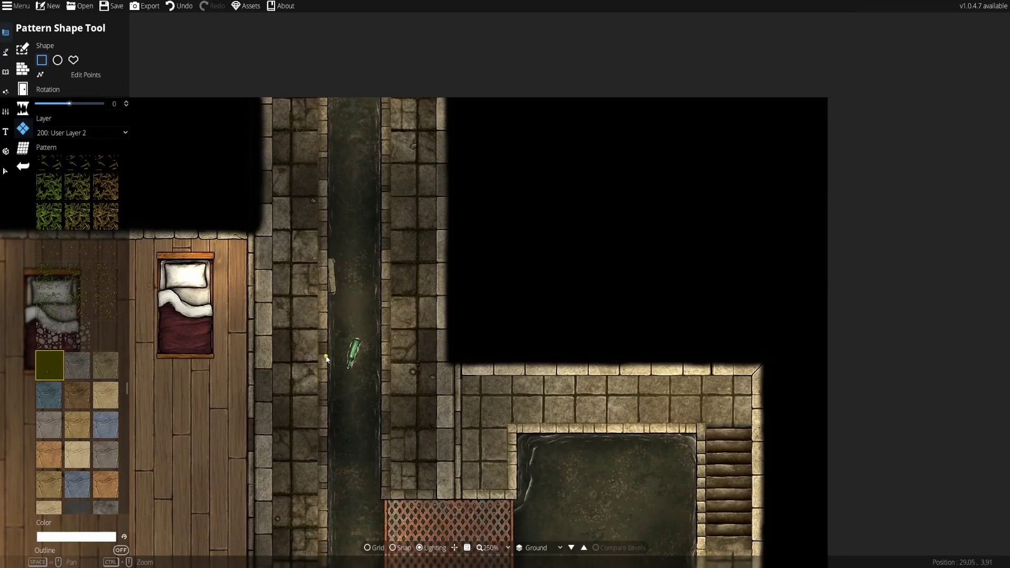
drag(310, 467, 338, 305)
scroll(338, 309, down, 3)
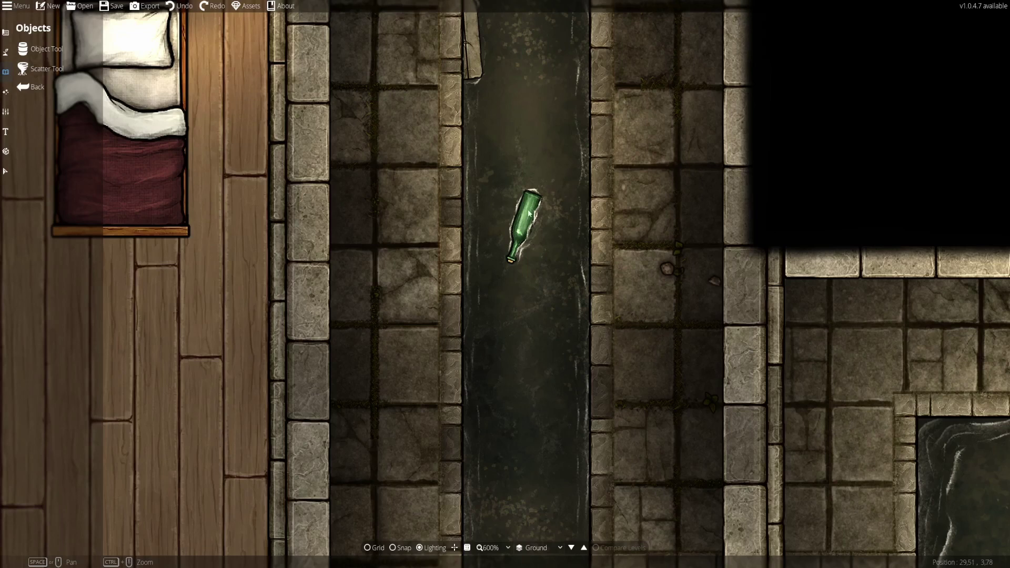
scroll(439, 238, up, 2)
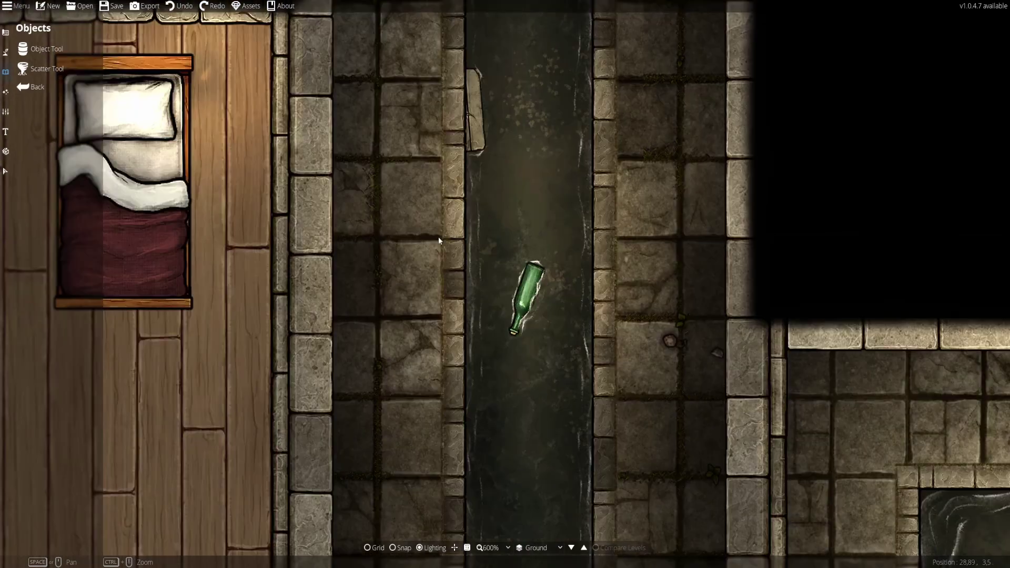
scroll(484, 228, up, 4)
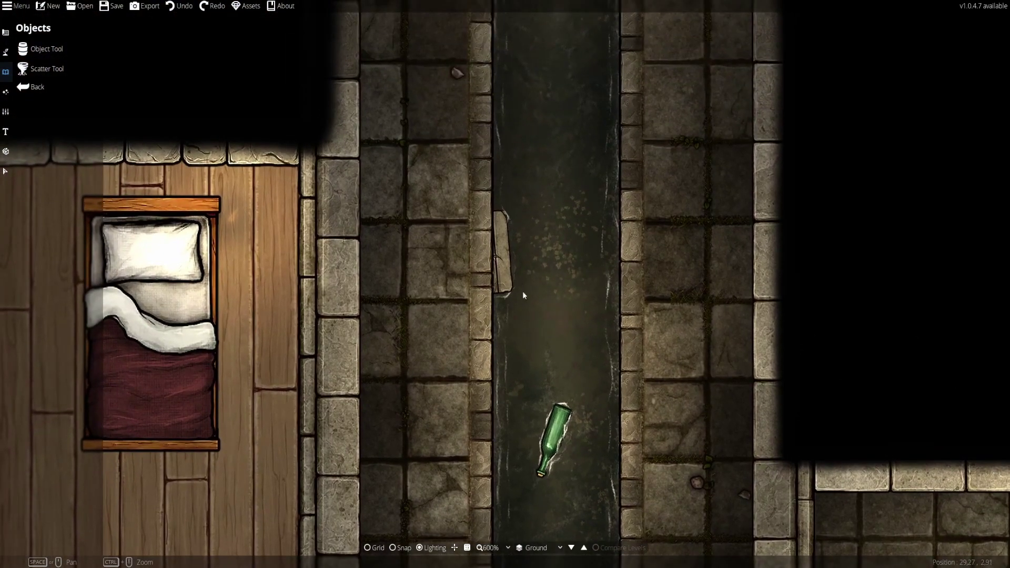
scroll(534, 329, down, 2)
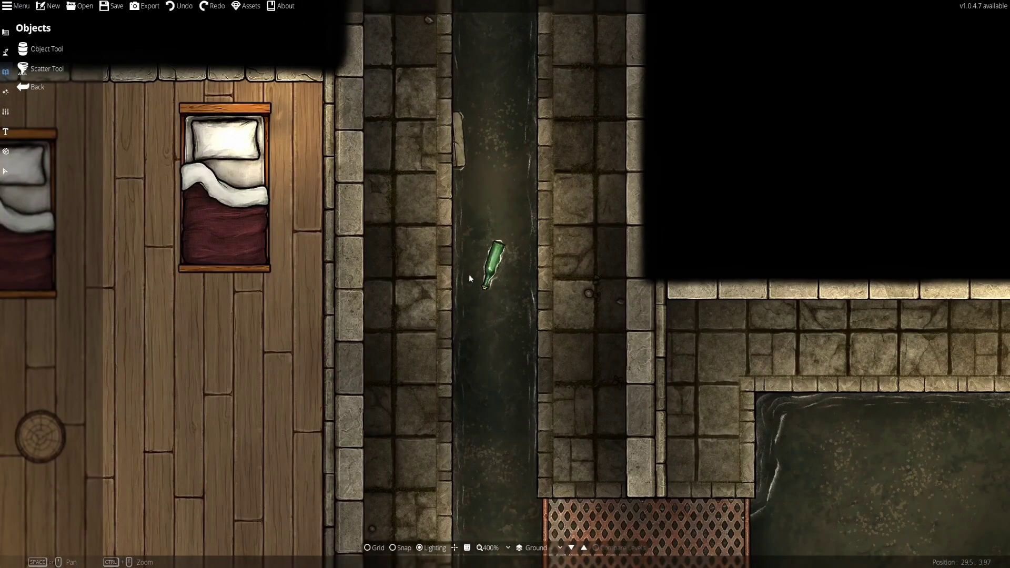
scroll(426, 214, down, 5)
scroll(447, 417, up, 8)
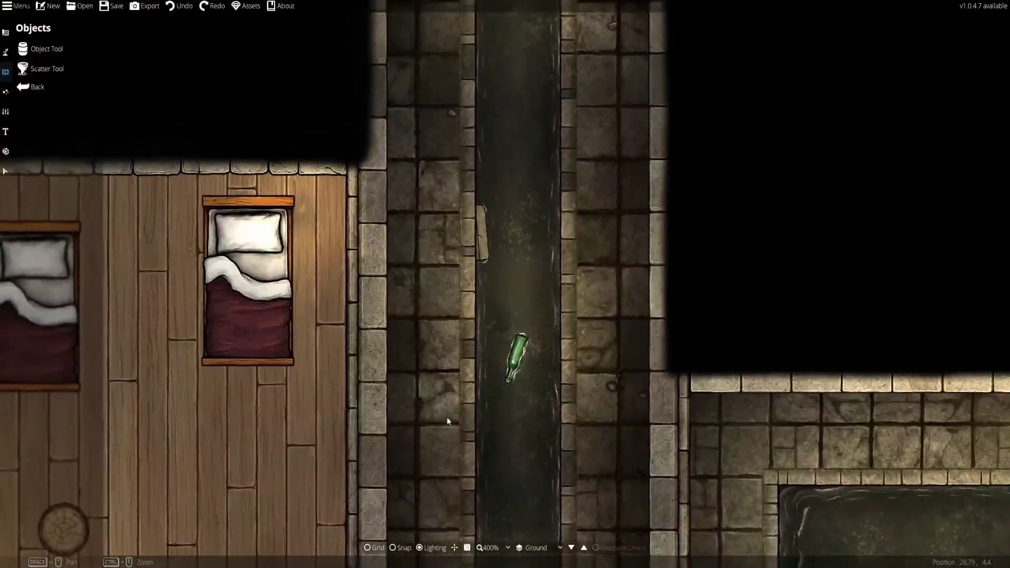
drag(493, 144, 479, 85)
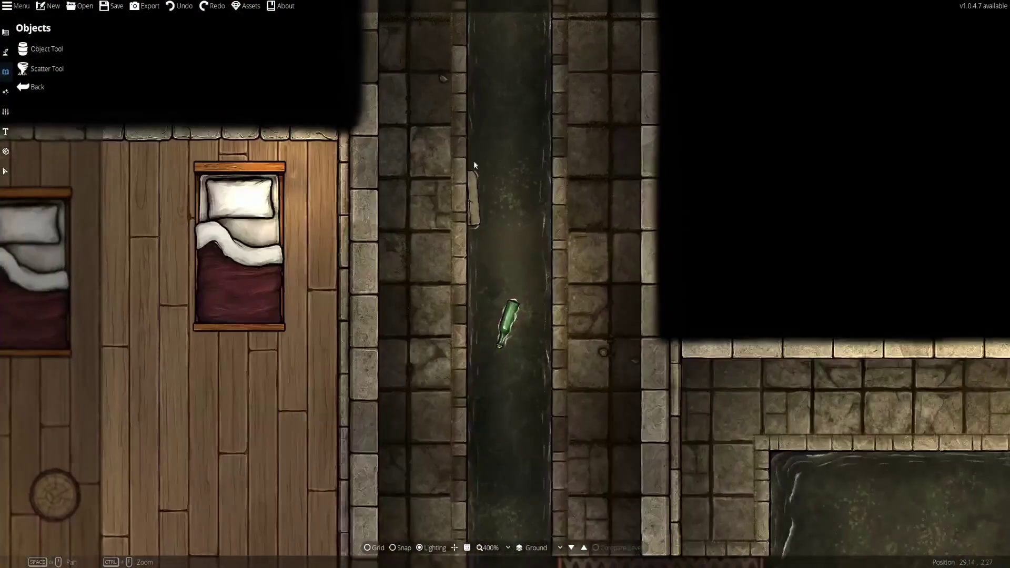
scroll(434, 270, down, 1)
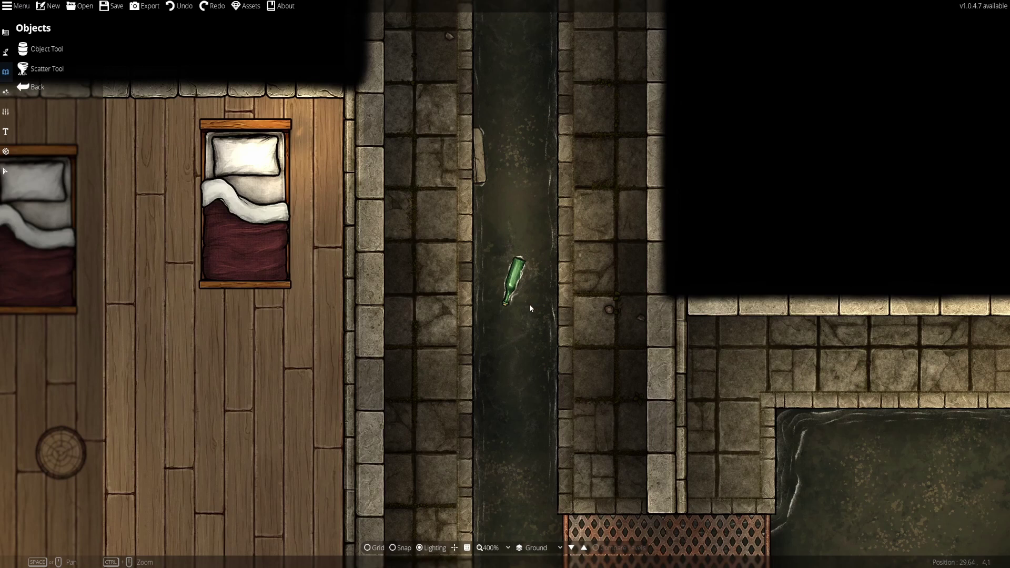
Look over the long horizontal canal, its debris and the curved dead-end channel south of the bedroom.
scroll(757, 461, down, 3)
drag(754, 468, 686, 146)
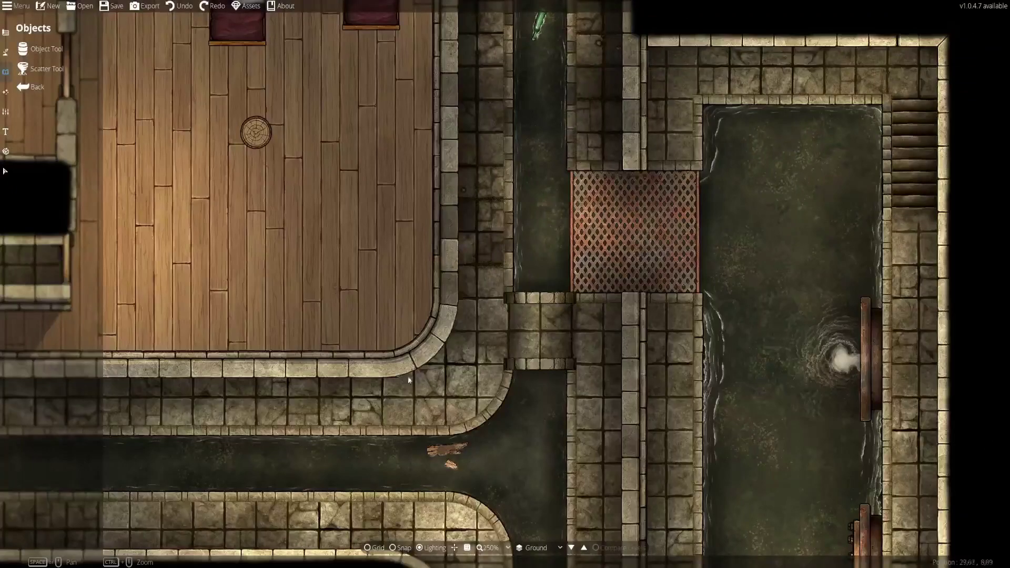
drag(409, 401, 830, 40)
drag(386, 297, 732, 176)
drag(403, 239, 810, 208)
scroll(546, 230, up, 3)
drag(535, 234, 548, 278)
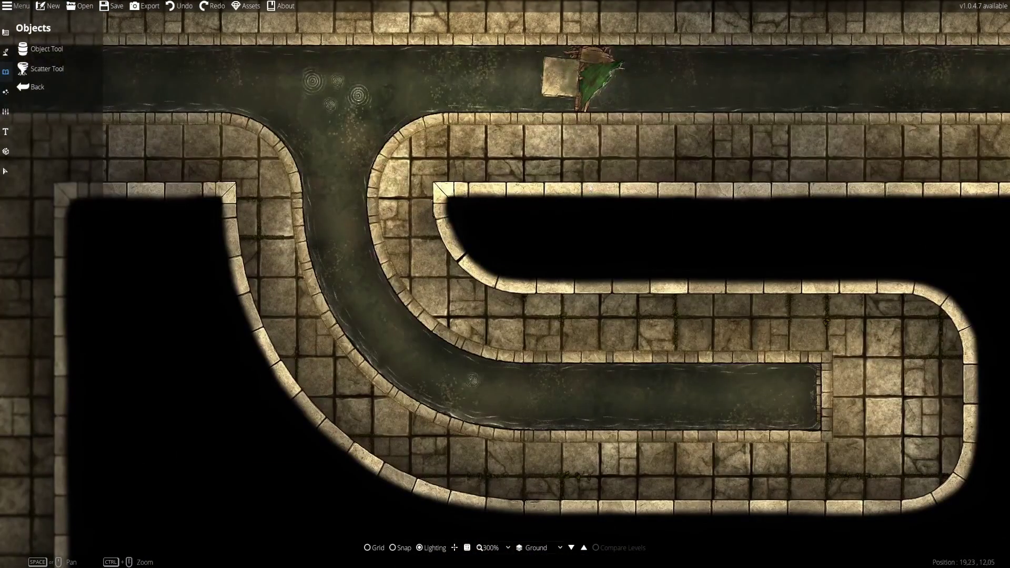
drag(591, 188, 323, 318)
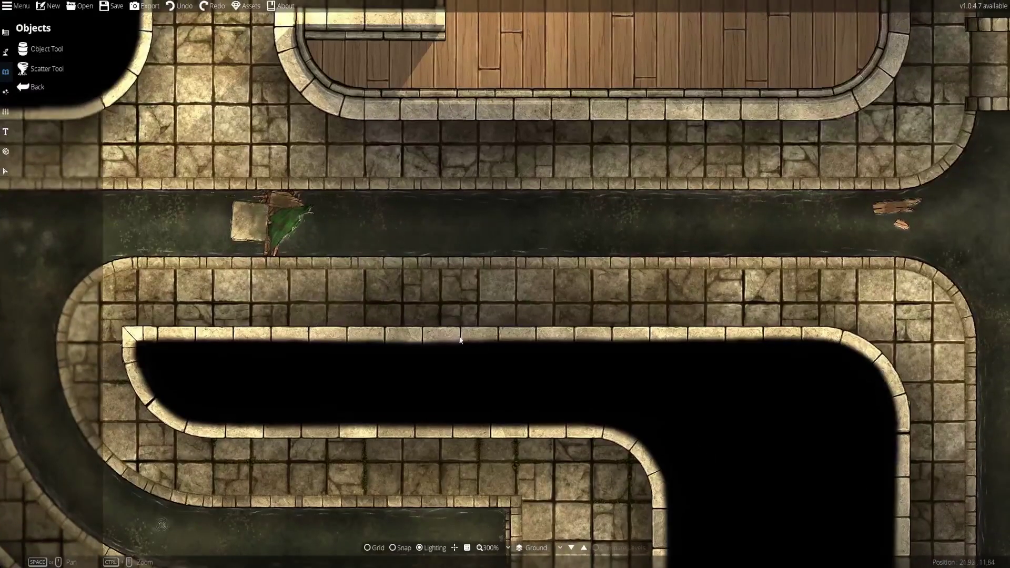
drag(461, 341, 410, 301)
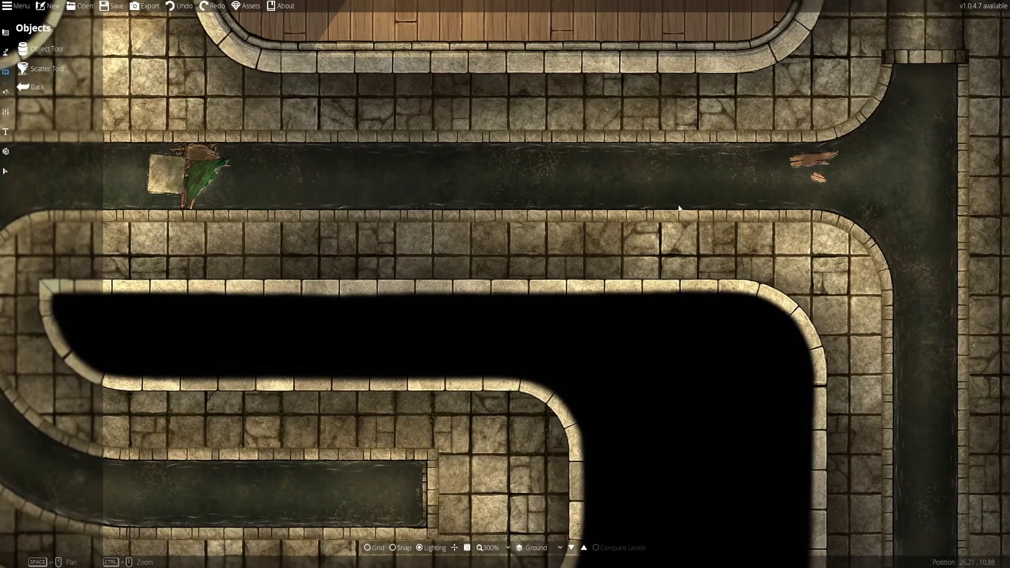
drag(676, 209, 359, 356)
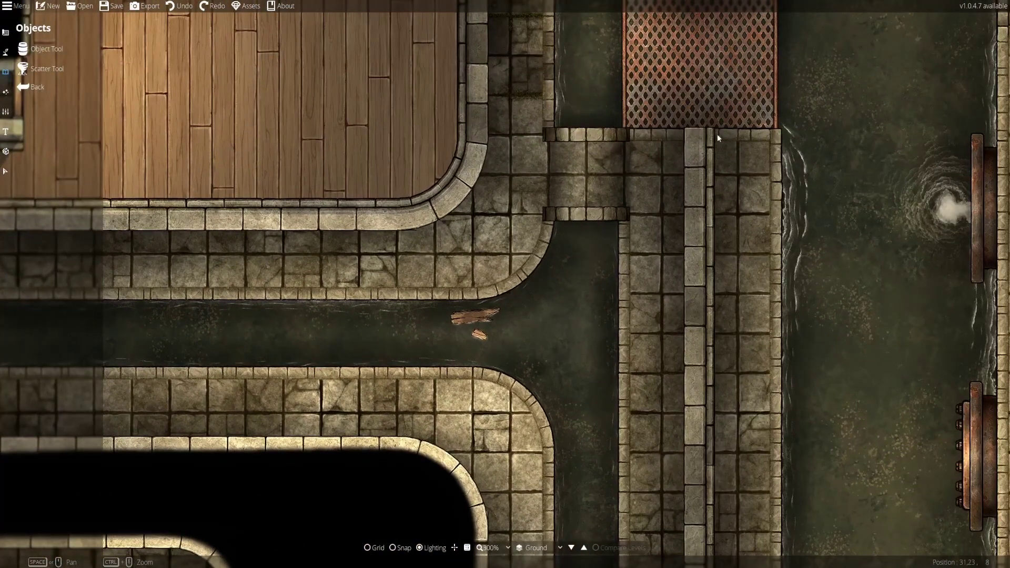
Examine the rusty grate, the stone bridge and the canal walkways beside the bedroom.
drag(717, 134, 607, 314)
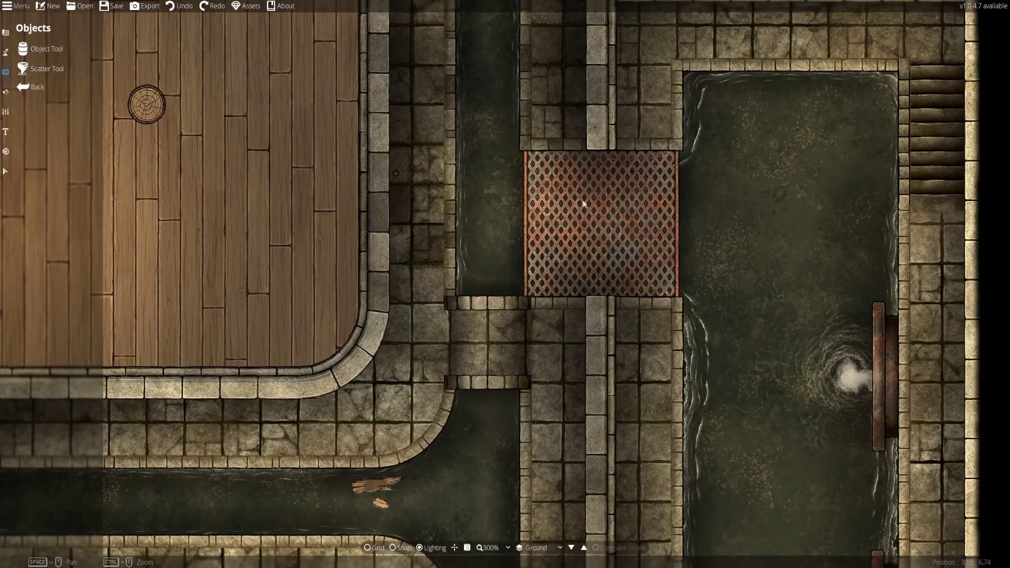
drag(569, 185, 566, 336)
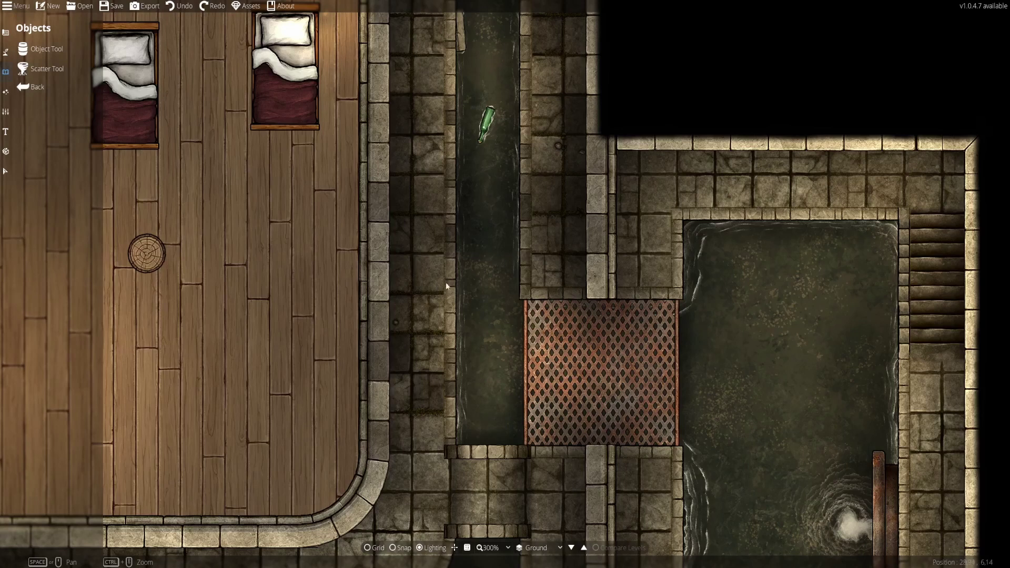
drag(501, 313, 545, 265)
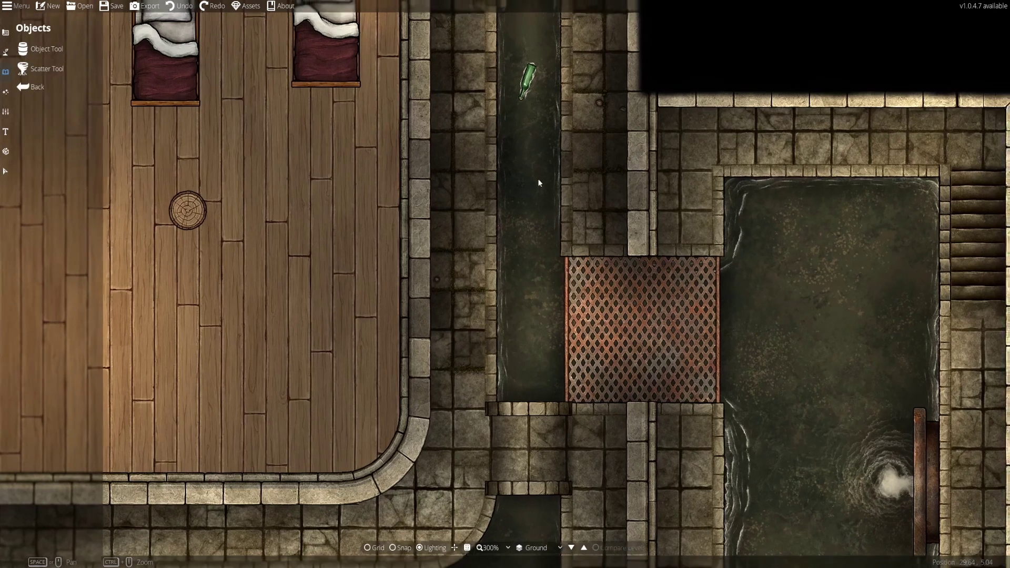
scroll(538, 178, up, 3)
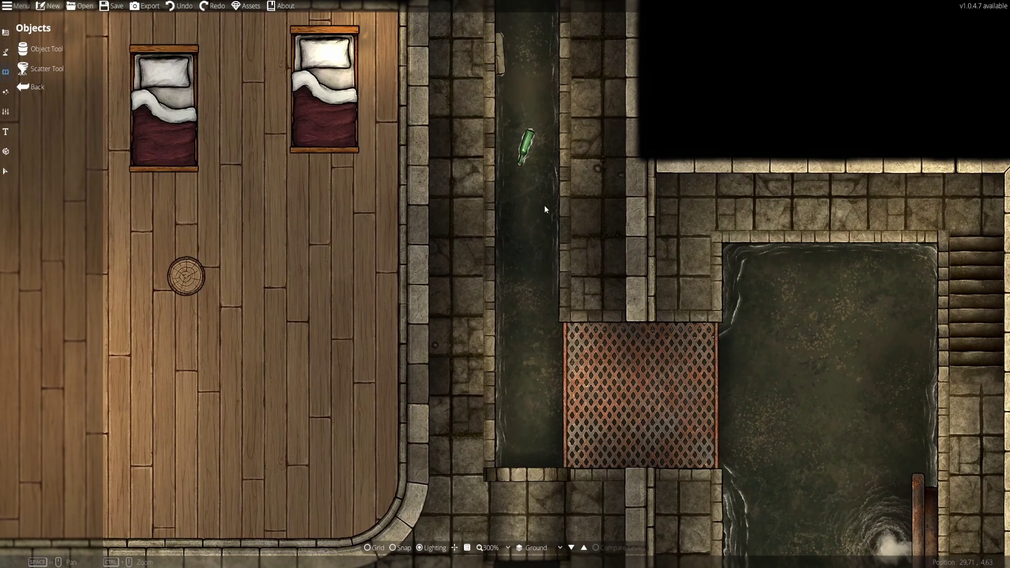
scroll(533, 192, up, 4)
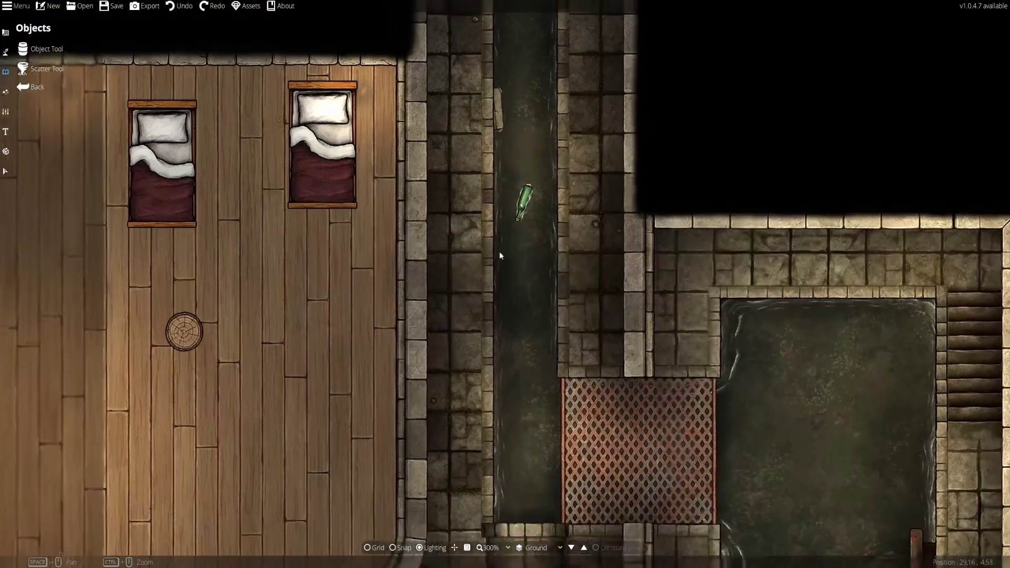
scroll(497, 266, down, 3)
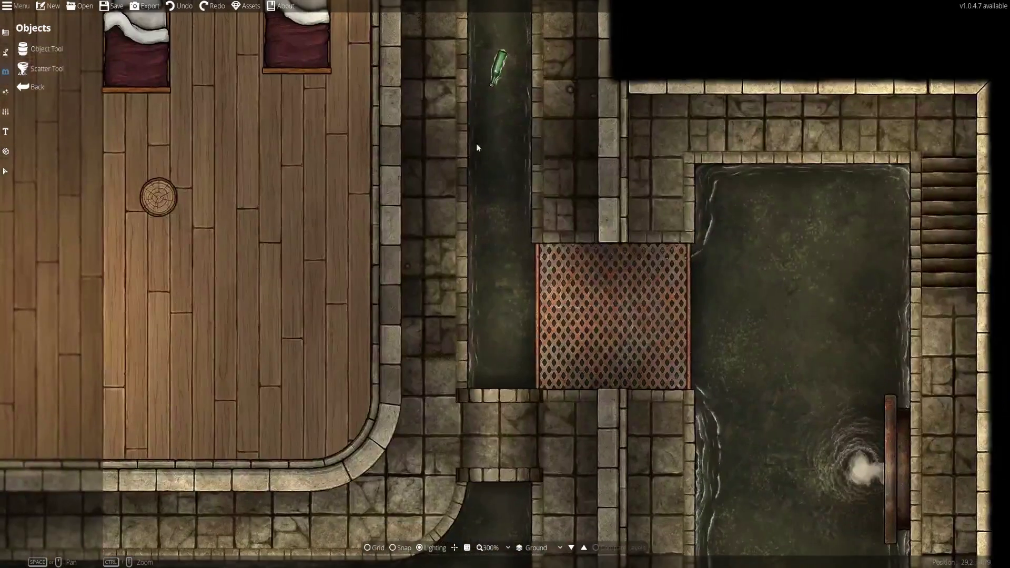
scroll(190, 121, up, 2)
With the Object Tool, search the library for "rubble" and select the Rubble Brick Stone Earthy Broken A32 asset.
click(40, 50)
click(39, 52)
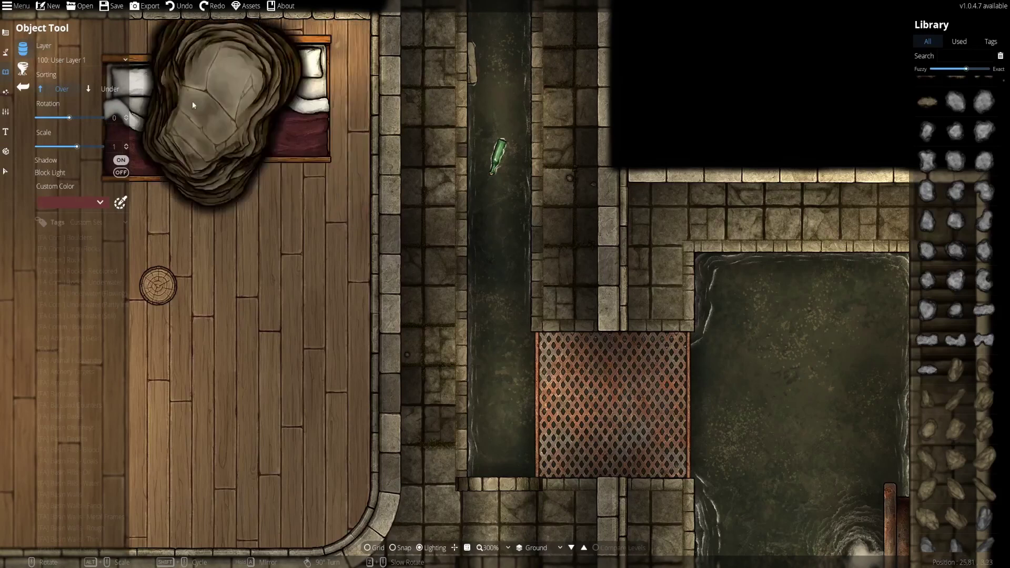
drag(468, 113, 474, 252)
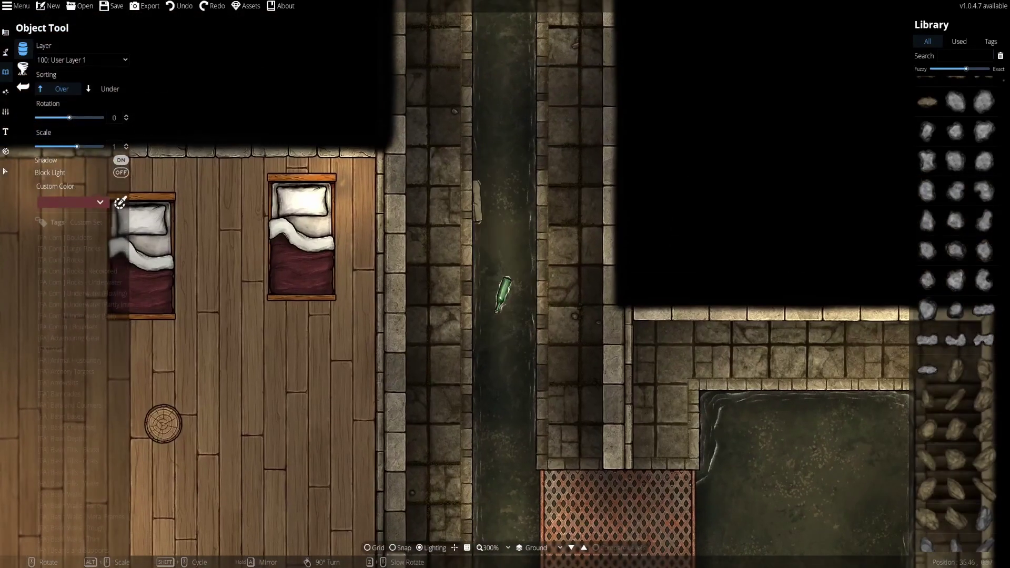
click(956, 56)
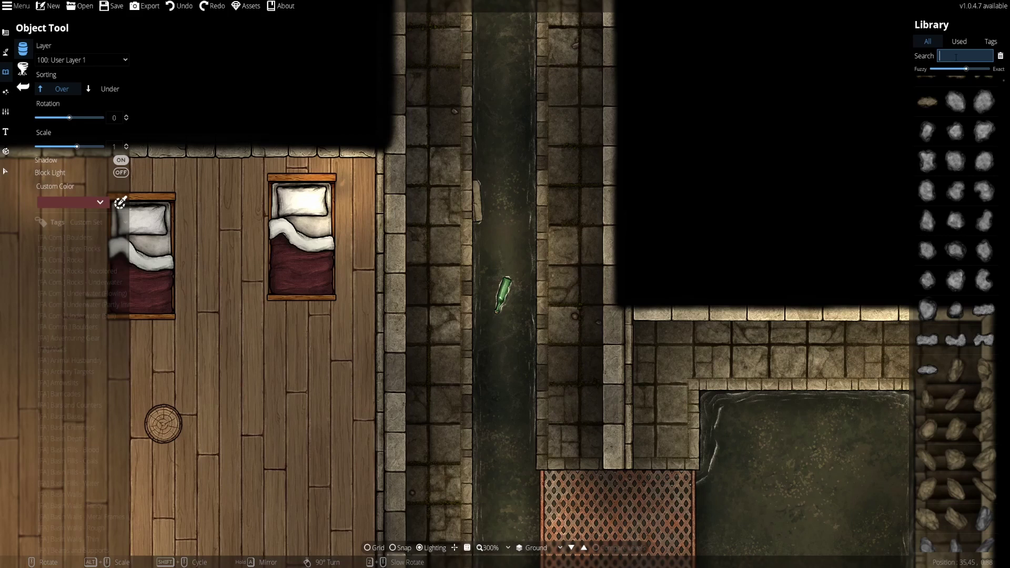
text(rubble)
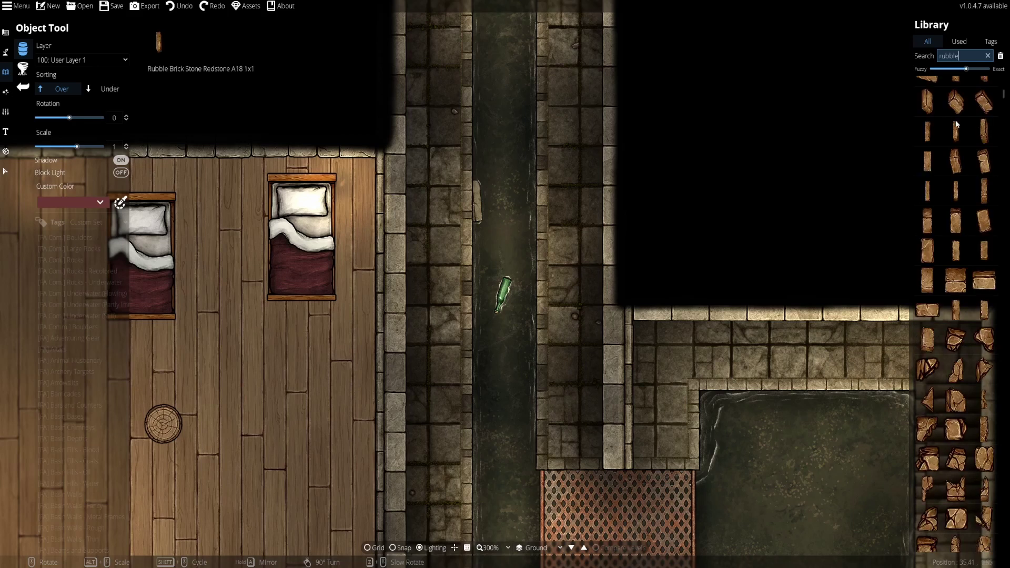
click(990, 102)
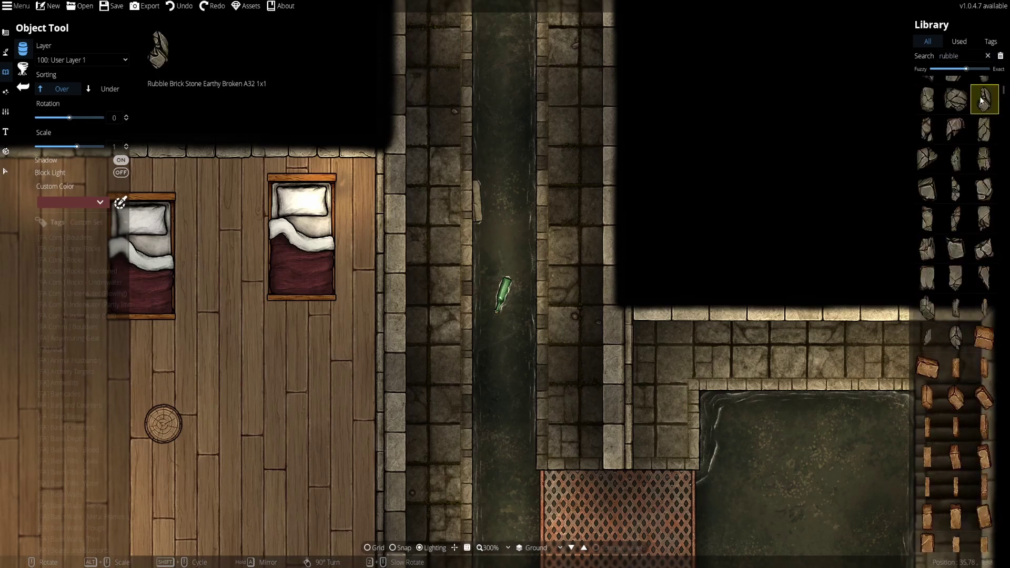
Select the Rubble Brick Stone Earthy Broken A33 asset and turn its shadow off.
click(935, 134)
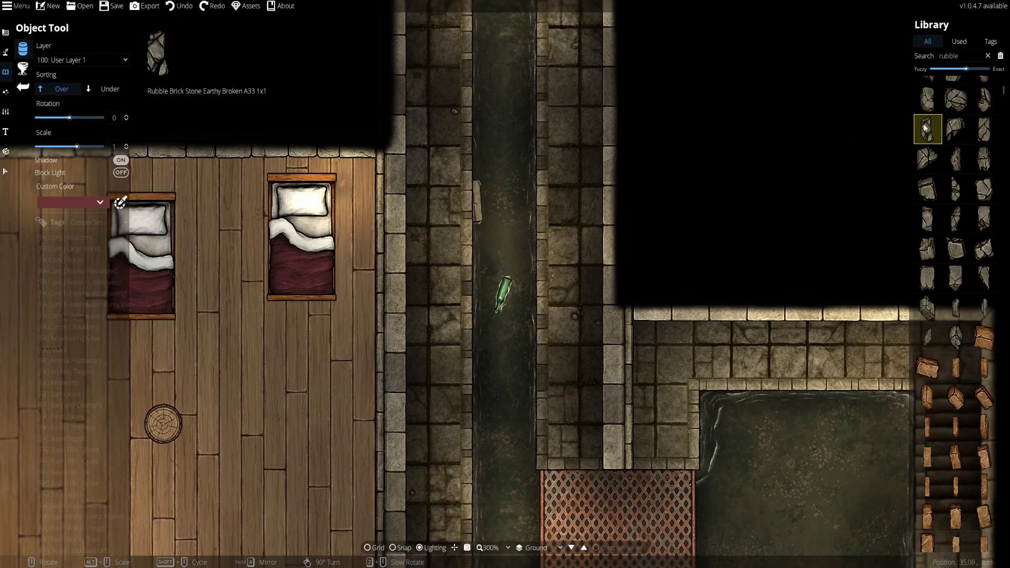
drag(591, 87, 563, 172)
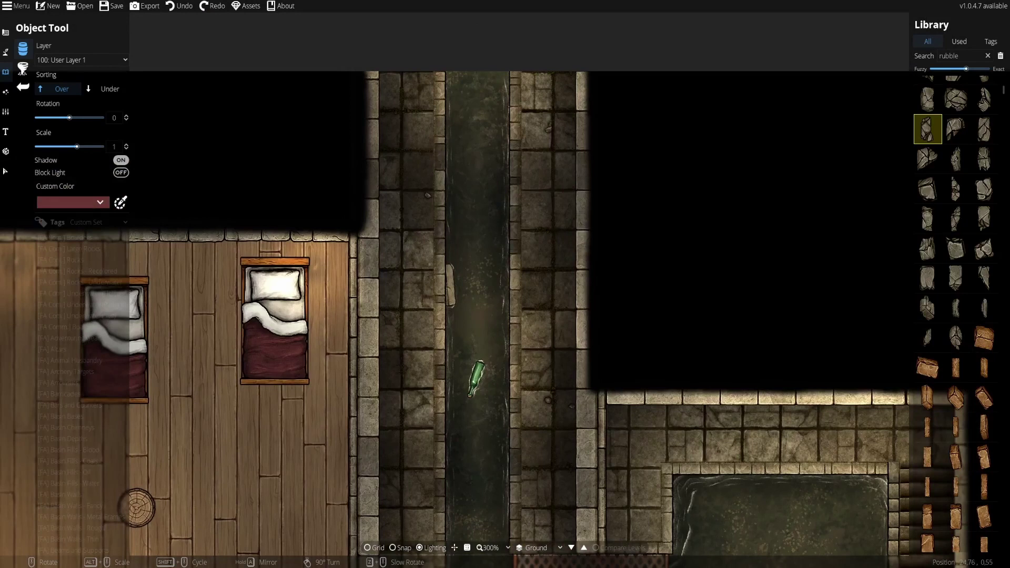
click(71, 60)
click(81, 147)
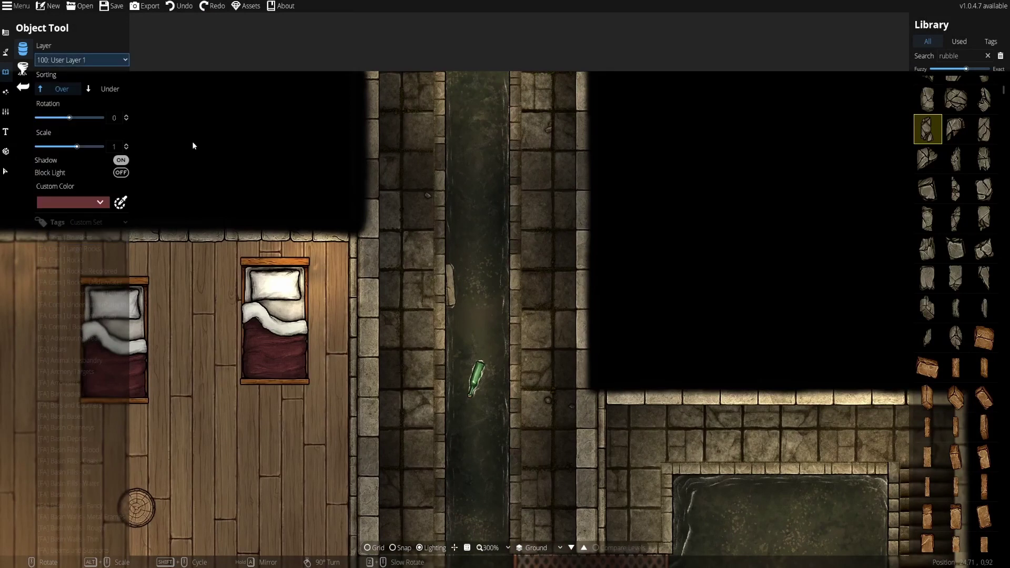
click(121, 160)
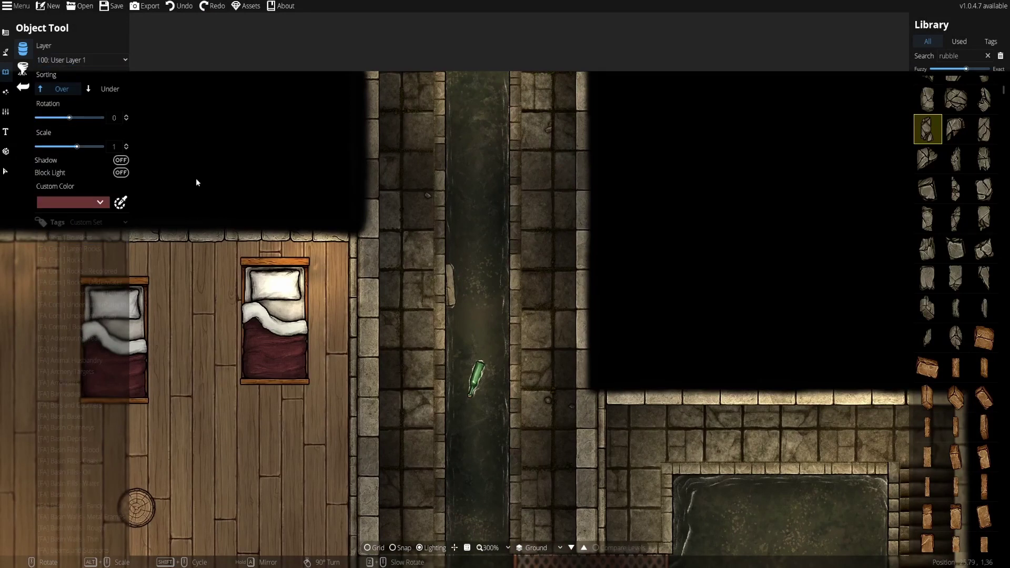
Set the object layer to 200: User Layer 2 and place broken bricks against the outer walls of both walkways near the canal's north end.
drag(460, 284, 458, 257)
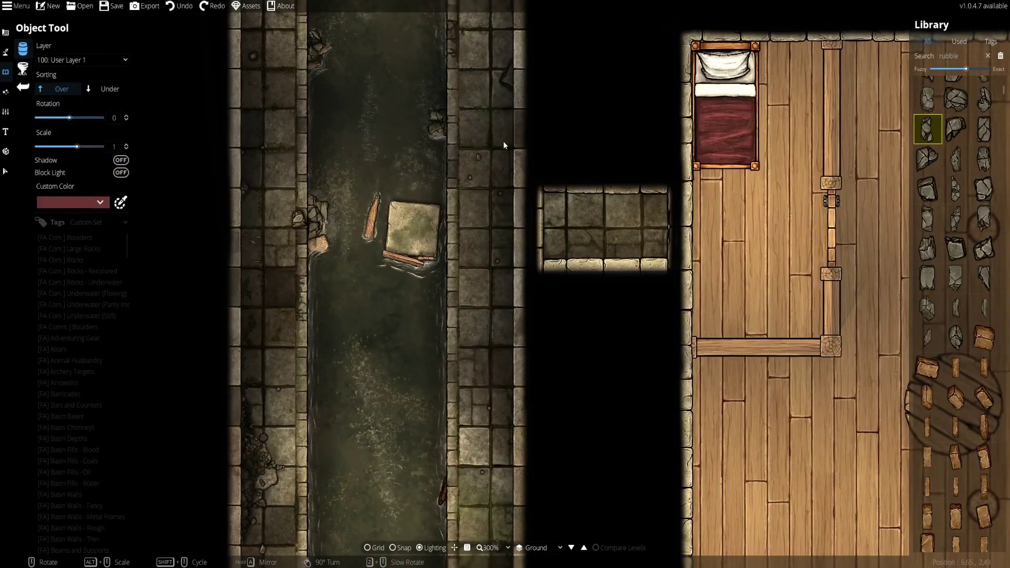
click(91, 59)
click(62, 154)
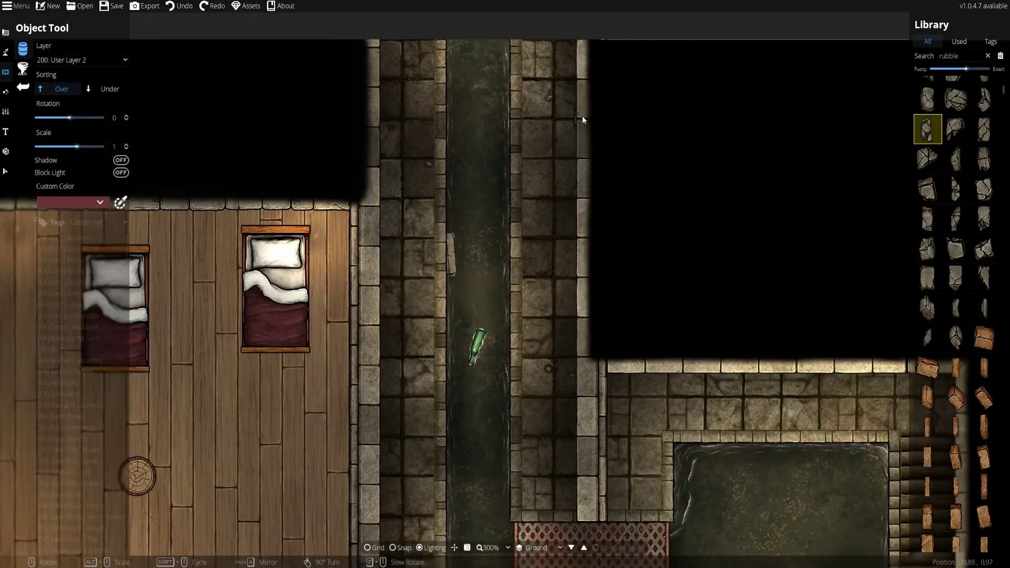
click(576, 137)
click(953, 159)
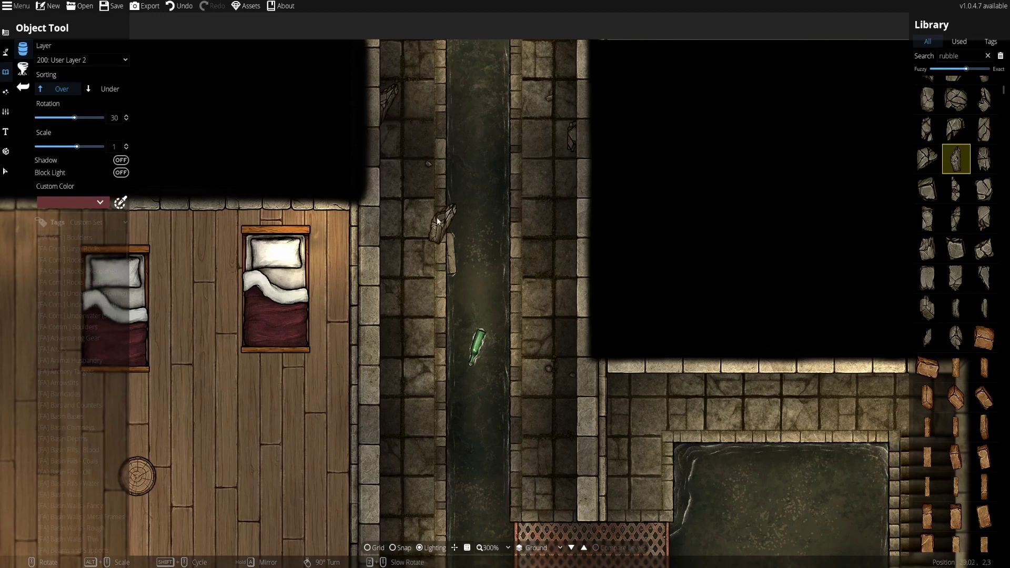
Browse the rubble brick assets, scale a narrow brick down, and place it against the west walkway's outer wall, across from the rusty grate.
click(927, 337)
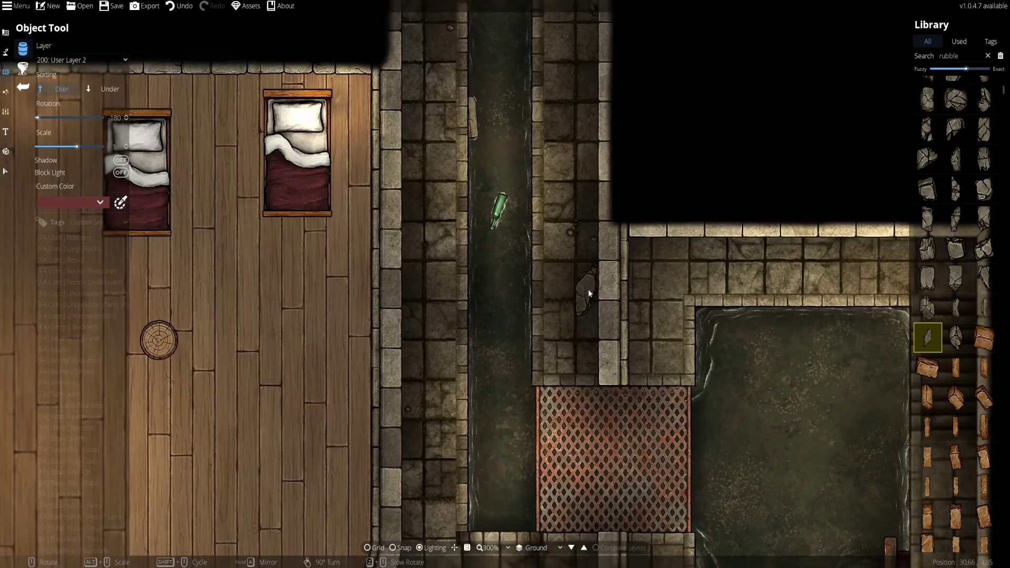
scroll(590, 293, down, 1)
scroll(425, 347, down, 12)
drag(408, 356, 404, 356)
scroll(969, 239, up, 4)
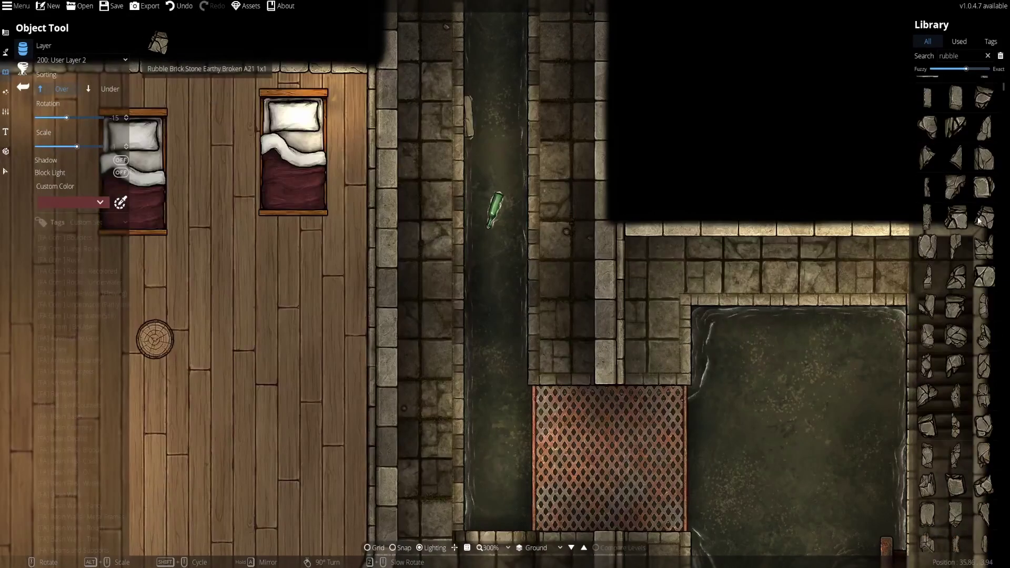
scroll(979, 221, up, 3)
click(927, 157)
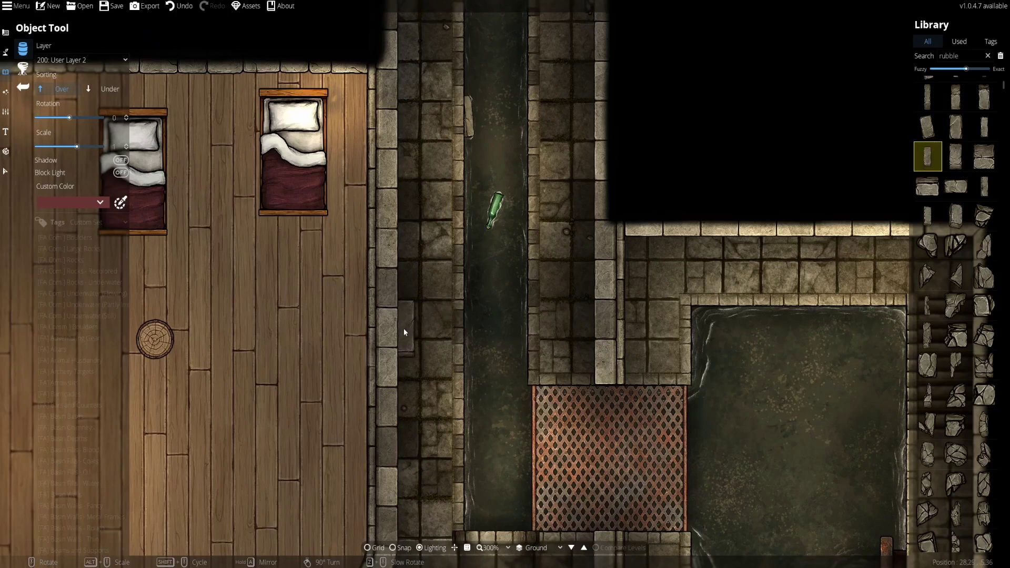
alt+scroll(400, 329, down, 1)
alt+scroll(403, 329, down, 1)
scroll(403, 333, down, 1)
click(401, 358)
Place a stone brick at scale 0.7 against the outer wall of the east walkway.
click(928, 185)
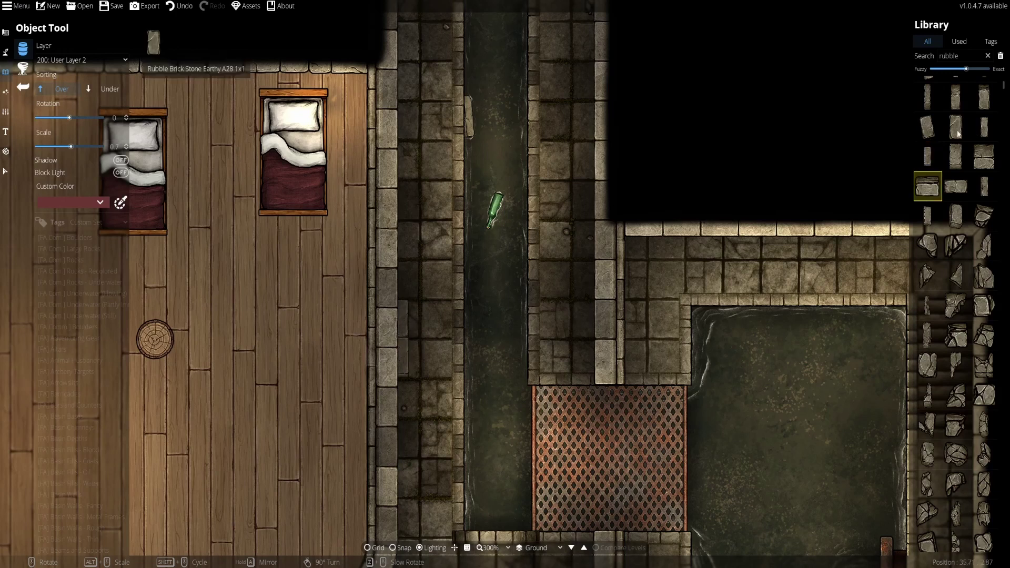
click(951, 100)
shift+scroll(836, 159, up, 1)
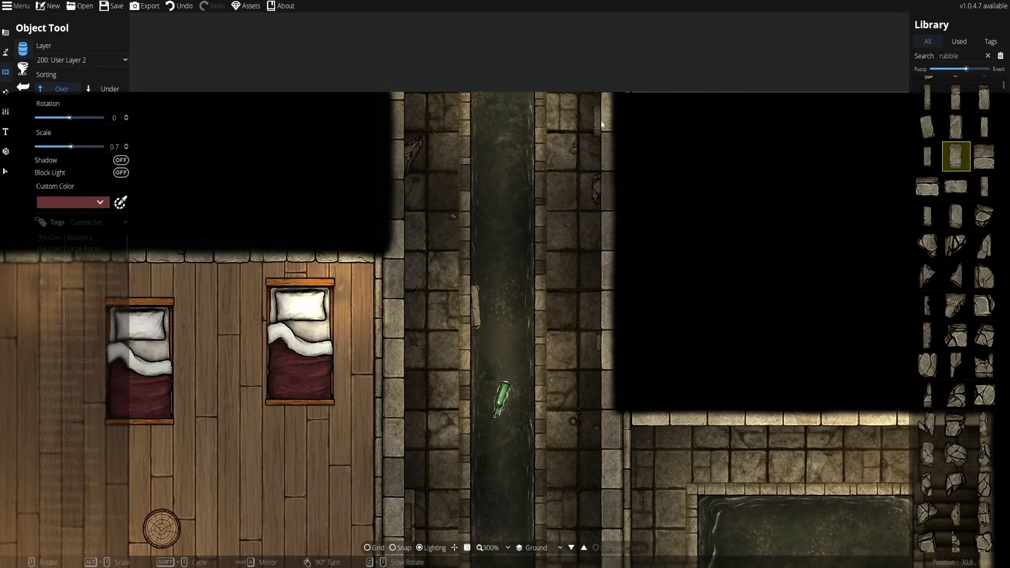
Reduce the brick's scale to 0.6 and set its layer to 300: User Layer 3.
scroll(414, 168, up, 3)
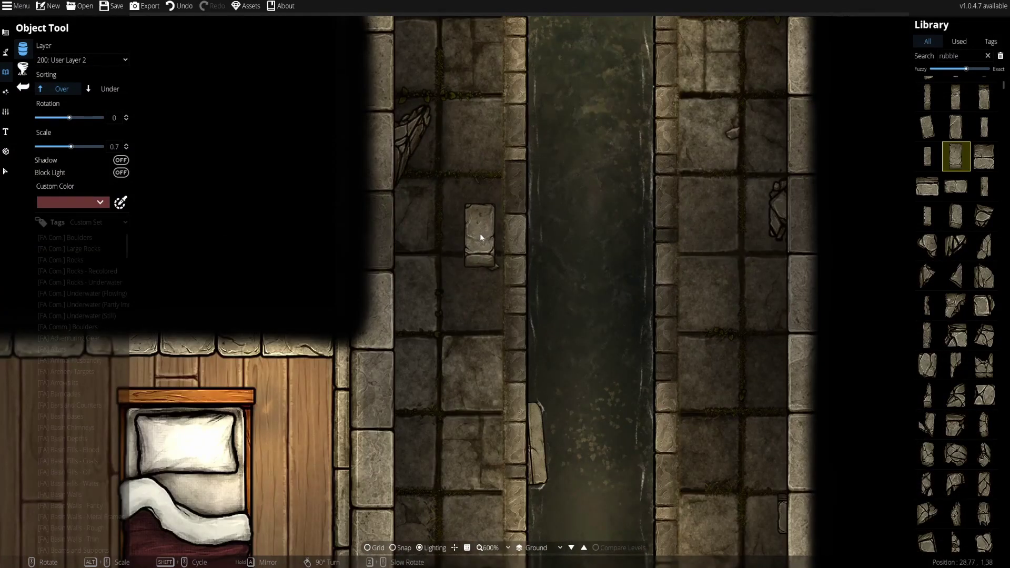
scroll(480, 232, up, 1)
alt+scroll(488, 223, down, 1)
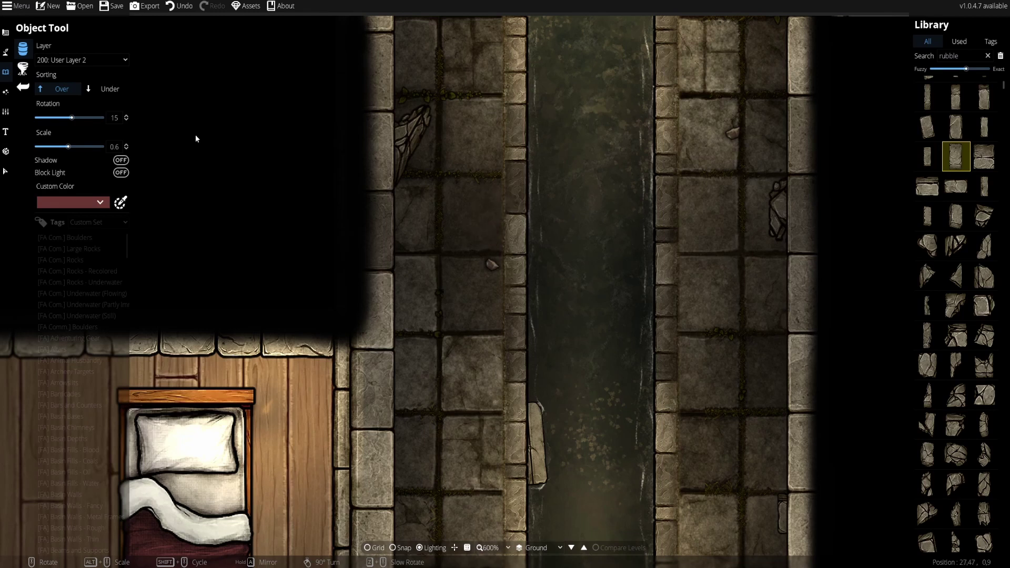
click(82, 60)
click(68, 158)
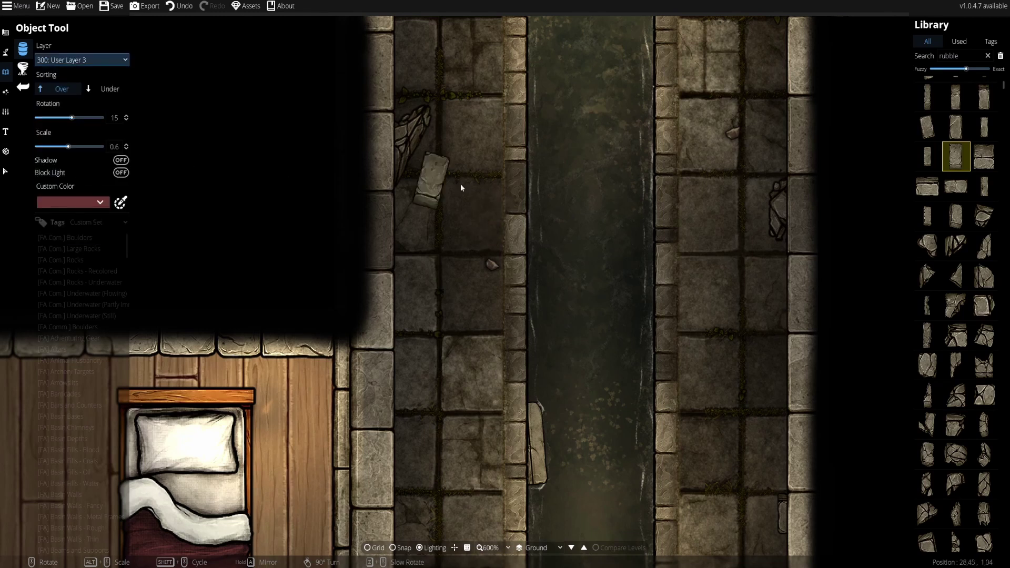
Switch to a plainer narrow brick and place it at rotation 5 on the canal-side edge of the west walkway, near the north end.
scroll(496, 211, down, 2)
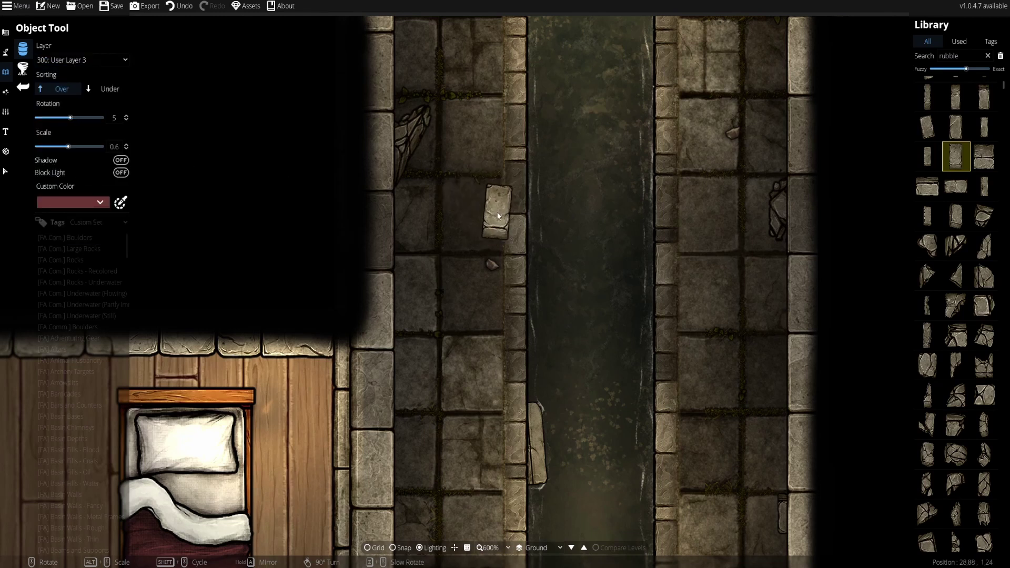
shift+scroll(494, 206, up, 1)
scroll(499, 210, up, 3)
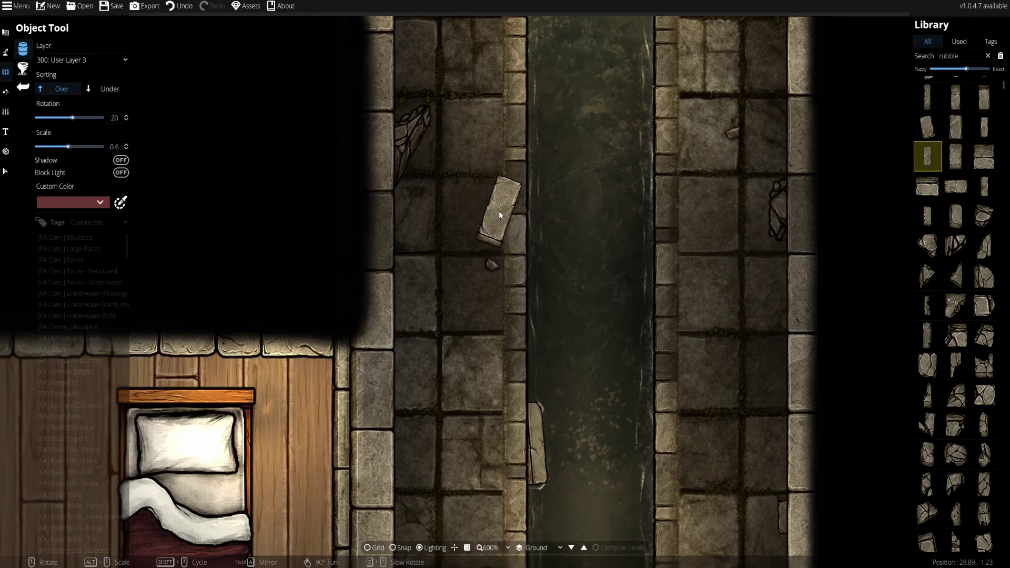
scroll(500, 211, down, 3)
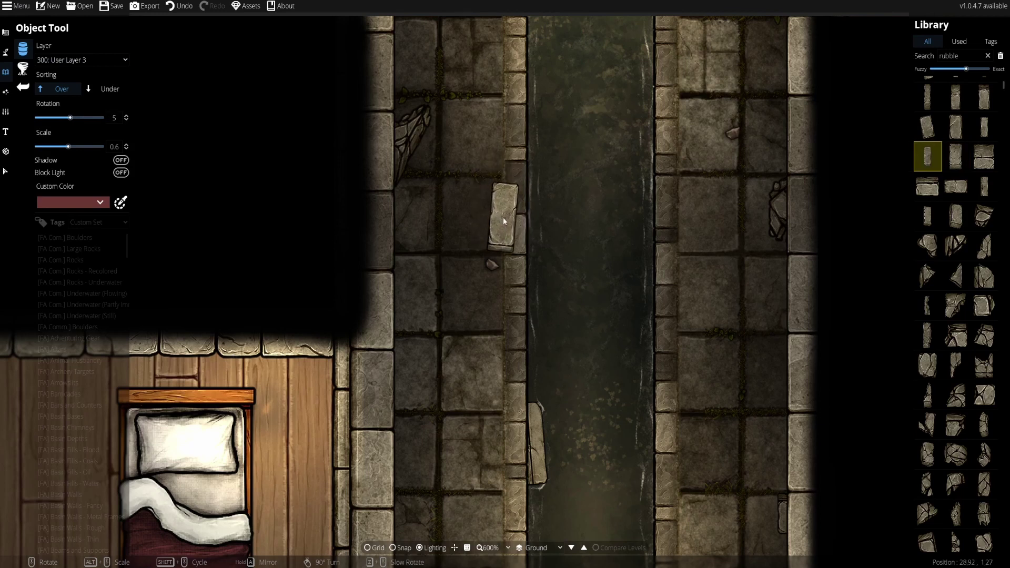
click(502, 216)
scroll(526, 237, up, 3)
Place a narrow brick rotated -10 degrees beside the lower west walkway rubble, undoing the first placement and putting it closer to the wall.
drag(518, 290, 512, 187)
ctrl+scroll(512, 187, down, 3)
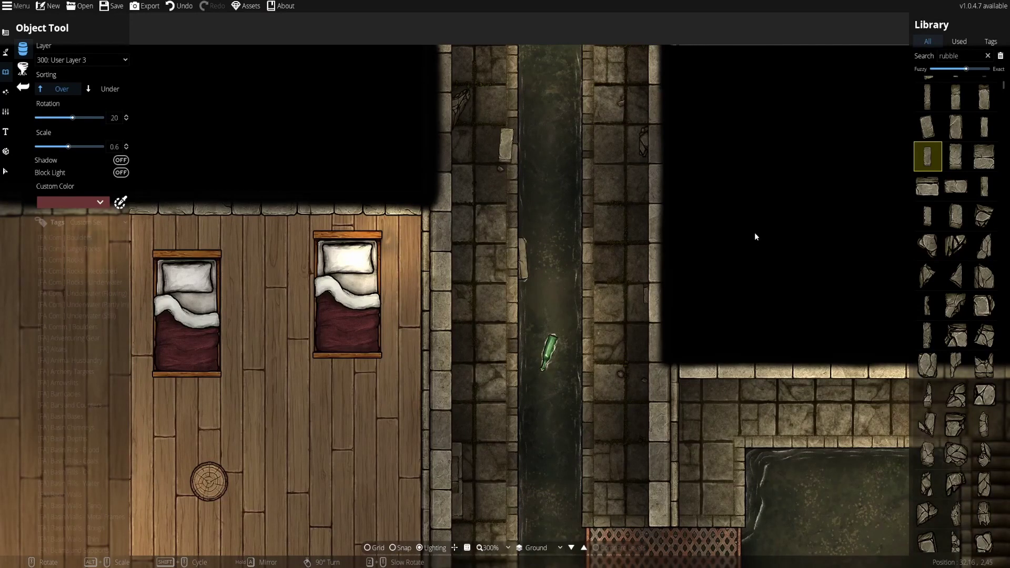
click(930, 226)
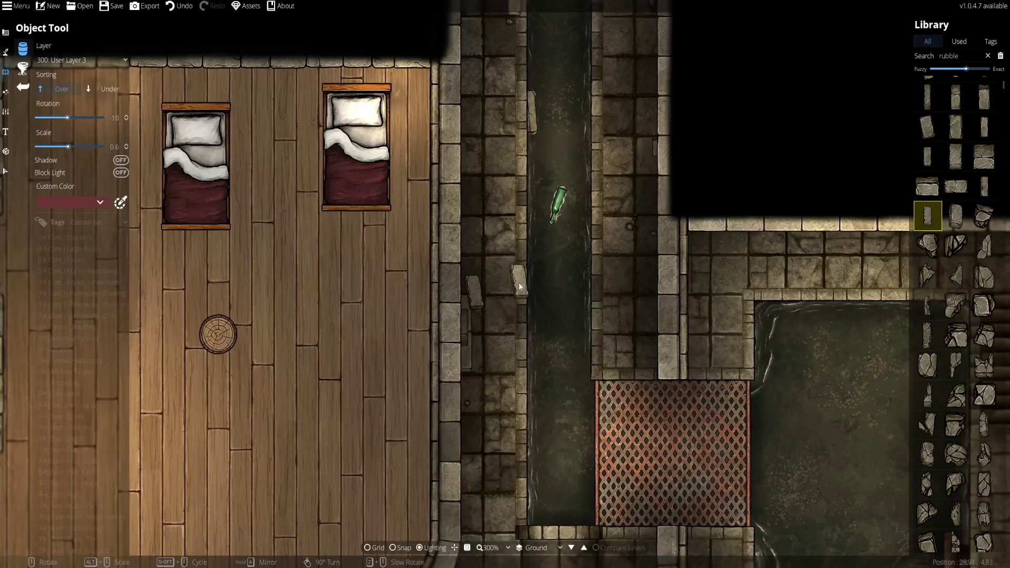
ctrl+scroll(526, 285, up, 1)
drag(535, 268, 515, 319)
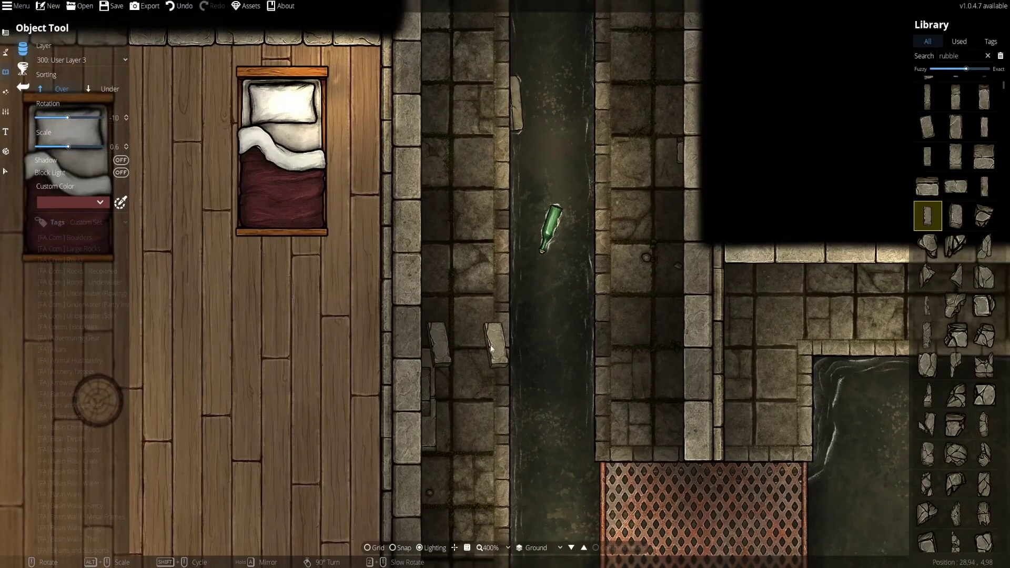
key(ctrl+z)
click(435, 335)
Set sorting to Under and tuck broken stone fragments beneath the south end of the brick on the west walkway.
click(955, 274)
click(108, 88)
click(441, 359)
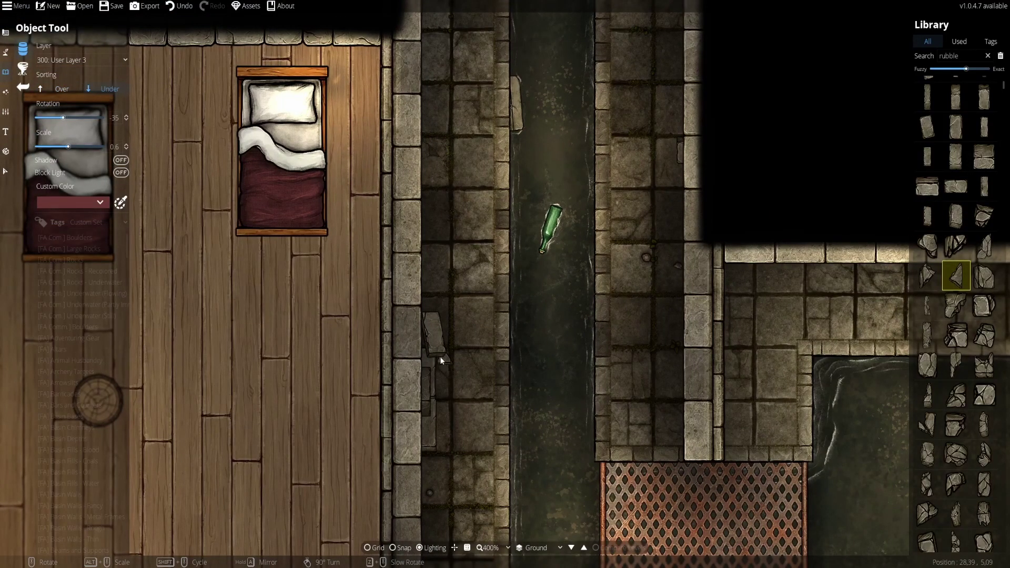
click(956, 365)
scroll(626, 406, up, 2)
Browse further through the rubble results and select a sparse scattered glass pile.
scroll(967, 391, down, 8)
drag(1003, 92, 999, 209)
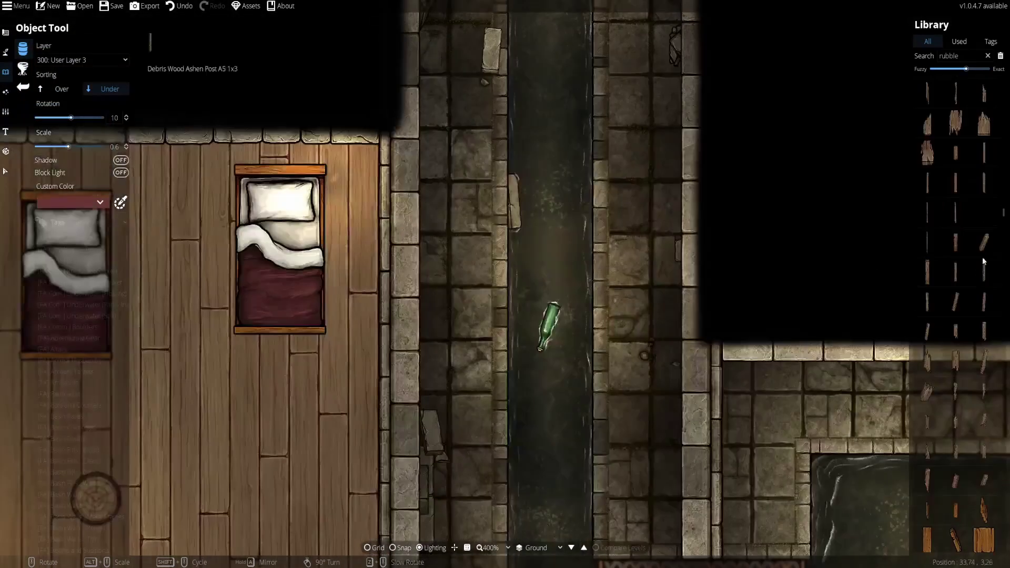
drag(1002, 213, 1001, 261)
click(985, 226)
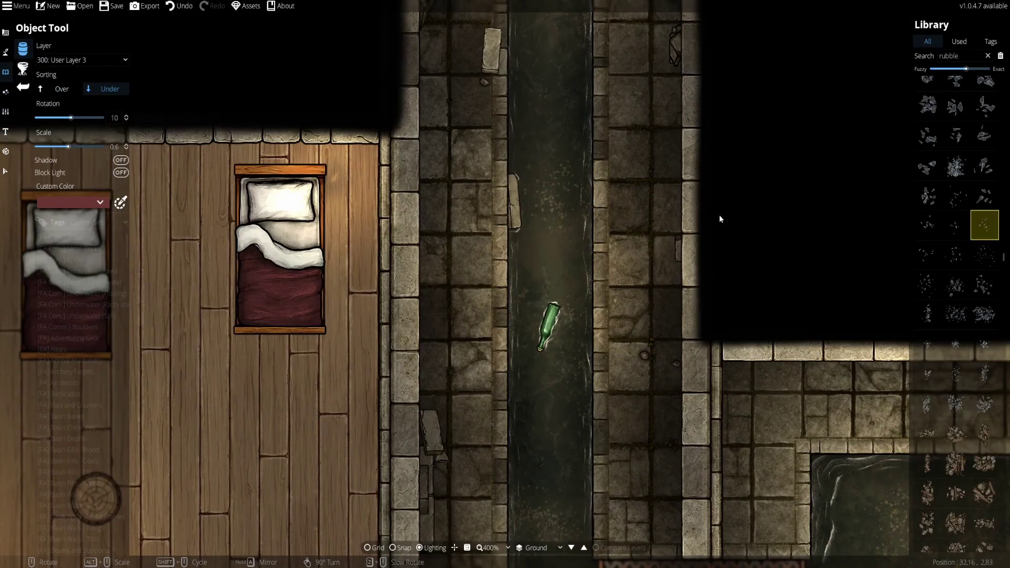
Compare the glass edge and glass pile assets and choose a sparse blue glass scattering for the east walkway.
drag(634, 154, 618, 239)
scroll(953, 190, down, 5)
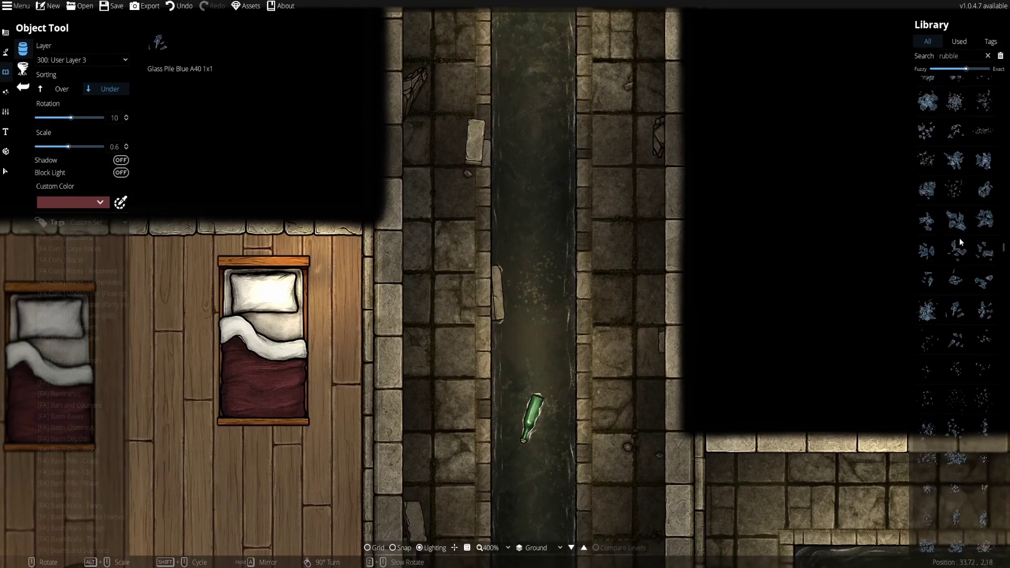
scroll(958, 238, up, 5)
scroll(958, 245, down, 3)
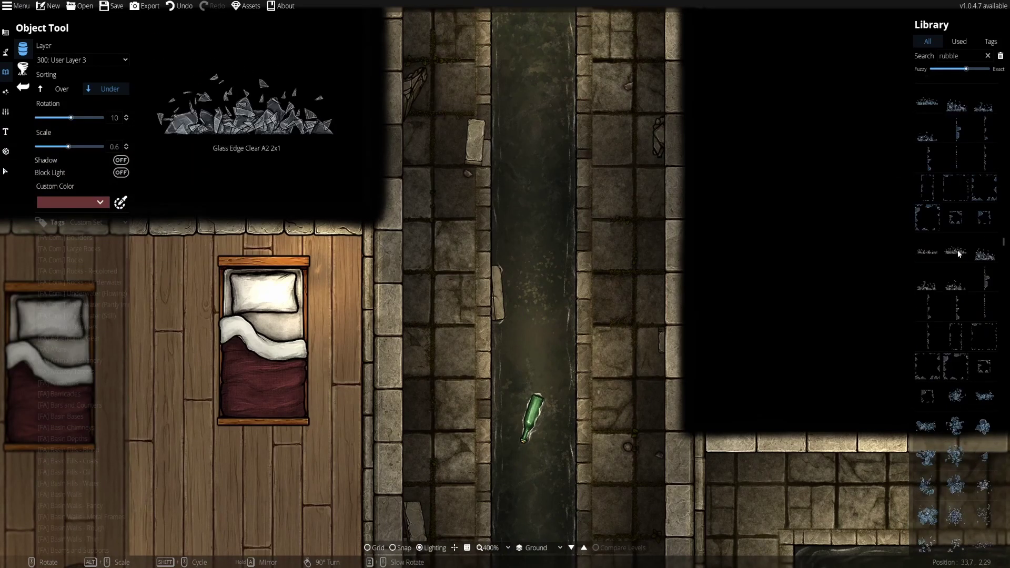
key(w)
key(w)
scroll(661, 226, up, 1)
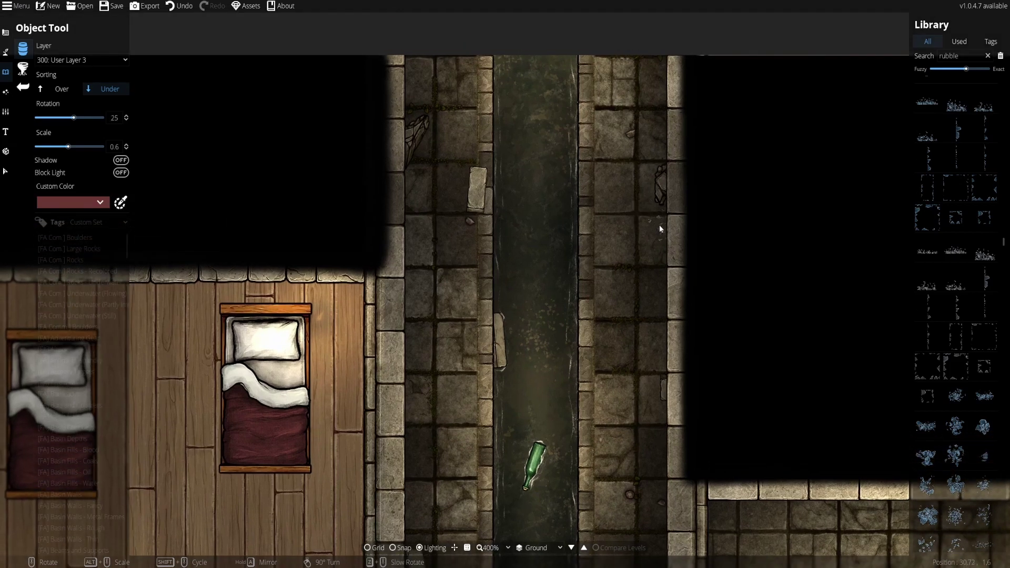
scroll(658, 225, down, 2)
scroll(930, 285, down, 2)
click(927, 221)
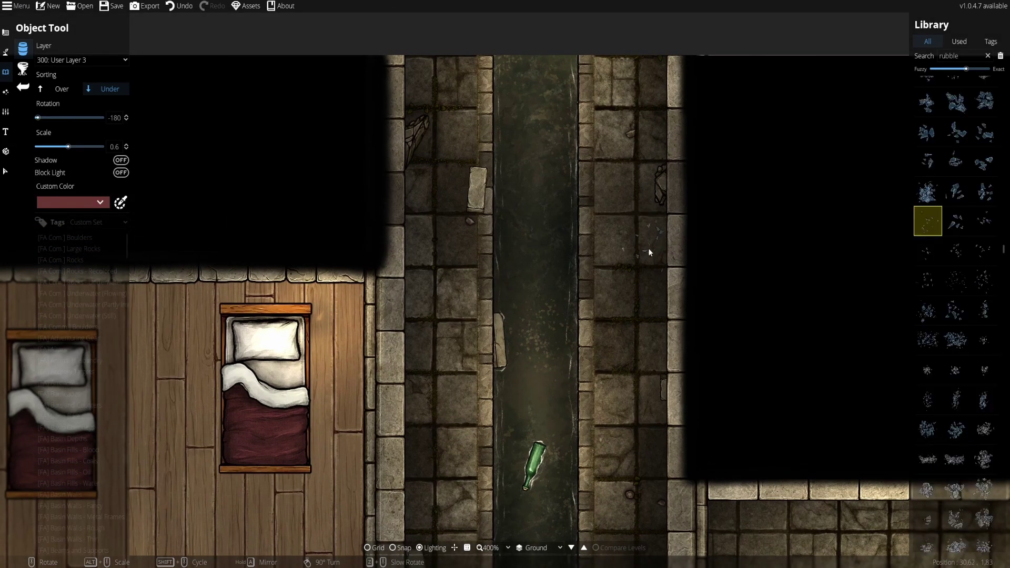
Undo the last glass placement and place the shards again on the east walkway using layer 200: User Layer 2.
click(180, 6)
click(82, 61)
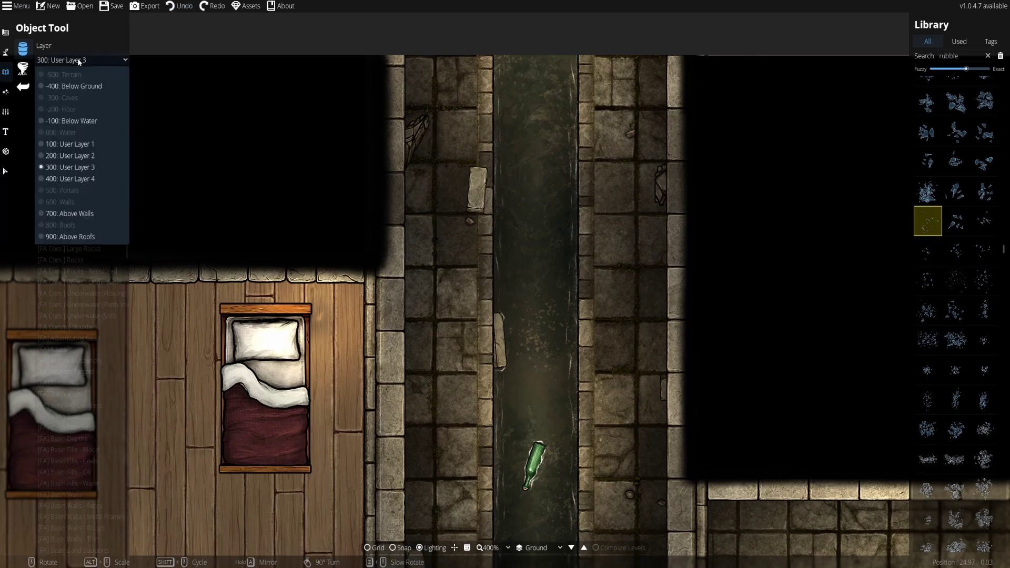
click(77, 157)
click(649, 249)
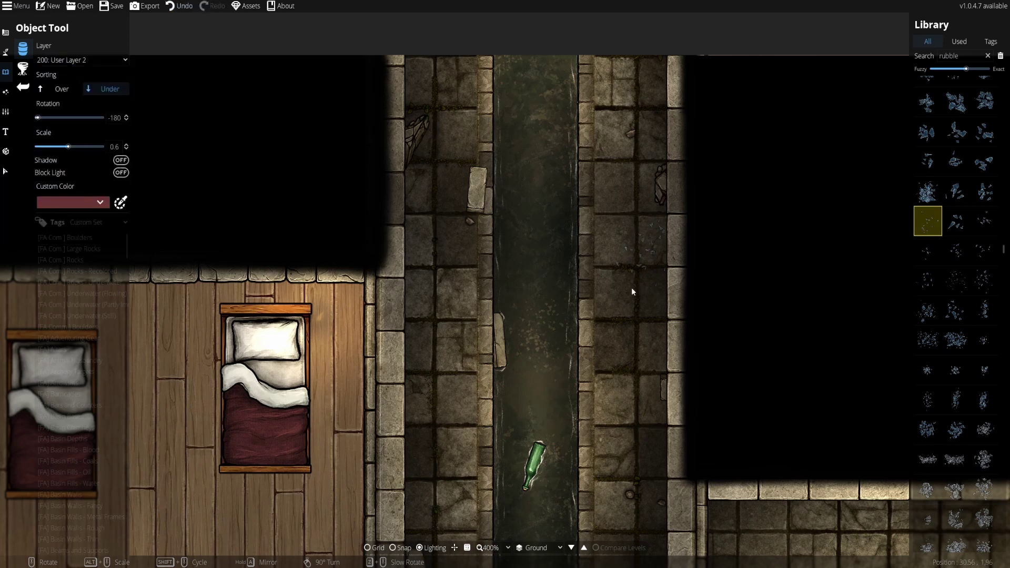
Place a smaller glass scattering on the west walkway, just north of the stacked bricks by the wall.
drag(620, 322, 608, 201)
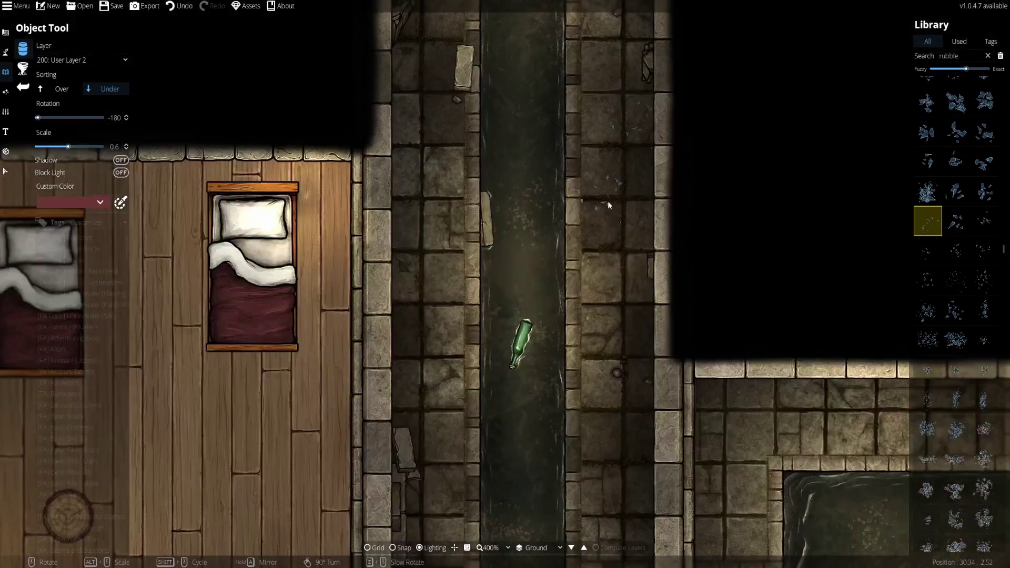
click(932, 254)
drag(470, 182, 460, 163)
key(s)
key(d)
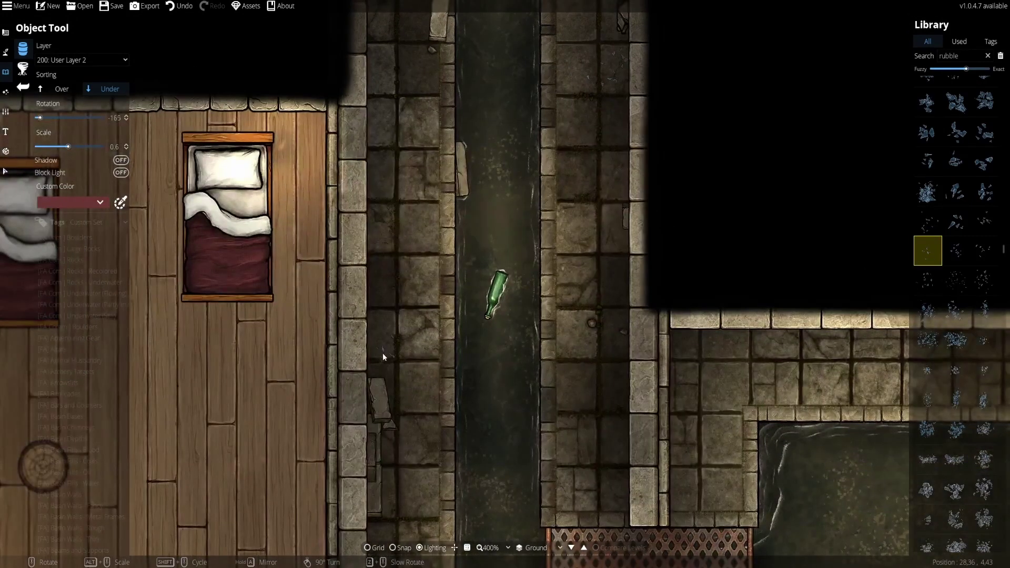
scroll(382, 343, down, 3)
Browse the rubble pile assets and select a narrow, elongated scattering of small stones for the west walkway's wall side.
scroll(958, 263, down, 2)
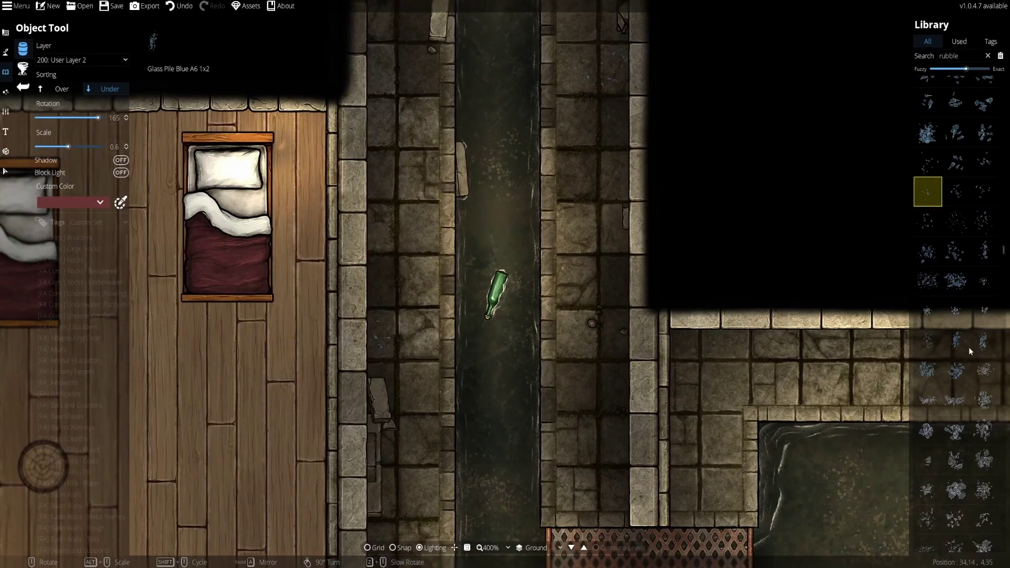
scroll(973, 328, down, 10)
scroll(972, 311, down, 10)
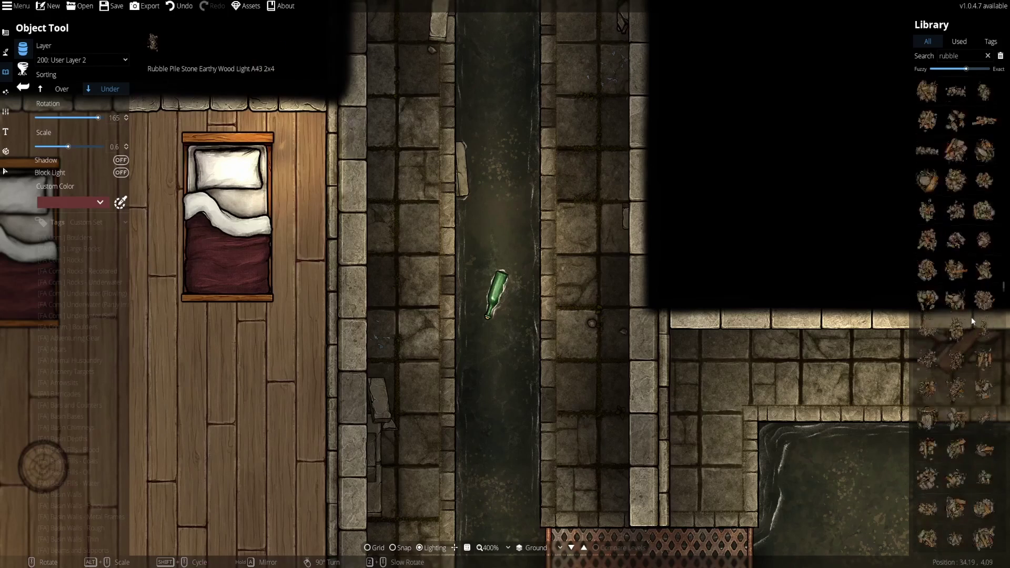
click(927, 200)
scroll(458, 215, down, 11)
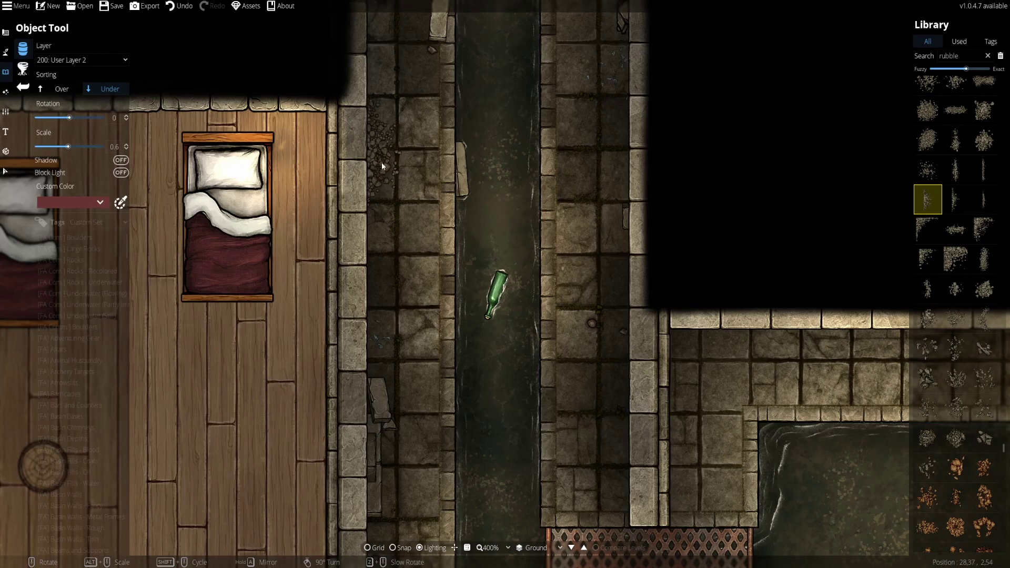
Scatter narrow strips of small stone rubble around the stacked bricks along the wall side of the west walkway.
click(377, 387)
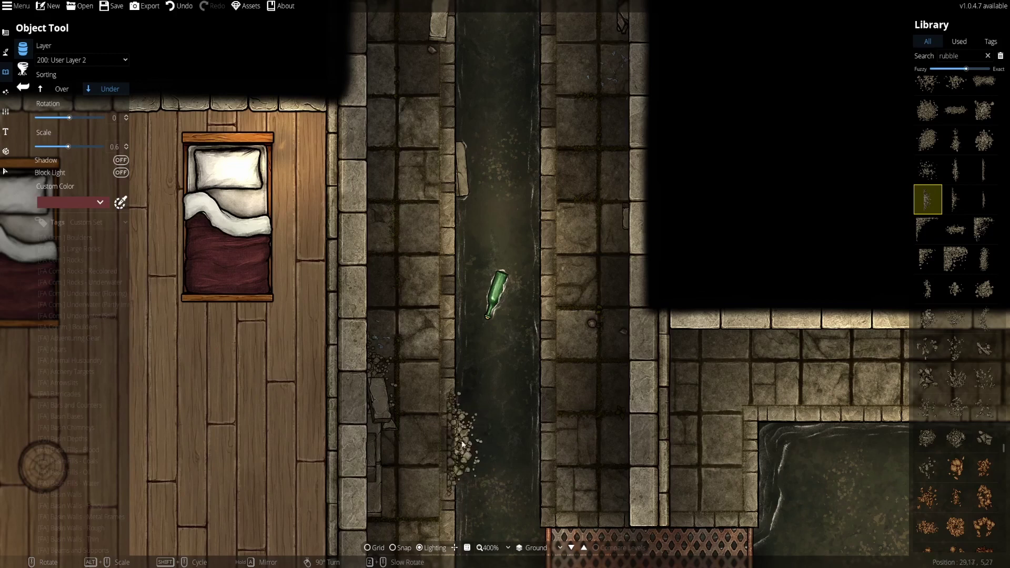
key(Down)
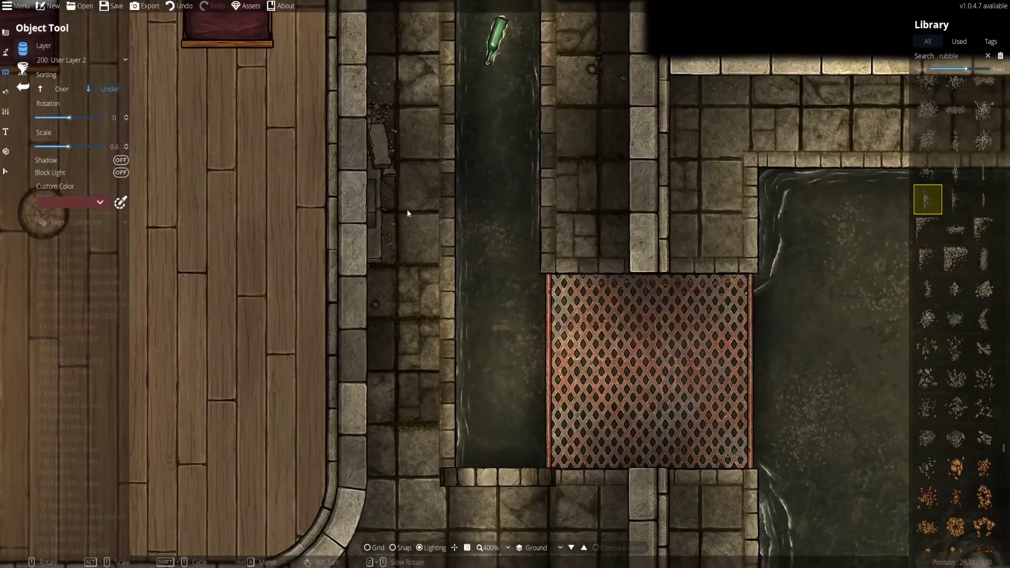
click(984, 198)
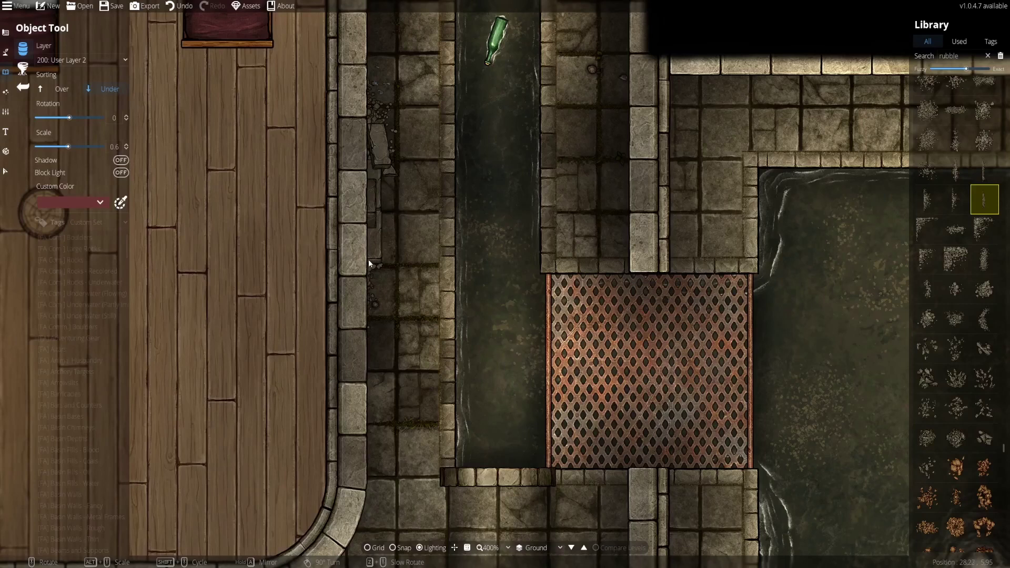
key(w)
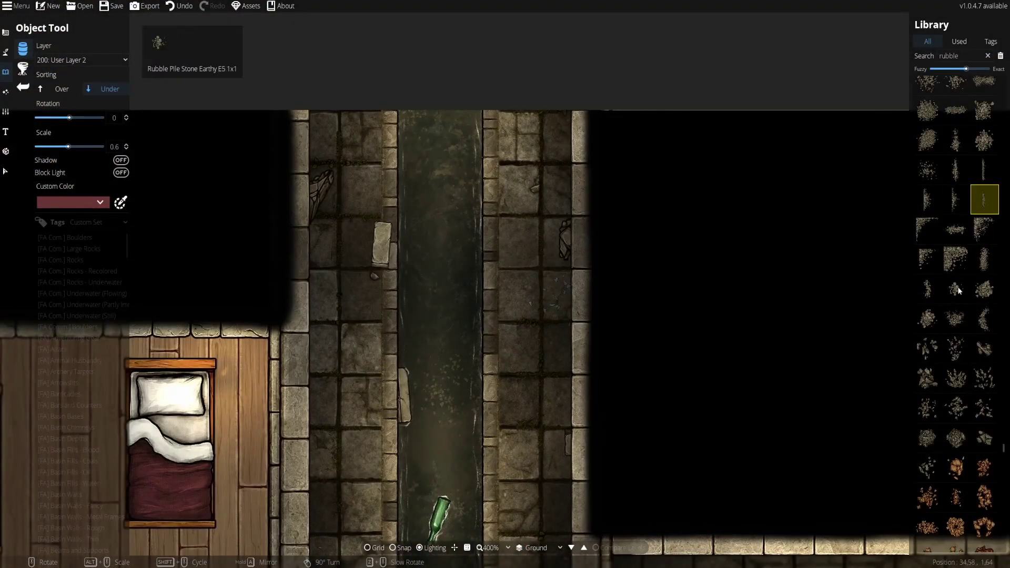
Place the Rubble Pile Stone Earthy F12 1x1 asset on the broken stones beside the east walkway's outer wall.
click(979, 350)
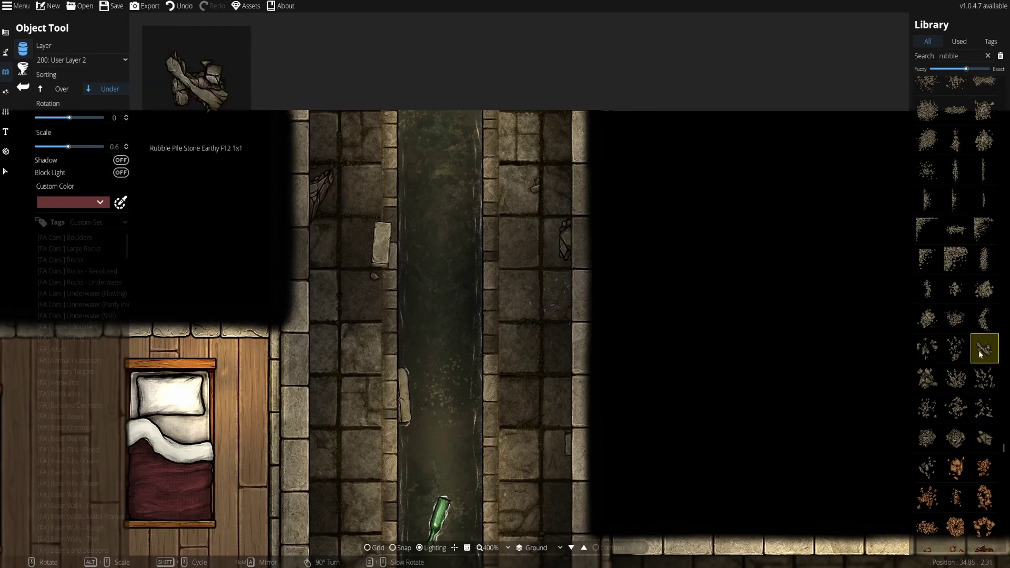
click(570, 257)
drag(579, 348, 596, 233)
Search the asset library for moss.
drag(976, 56, 913, 58)
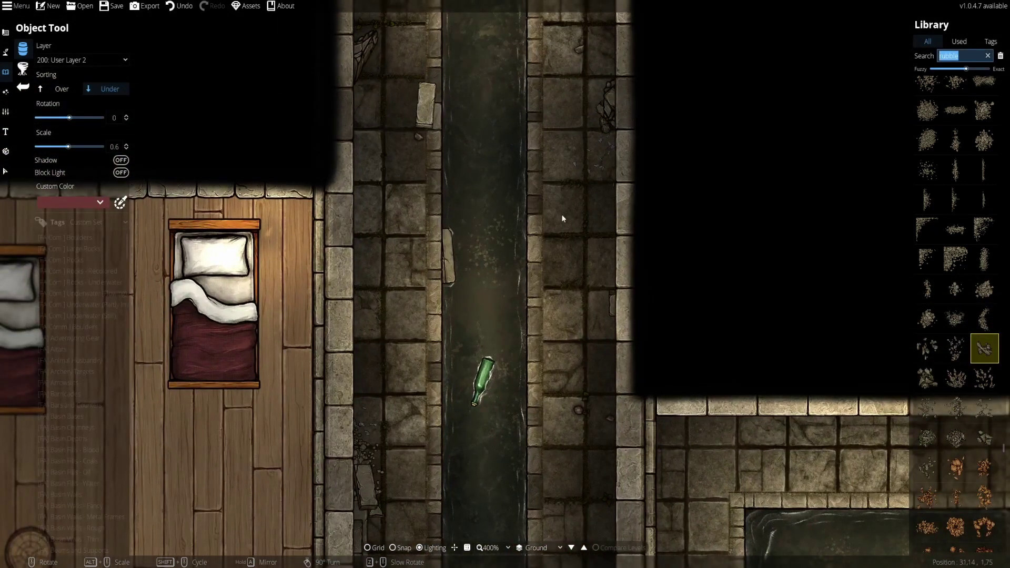
drag(468, 358, 490, 127)
scroll(552, 100, down, 1)
drag(558, 90, 576, 243)
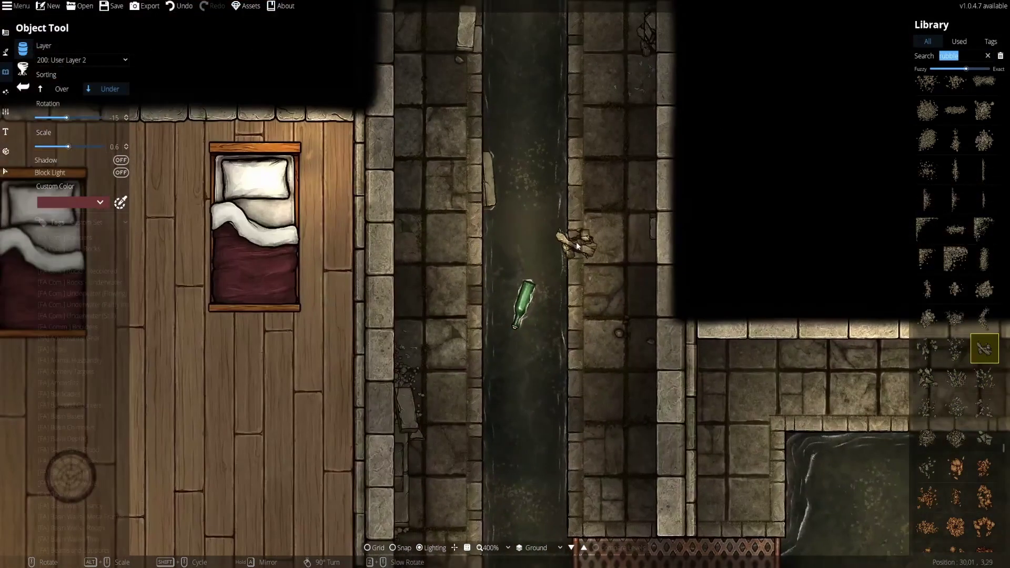
text(ss)
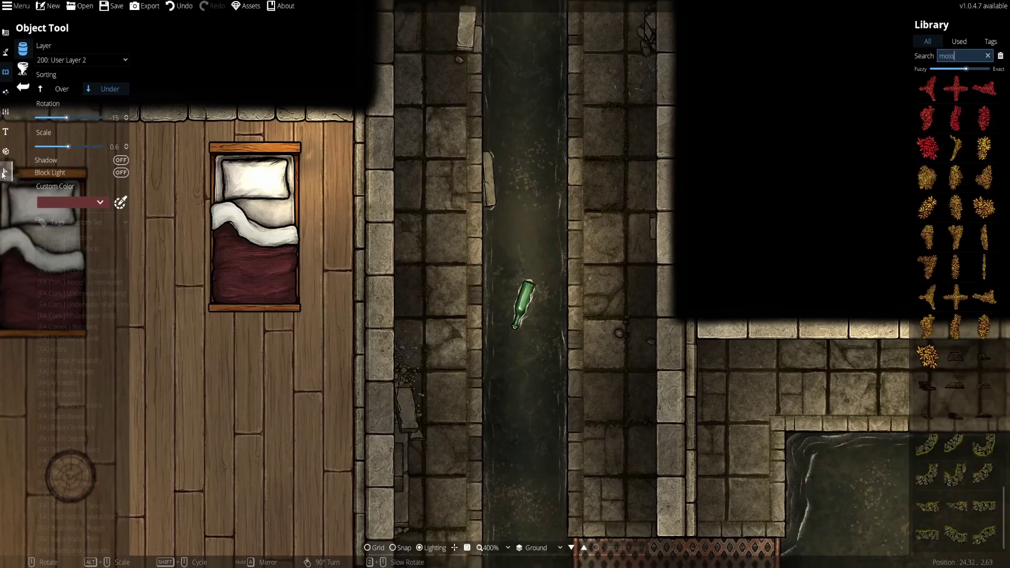
Select the existing moss on the far west canal's walkway edge and reuse its custom color b85e5f2f for placing objects.
click(6, 171)
drag(510, 272, 741, 272)
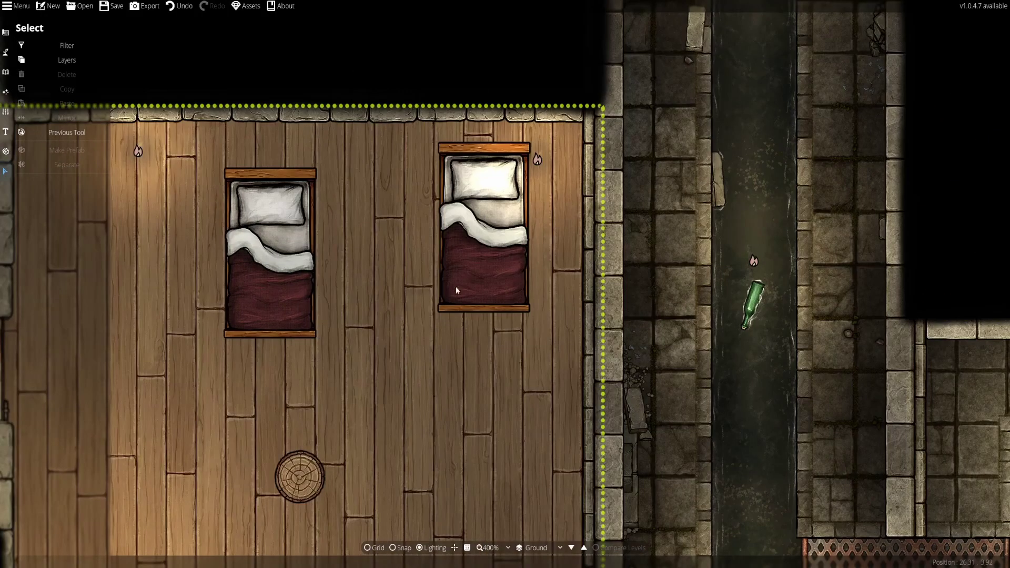
scroll(455, 286, down, 3)
drag(281, 432, 552, 313)
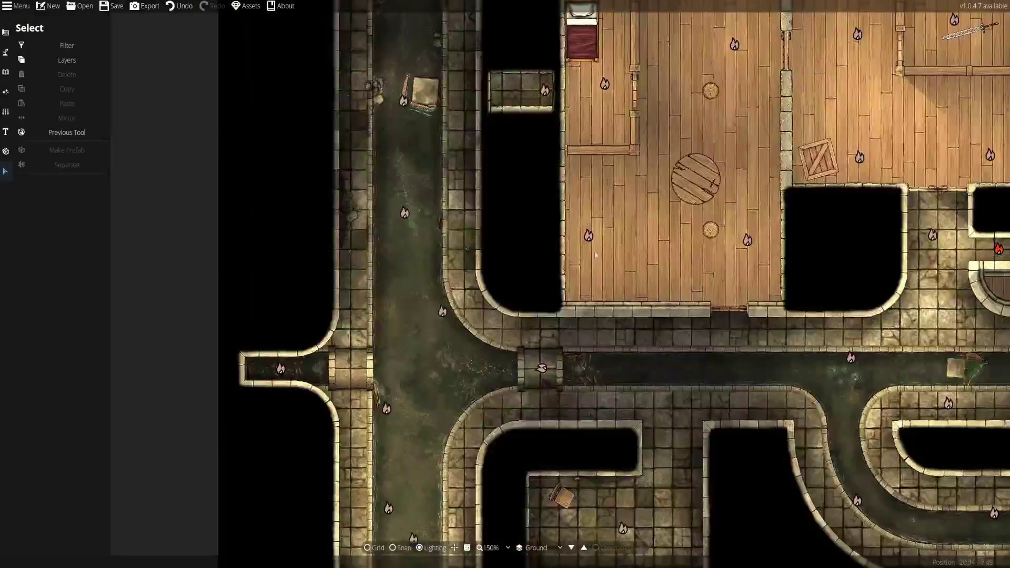
scroll(462, 252, up, 2)
scroll(354, 229, up, 1)
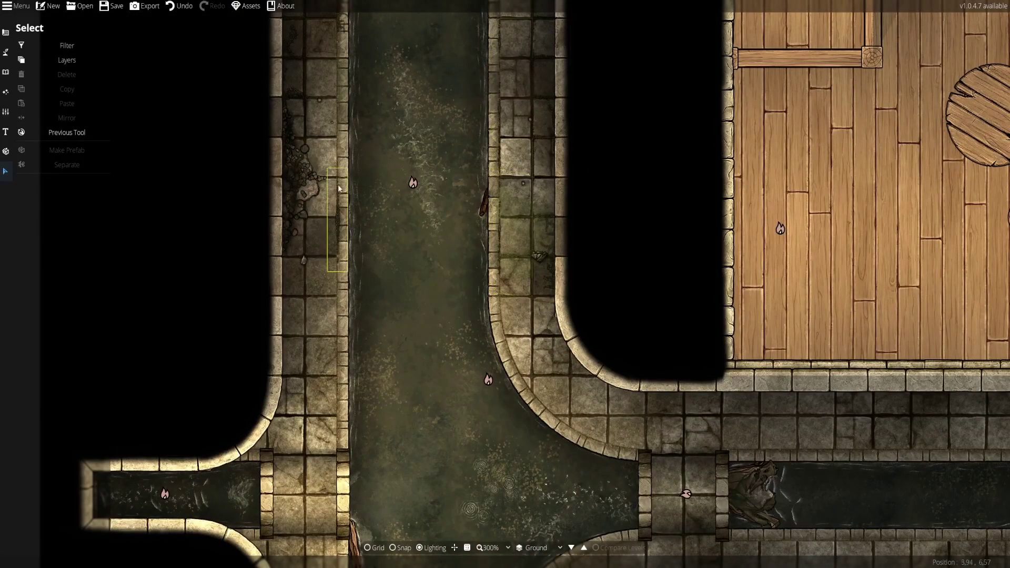
click(337, 225)
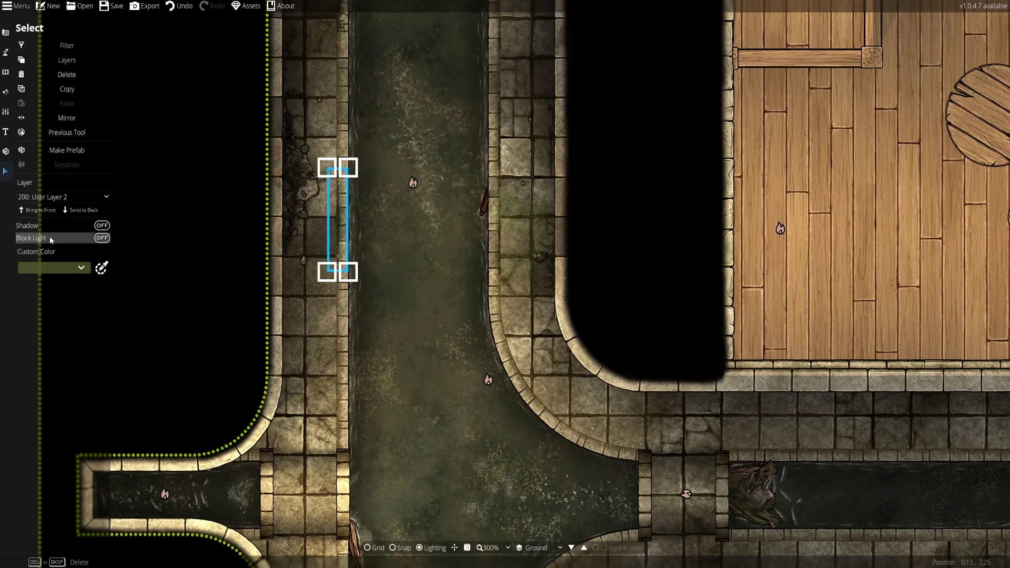
click(80, 267)
click(102, 268)
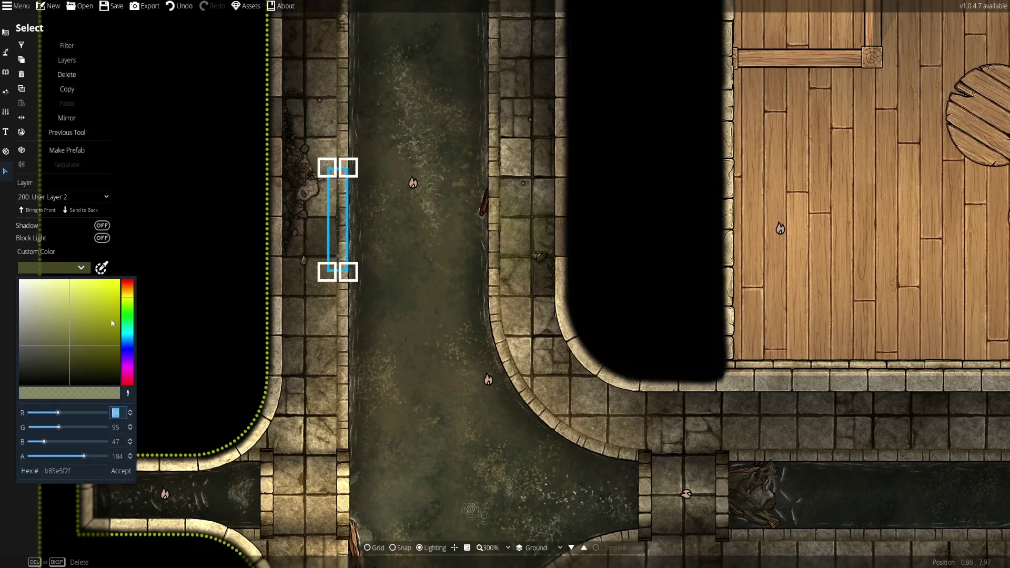
click(121, 470)
click(5, 69)
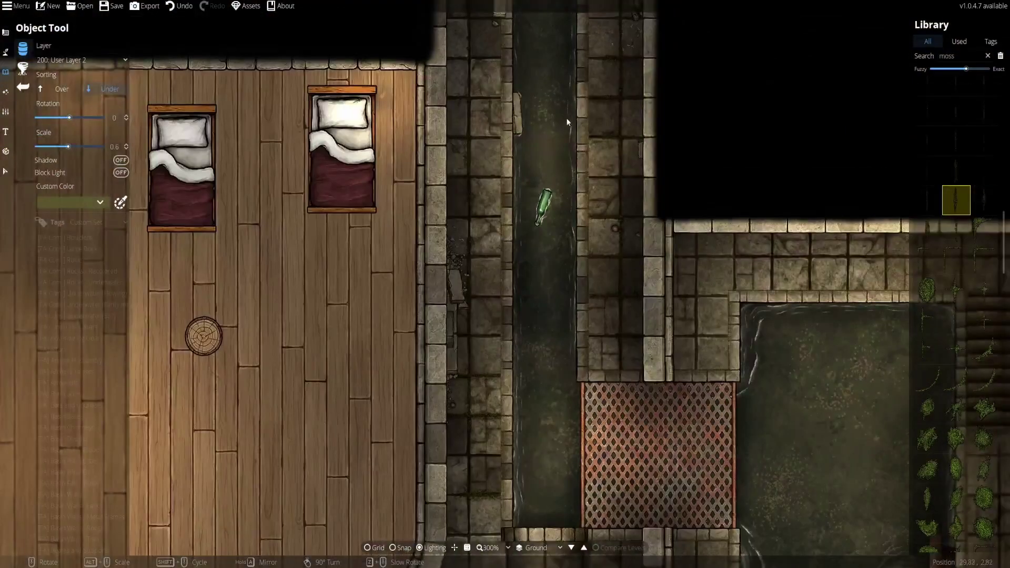
Place straight olive moss strips at scale 0.6 in the paving joints of both canal walkways, sorted under existing objects.
drag(507, 97, 464, 243)
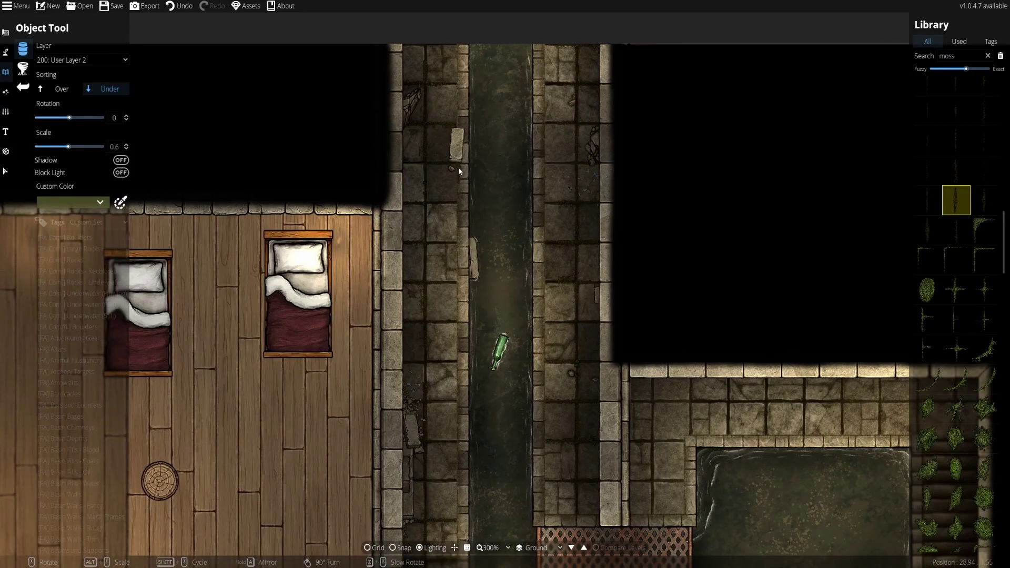
scroll(568, 241, up, 3)
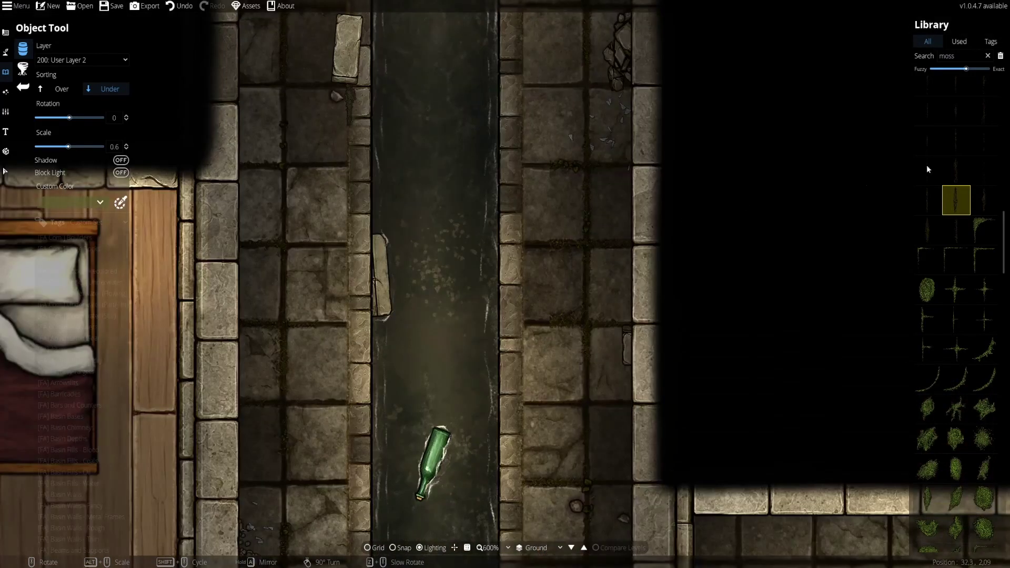
click(956, 140)
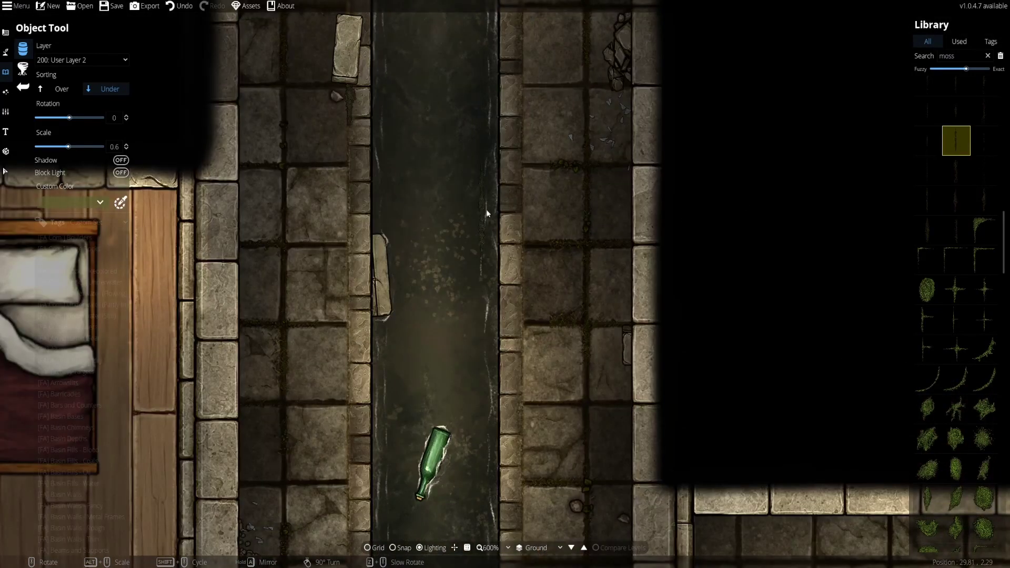
click(520, 204)
click(985, 91)
drag(548, 110, 543, 353)
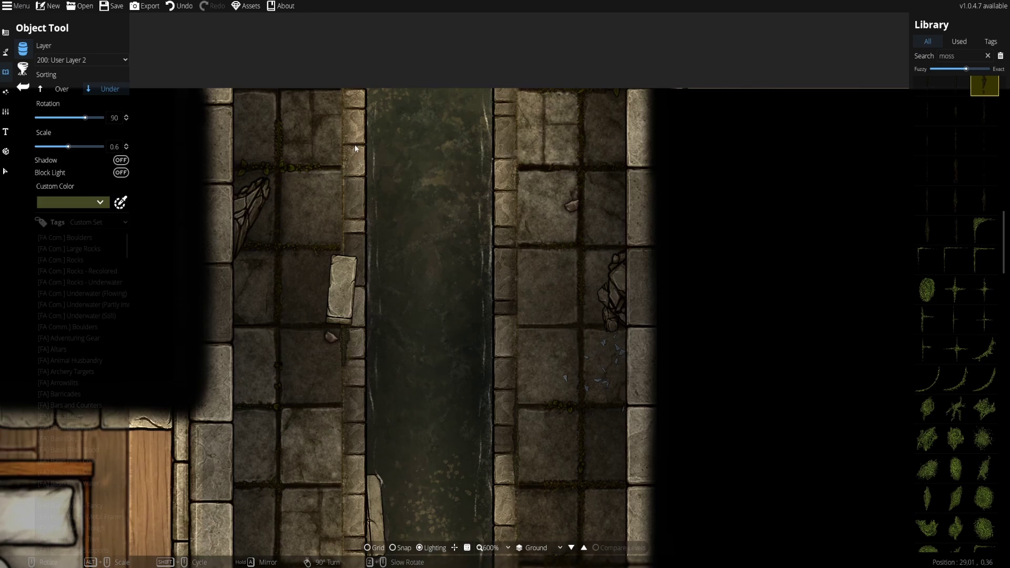
Add thinner straight moss strips along the canal edging and paving joints, using rotations of 90 and -180.
click(935, 110)
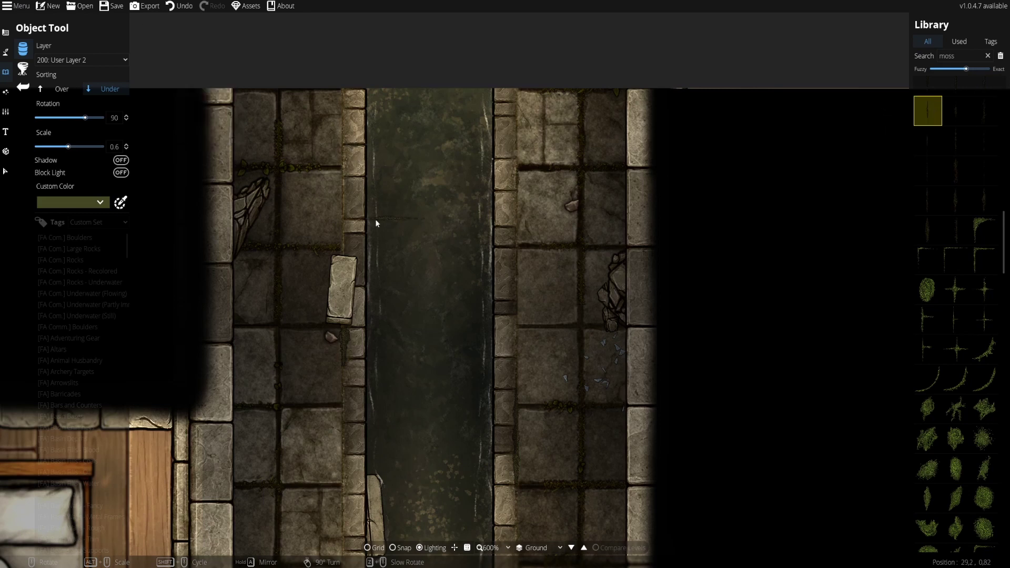
scroll(348, 205, down, 6)
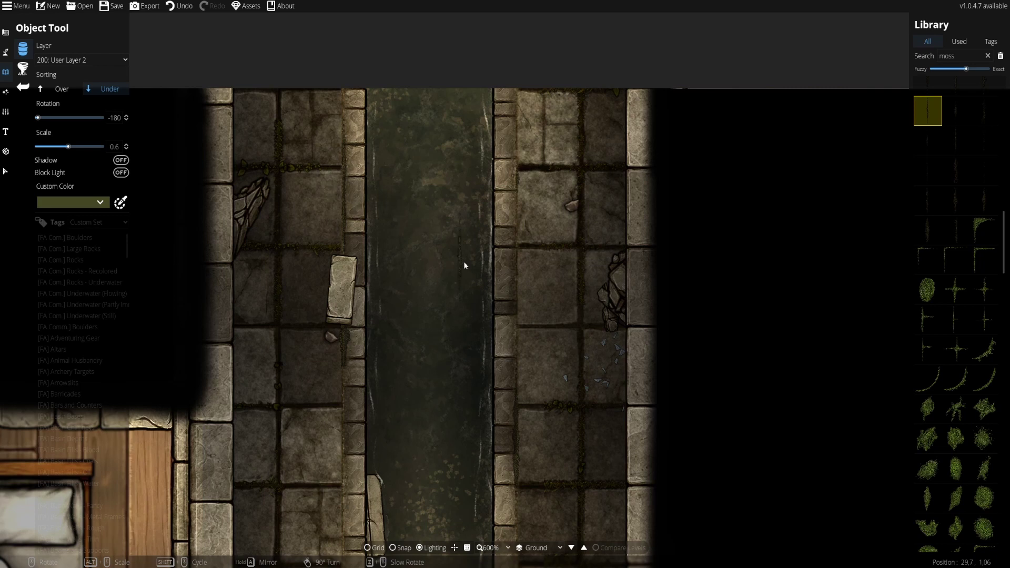
drag(478, 304, 475, 74)
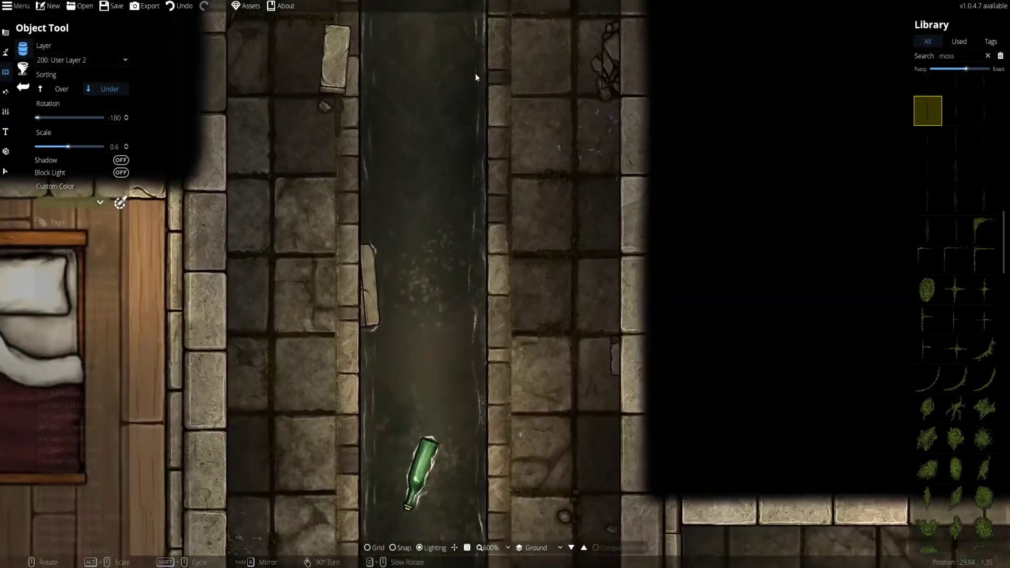
drag(525, 287, 516, 167)
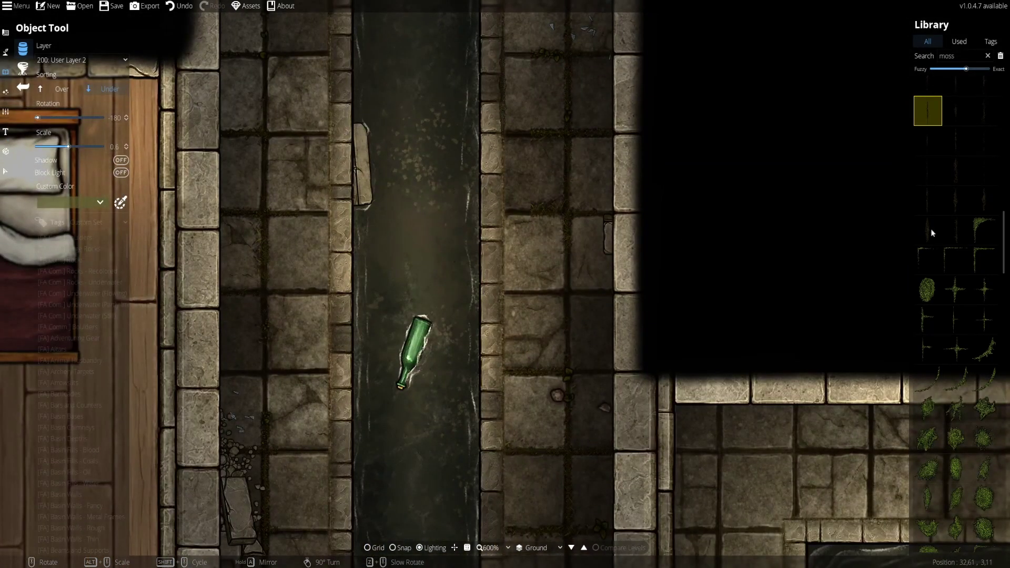
Set sorting to Over and place more straight moss strips in the walkway joints southward beside the rusty grating.
shift+scroll(333, 213, down, 8)
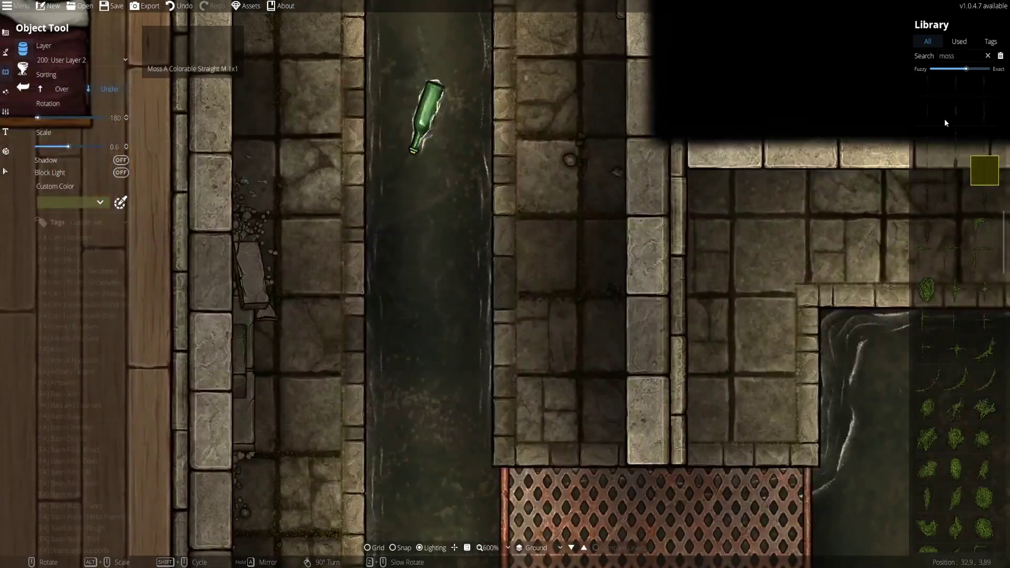
click(945, 118)
key(Up)
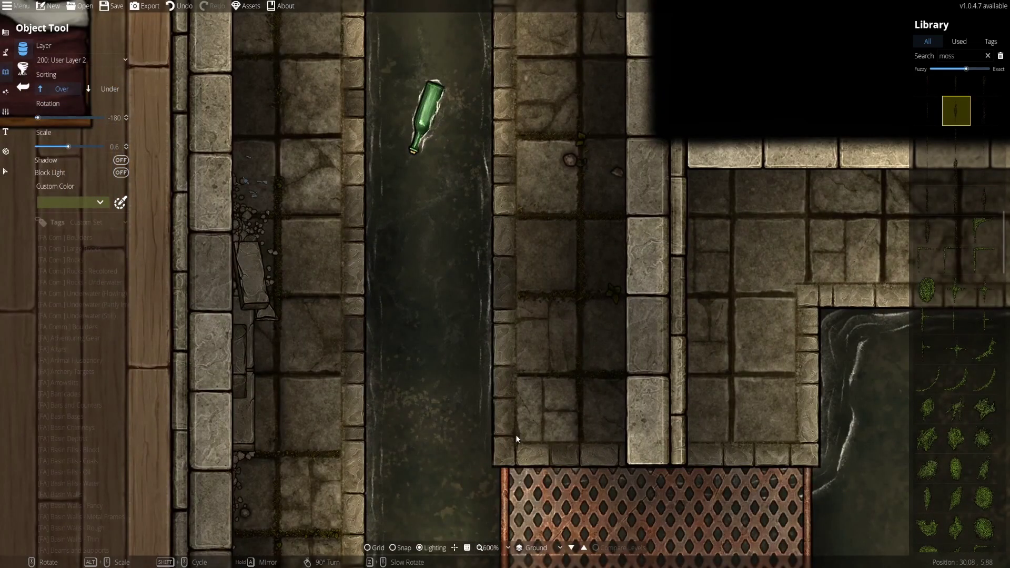
drag(561, 370, 600, 217)
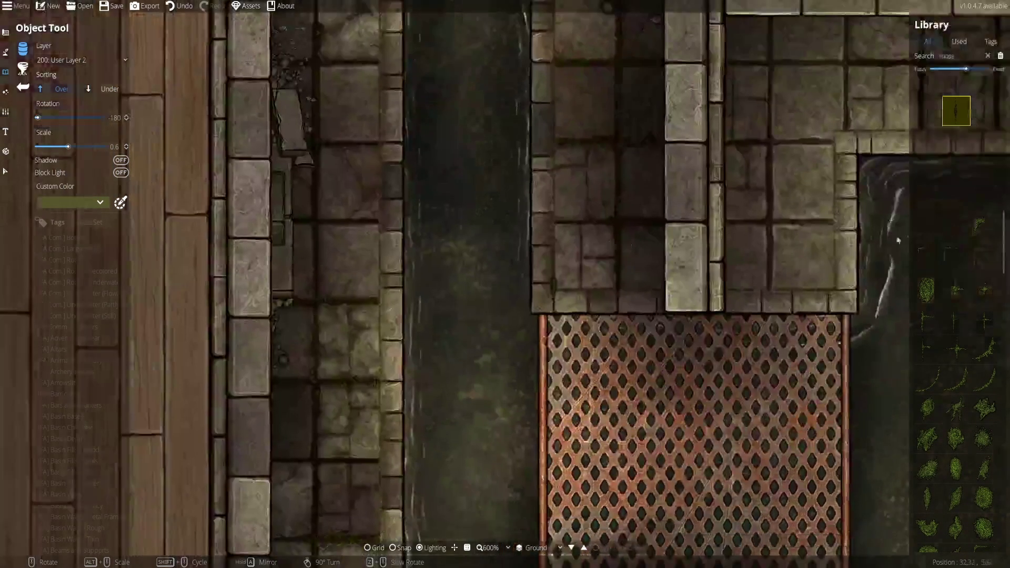
click(927, 168)
drag(368, 383, 434, 70)
Place T-shaped moss over the joint junctions of both walkways from the grating to the north end, turning it in 90° increments.
scroll(979, 164, up, 5)
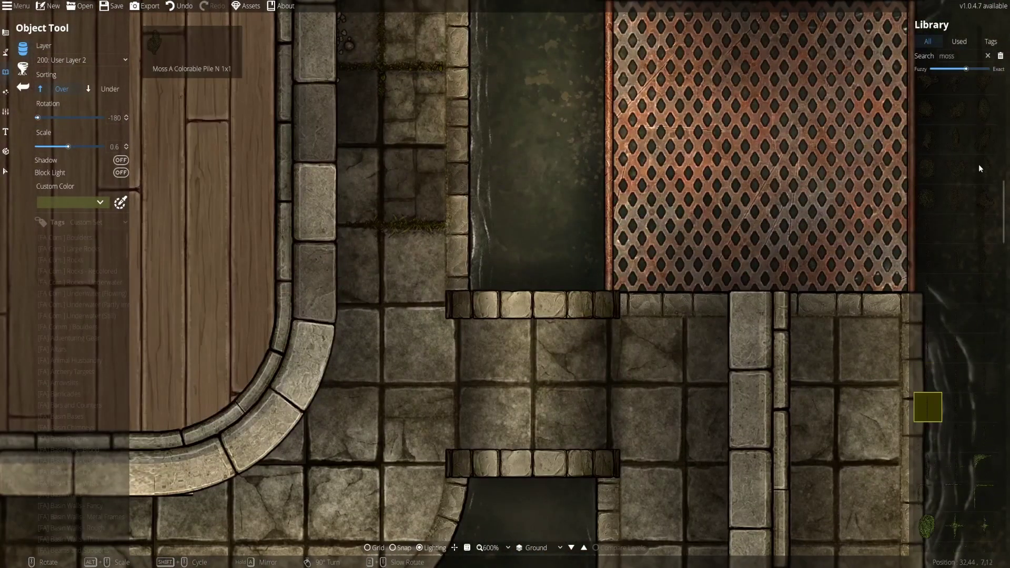
click(956, 200)
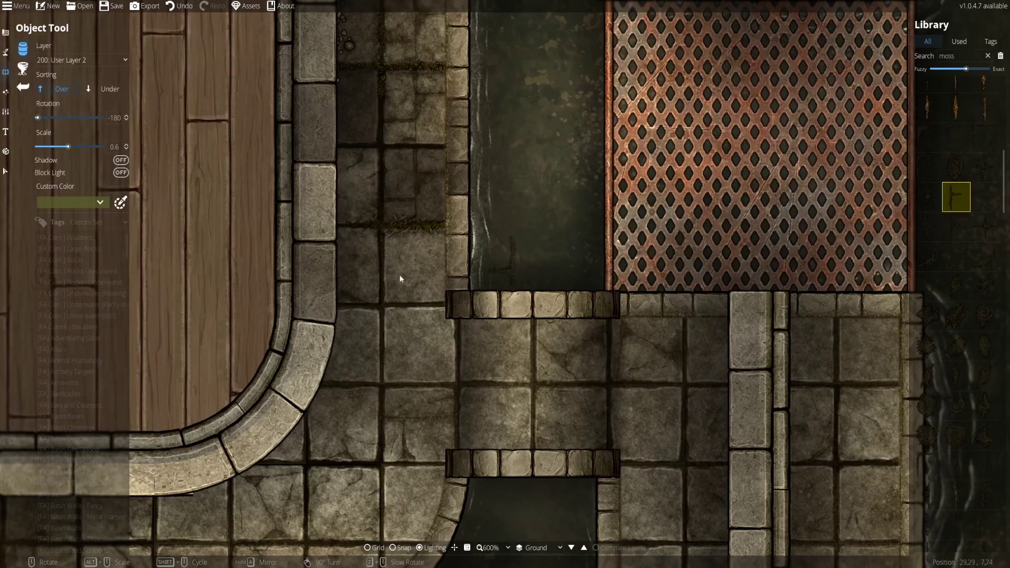
right_click(441, 254)
right_click(442, 253)
drag(581, 137, 532, 254)
drag(462, 134, 468, 289)
right_click(586, 233)
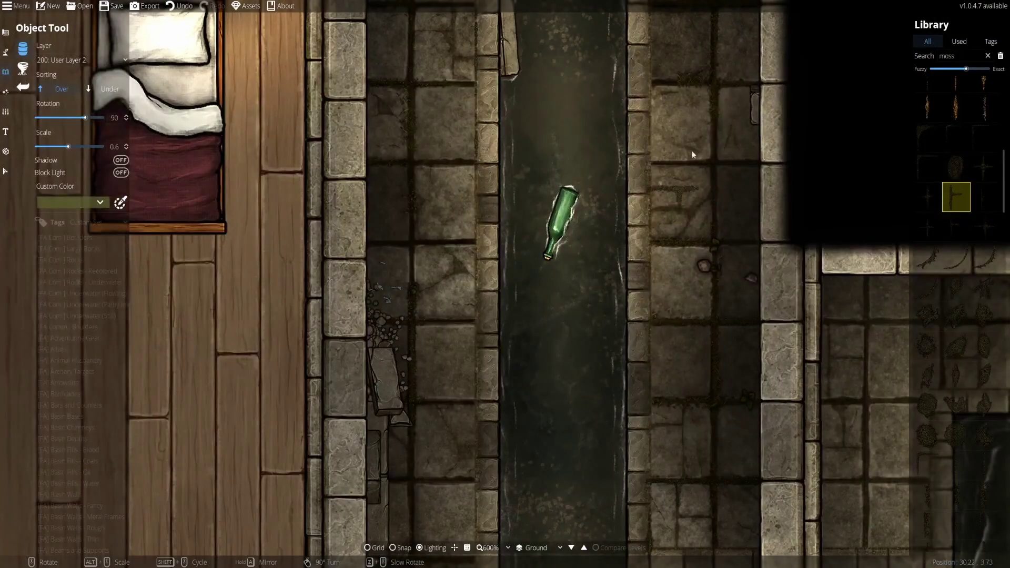
drag(509, 186, 516, 337)
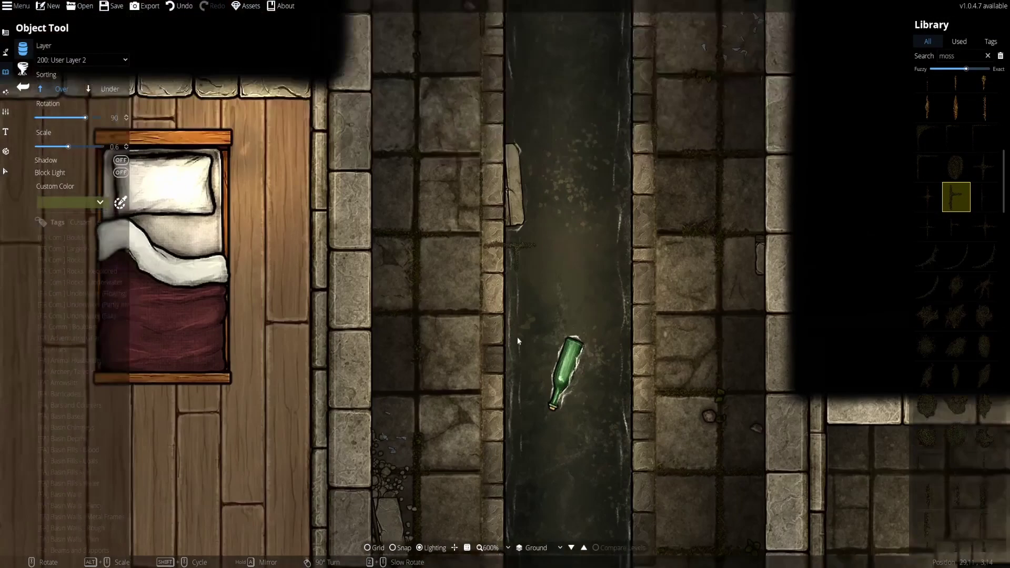
drag(476, 181, 491, 334)
drag(512, 151, 490, 323)
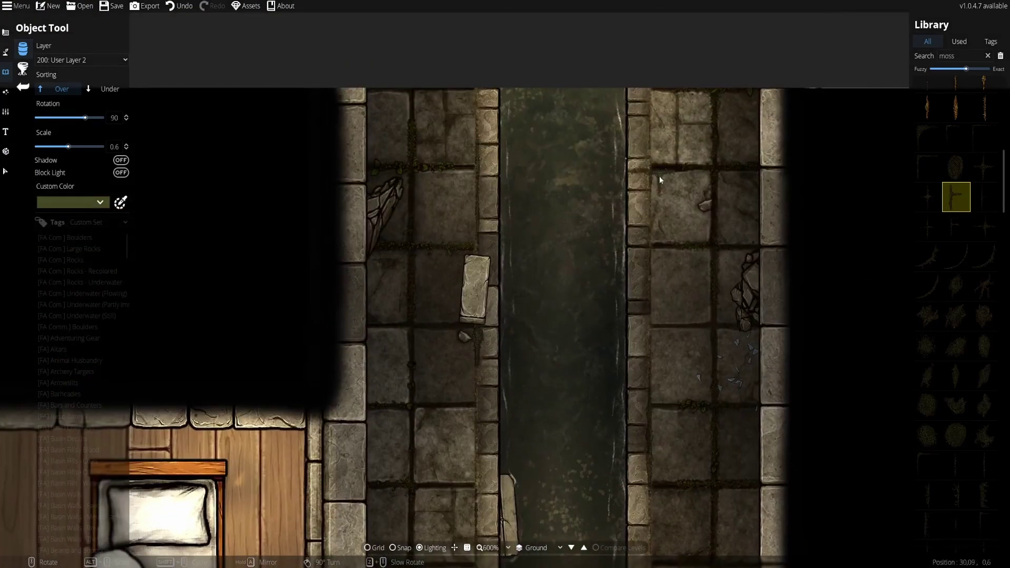
right_click(711, 128)
Place another branching moss shape over the remaining joint crossings of both walkways, varying its rotation between -180 and 0.
click(981, 199)
drag(614, 257, 469, 205)
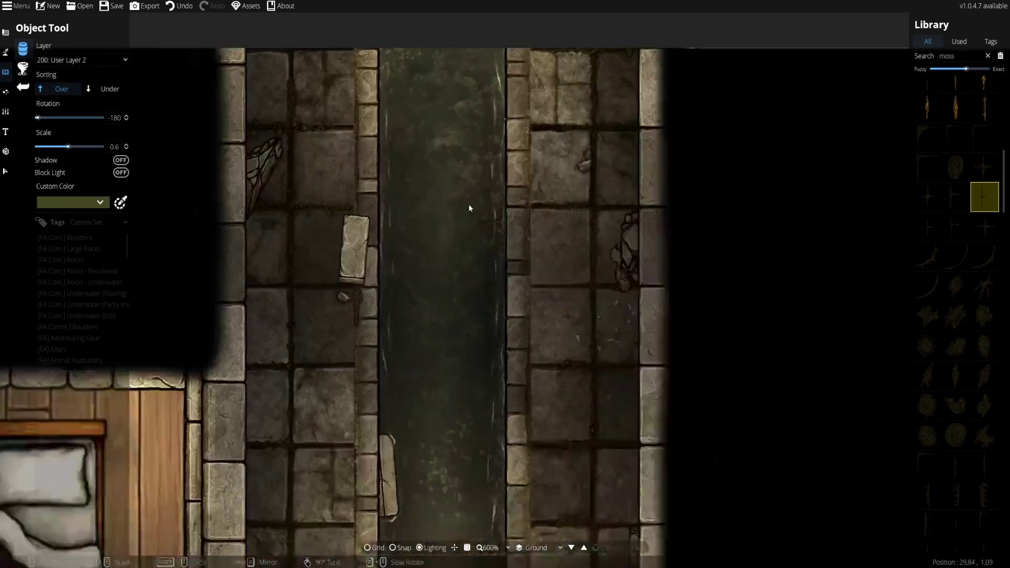
key(Down)
drag(595, 150, 599, 225)
drag(562, 341, 633, 105)
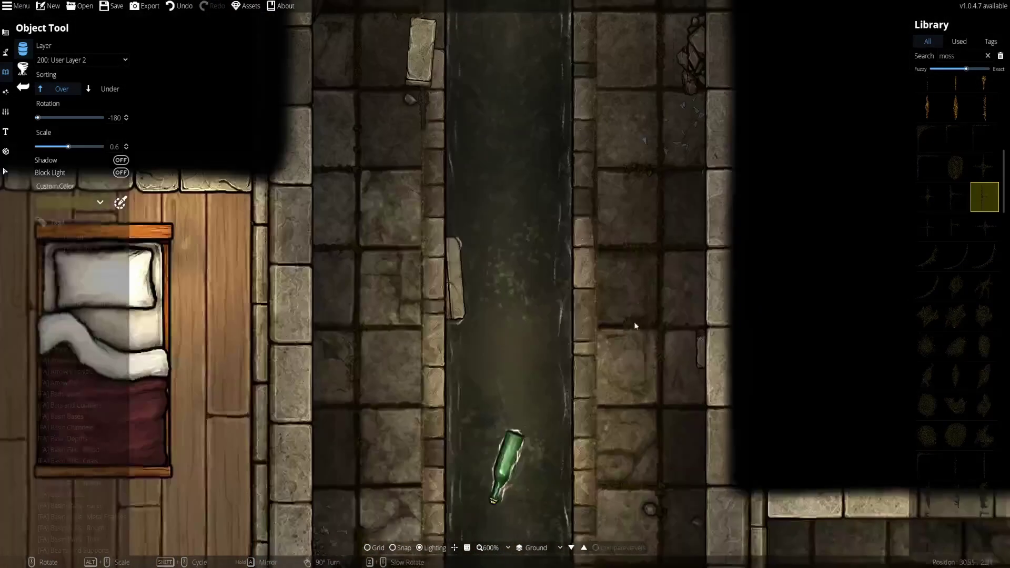
drag(633, 326, 550, 133)
drag(421, 32, 442, 59)
right_click(455, 262)
right_click(455, 262)
scroll(955, 231, down, 2)
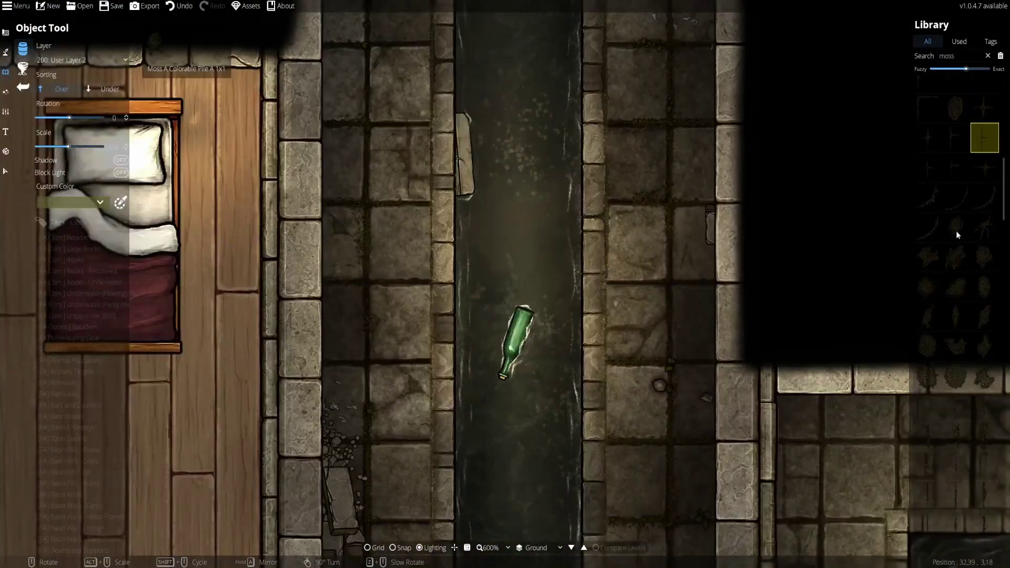
Place a branching moss clump on the east canal edging beside the green bottle, and choose cross-shaped moss at scale 0.5.
click(982, 170)
scroll(595, 298, down, 1)
key(Up)
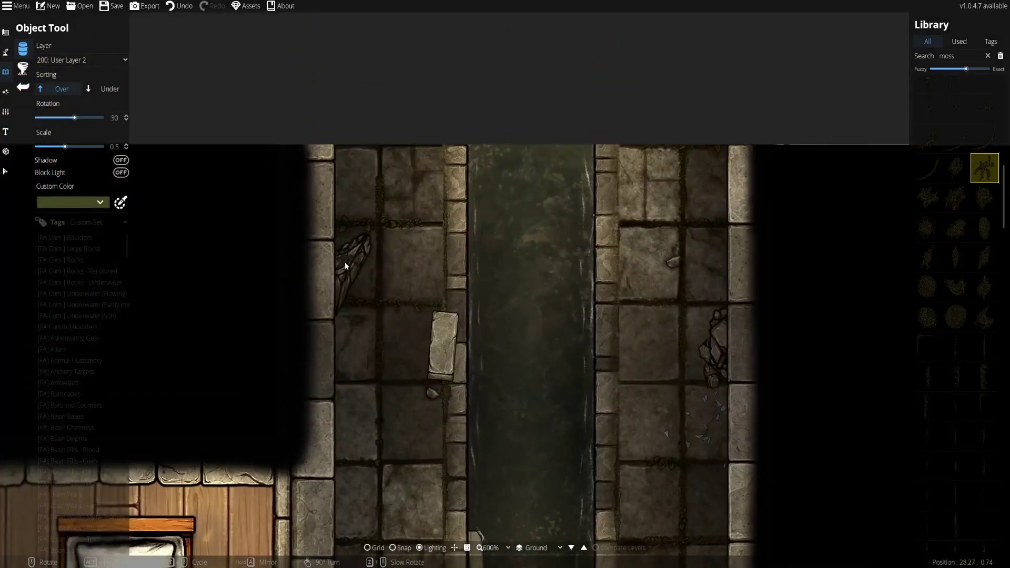
click(985, 109)
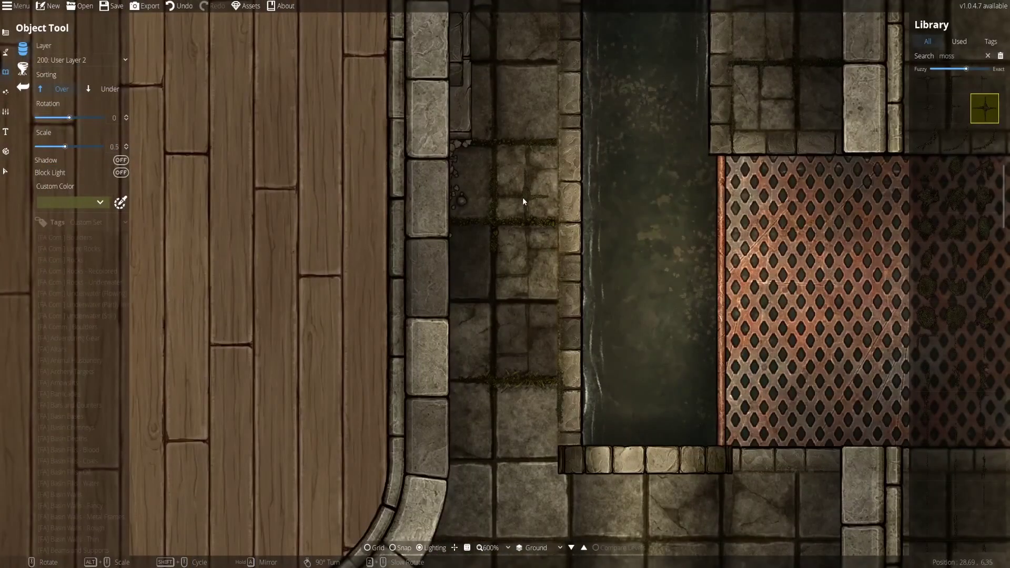
drag(515, 331, 444, 147)
drag(463, 90, 309, 514)
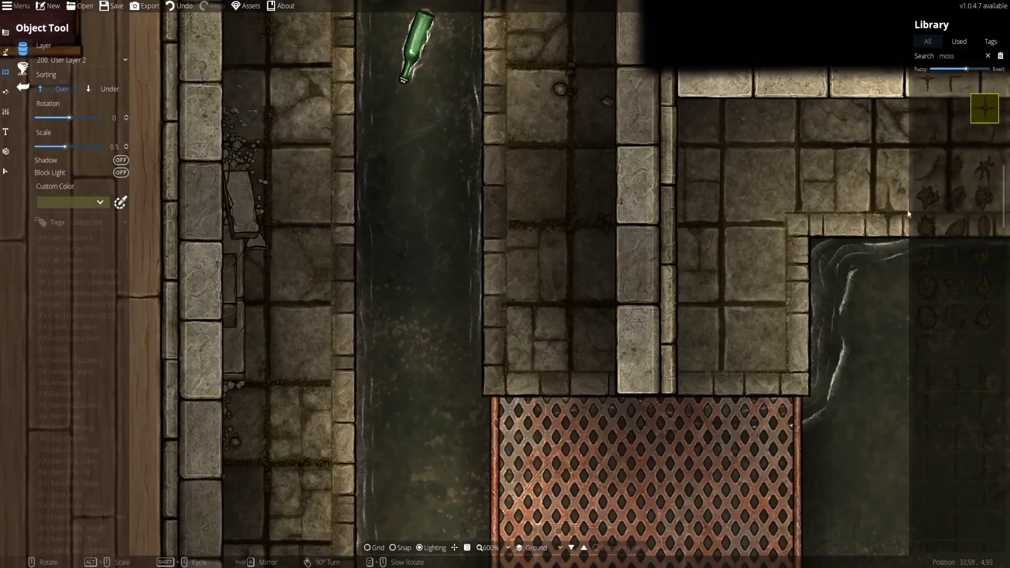
Add more small moss pieces over the northern walkway joints, using scales 0.8 and 0.4 and a 90° turn.
scroll(955, 166, up, 1)
click(956, 167)
click(955, 85)
scroll(279, 319, up, 2)
drag(279, 63, 463, 505)
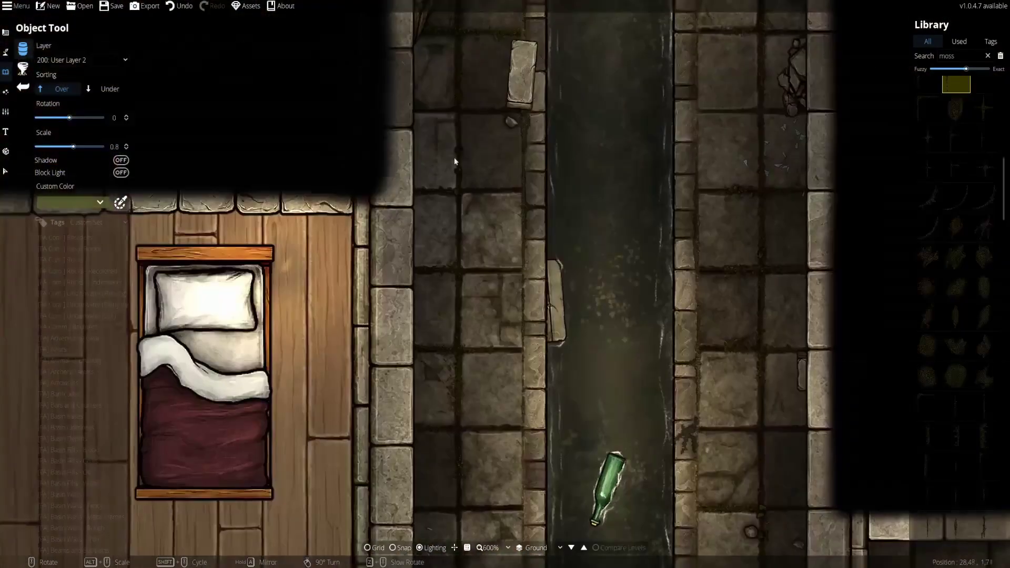
drag(453, 157, 433, 325)
right_click(456, 81)
right_click(680, 128)
right_click(681, 128)
scroll(957, 364, down, 1)
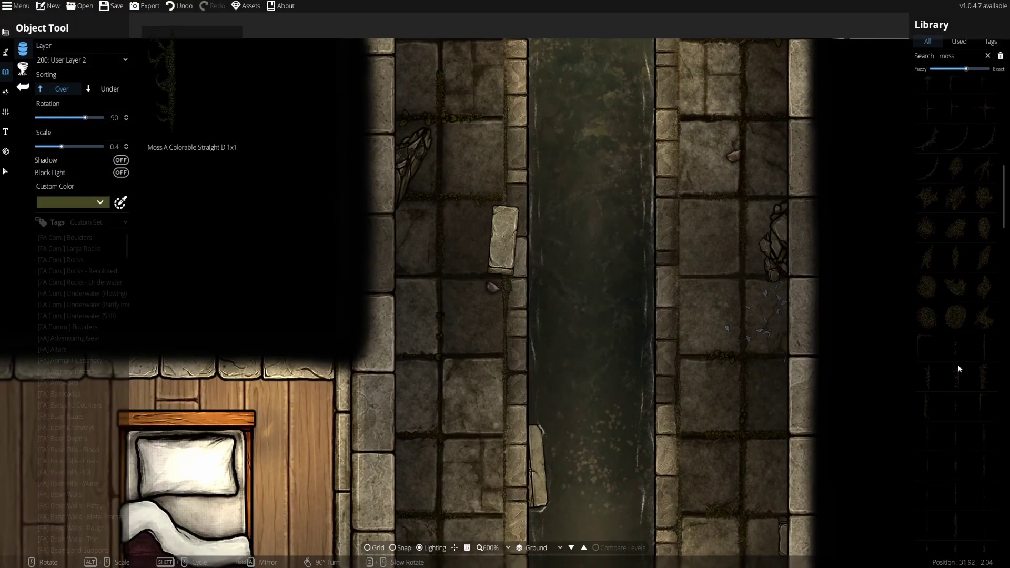
Place wider straight moss strips along the paving joints of the northern walkways at scales 0.7 and 0.9.
click(956, 374)
scroll(712, 287, up, 3)
scroll(712, 287, down, 7)
drag(714, 310, 609, 157)
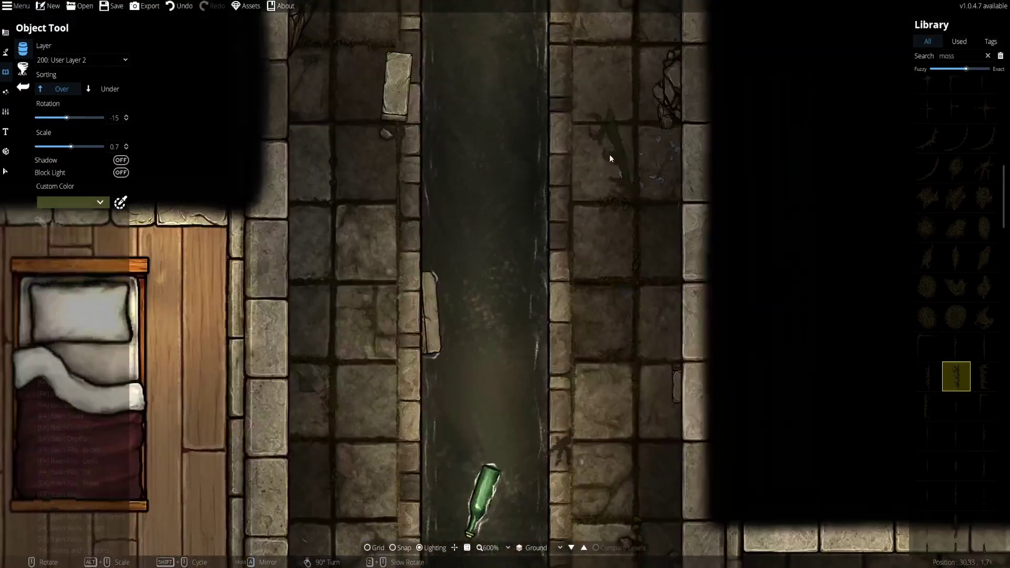
click(636, 235)
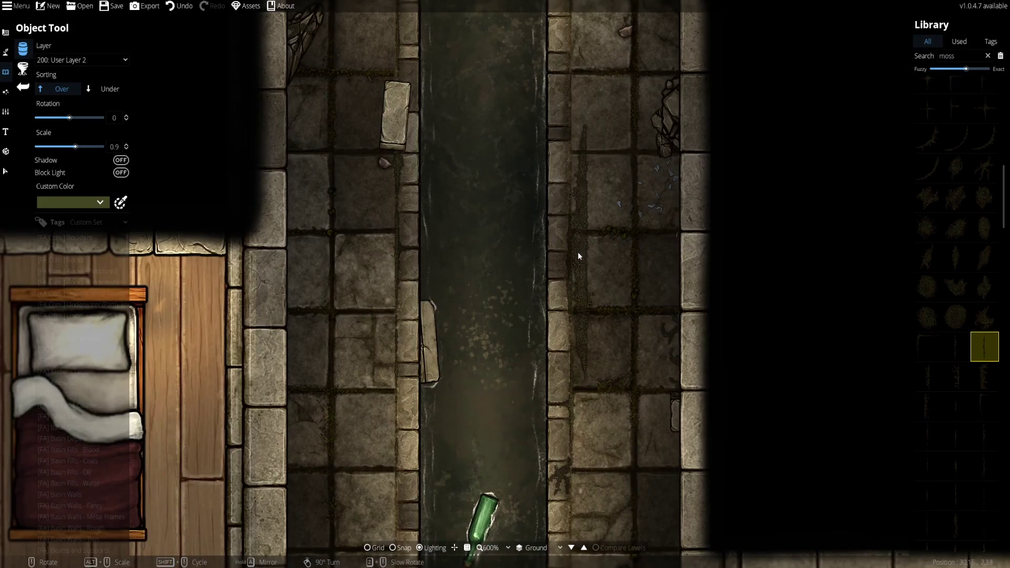
click(932, 405)
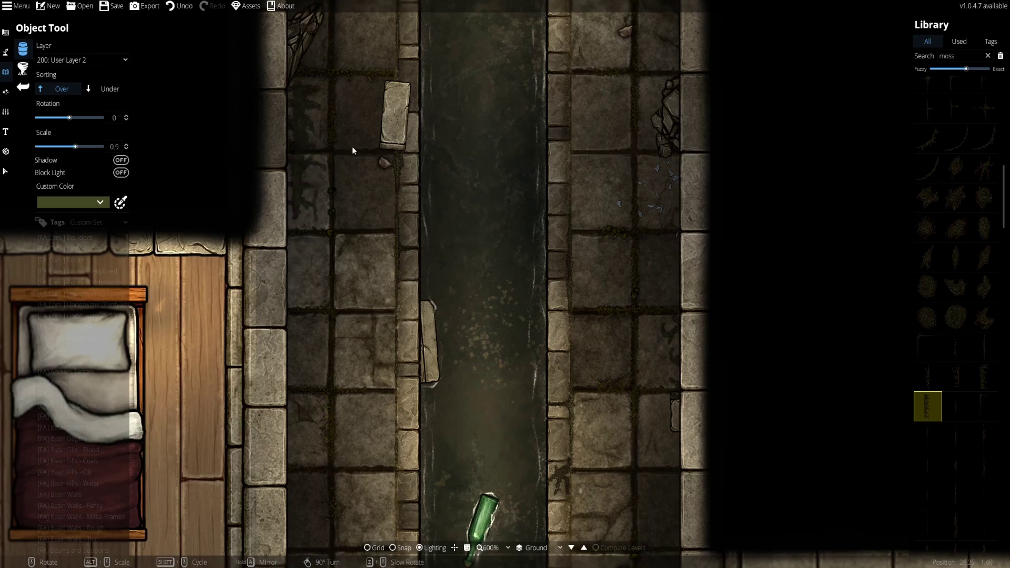
Review the moss along the canal walkways and compare it with the neighbouring rooms and passages.
scroll(628, 302, down, 5)
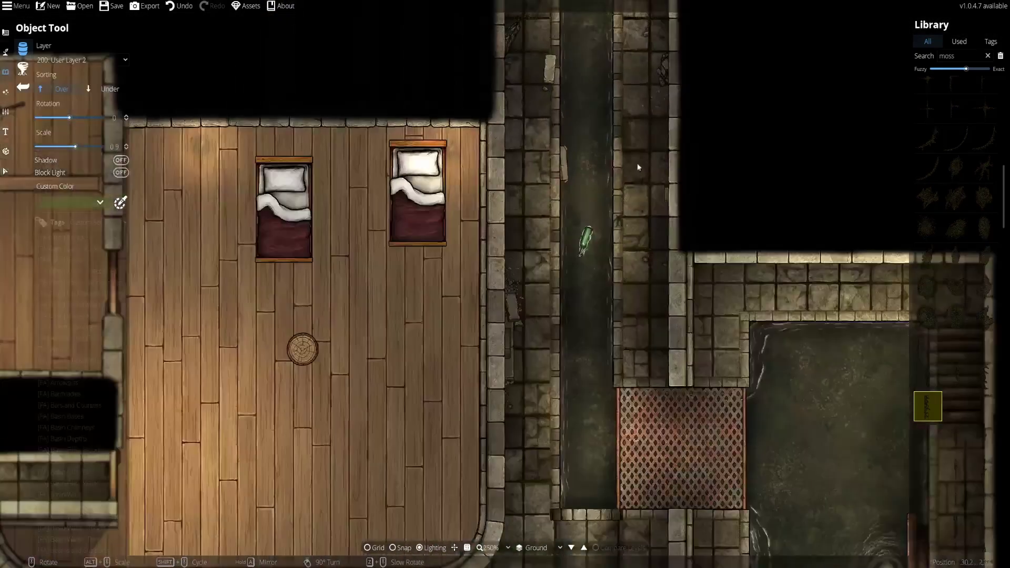
drag(634, 91, 614, 284)
scroll(573, 246, up, 1)
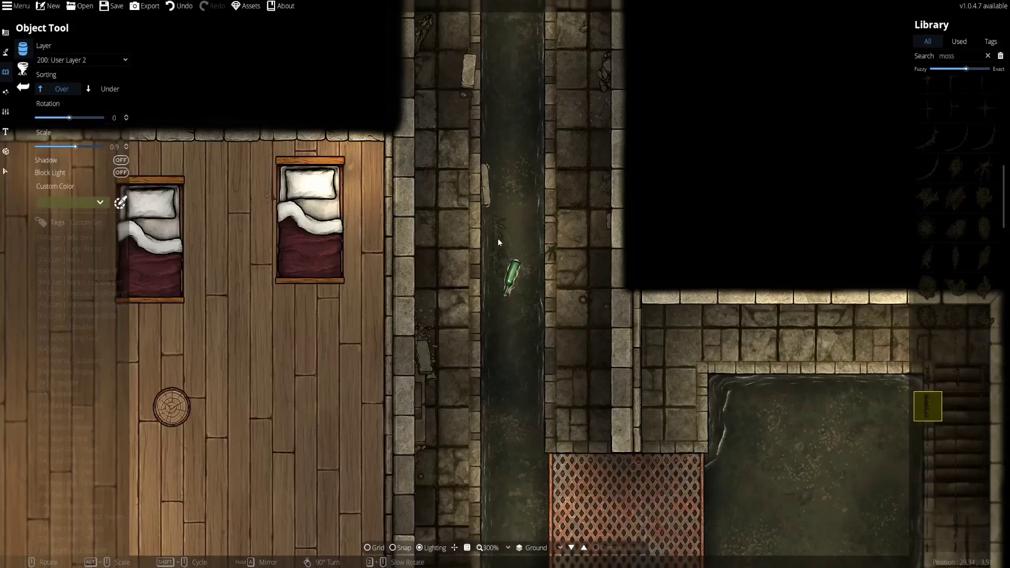
drag(491, 194, 497, 250)
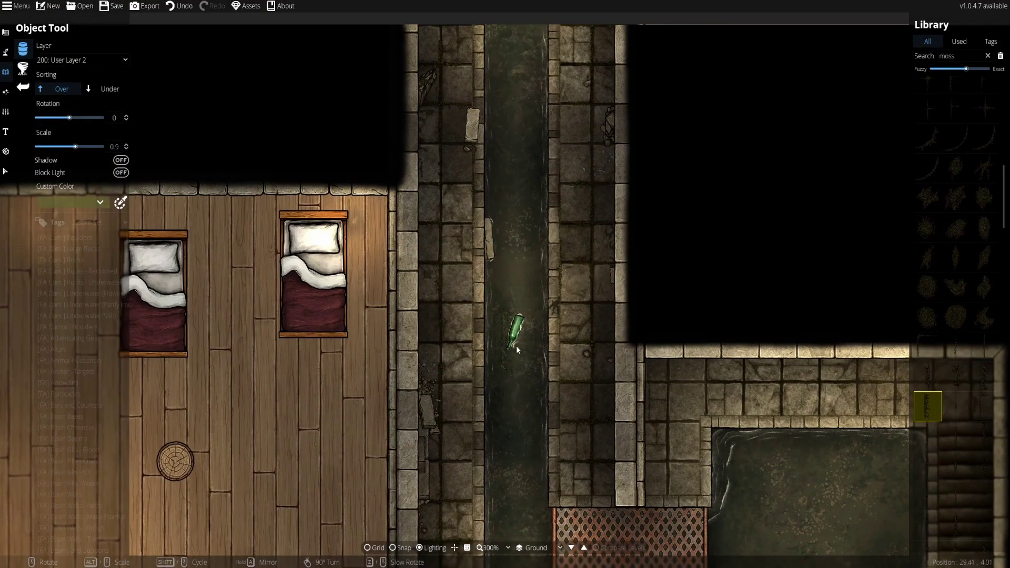
click(573, 268)
drag(428, 360, 815, 313)
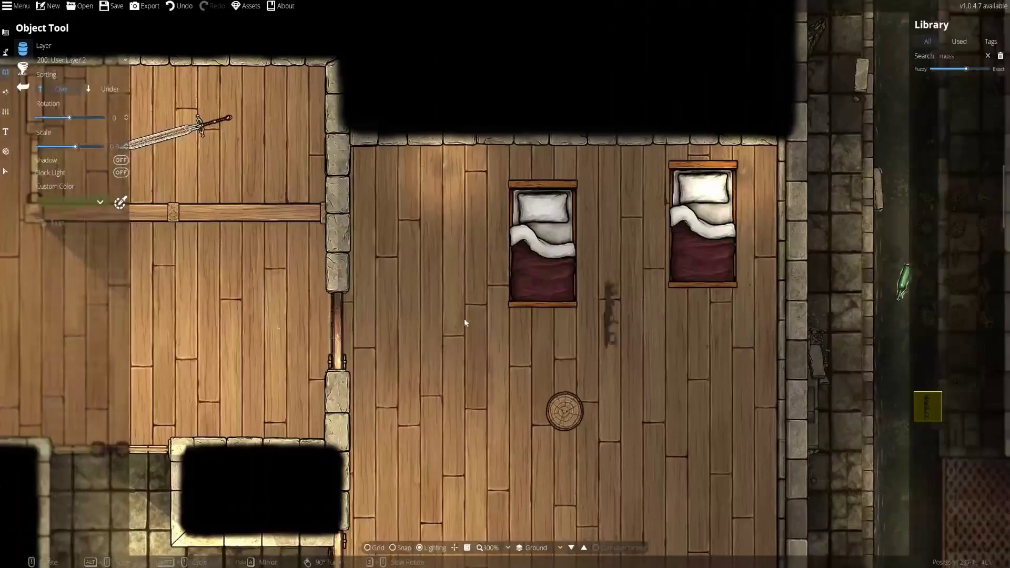
mouse_move(142, 337)
mouse_down()
mouse_move(868, 274)
mouse_move(848, 233)
mouse_up()
mouse_move(588, 135)
mouse_down()
mouse_move(565, 393)
mouse_move(214, 276)
mouse_move(115, 231)
mouse_up()
mouse_move(826, 238)
mouse_down()
mouse_move(92, 187)
mouse_move(96, 227)
mouse_up()
Search the object library for paper and choose a torn newspaper scrap.
drag(973, 56, 862, 55)
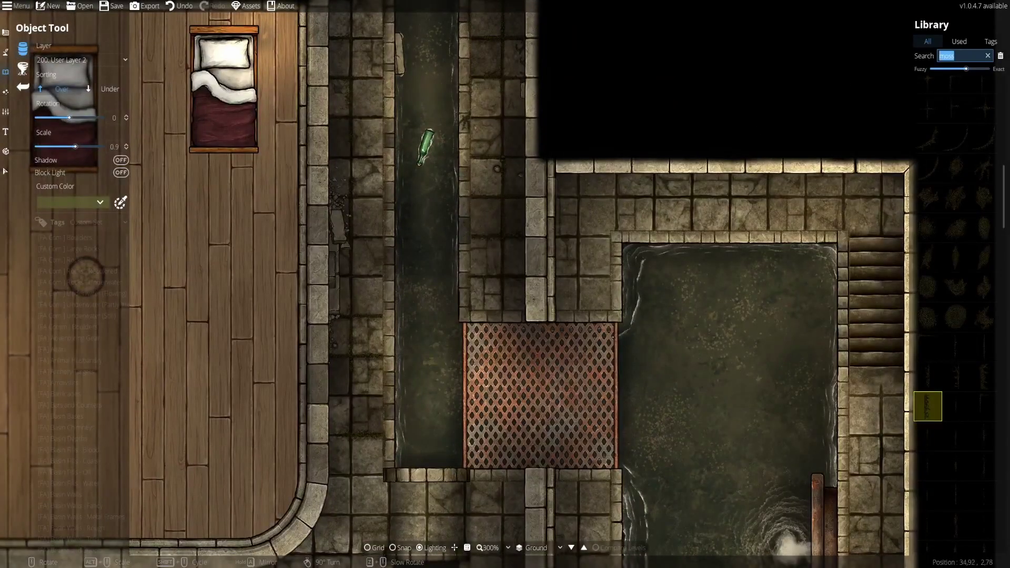
text(paper)
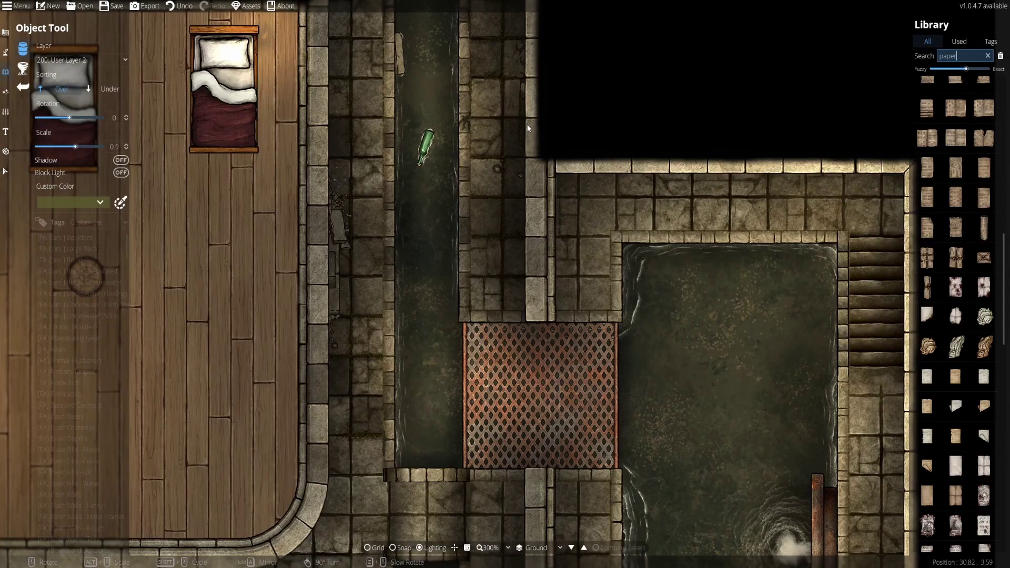
click(984, 227)
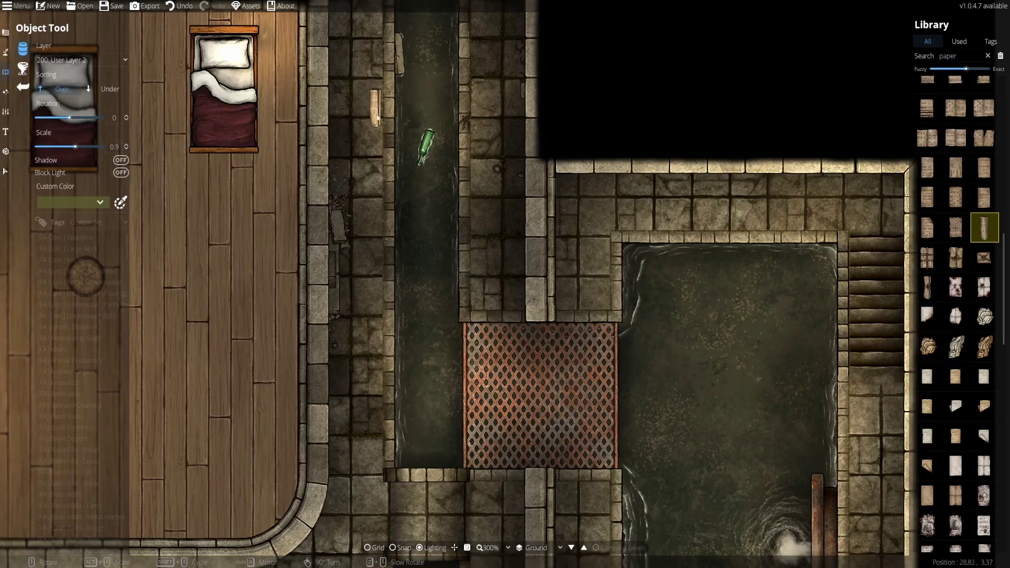
scroll(937, 329, down, 10)
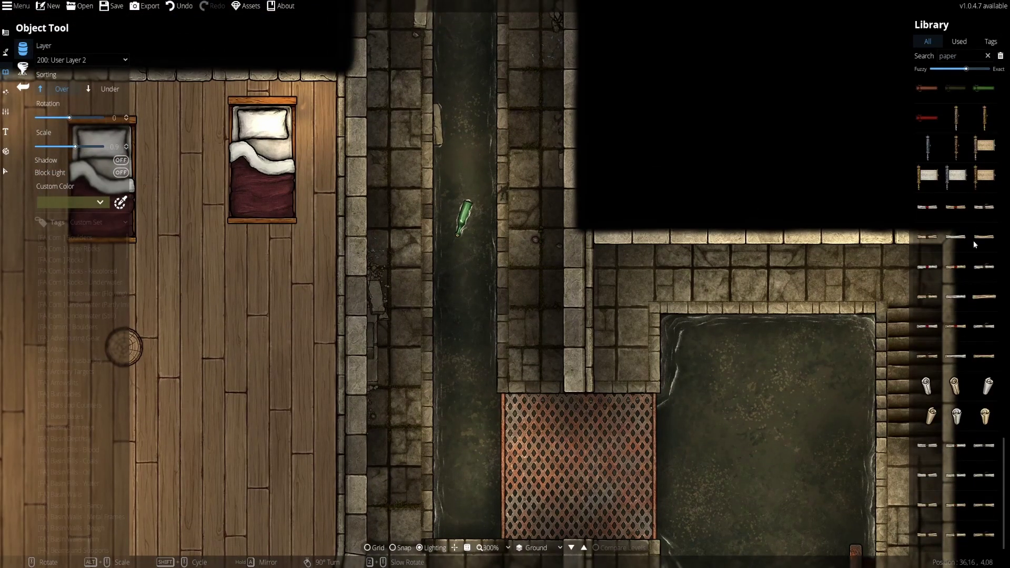
scroll(968, 279, up, 5)
scroll(973, 258, up, 5)
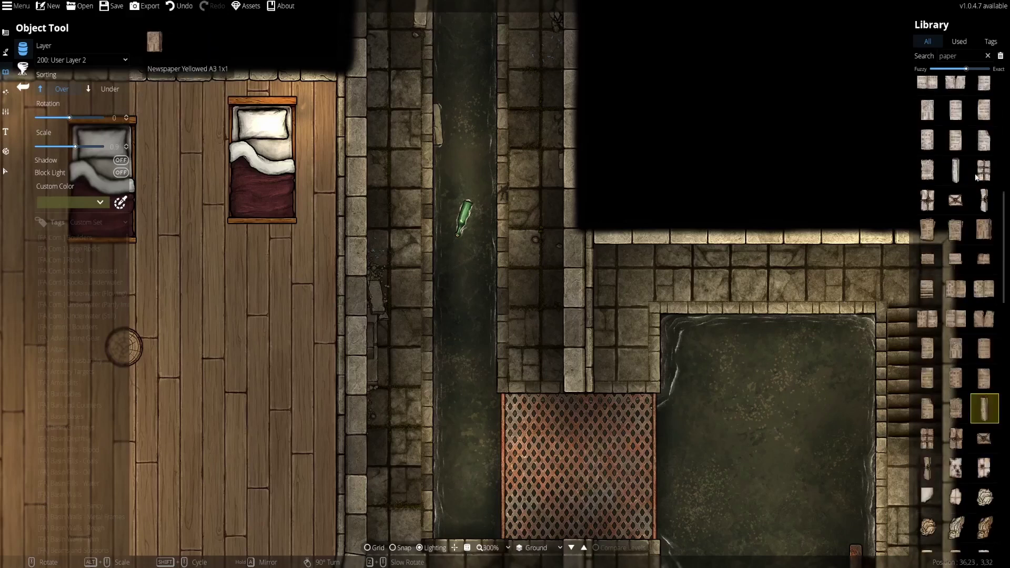
click(956, 256)
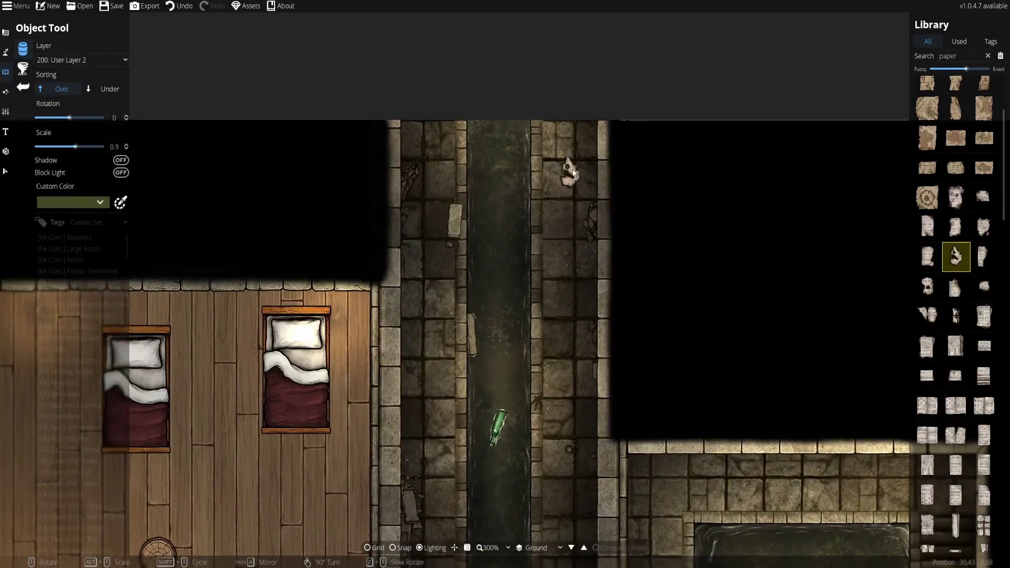
Place a torn newspaper sheet on User Layer 3 at the east walkway's canal edge, with rotation -165 and scale 0.9.
scroll(568, 150, up, 7)
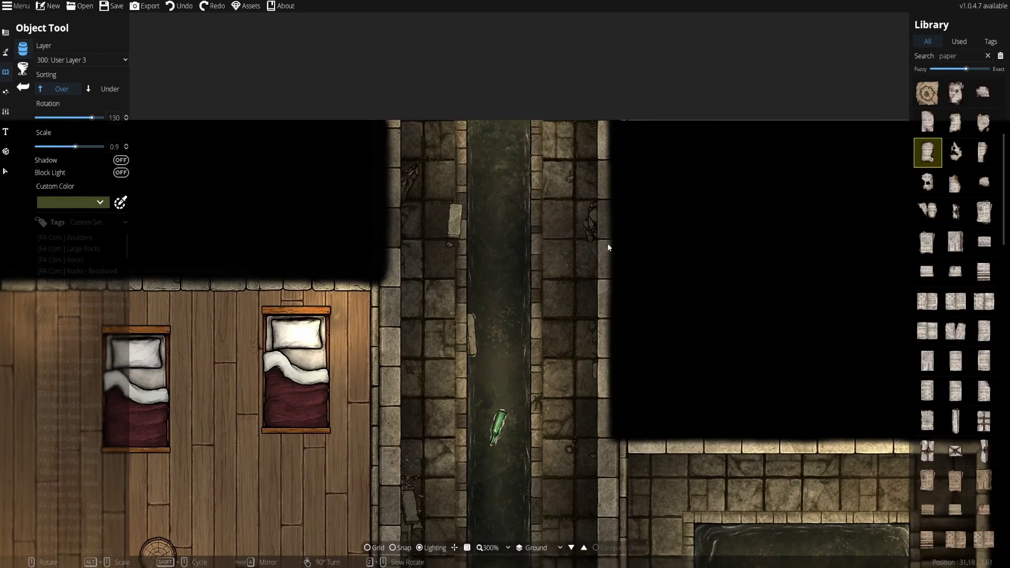
scroll(551, 201, up, 5)
scroll(550, 201, up, 1)
ctrl+scroll(548, 199, up, 3)
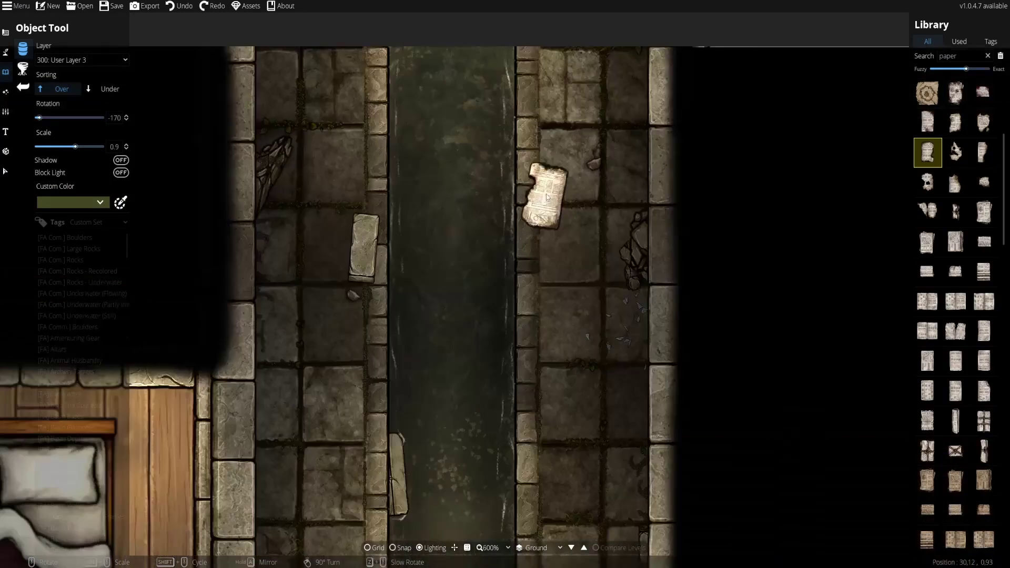
scroll(547, 197, up, 1)
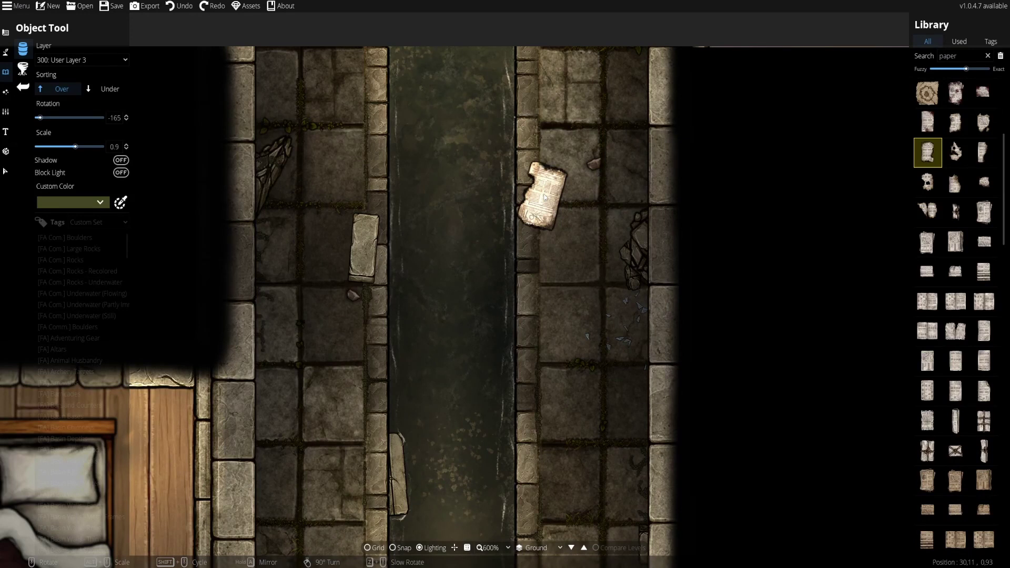
click(544, 197)
click(5, 171)
click(548, 207)
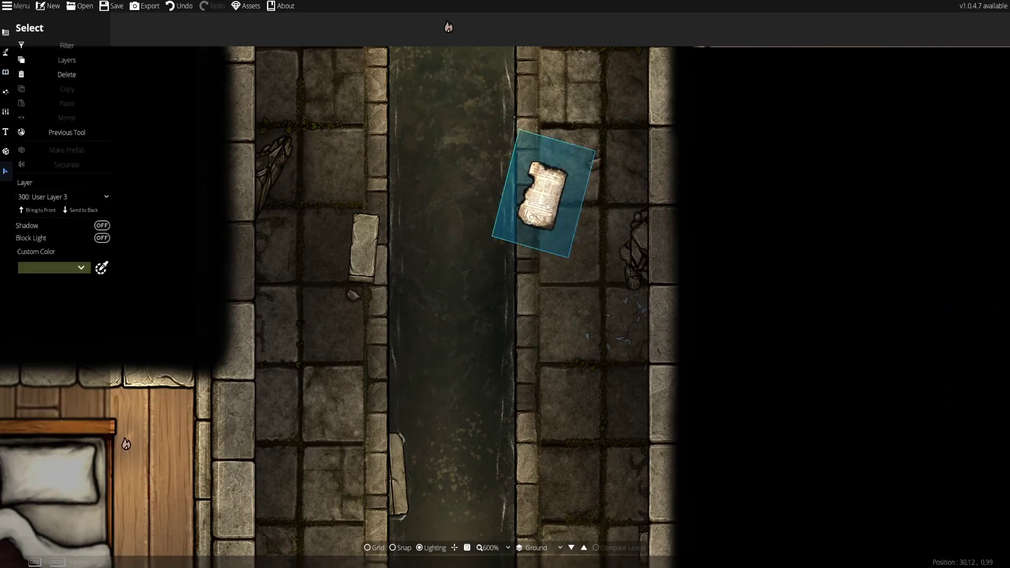
click(63, 268)
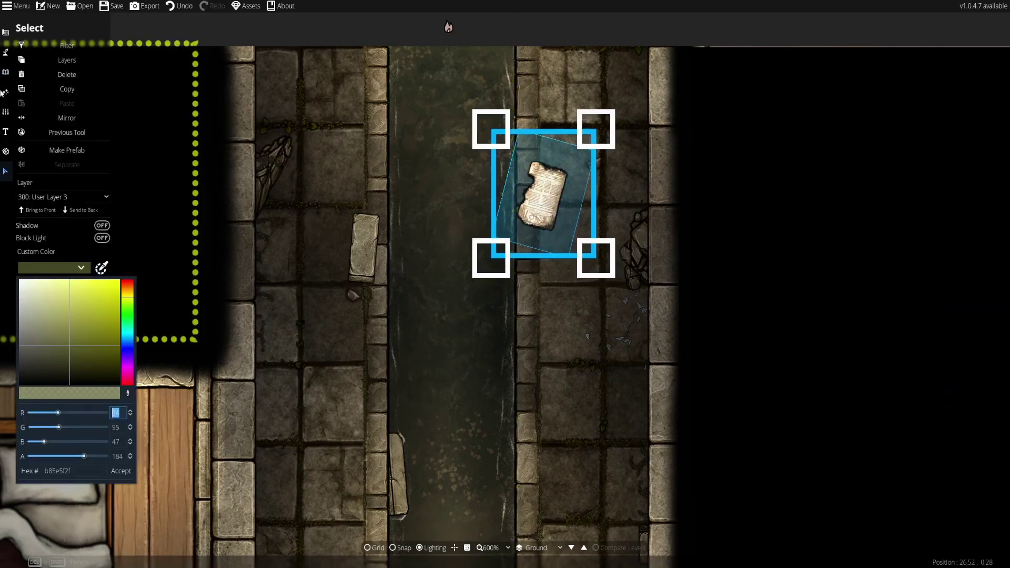
click(6, 72)
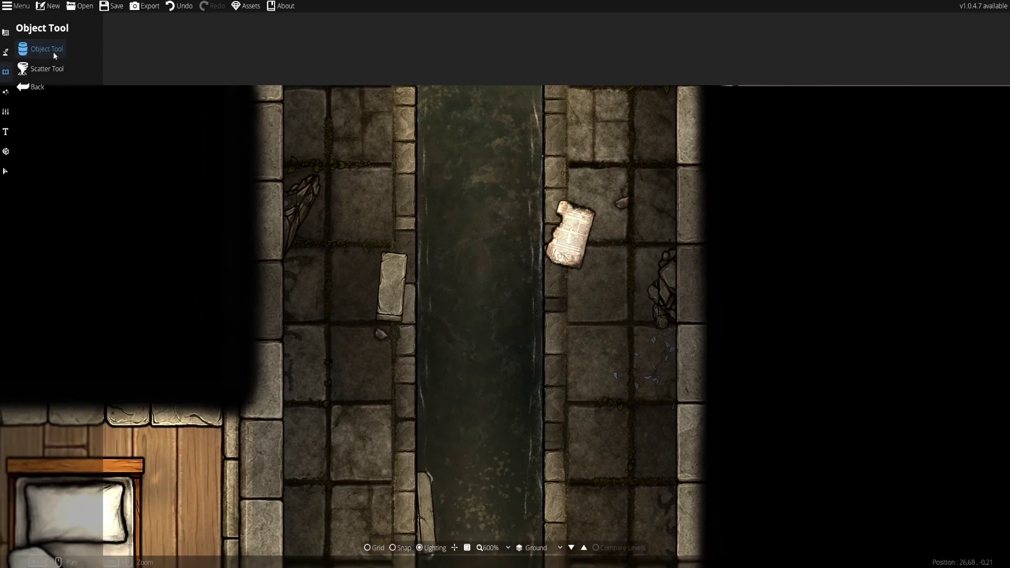
click(21, 67)
click(20, 65)
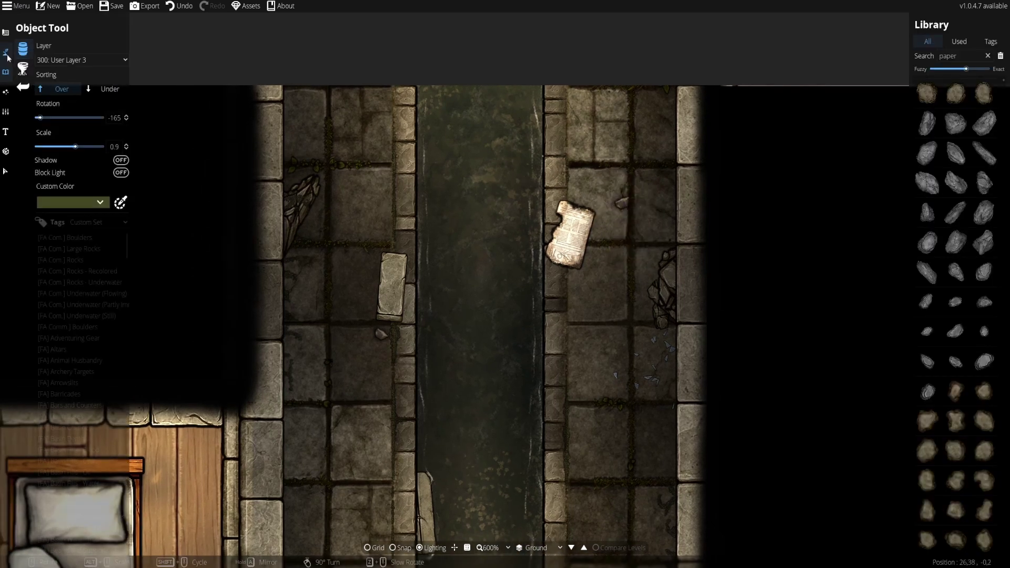
click(5, 52)
click(42, 108)
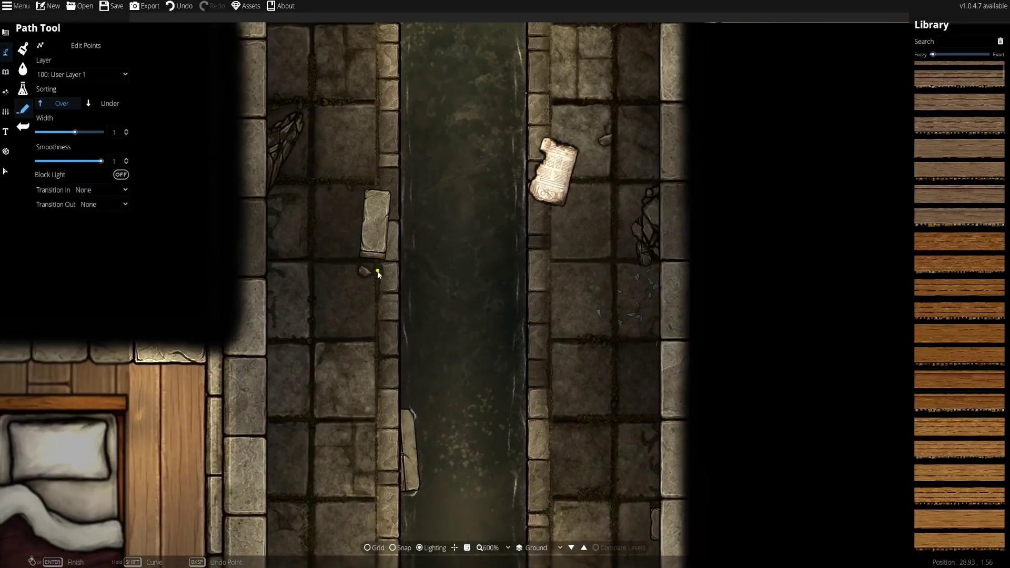
Examine the canals, walkways and wooden rooms across the whole map for areas that still need detail.
drag(342, 320, 435, 96)
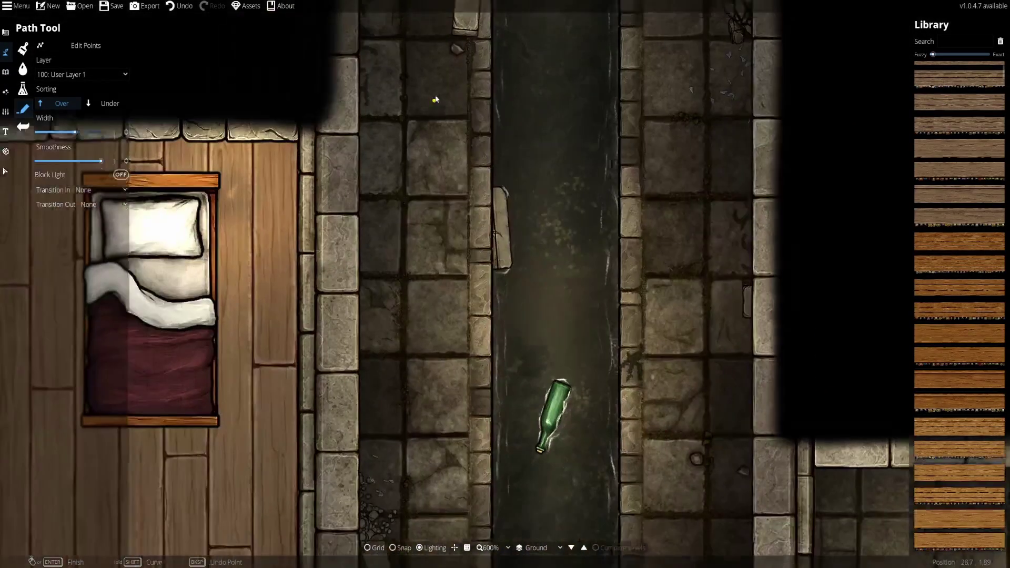
drag(434, 289, 430, 90)
scroll(428, 142, down, 3)
drag(254, 204, 821, 188)
drag(245, 244, 840, 185)
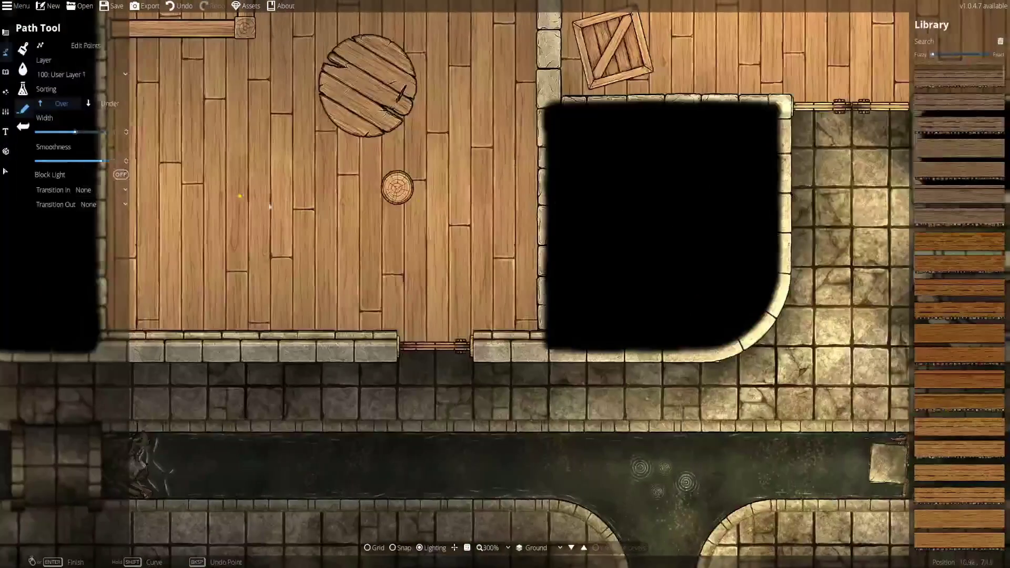
drag(271, 206, 888, 356)
drag(442, 220, 584, 331)
drag(622, 184, 644, 335)
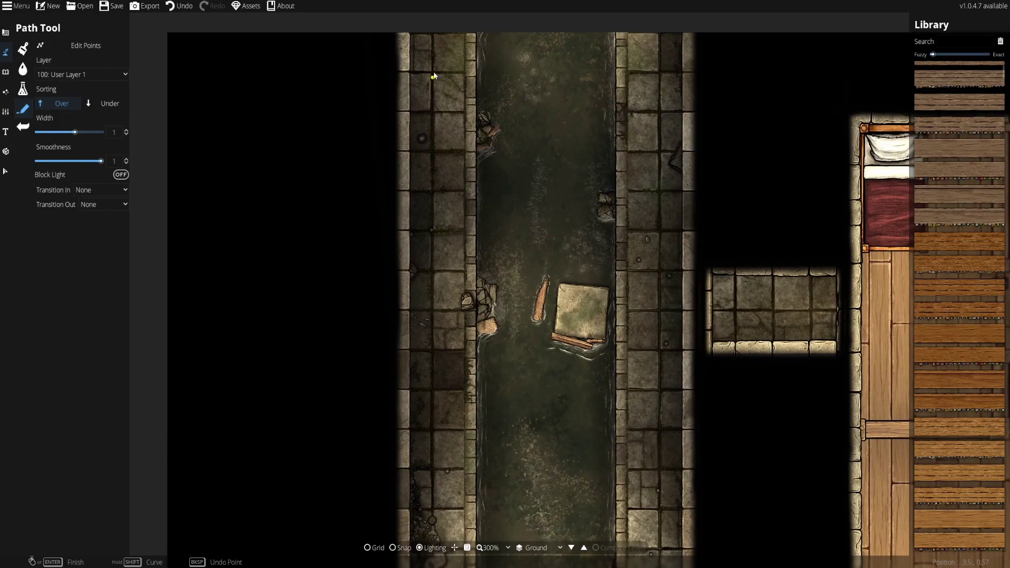
drag(829, 263, 115, 222)
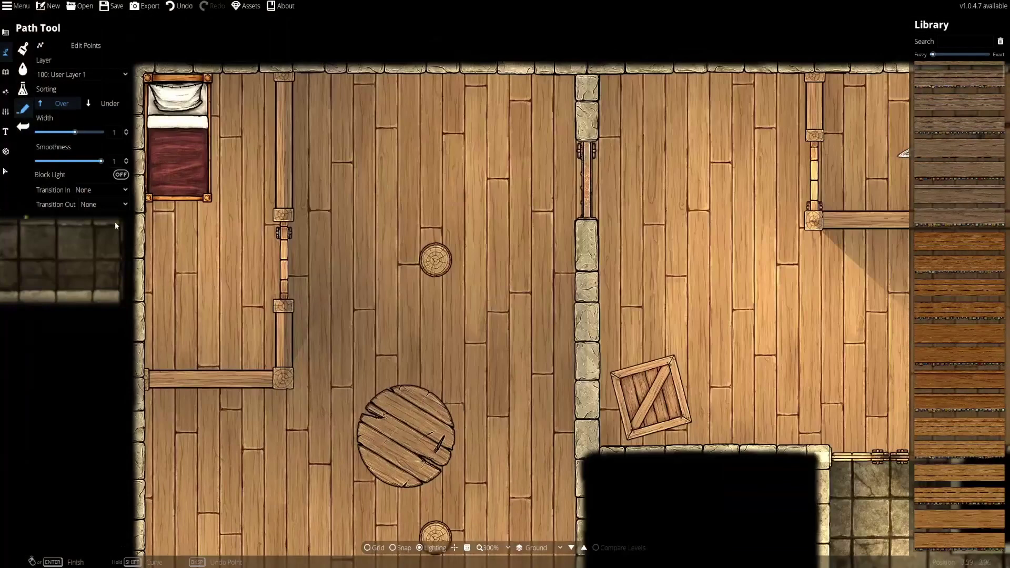
drag(784, 286, 117, 218)
drag(555, 241, 129, 223)
mouse_move(613, 242)
mouse_down()
mouse_move(381, 231)
mouse_move(573, 225)
mouse_move(563, 227)
mouse_up()
drag(622, 305, 502, 226)
drag(408, 190, 439, 337)
key(w)
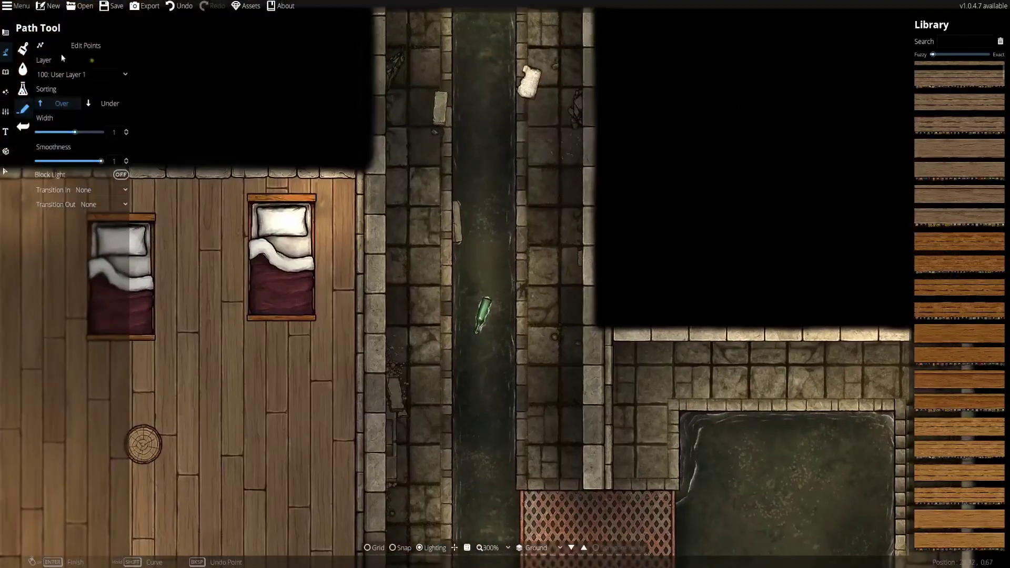
Search the object library for blood.
click(5, 72)
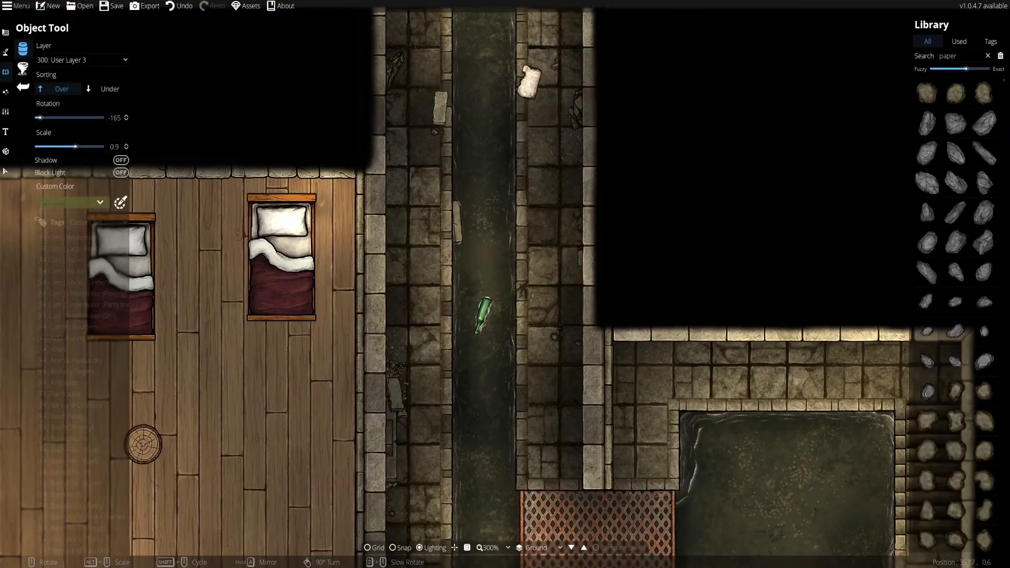
click(948, 56)
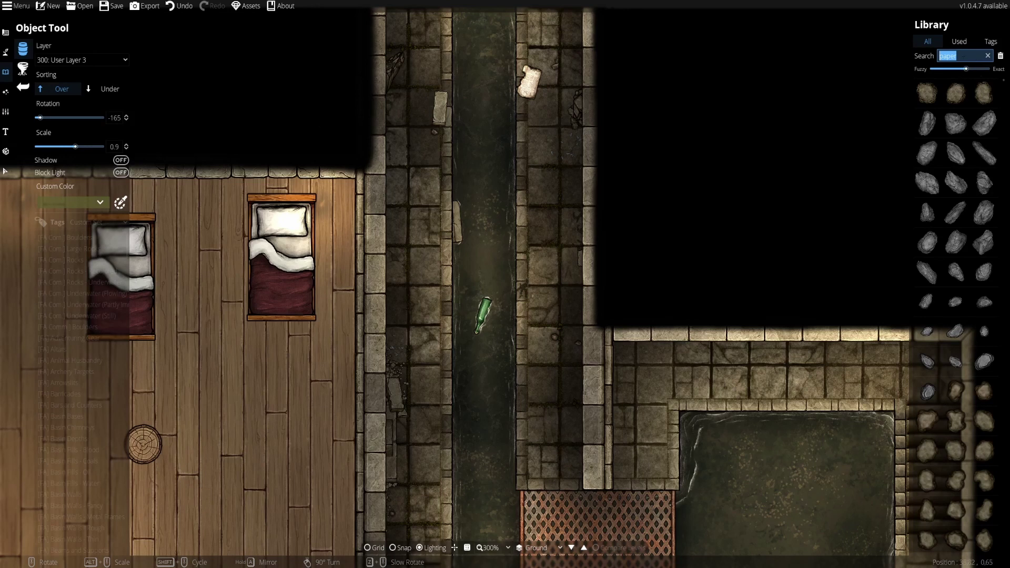
text(blood)
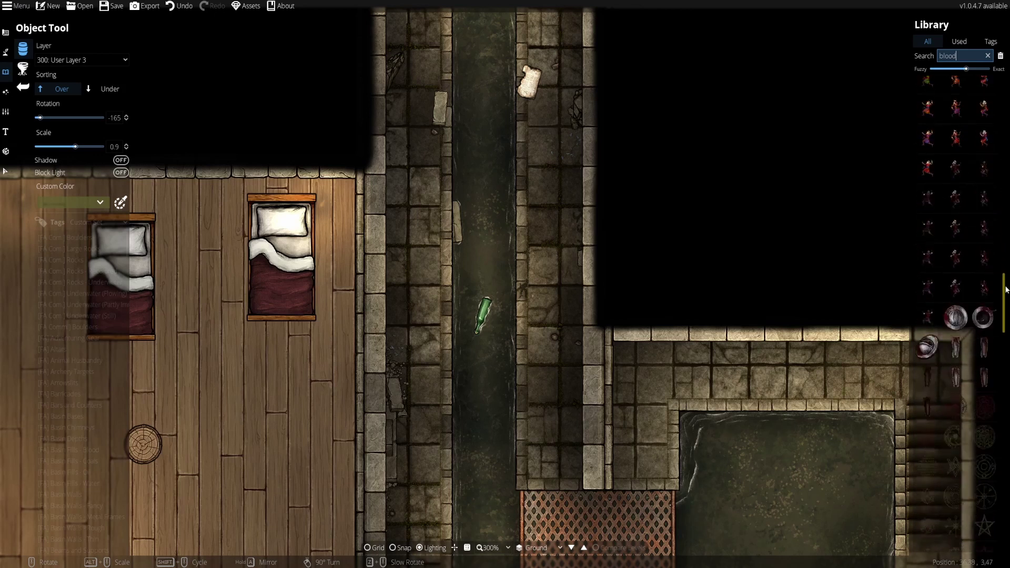
Lower the alpha of the olive custom color to 53.
click(100, 202)
drag(102, 391, 65, 401)
click(141, 406)
Place faint olive blood puddle stains on User Layer 2 across the walkways at the canal's north end, at scale 1.2 with varied rotations.
scroll(451, 246, up, 4)
drag(409, 34, 450, 275)
scroll(451, 275, up, 3)
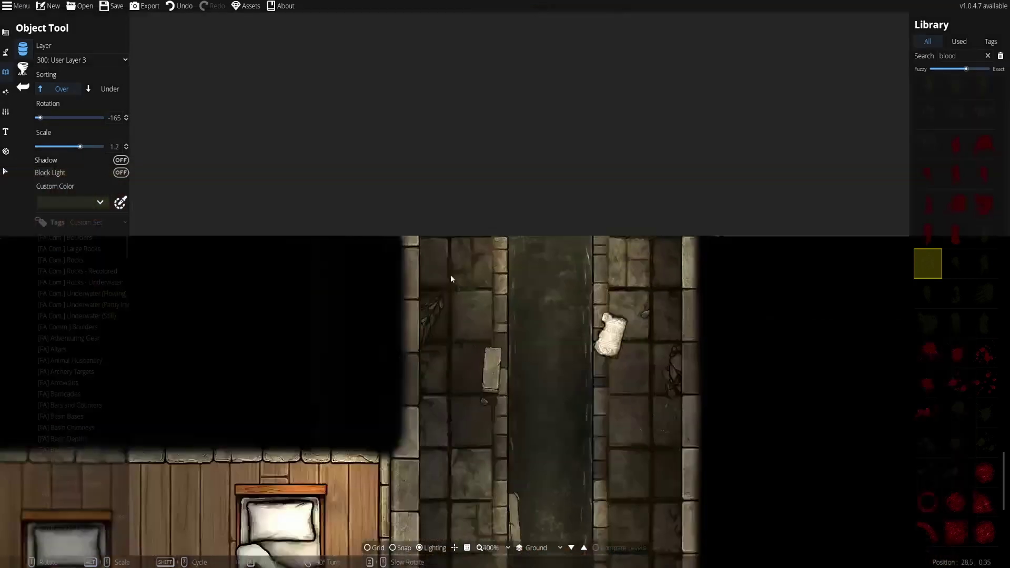
drag(441, 330, 428, 184)
scroll(428, 187, up, 12)
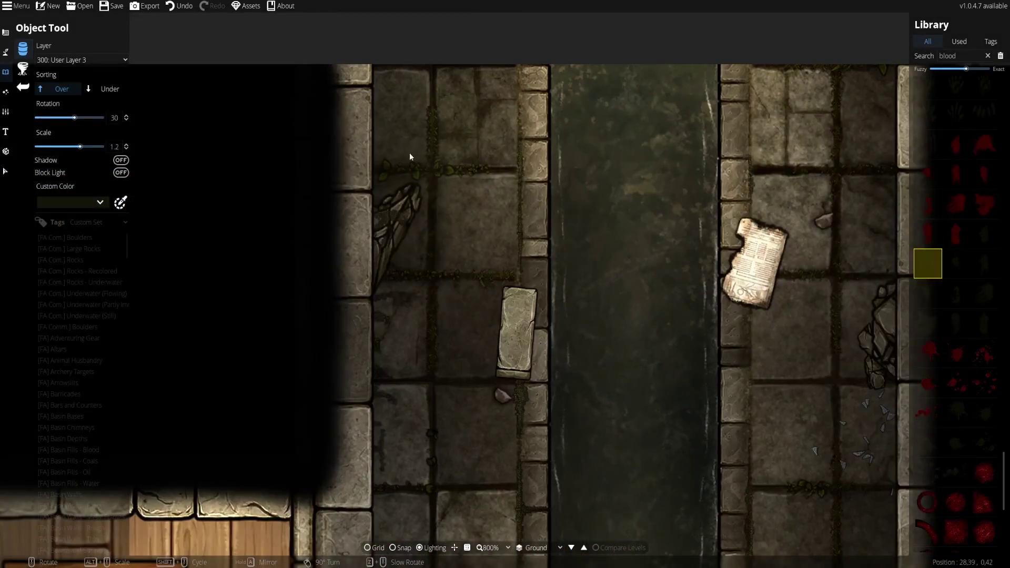
click(79, 61)
click(68, 98)
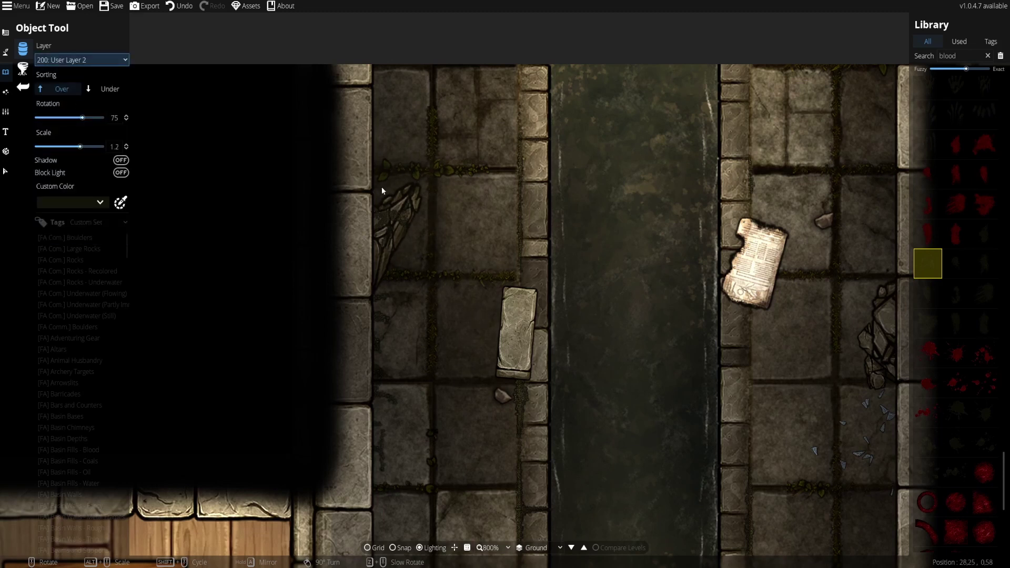
drag(548, 345, 301, 193)
right_click(597, 207)
right_click(598, 207)
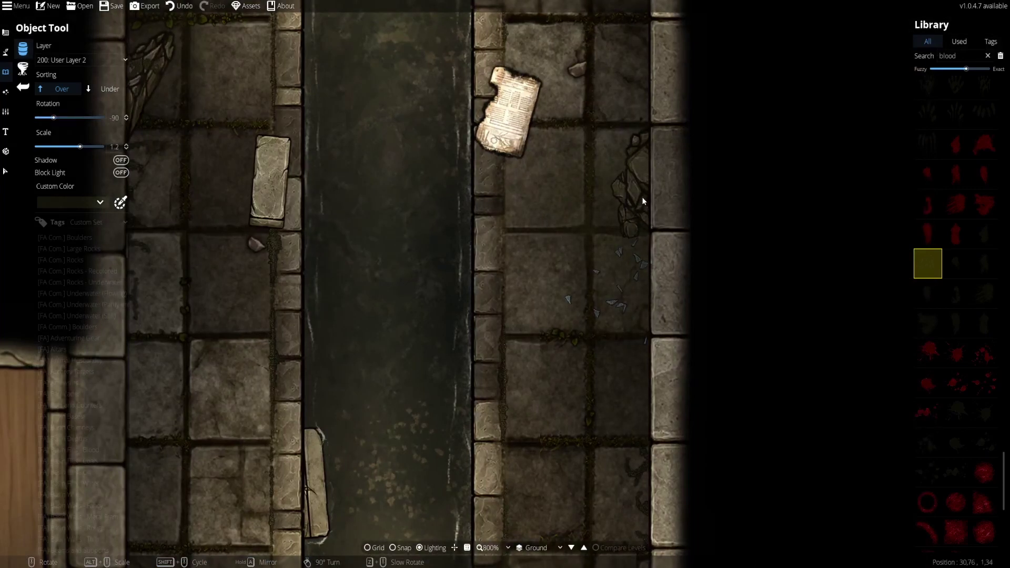
drag(597, 454, 547, 67)
scroll(572, 211, down, 5)
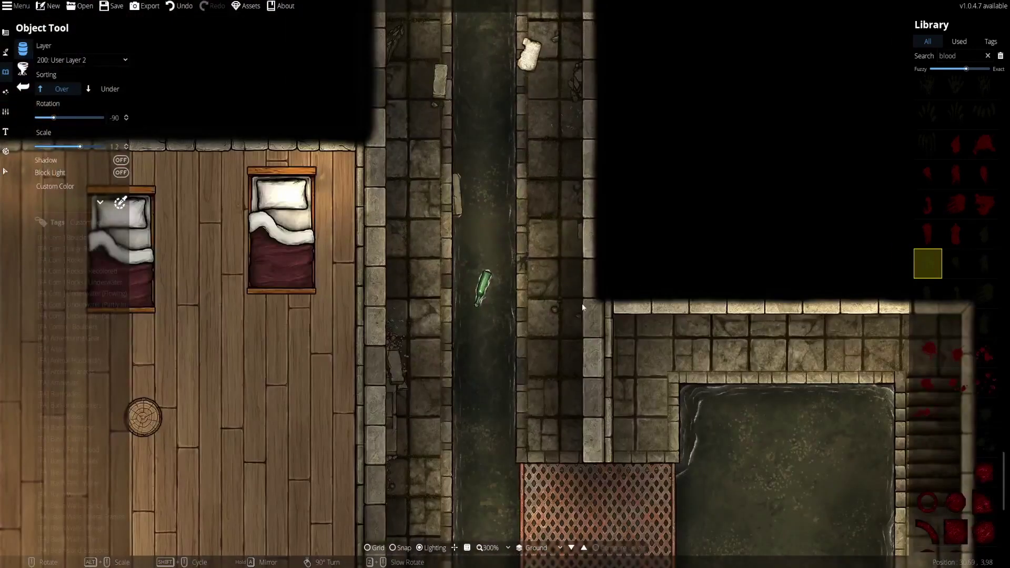
click(953, 263)
scroll(452, 239, up, 5)
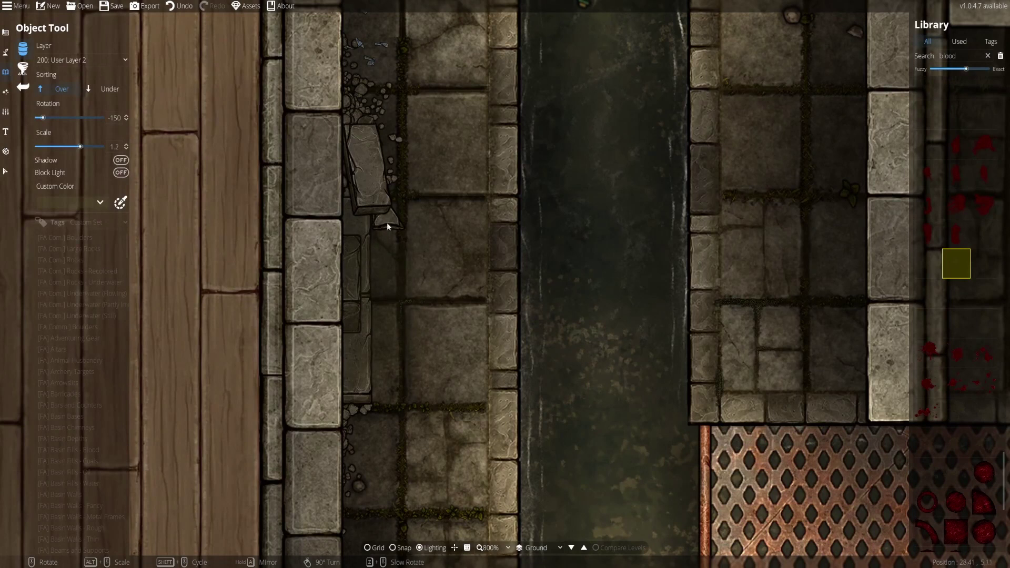
key(ctrl+z)
Choose another colorable blood puddle at scale 0.4 and raise the olive custom color's alpha to 72.
scroll(413, 267, up, 13)
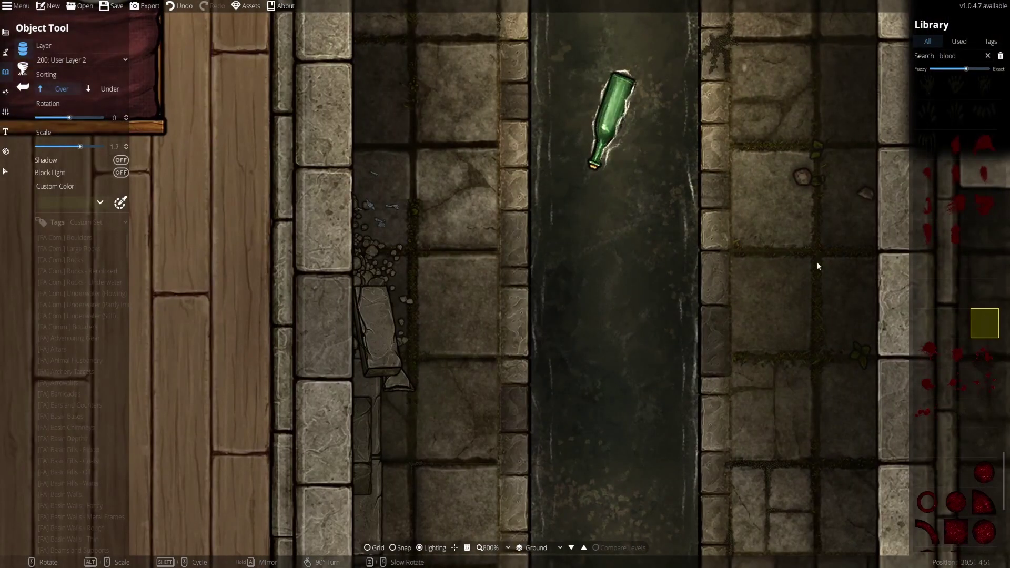
drag(816, 262, 748, 97)
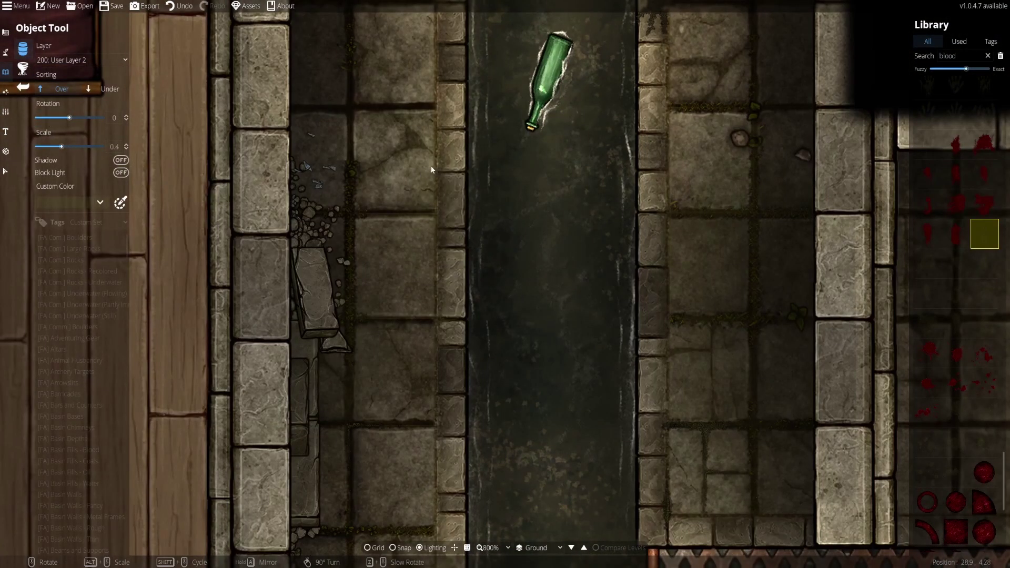
click(100, 202)
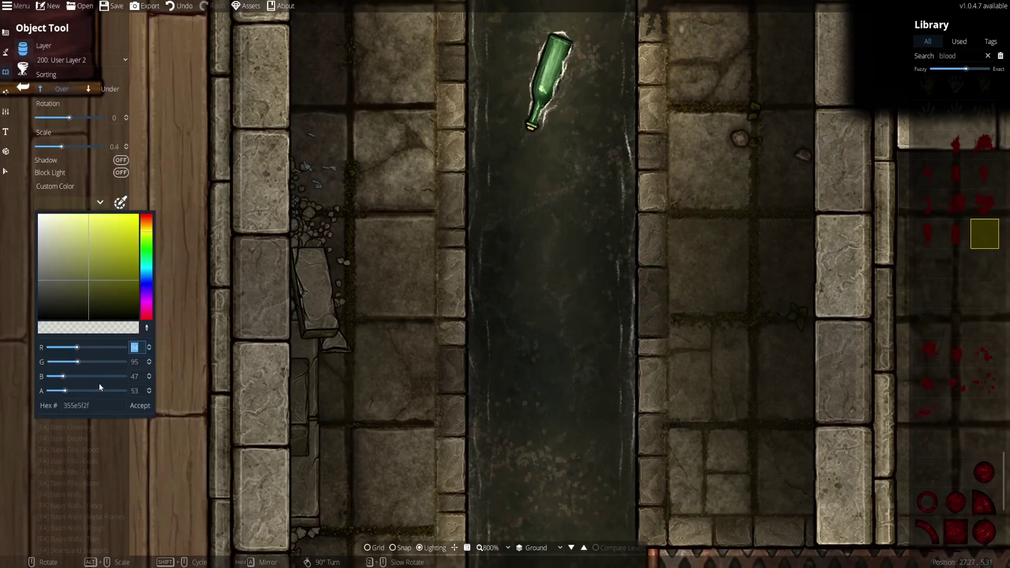
click(73, 390)
click(139, 406)
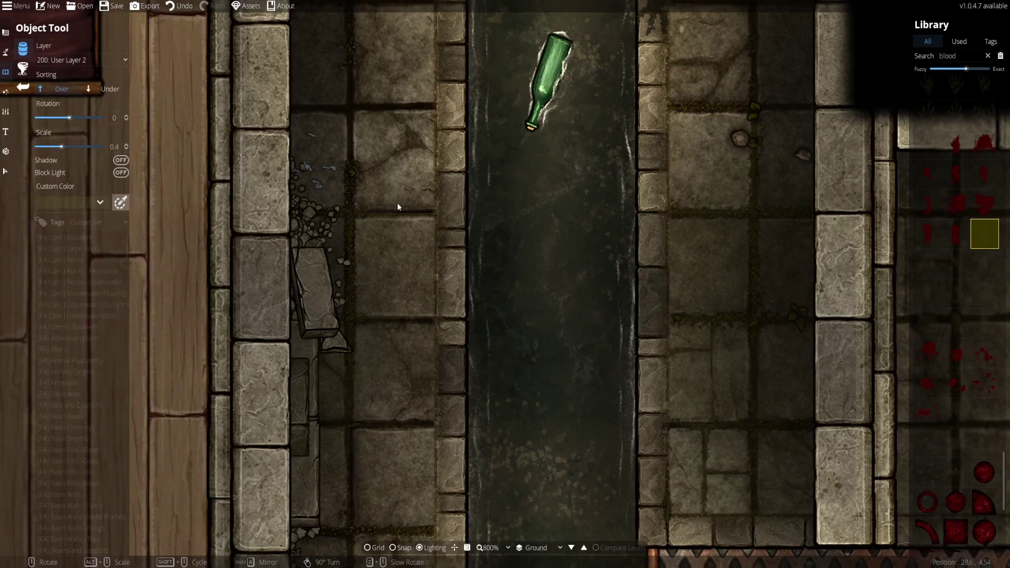
Add small olive puddle stains at scale 0.4 along the northern canal walkways, alternating between two puddle shapes.
drag(452, 127, 419, 417)
drag(413, 43, 322, 328)
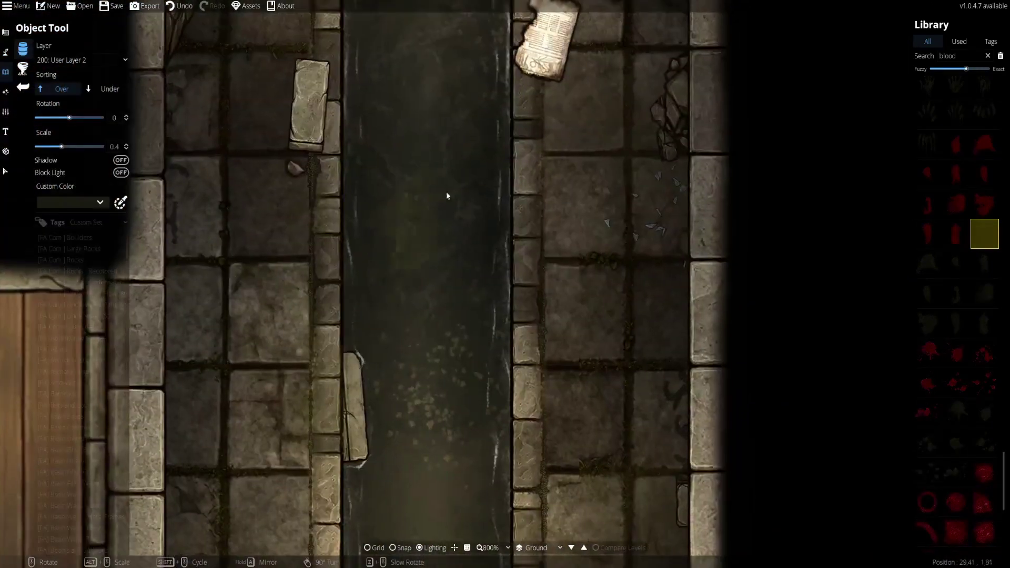
scroll(474, 179, up, 8)
scroll(544, 174, up, 4)
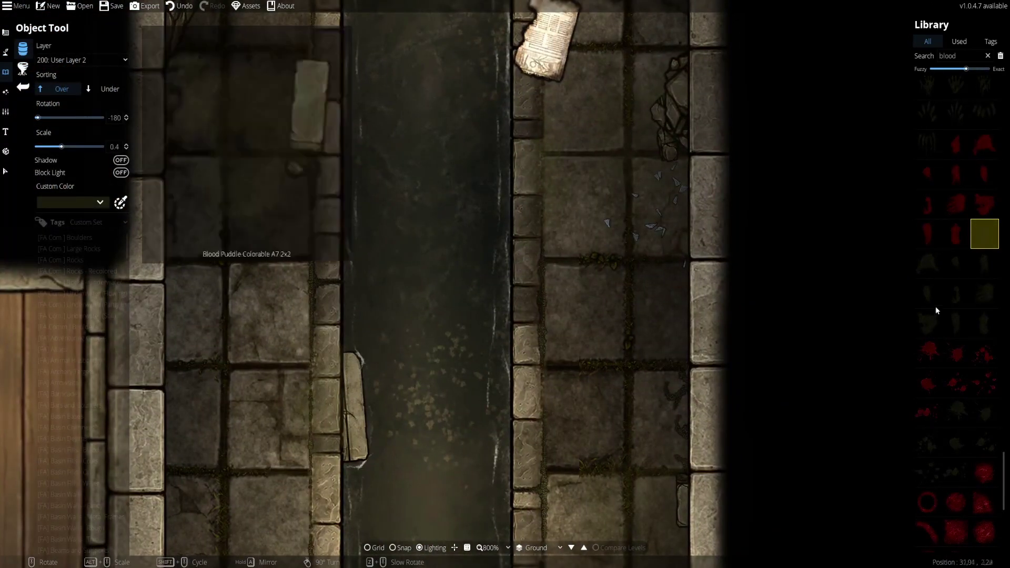
click(953, 292)
drag(458, 53, 402, 336)
scroll(247, 205, up, 6)
scroll(247, 203, up, 6)
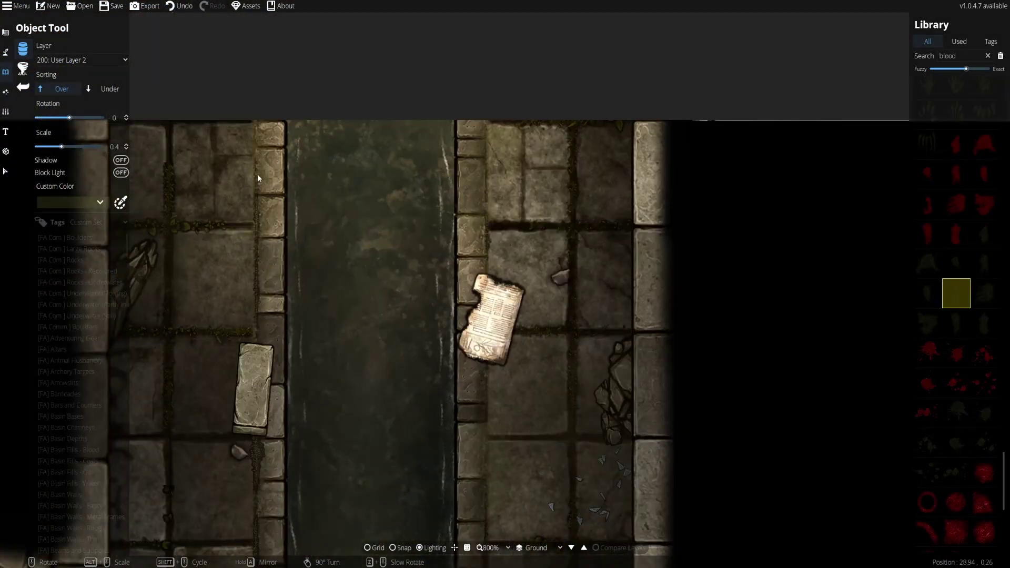
drag(362, 309, 477, 270)
right_click(383, 183)
right_click(383, 183)
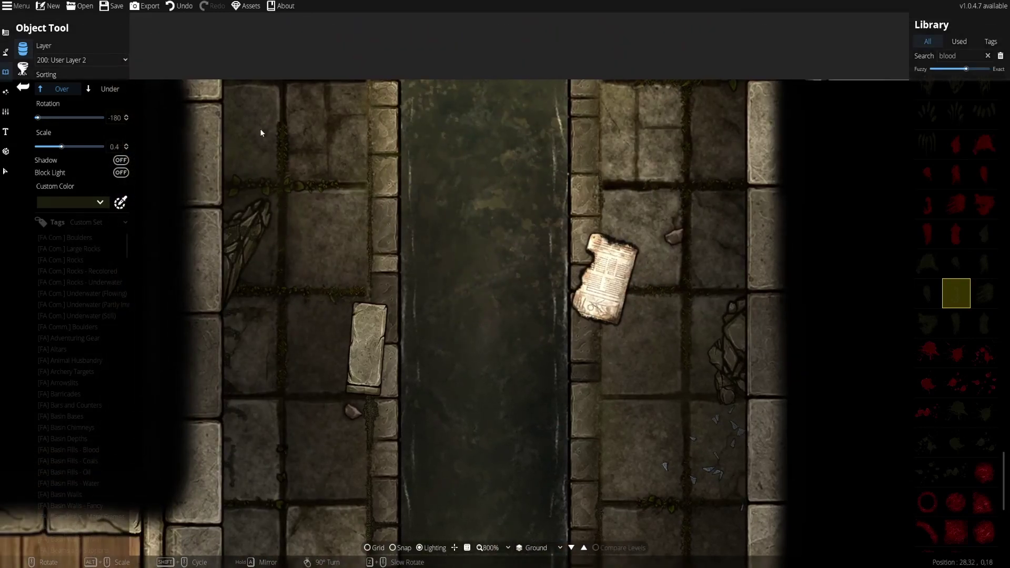
Stain the west walkway opposite the metal grate with a different puddle shape at scale 0.7.
drag(383, 284, 401, 11)
drag(417, 277, 387, 26)
drag(443, 253, 414, 41)
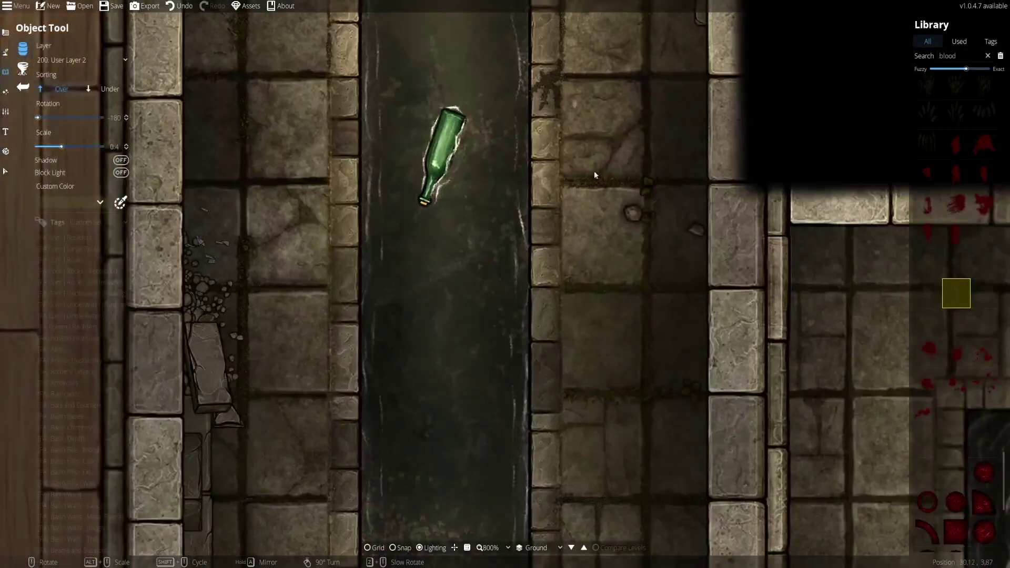
drag(555, 337, 552, 123)
scroll(553, 123, down, 2)
drag(391, 332, 420, 158)
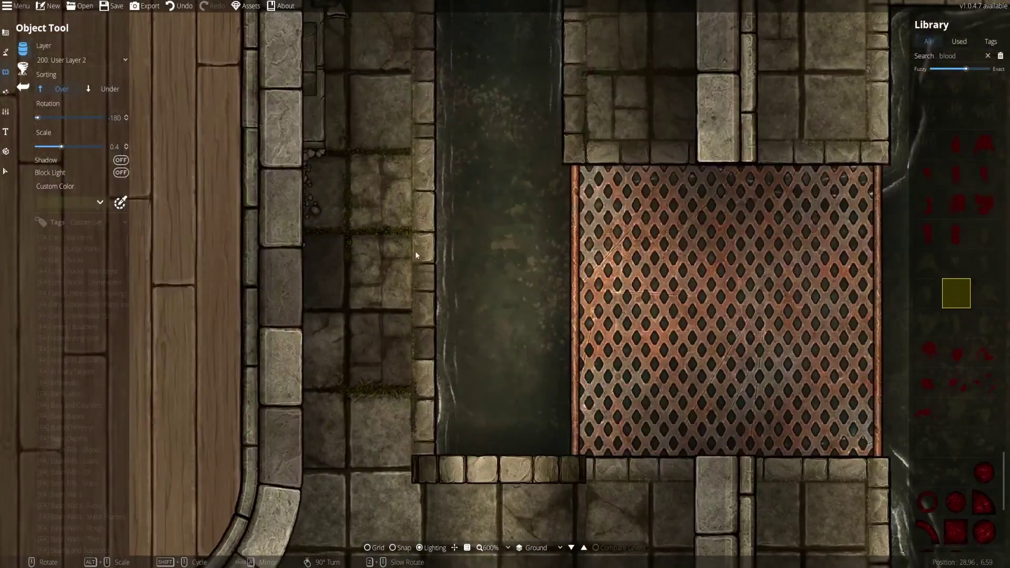
click(925, 291)
alt+scroll(361, 298, up, 3)
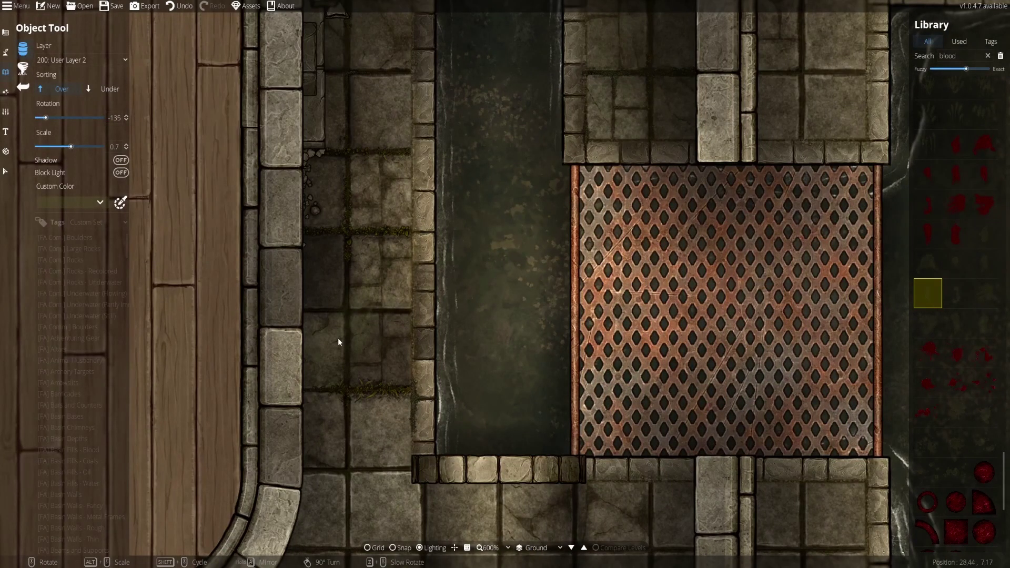
scroll(333, 321, down, 1)
drag(385, 193, 375, 398)
Change the custom color to a dark brown with RGB 75, 54, 33 and alpha 65.
click(101, 203)
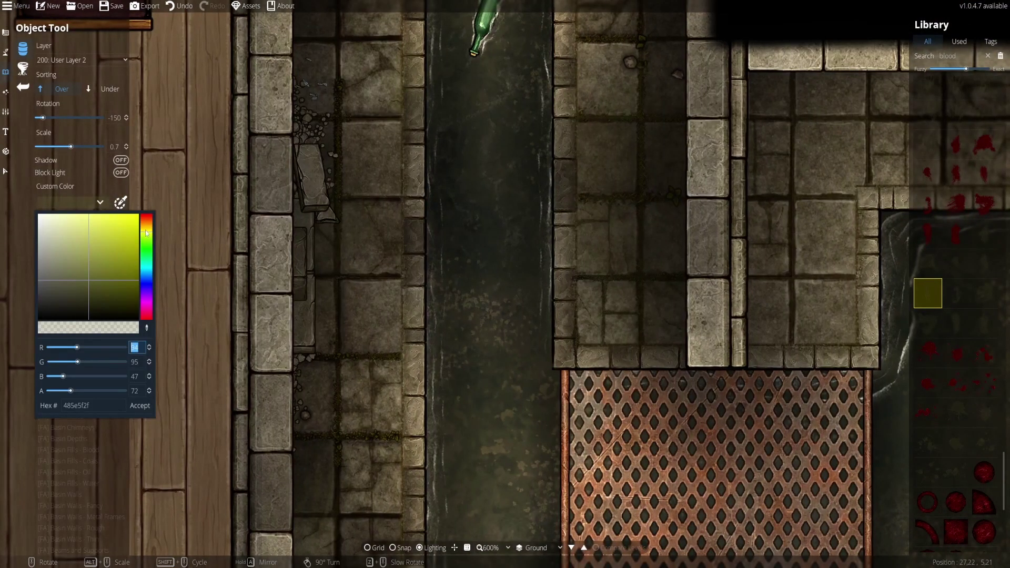
drag(147, 233, 148, 227)
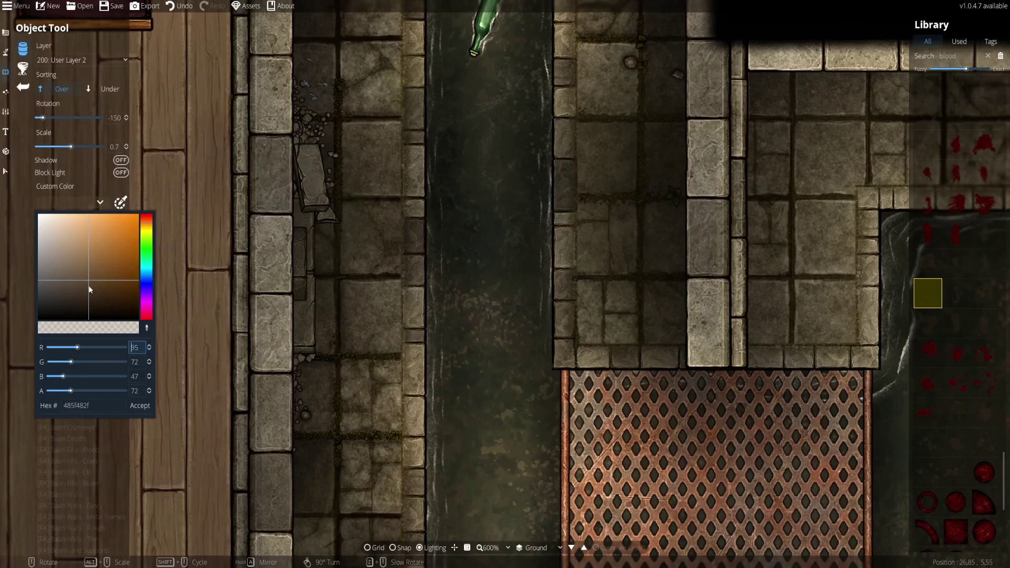
drag(90, 290, 95, 297)
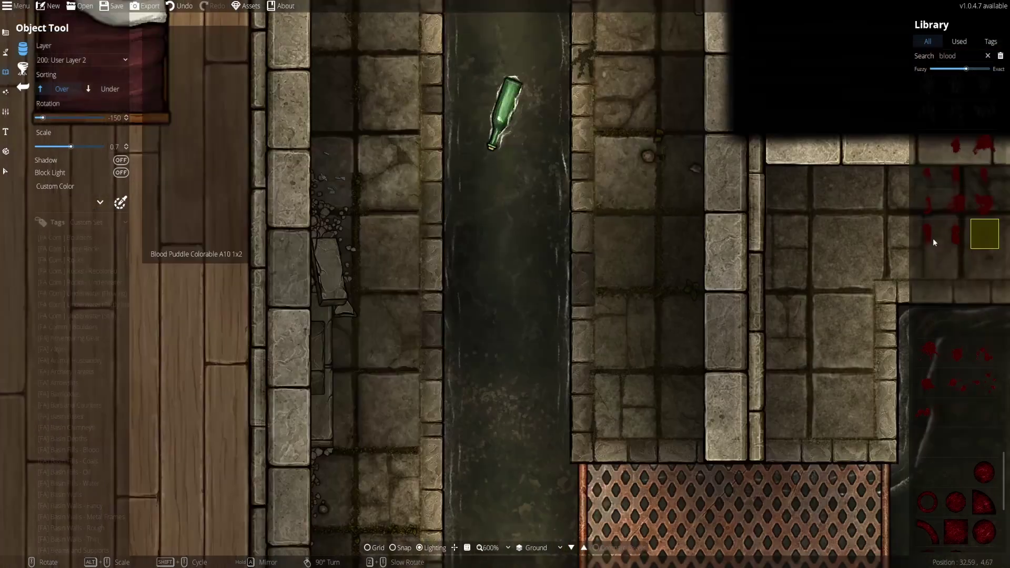
Choose another puddle shape and add dark brown stains at scale 0.7 along the canal walkways on User Layer 2.
drag(617, 171, 596, 338)
drag(363, 197, 356, 276)
key(Up)
key(Up)
key(Up)
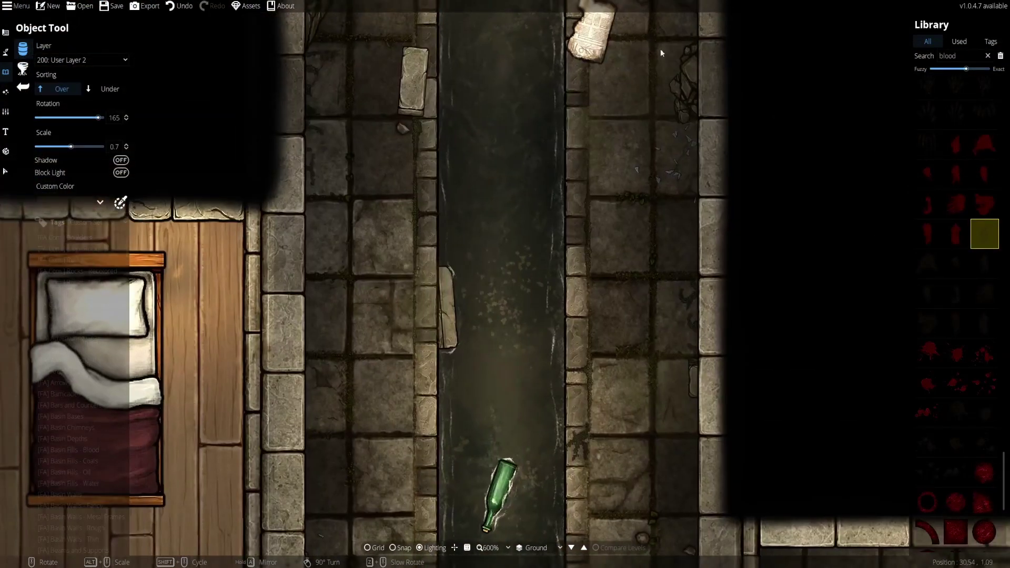
Stain the torn newspaper and the rubble by the east wall with dark brown puddles on User Layer 3, at scale 0.7 and rotation -180.
click(84, 61)
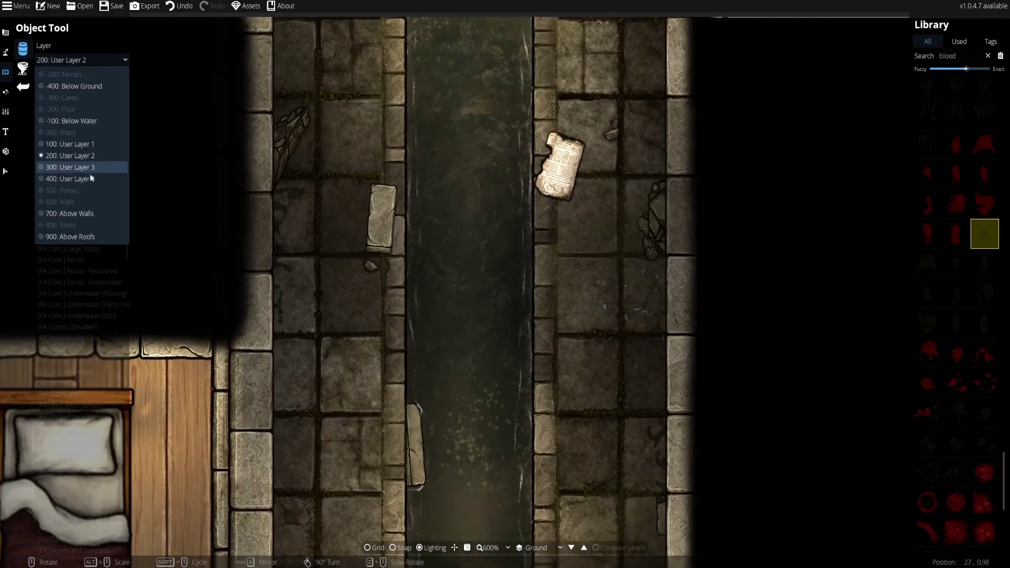
click(82, 168)
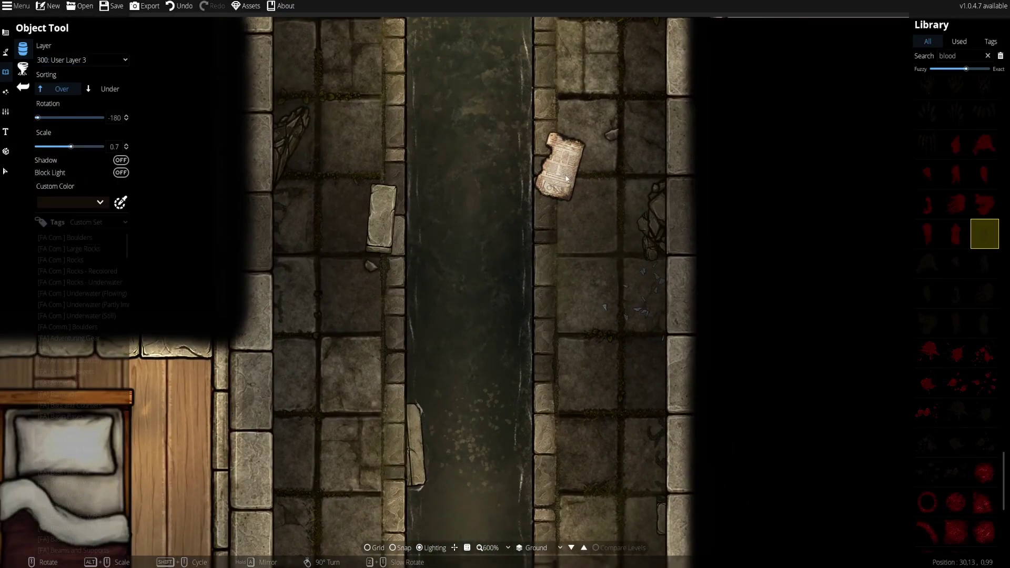
drag(636, 128, 630, 216)
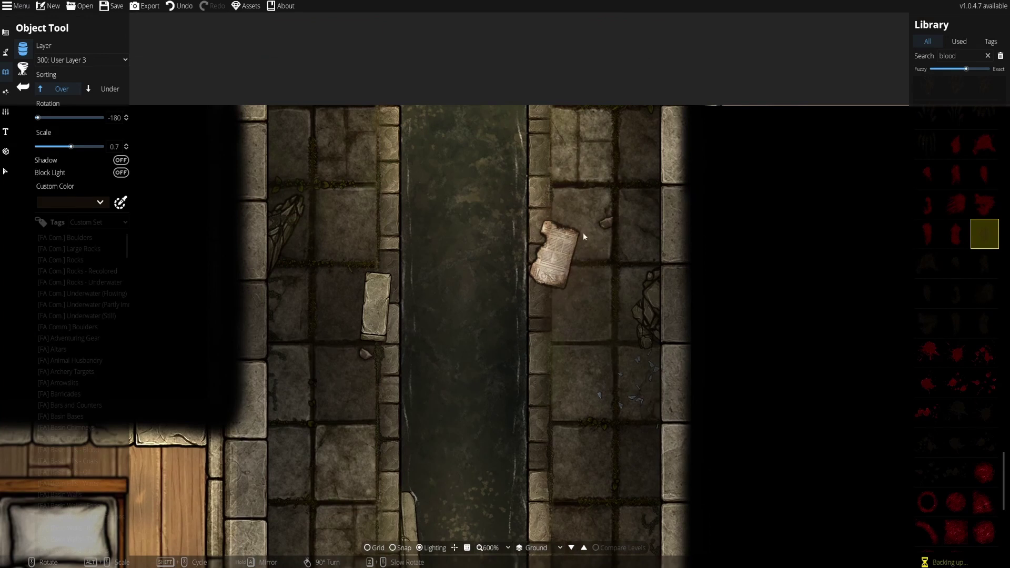
click(923, 294)
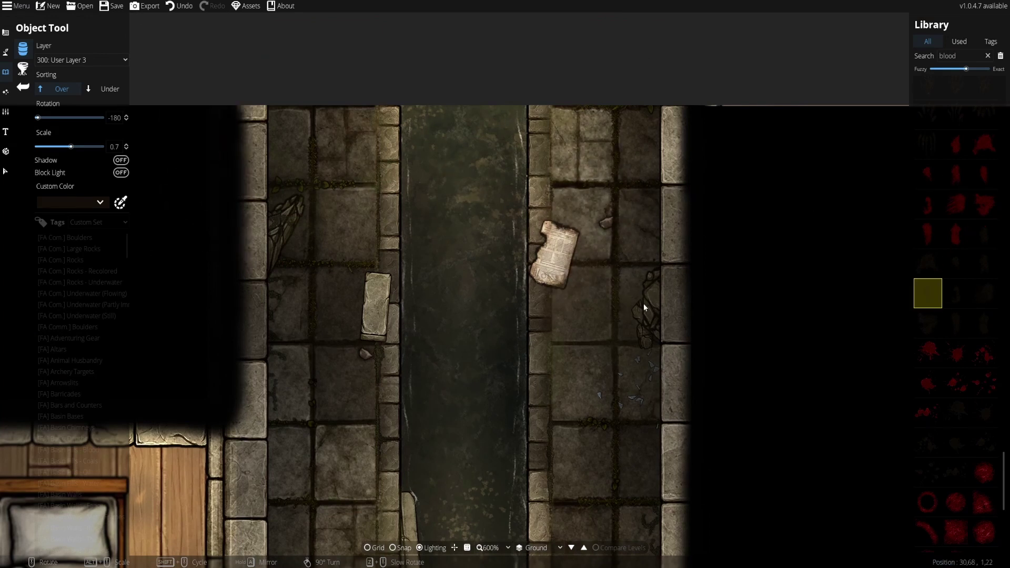
drag(644, 305, 586, 186)
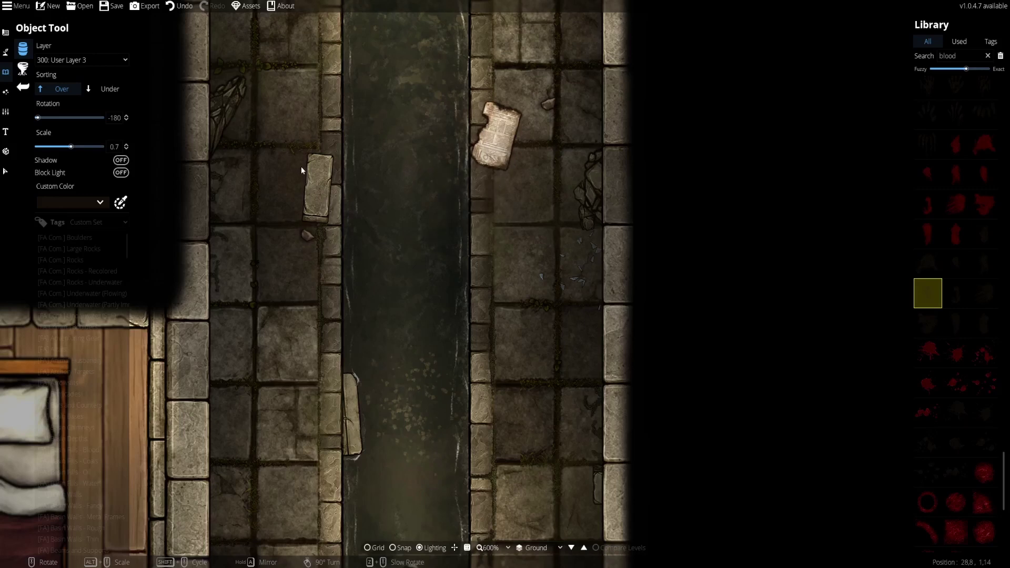
Add smaller brown blood splatters to the torn newspaper at rotation -180, using scales 0.5 and 0.4.
click(958, 329)
click(958, 411)
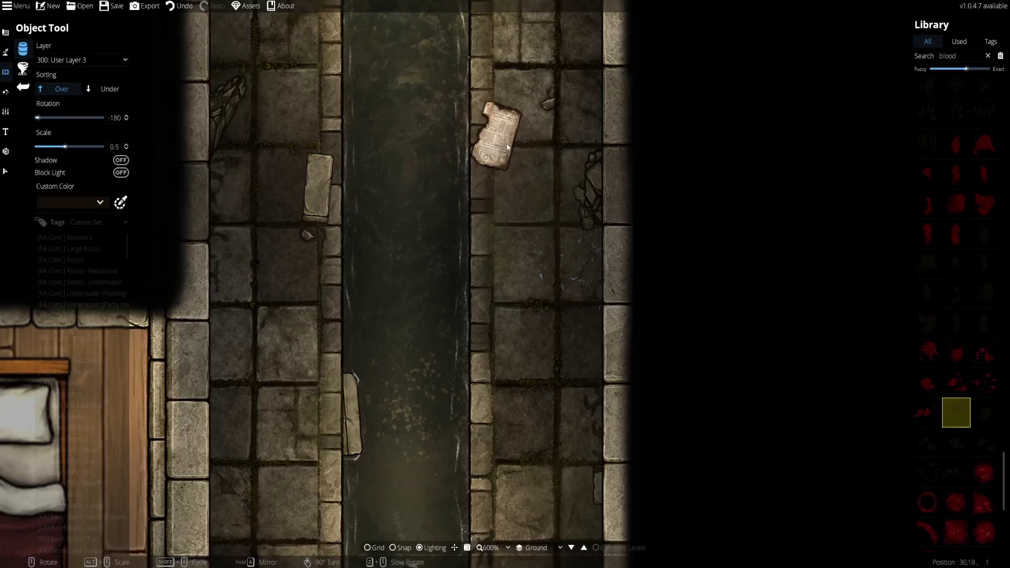
drag(502, 146, 505, 196)
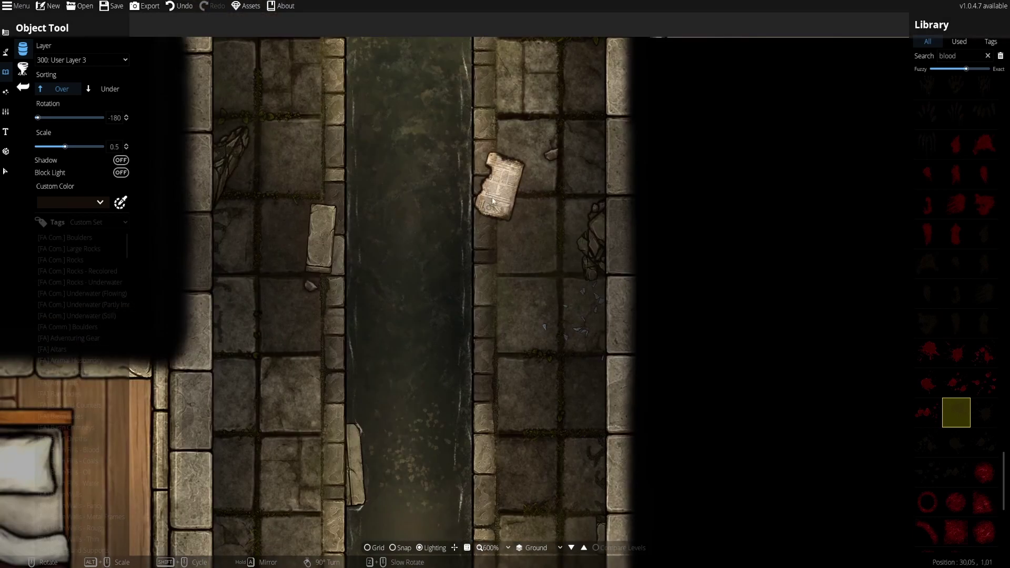
click(976, 416)
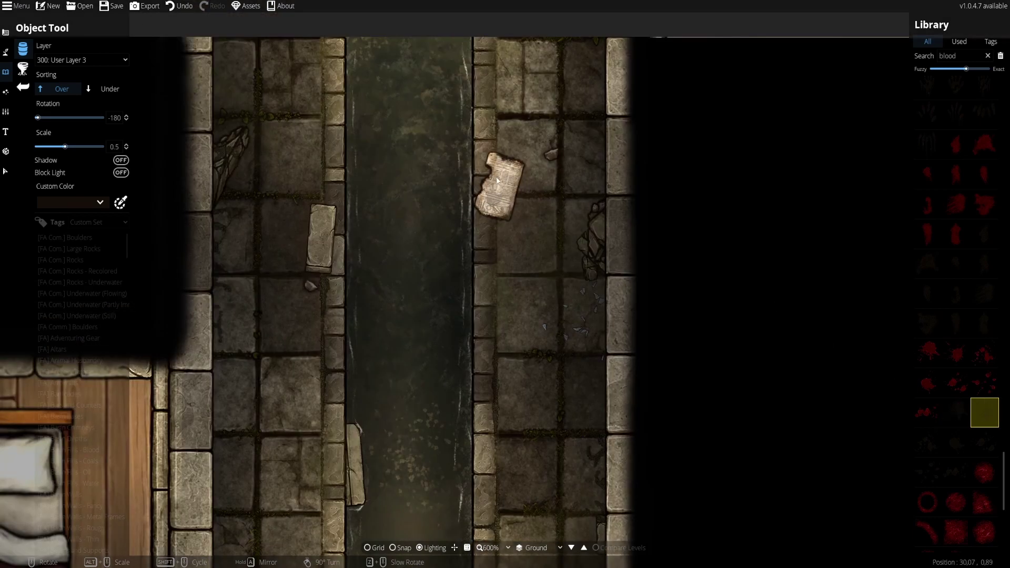
scroll(508, 174, up, 2)
alt+scroll(505, 171, down, 1)
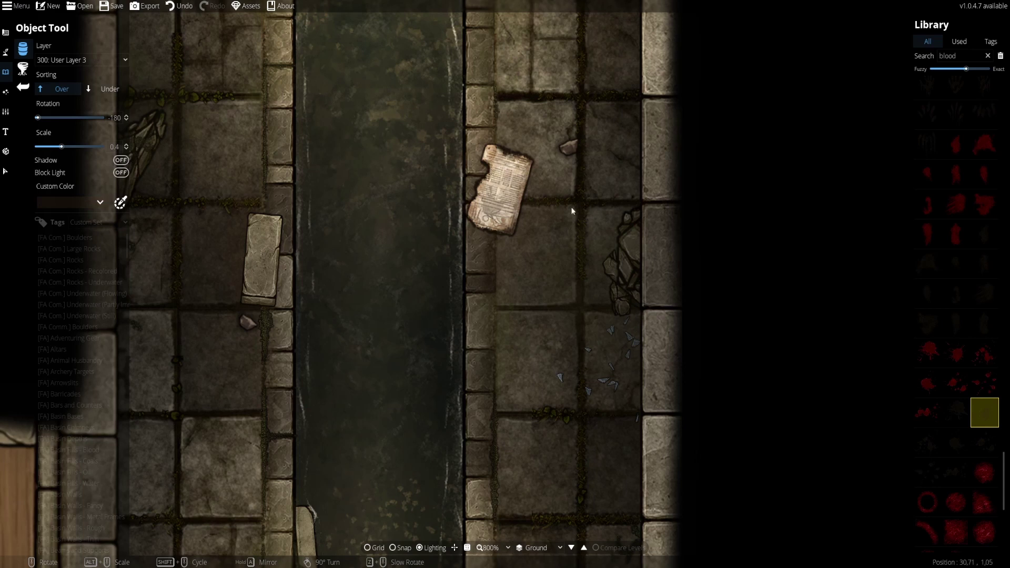
Switch to a spotted splatter, raise the brown color's alpha to 174, and mark the torn newspaper with dark spots.
shift+scroll(597, 291, down, 3)
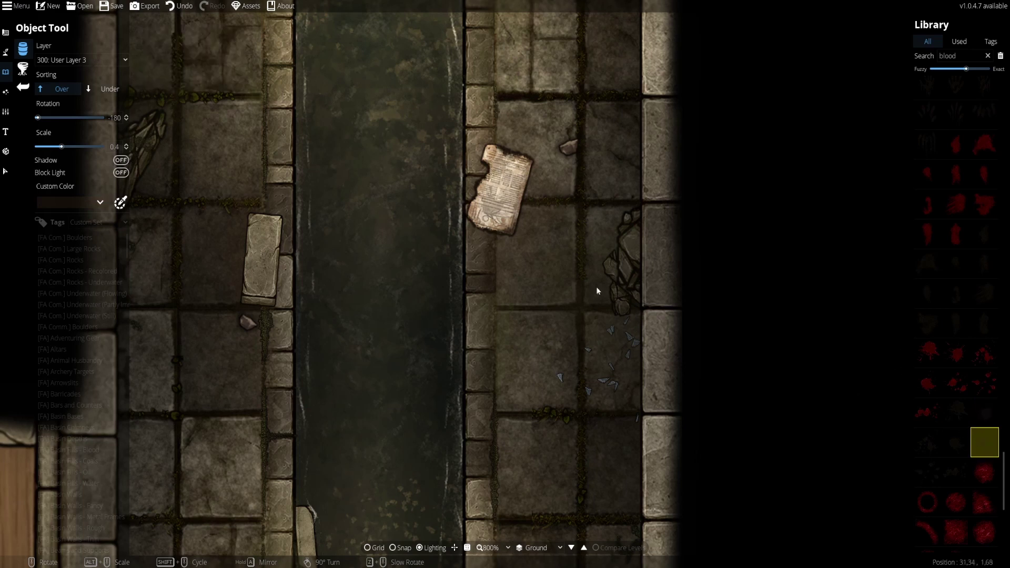
click(102, 203)
right_click(109, 238)
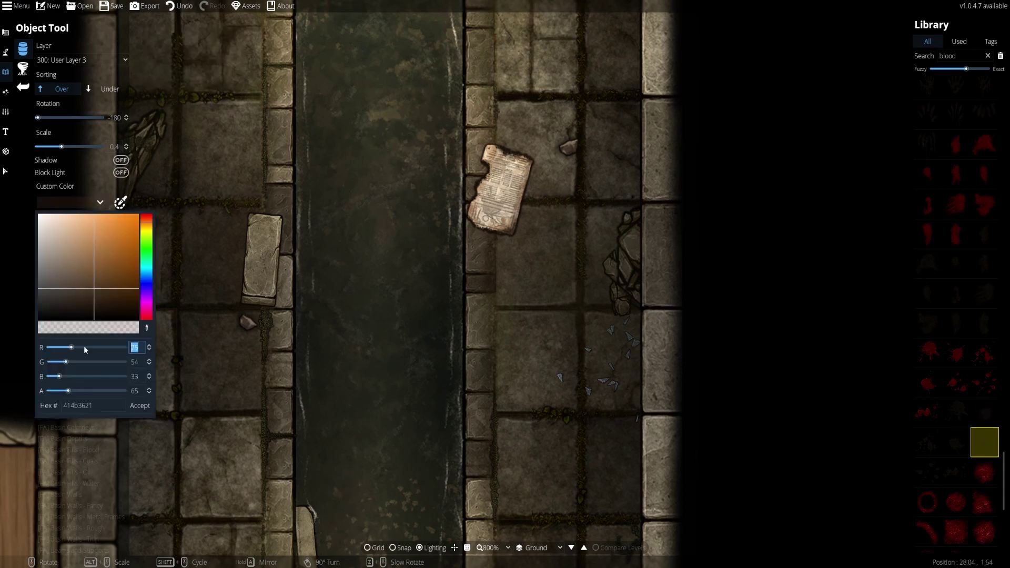
click(101, 391)
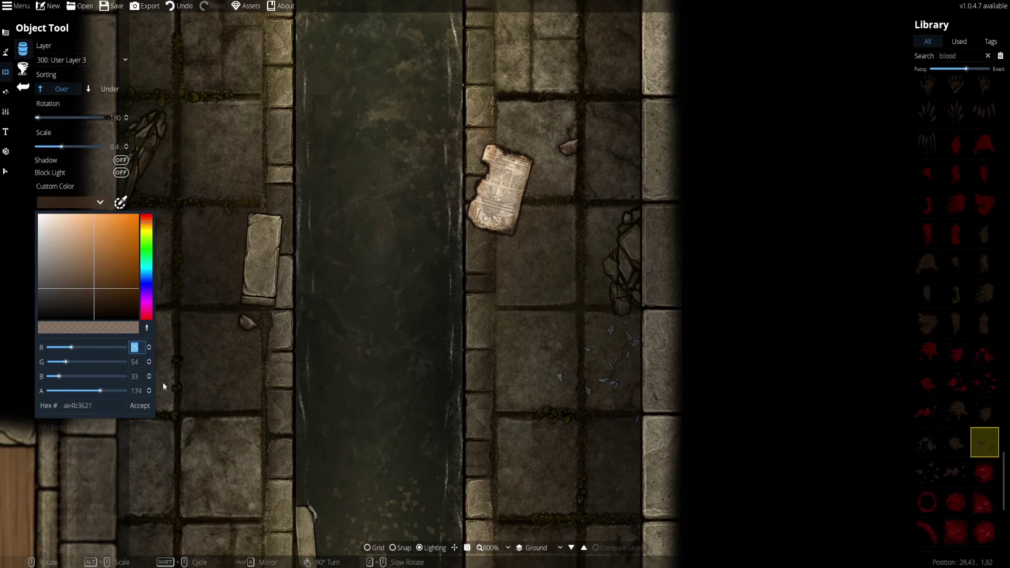
click(200, 329)
Reduce the brown stain color's alpha to 89.
scroll(505, 193, down, 4)
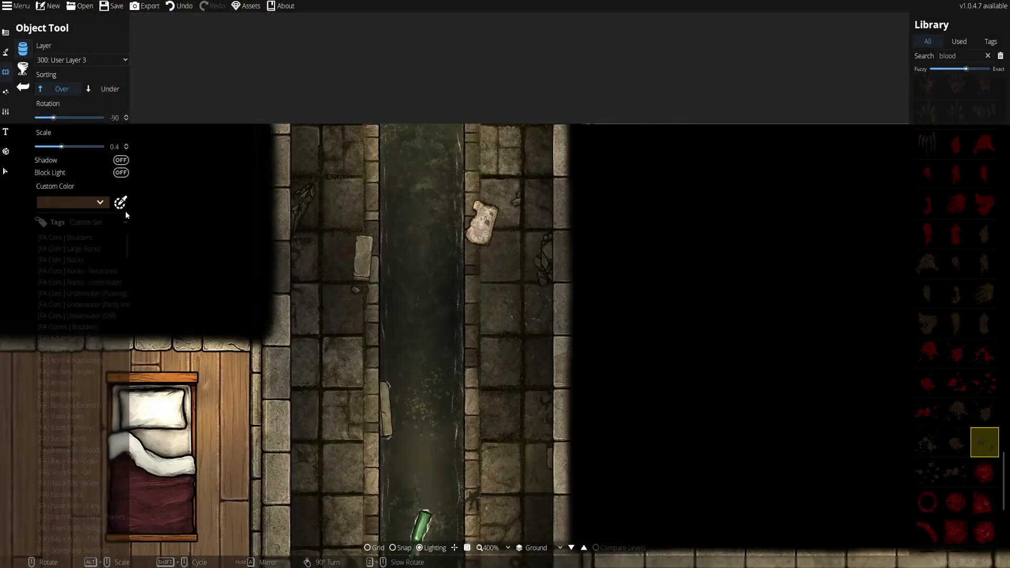
click(121, 208)
click(57, 294)
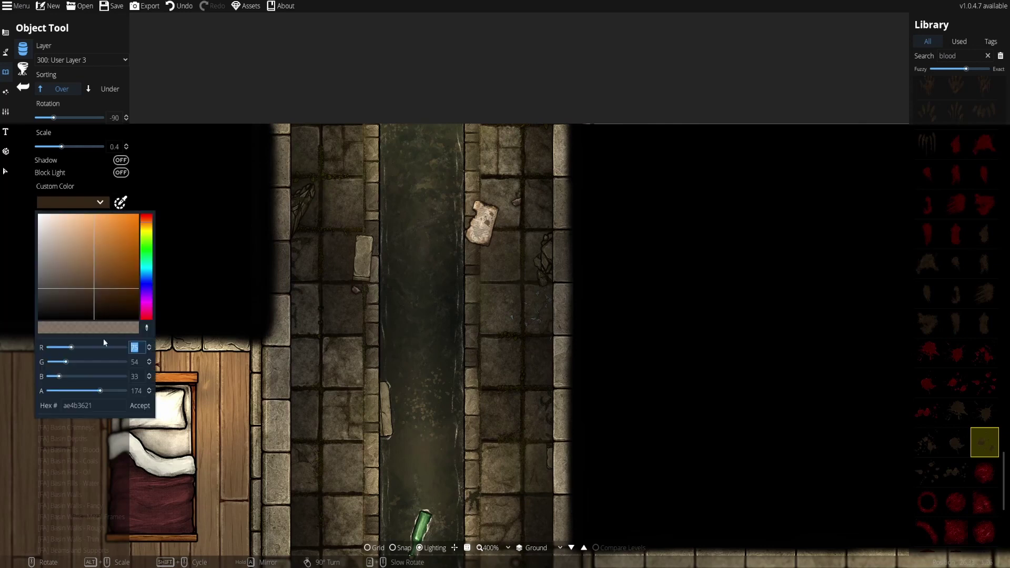
drag(125, 391, 77, 392)
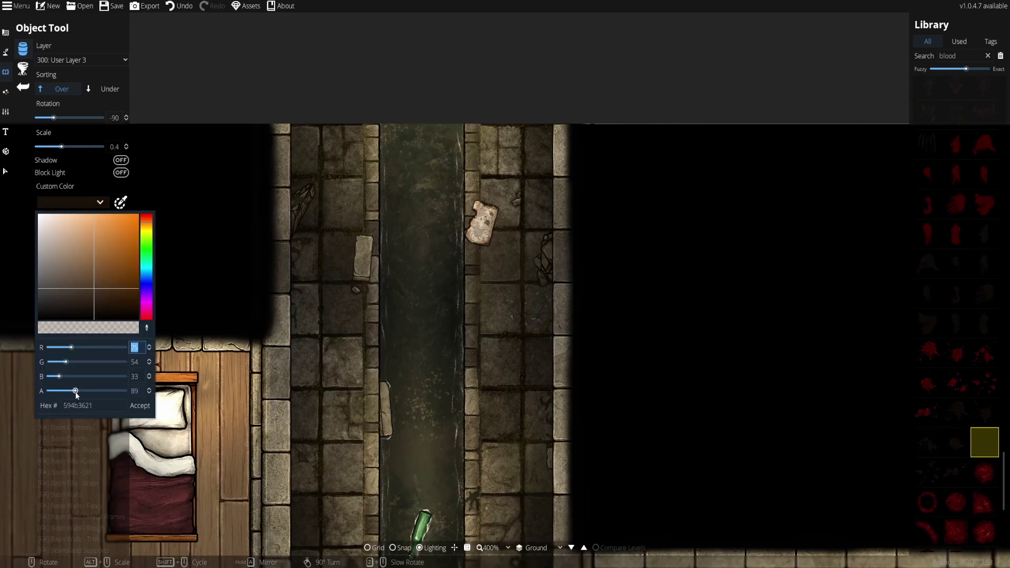
click(140, 406)
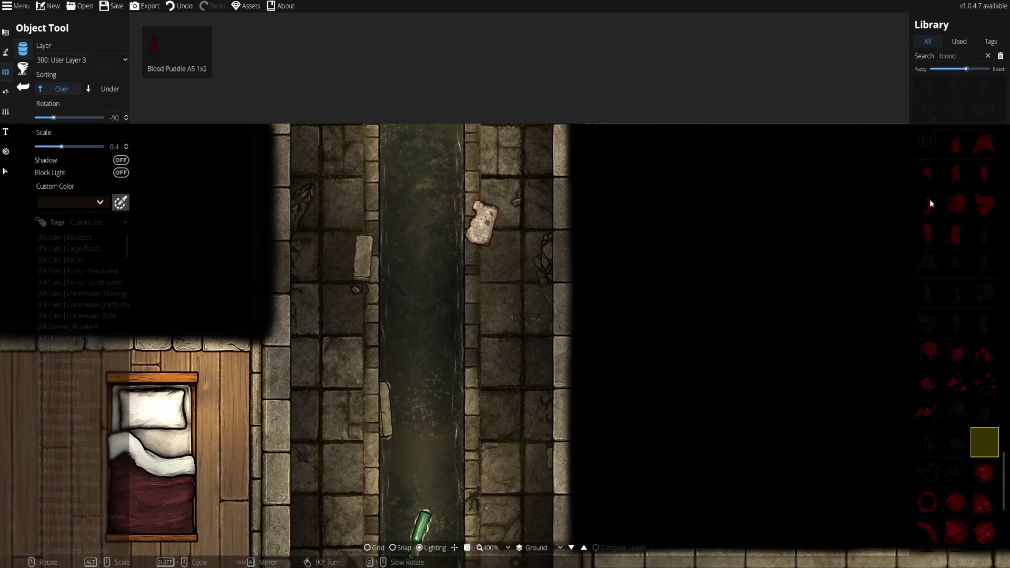
Choose another colorable blood puddle and add faint brown stains along the canal walkways on User Layer 3 at scale 0.7.
click(928, 264)
drag(533, 291, 560, 167)
scroll(448, 277, up, 3)
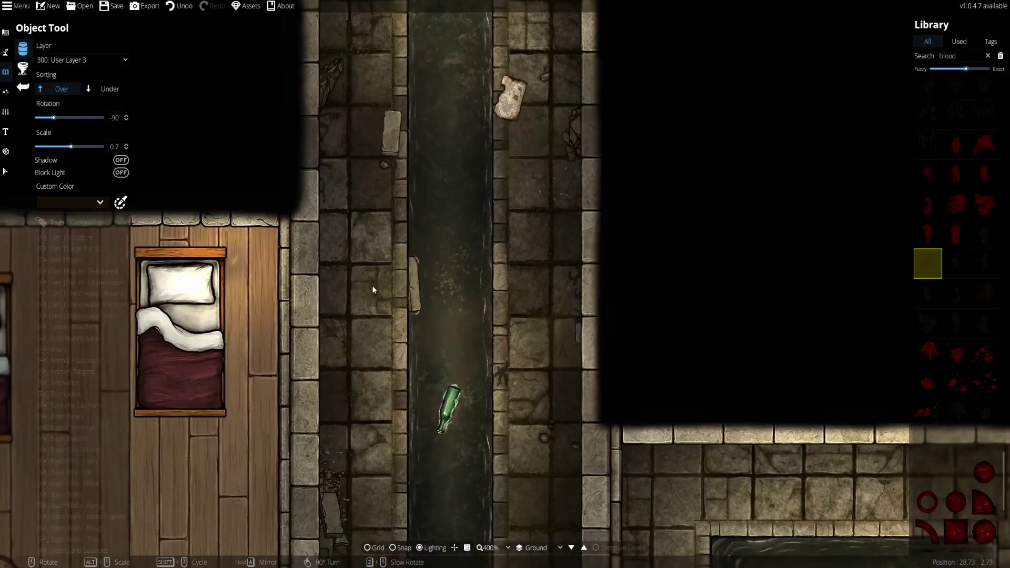
drag(351, 429, 398, 255)
scroll(393, 323, up, 1)
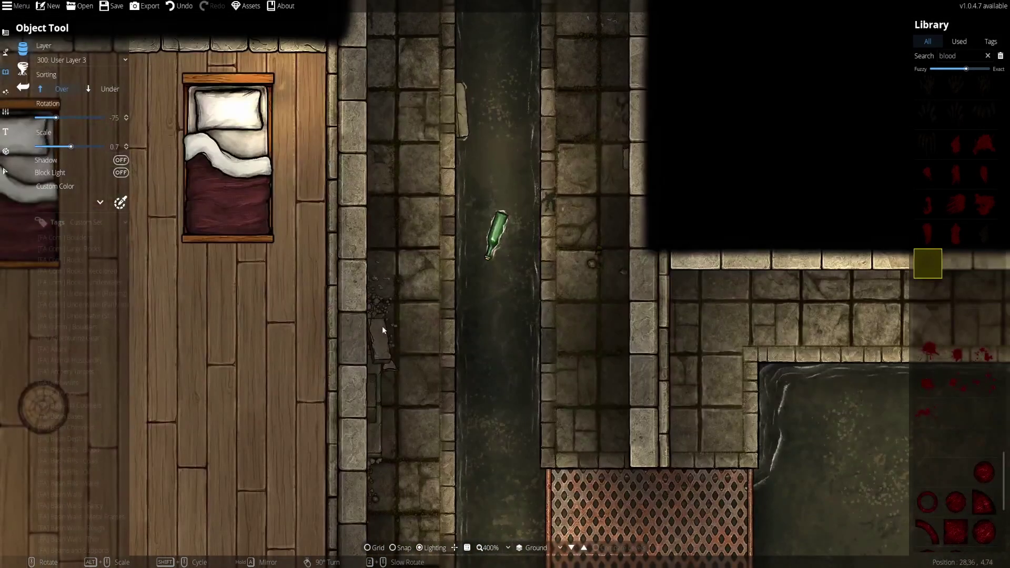
drag(407, 370, 418, 281)
scroll(393, 319, up, 2)
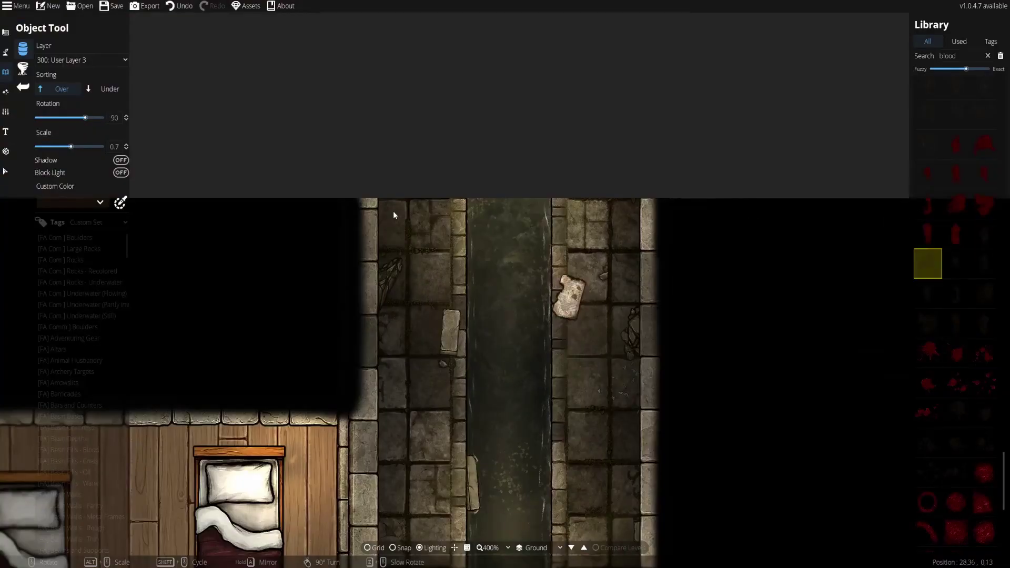
Switch to the 700: Above Walls layer and stain the top of the west wall, reducing the puddle scale to 0.3.
click(58, 59)
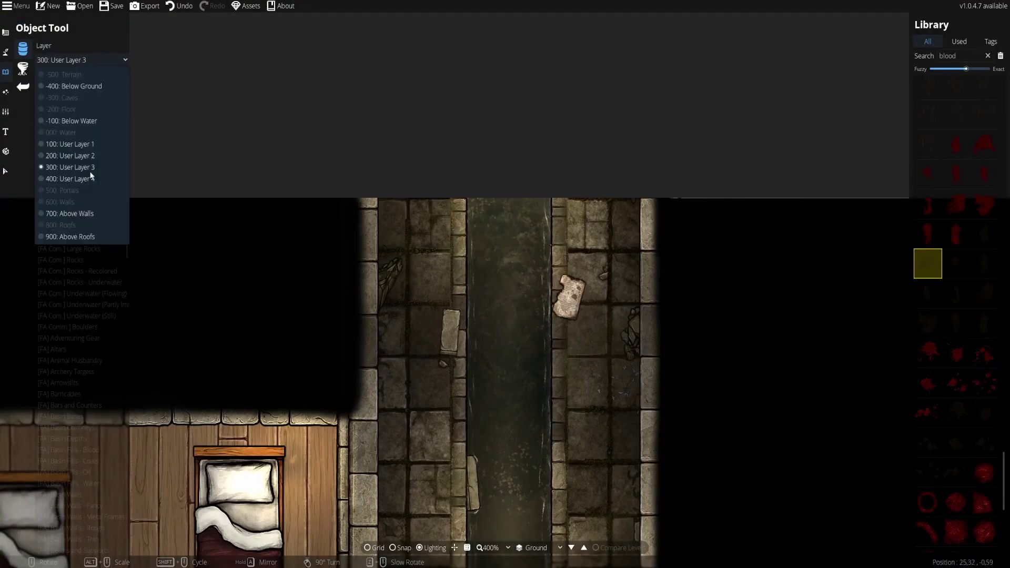
click(79, 215)
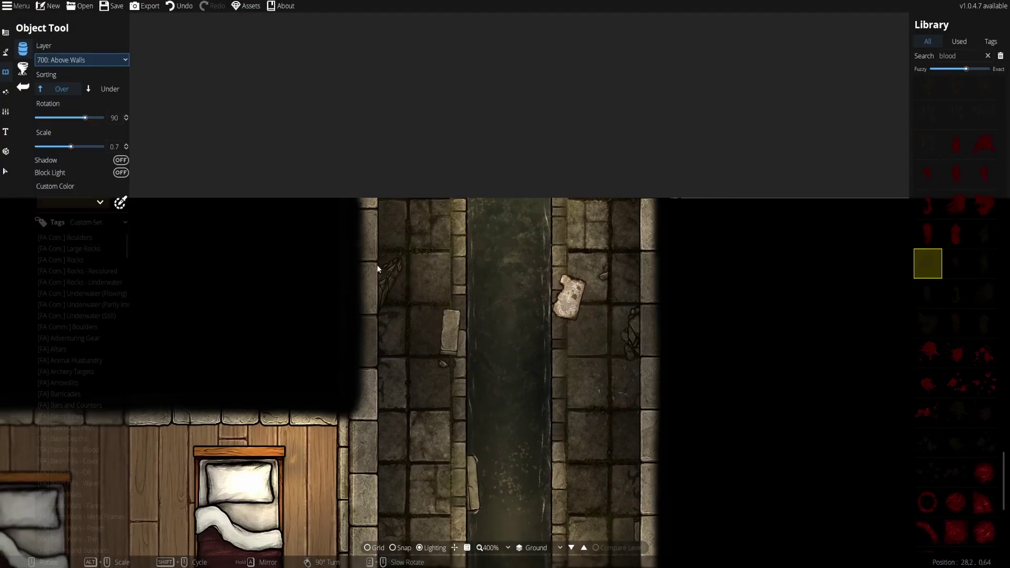
scroll(377, 251, up, 1)
scroll(367, 243, up, 2)
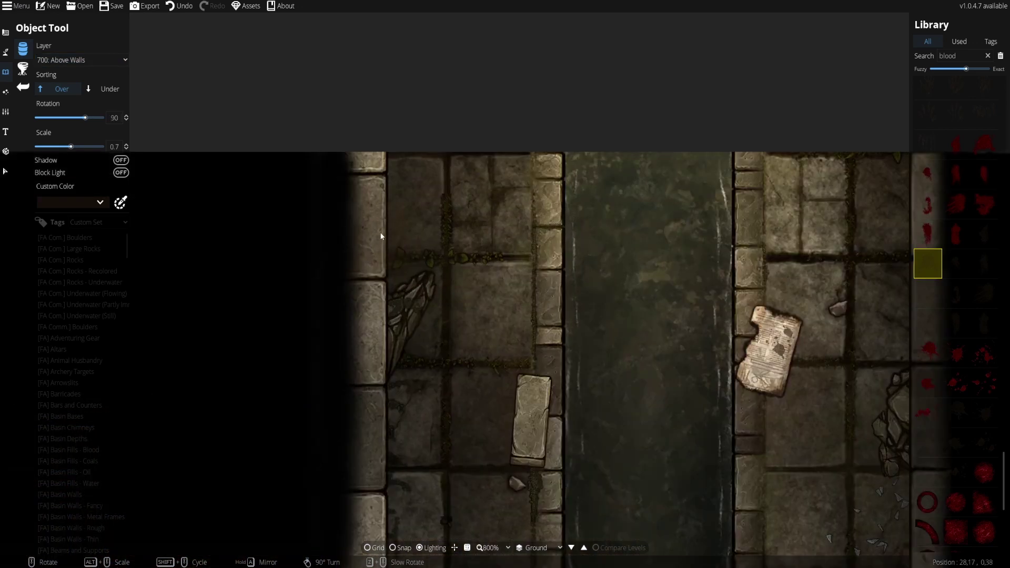
scroll(379, 223, down, 11)
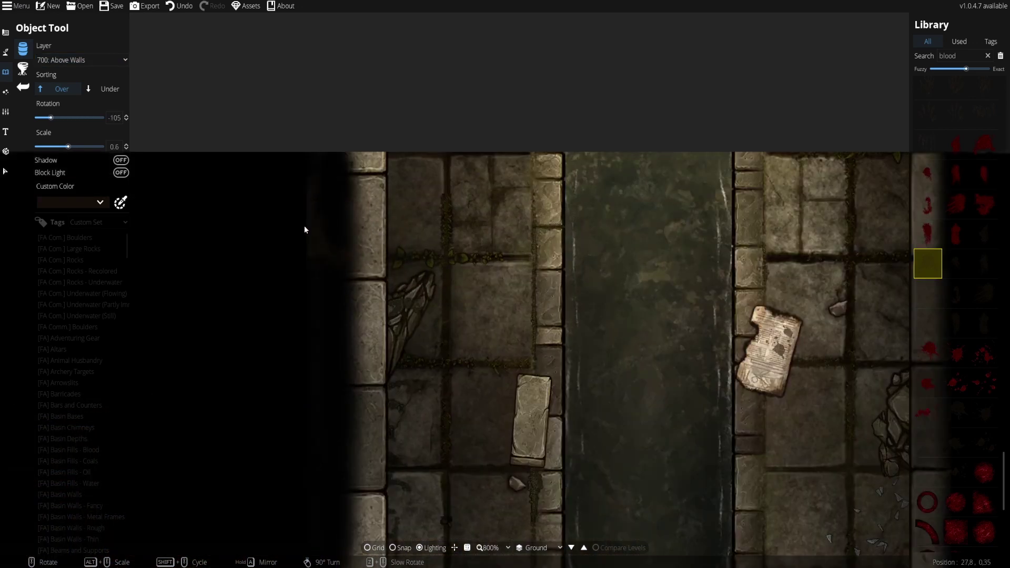
alt+scroll(336, 208, down, 3)
drag(378, 436, 392, 189)
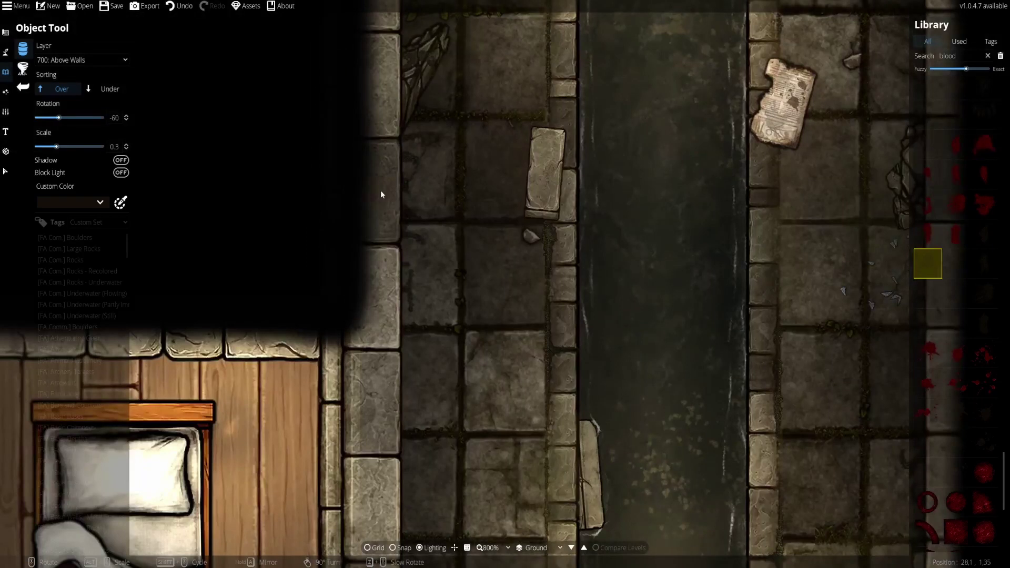
Stain the top of the east wall with other colorable puddle shapes at scale 0.3.
click(993, 264)
drag(780, 207, 568, 277)
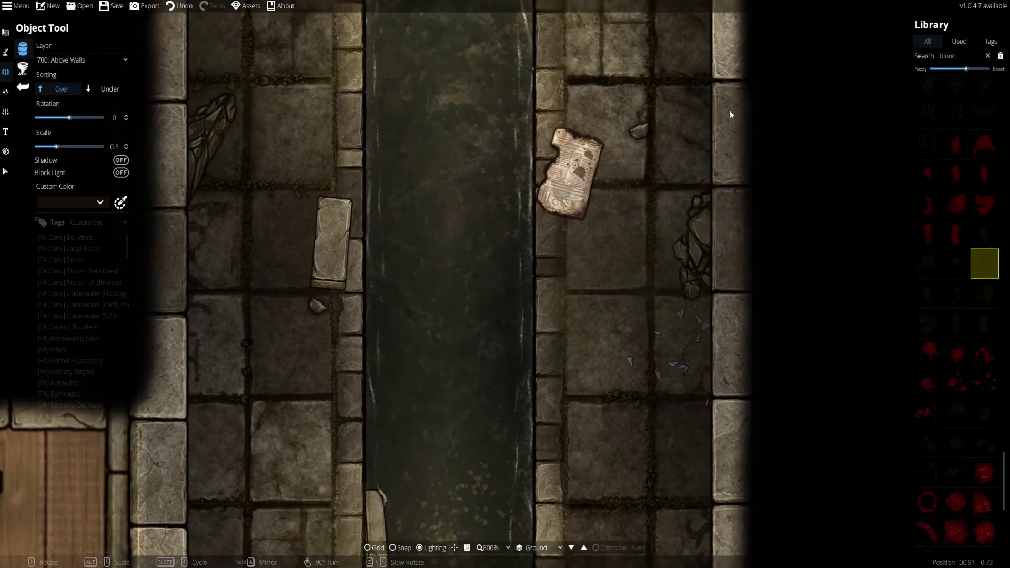
key(Up)
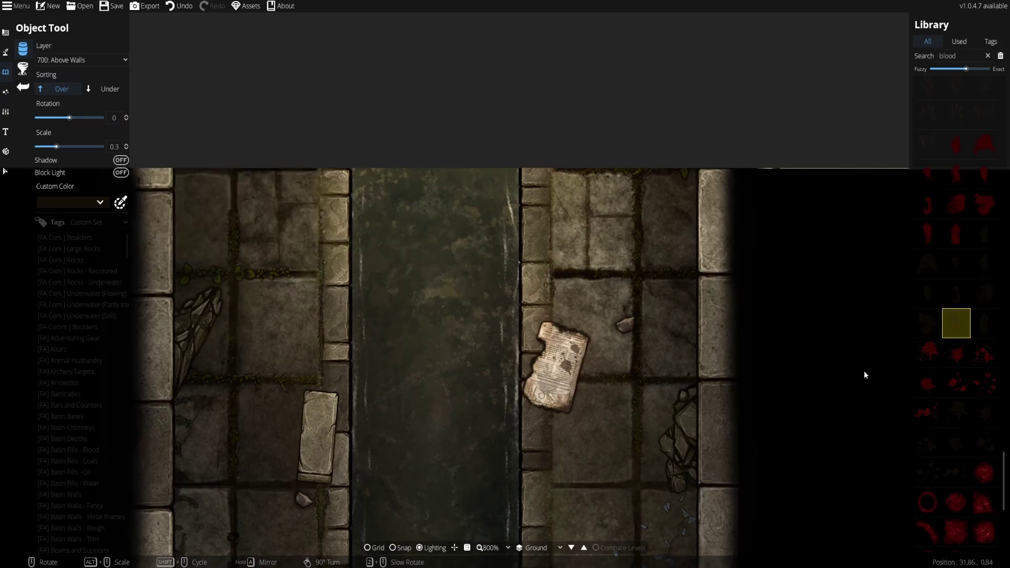
key(Down)
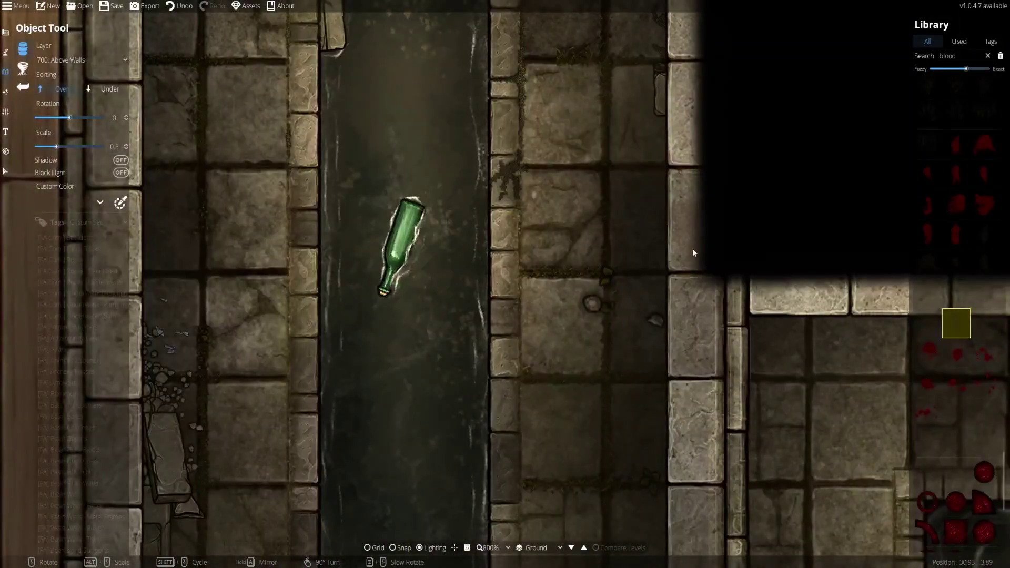
key(Left)
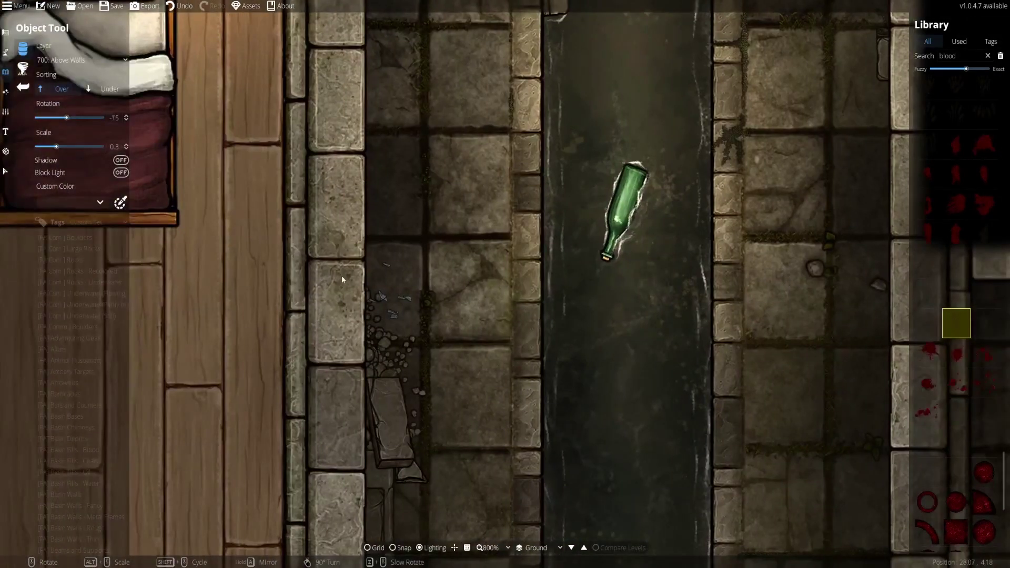
Vary the puddle shape and rotation, including 165, and continue staining the top of the west wall southward at scale 0.3.
scroll(349, 278, down, 11)
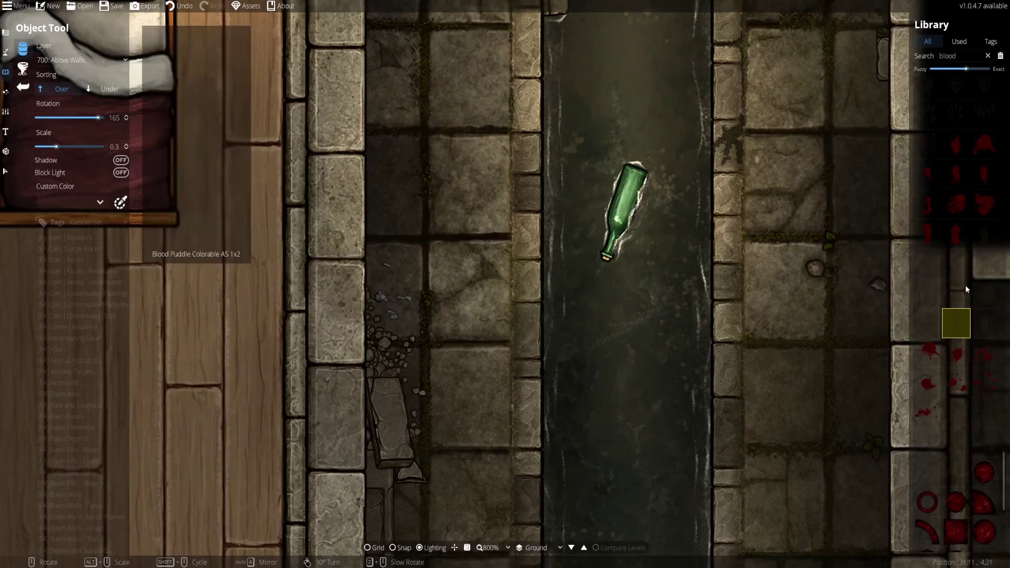
key(Down)
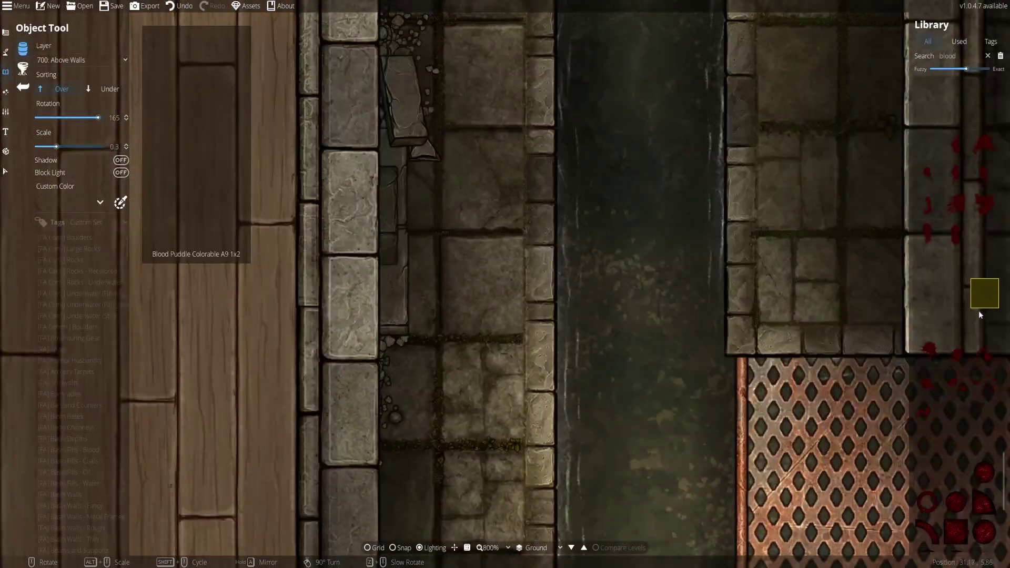
key(Down)
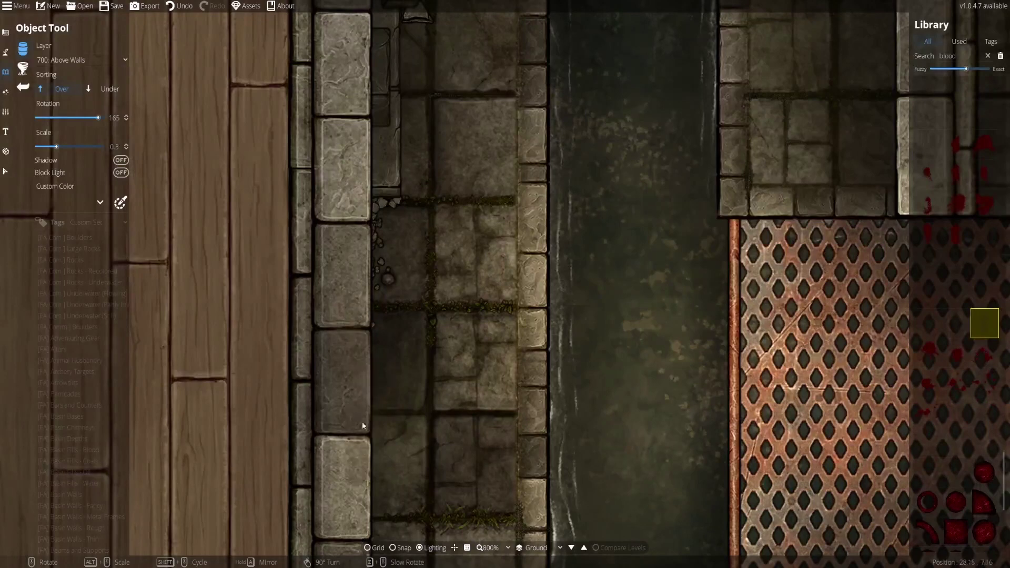
drag(362, 422, 426, 44)
scroll(402, 253, down, 2)
Stain the loose stone slab and the torn newspaper on the Above Walls layer at scale 0.3 and rotation -180.
drag(402, 252, 291, 512)
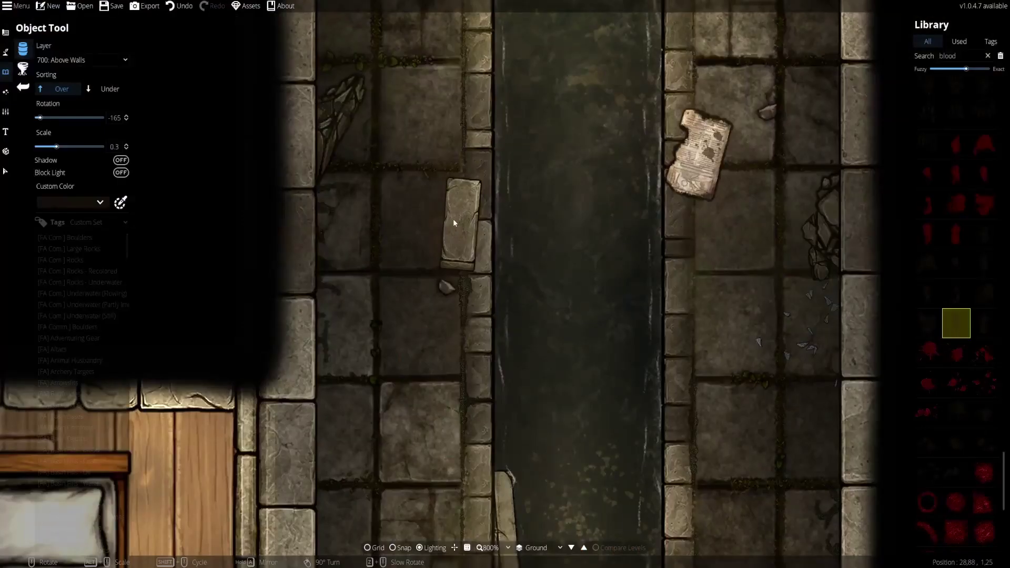
scroll(453, 224, up, 1)
click(454, 223)
drag(455, 328, 365, 351)
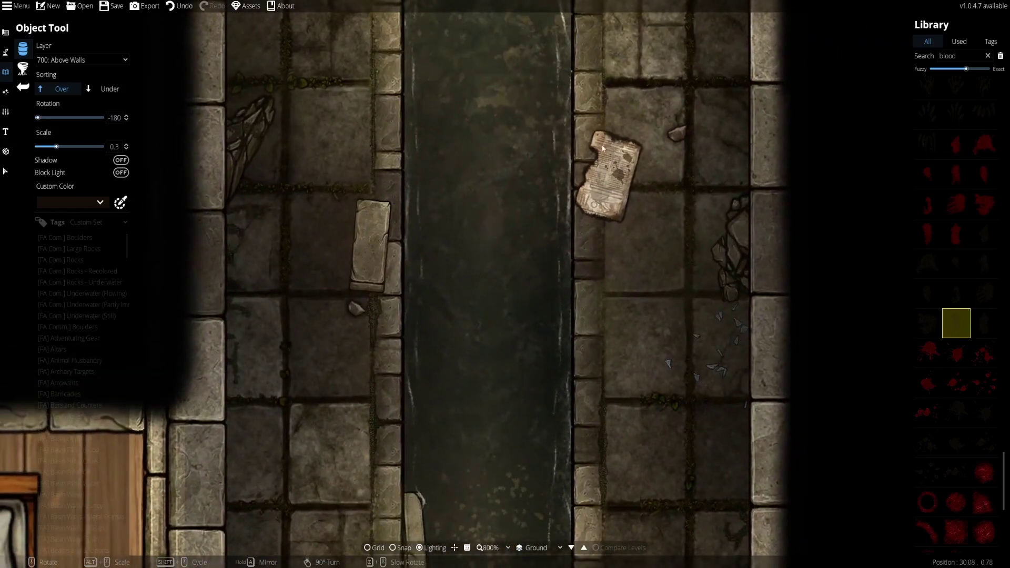
click(601, 195)
Switch to the Path Tool and search the path library for "shadow".
drag(605, 356, 661, 1)
drag(522, 340, 448, 4)
scroll(450, 92, down, 1)
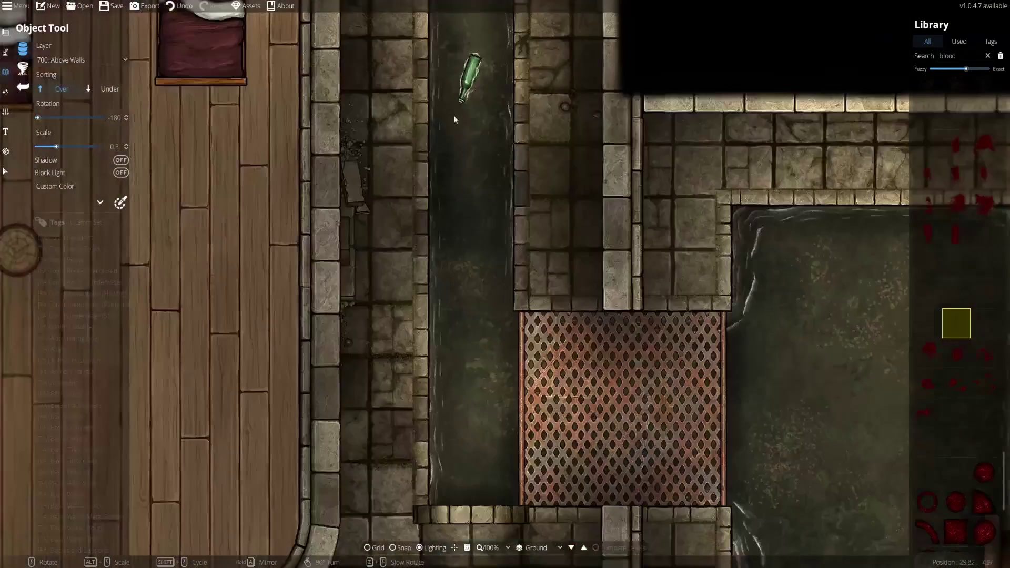
click(5, 51)
click(23, 108)
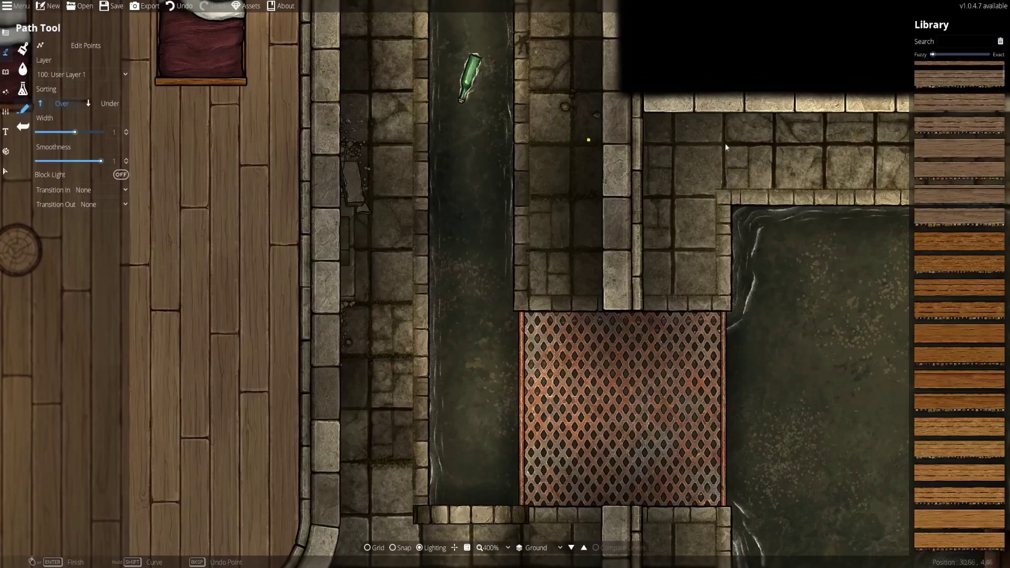
click(966, 41)
text(shadow)
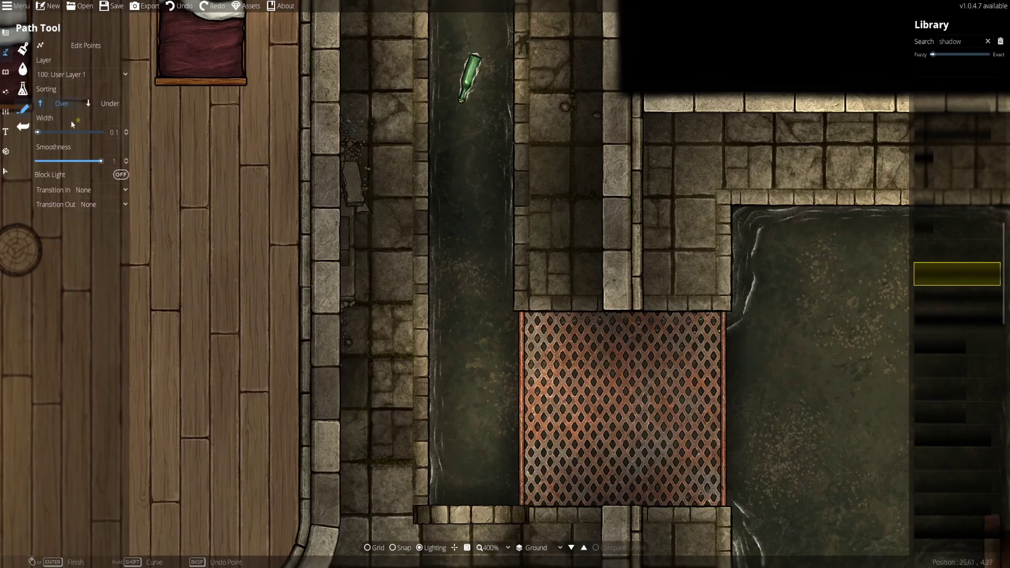
Set the shadow path's width to 0.53 and its layer to 200: User Layer 2.
click(50, 133)
click(65, 132)
drag(397, 133, 393, 226)
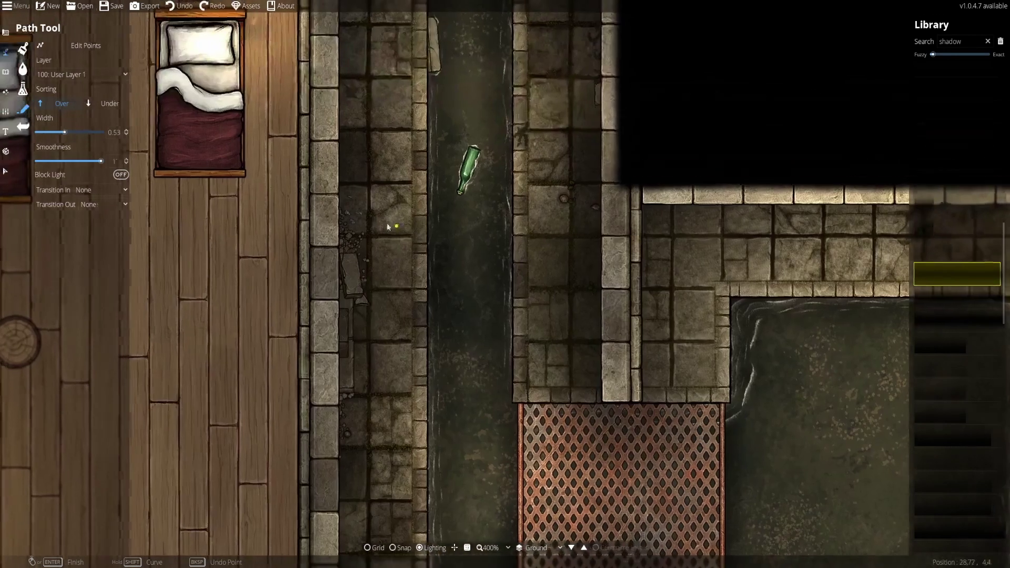
click(79, 75)
click(69, 169)
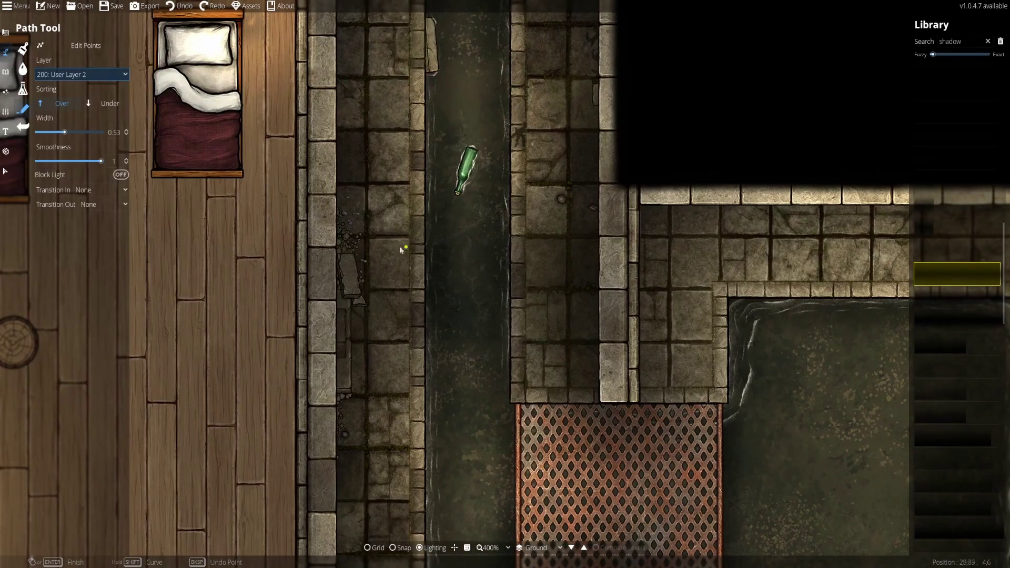
Draw shadow paths beside the fallen slabs and rubble along the west wall.
scroll(468, 304, up, 3)
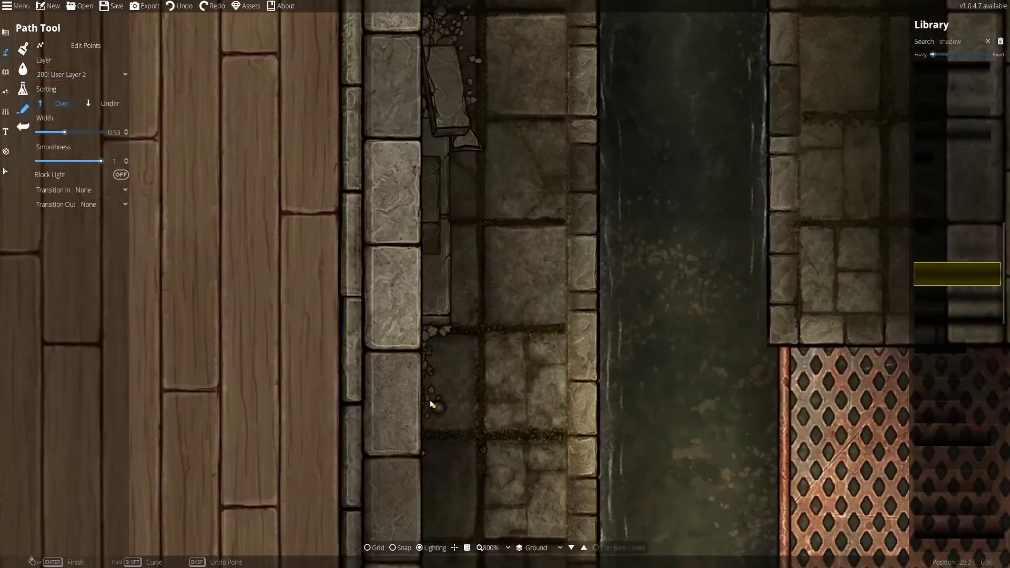
click(444, 125)
key(Up)
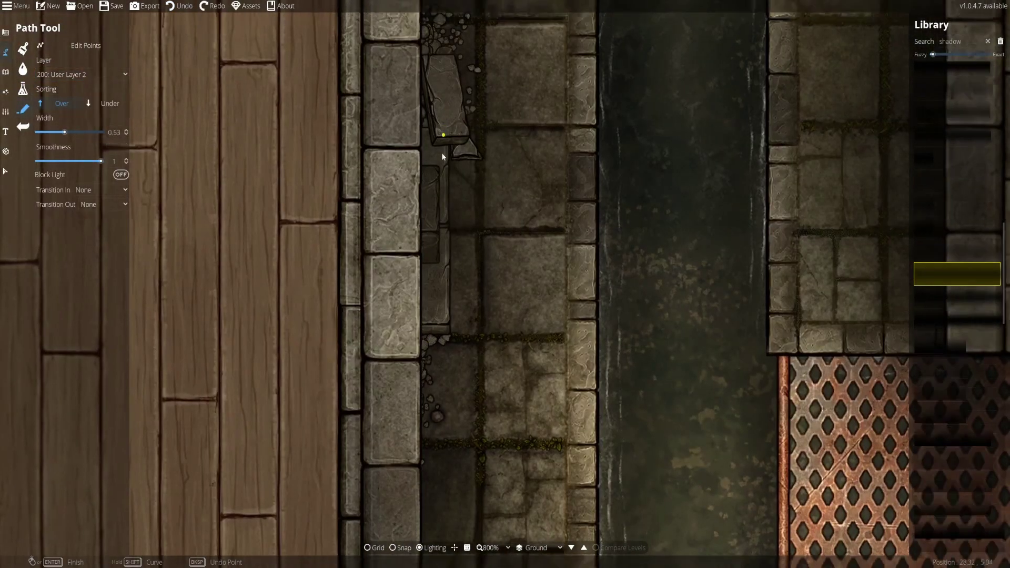
drag(442, 154, 437, 206)
drag(418, 51, 413, 118)
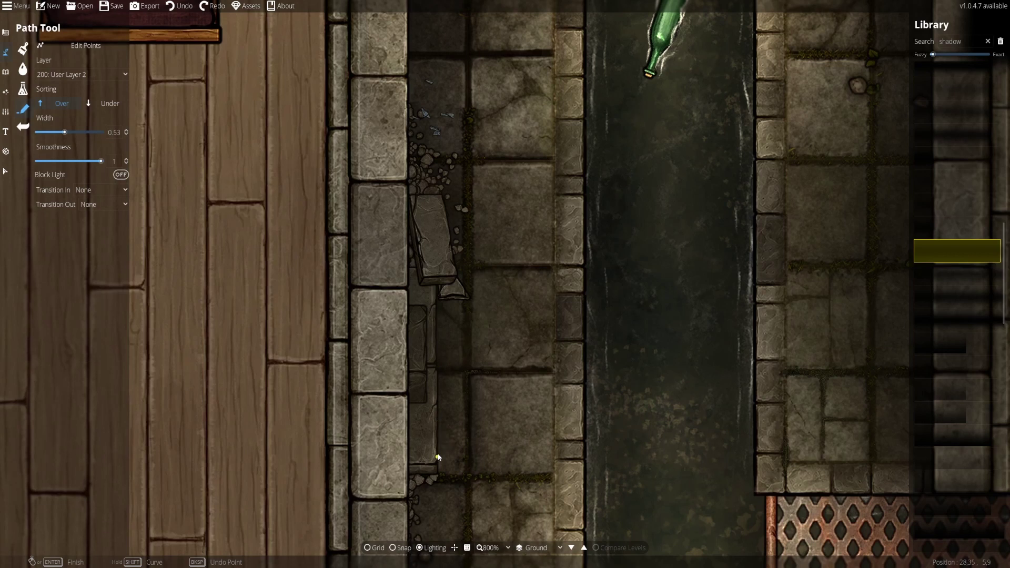
key(Down)
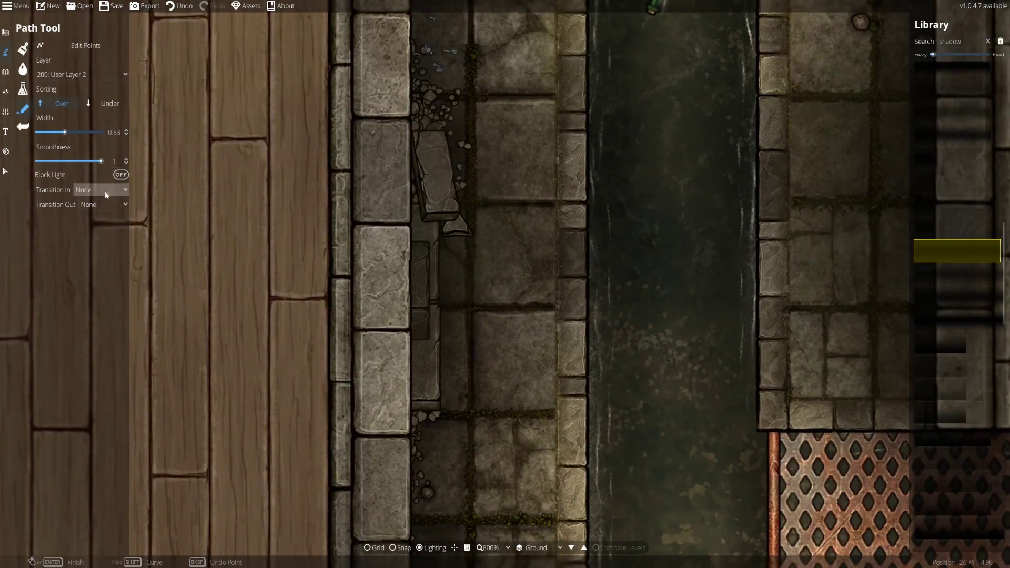
Set both the Transition In and Transition Out of the shadow path to Fade.
click(100, 190)
click(95, 216)
click(100, 204)
click(99, 230)
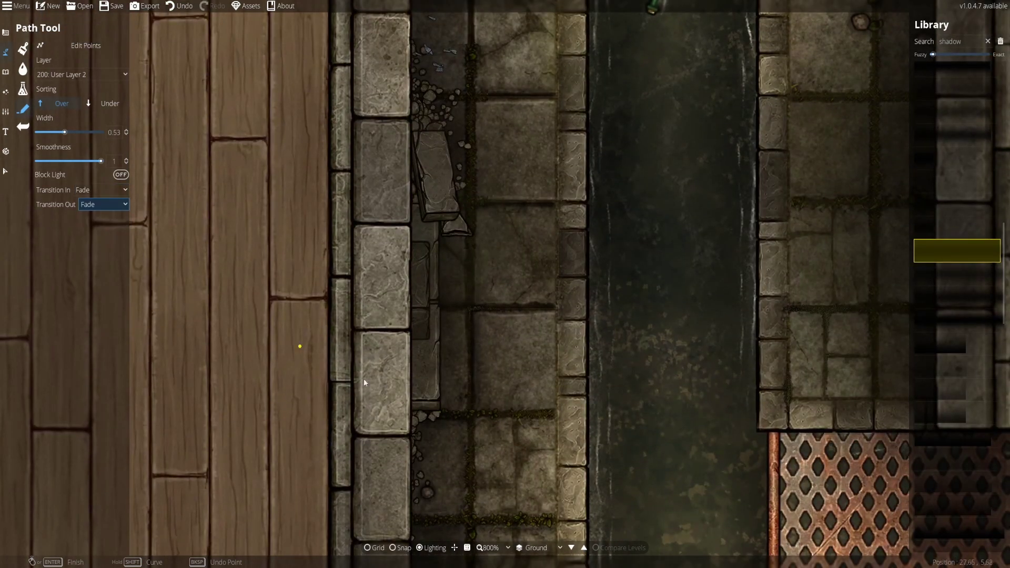
Draw shadow paths beside the broken rubble against the east wall.
key(Down)
key(Down)
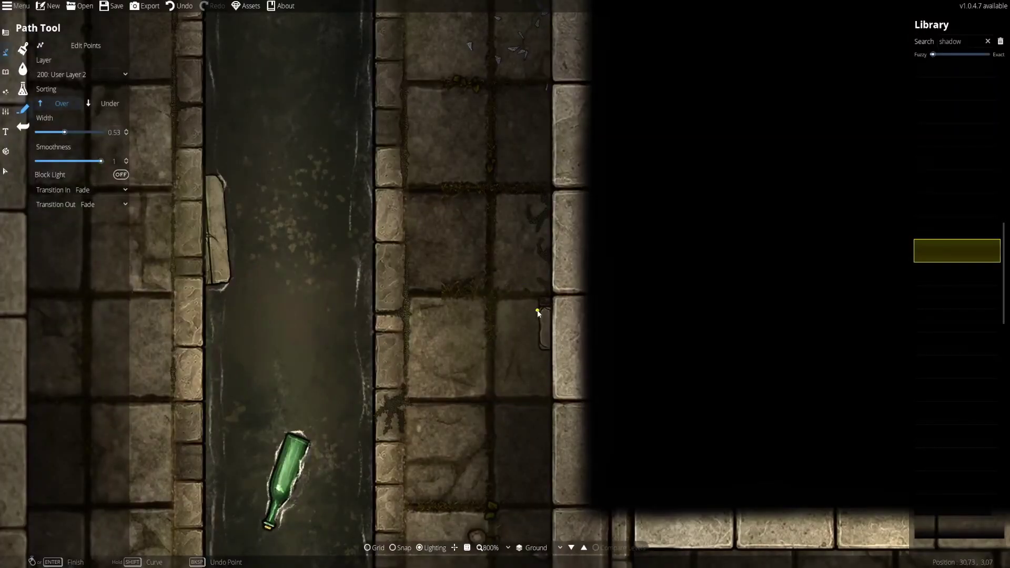
drag(534, 151, 536, 406)
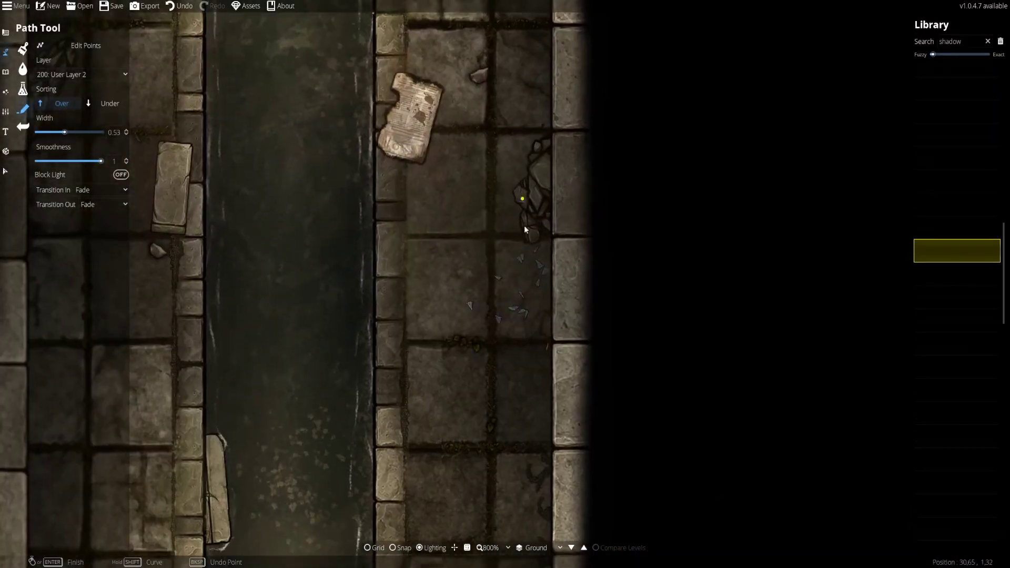
drag(524, 225, 527, 285)
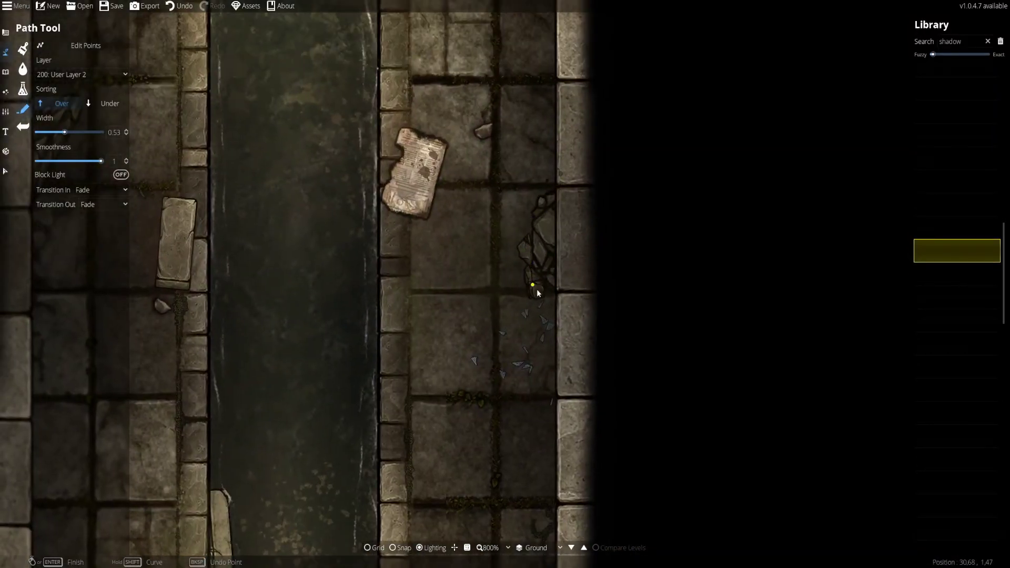
drag(481, 214, 543, 403)
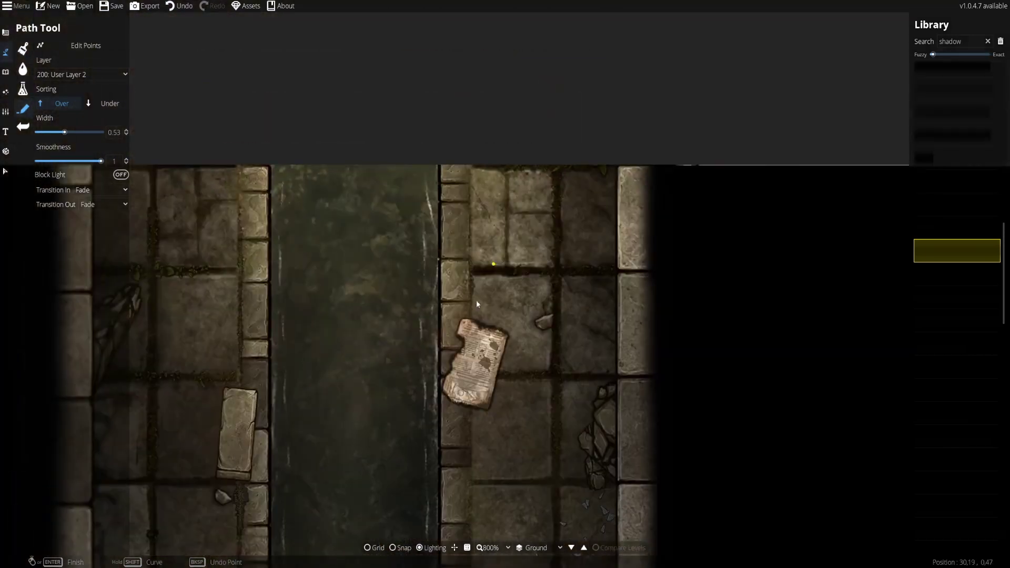
Undo the last shadow path and draw one over the rubble pile at the west wall on layer 300: User Layer 3.
drag(476, 337, 625, 141)
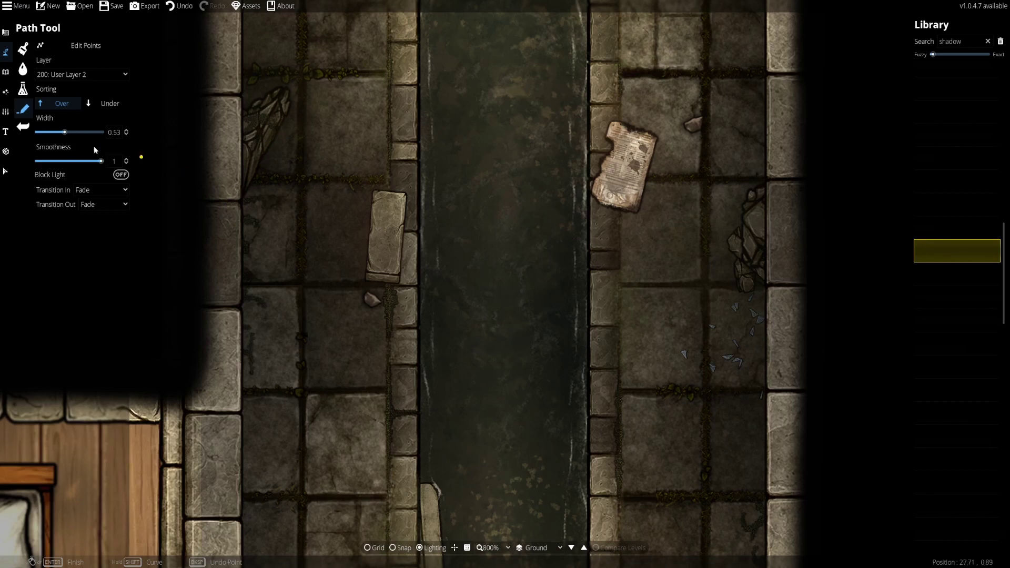
click(79, 75)
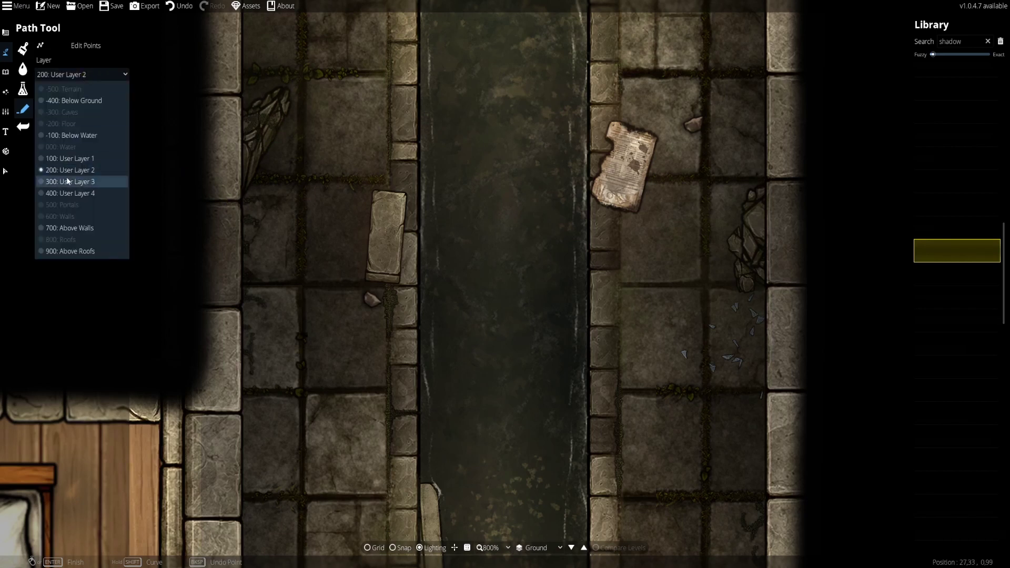
click(67, 182)
key(ctrl+z)
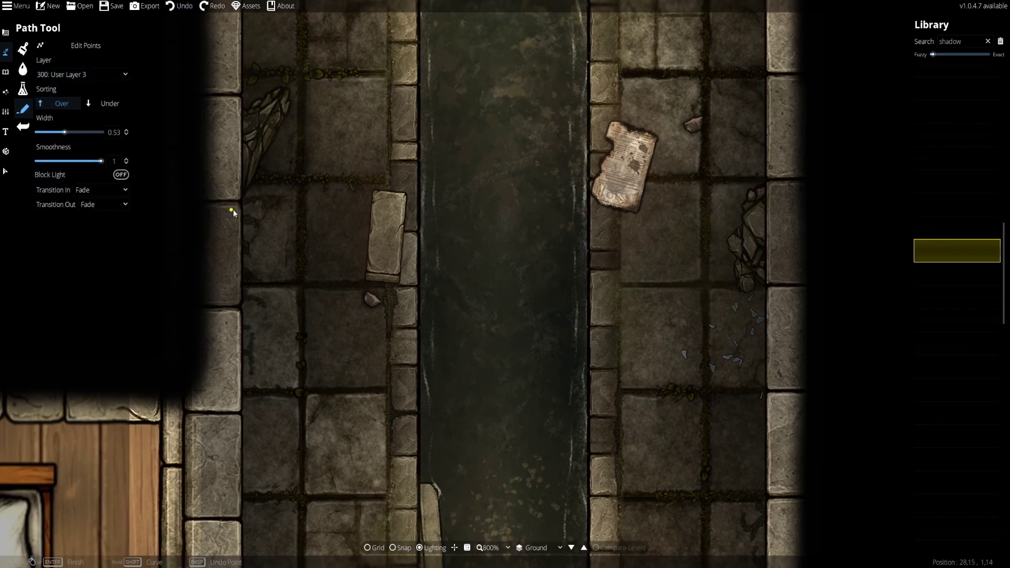
click(285, 91)
Draw shadow paths on layer 400: User Layer 4 over the leaning slab by the west wall and the rubble by the east wall.
drag(209, 413, 298, 241)
drag(317, 454, 367, 241)
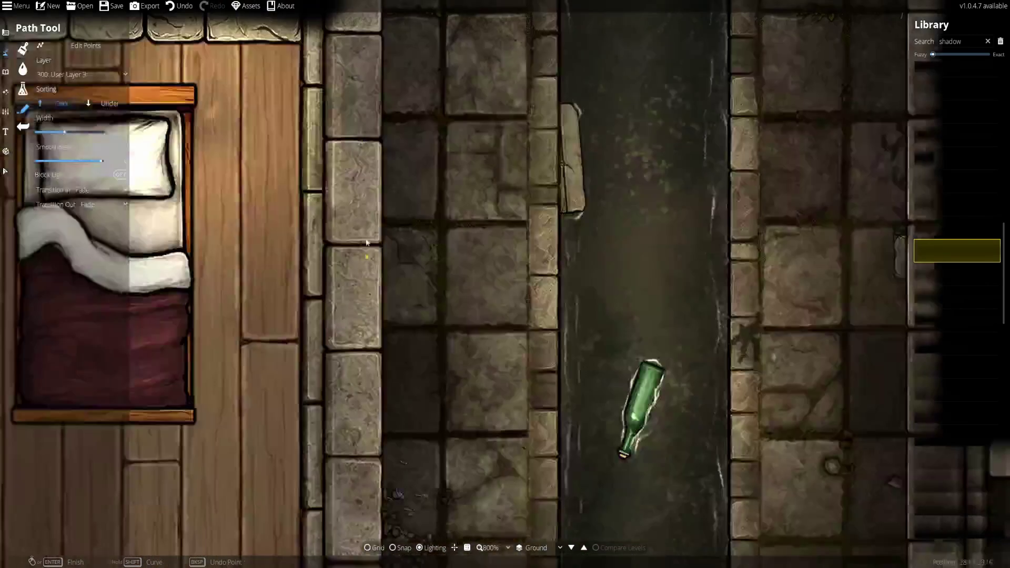
mouse_move(396, 518)
mouse_down()
mouse_move(354, 255)
mouse_move(352, 81)
mouse_up()
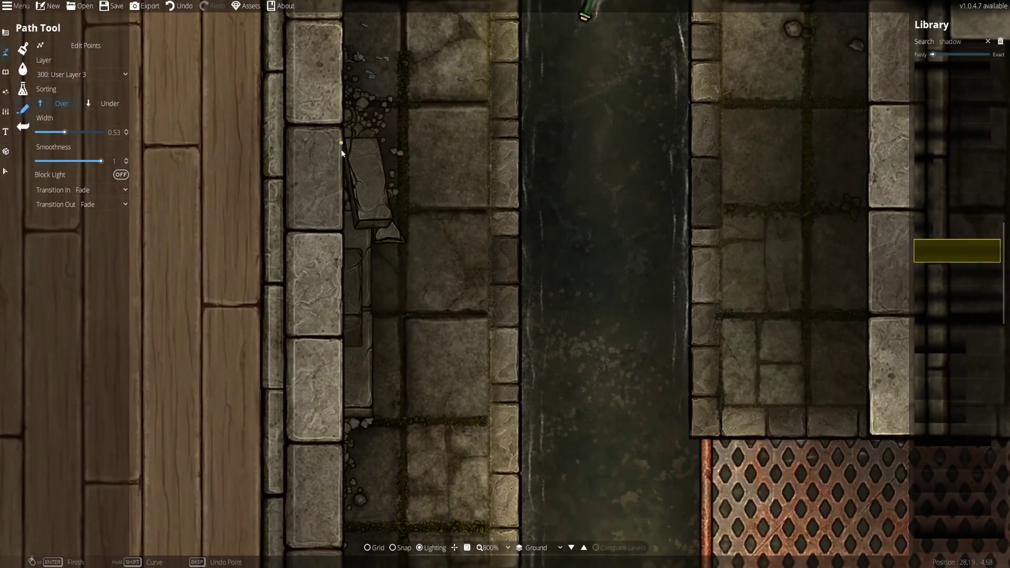
click(79, 74)
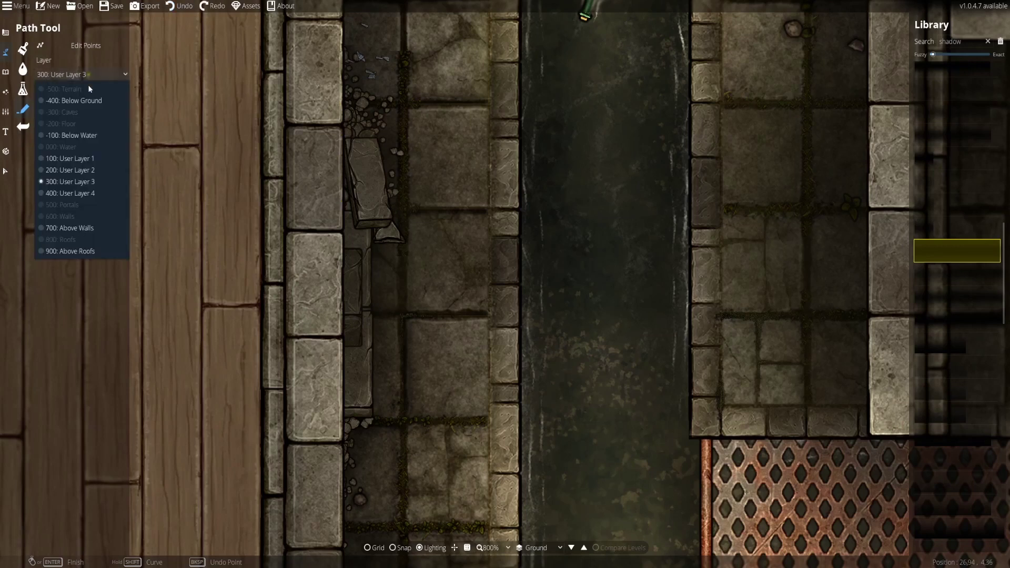
click(80, 194)
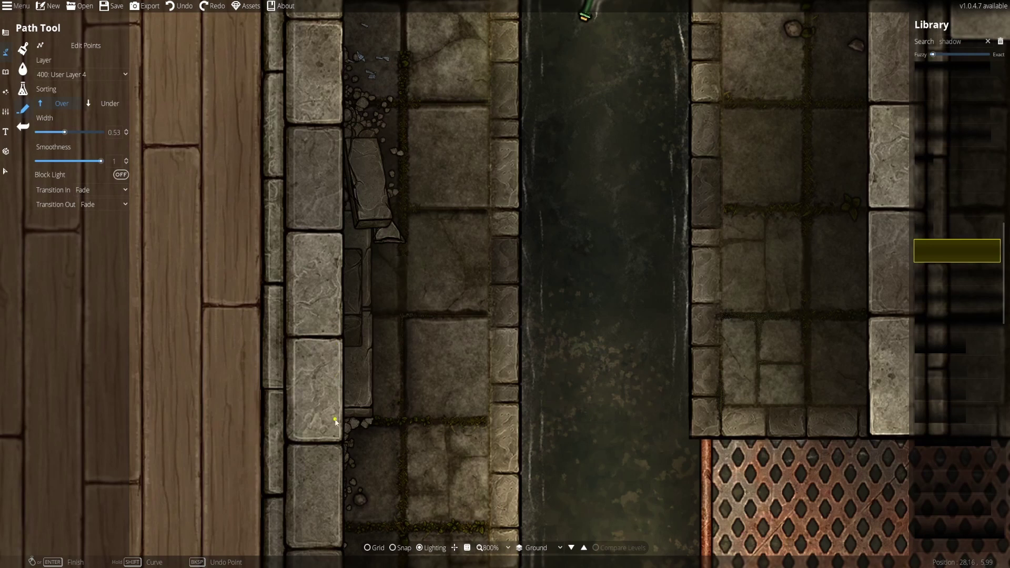
click(367, 229)
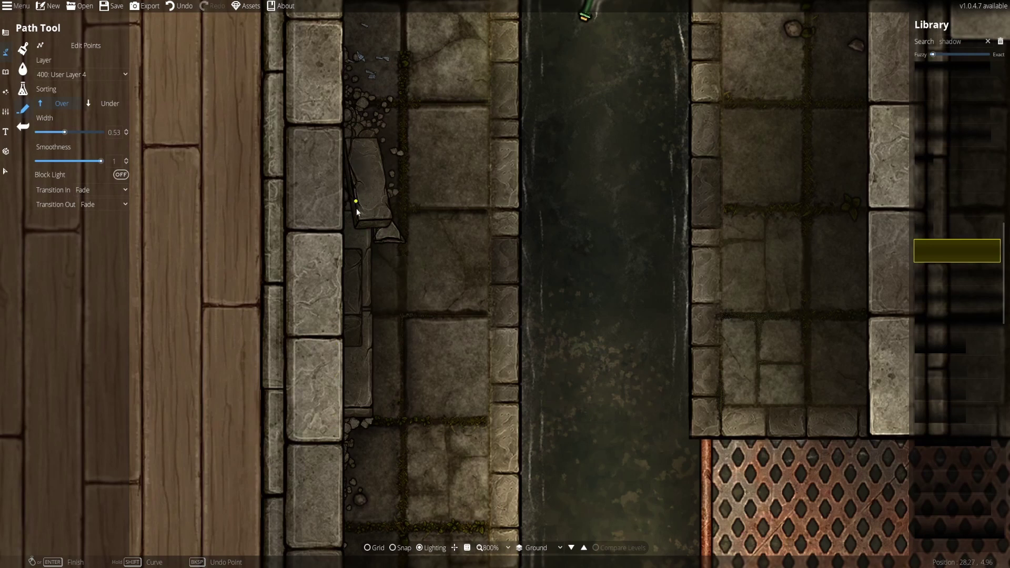
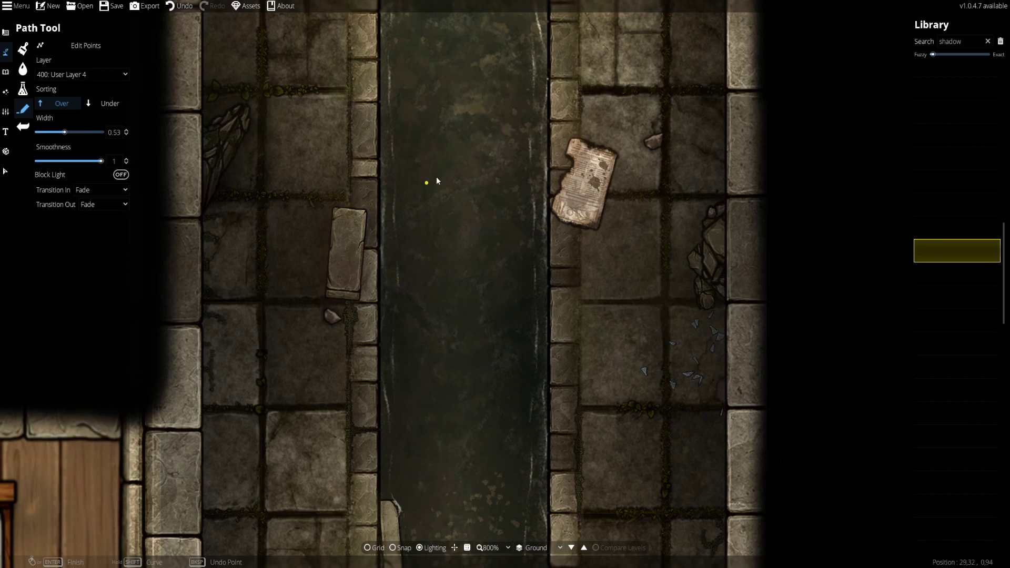
drag(317, 218, 365, 244)
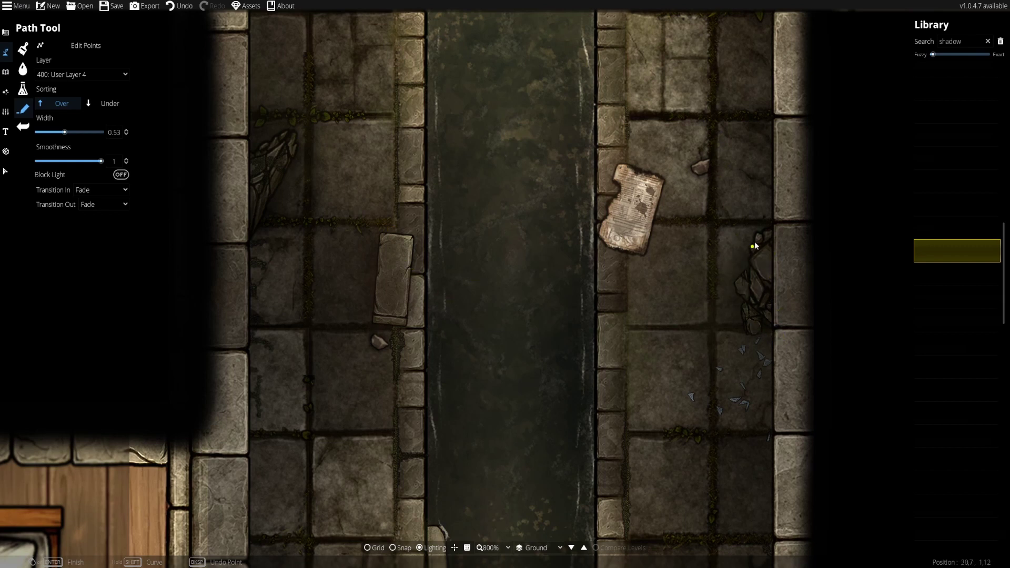
drag(282, 199, 352, 308)
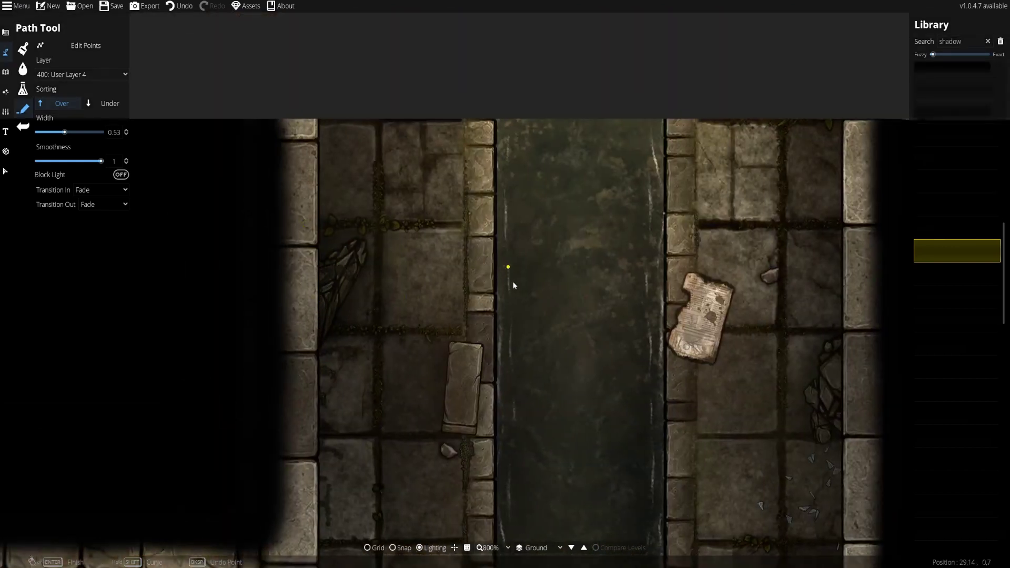
Set the shadow path's width to 0.13 and draw it along the leaning slab's west edge.
drag(510, 338, 347, 18)
drag(465, 251, 427, 6)
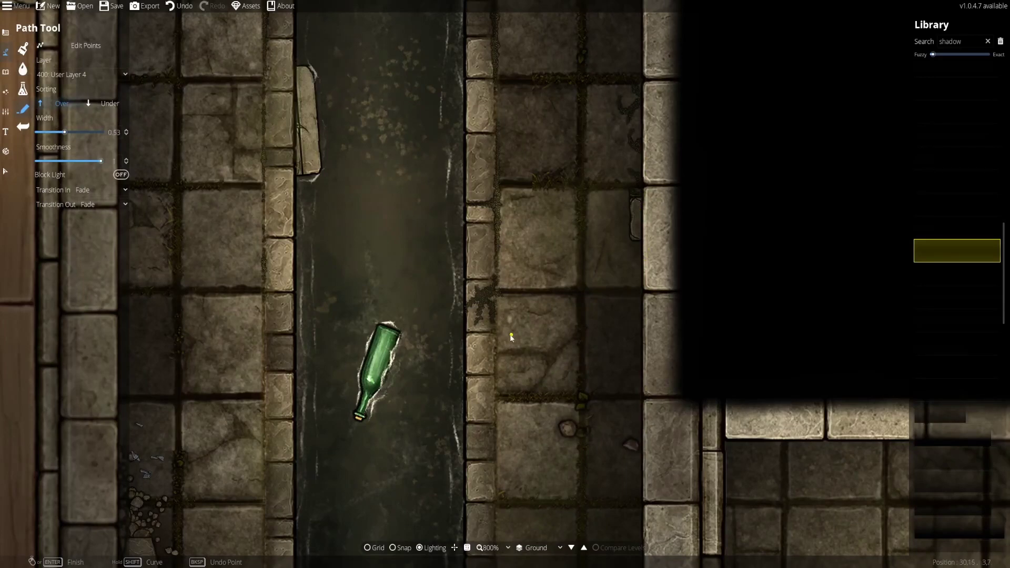
drag(510, 338, 512, 81)
scroll(563, 315, down, 1)
mouse_move(568, 350)
mouse_down()
mouse_move(565, 109)
mouse_move(576, 344)
mouse_up()
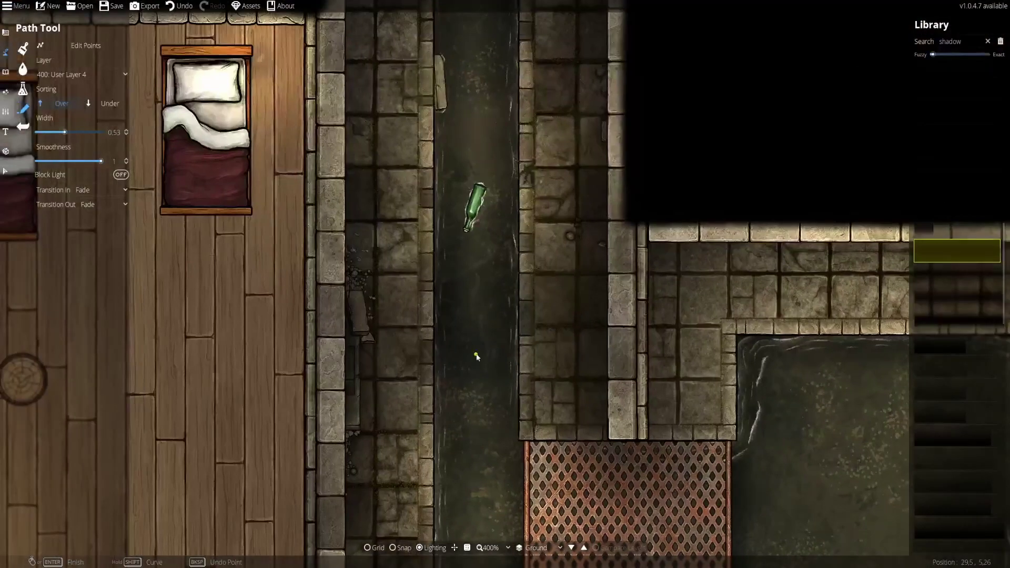
drag(476, 356, 577, 299)
scroll(589, 313, up, 3)
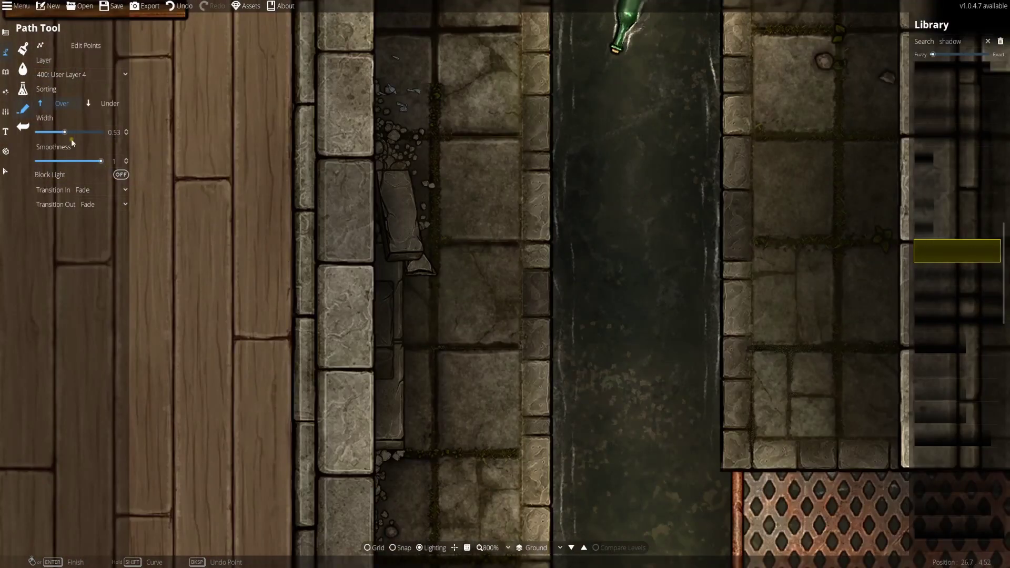
drag(64, 132, 42, 133)
click(387, 231)
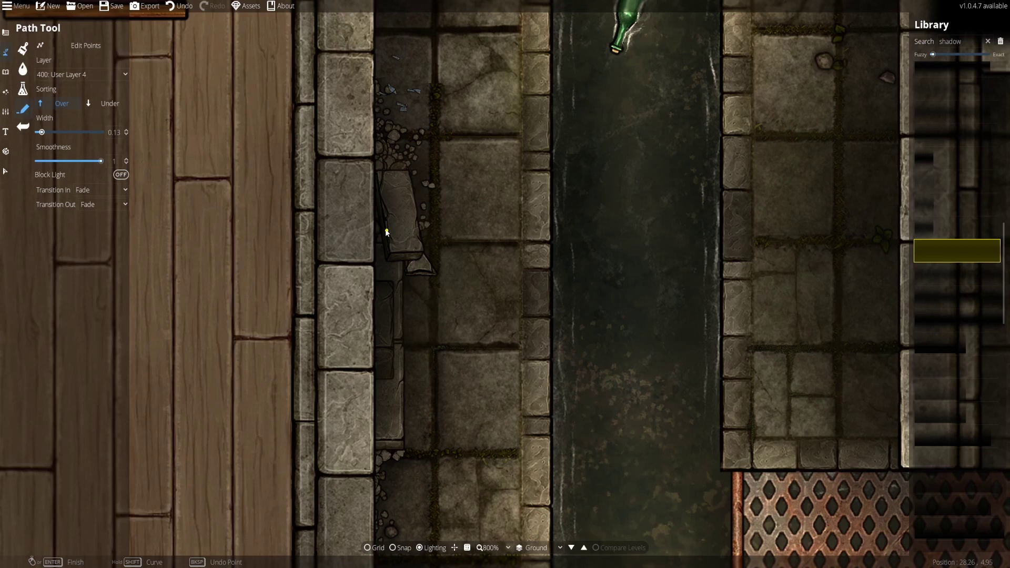
Draw thin shadow paths from another shadow asset around the leaning slab's lower end and its broken fragment.
click(411, 263)
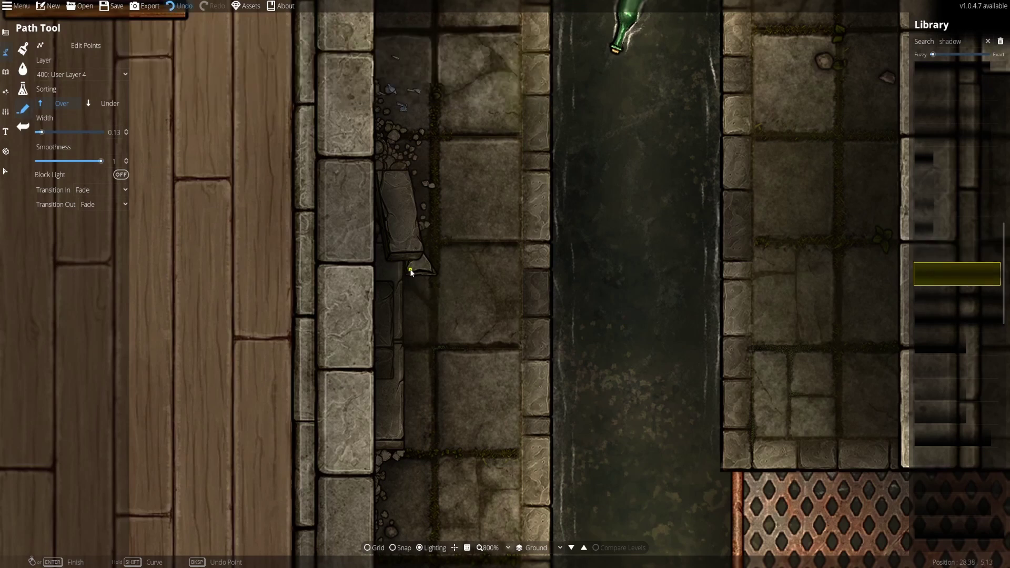
click(424, 259)
click(386, 263)
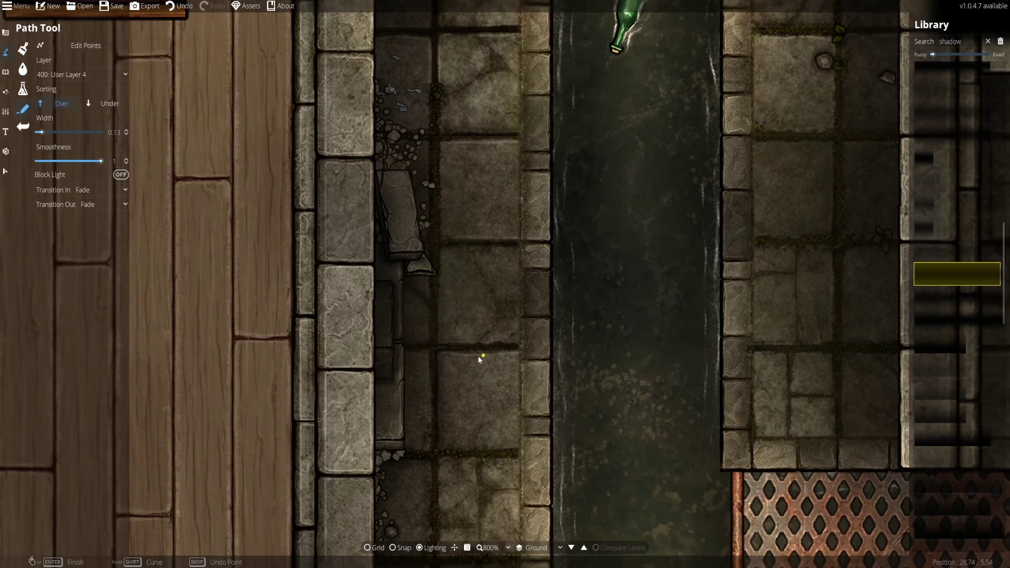
Undo the last thin shadow and draw one over the small stones below the lowest west-wall slab.
drag(478, 356, 479, 292)
key(ctrl+z)
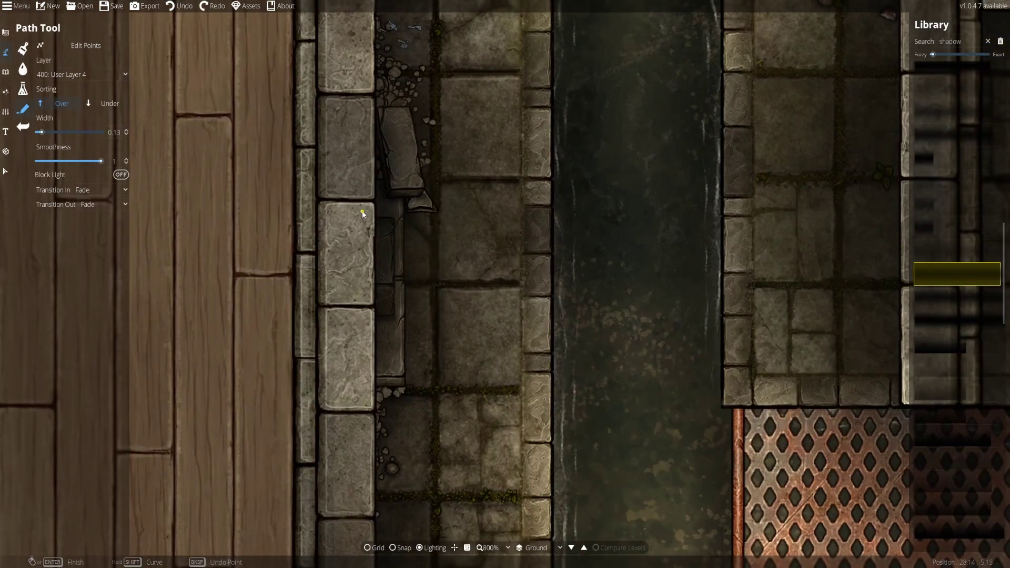
drag(410, 214, 418, 158)
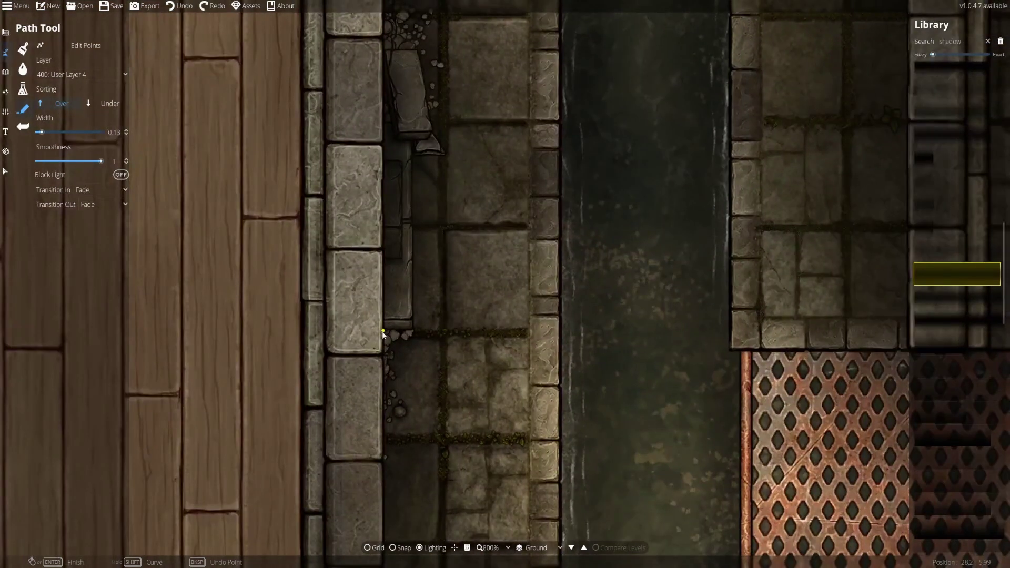
click(394, 337)
drag(408, 264, 401, 412)
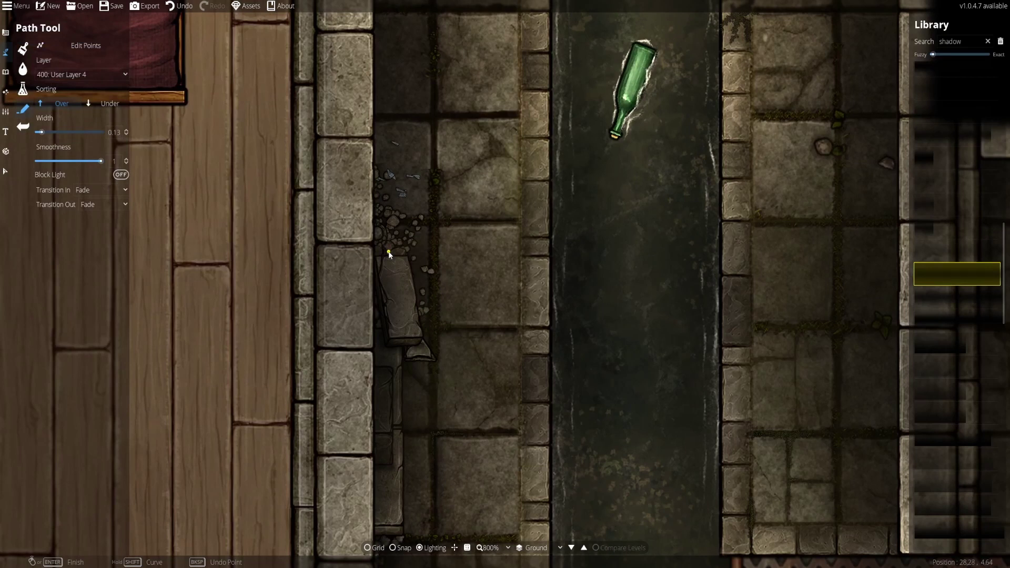
Undo the last shadow and draw a thin shadow path across the upper end of the leaning slab.
key(ctrl+z)
click(382, 255)
click(397, 255)
right_click(407, 256)
key(ctrl+z)
drag(450, 182, 433, 310)
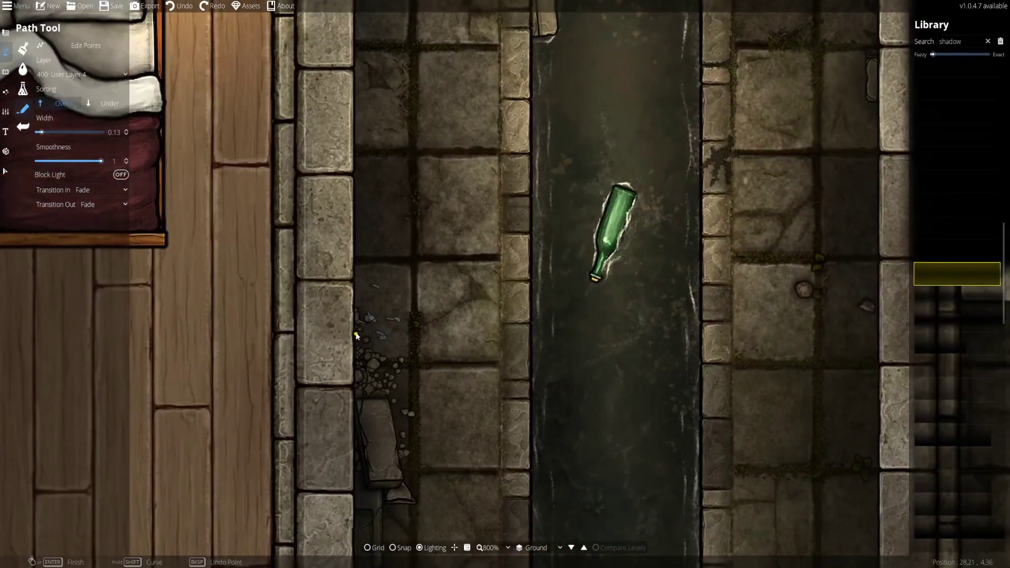
key(ctrl+y)
drag(410, 243, 410, 413)
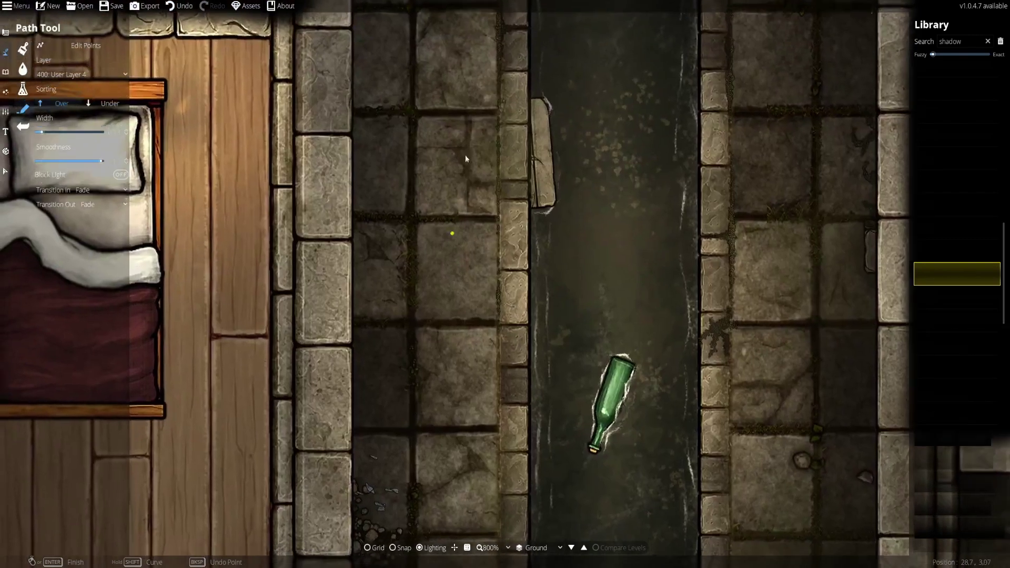
Set the shadow path's layer to 200: User Layer 2 and draw a thin shadow at the base of the west walkway's loose slab.
drag(501, 162, 459, 323)
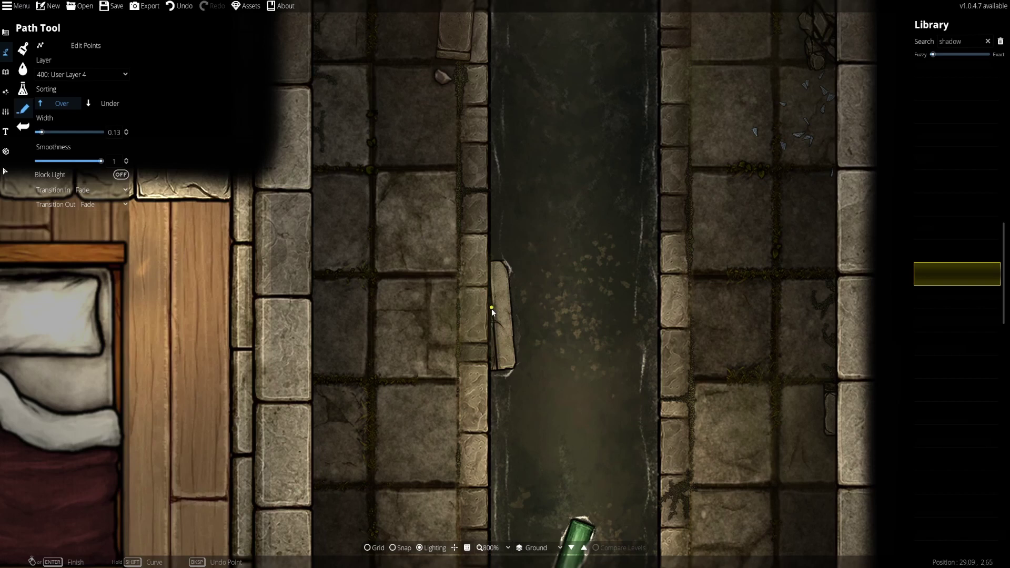
key(ctrl+z)
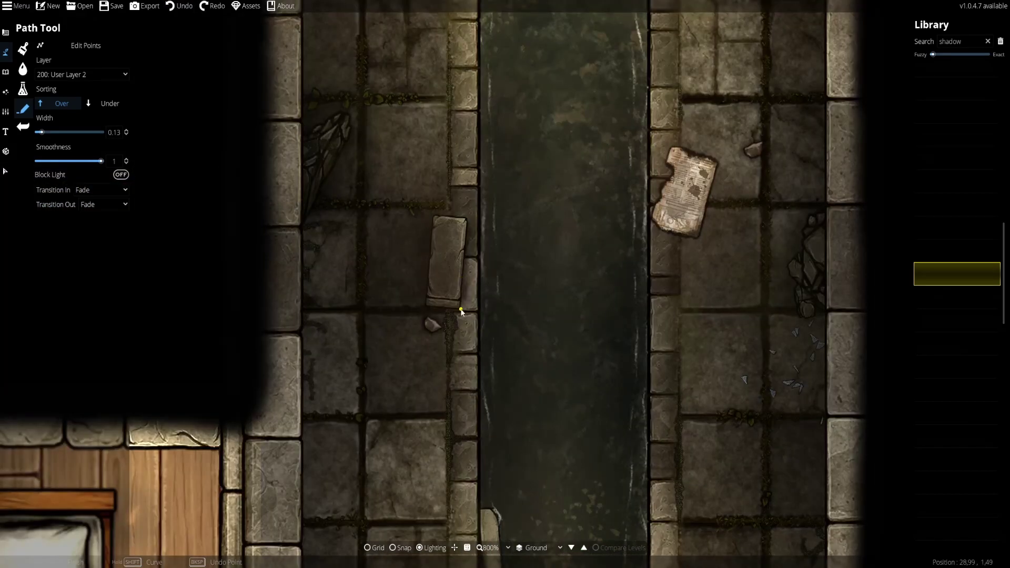
right_click(461, 309)
Try the DoubleShadowPathVSmall25 path on layer 300: User Layer 3 along the newspaper's upper edge.
drag(482, 168, 381, 279)
drag(578, 276, 531, 255)
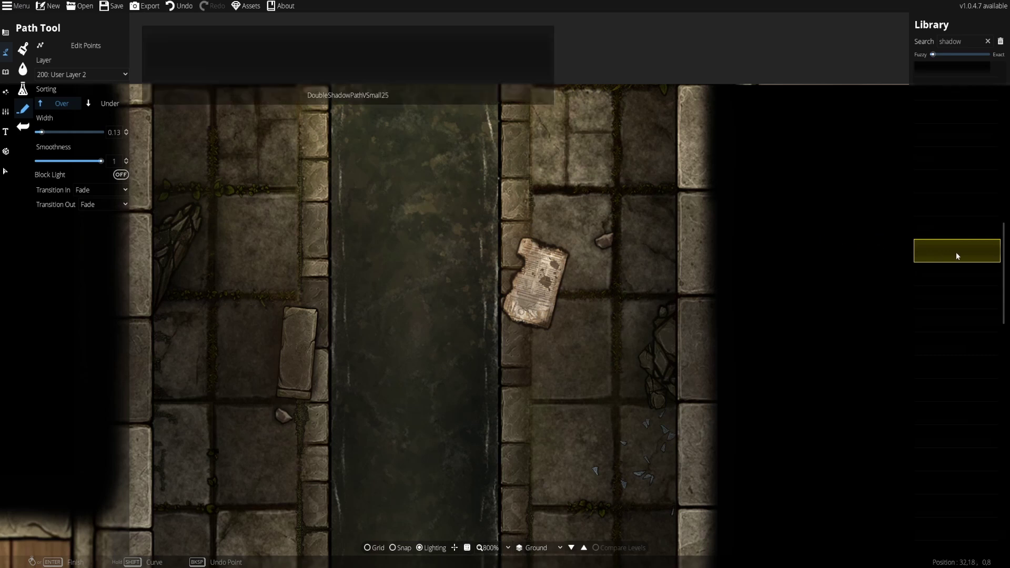
mouse_move(986, 246)
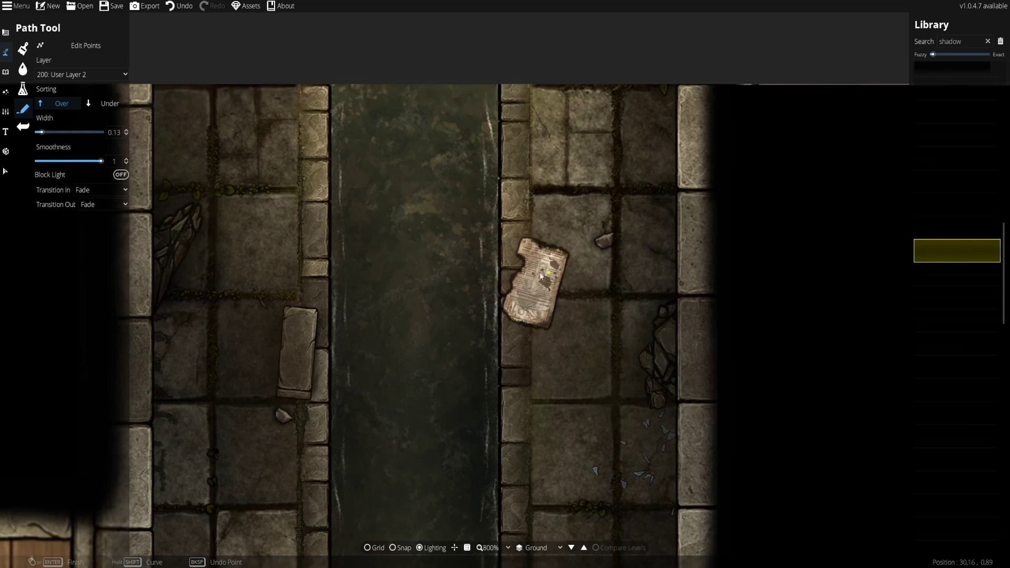
key(ctrl+z)
click(105, 74)
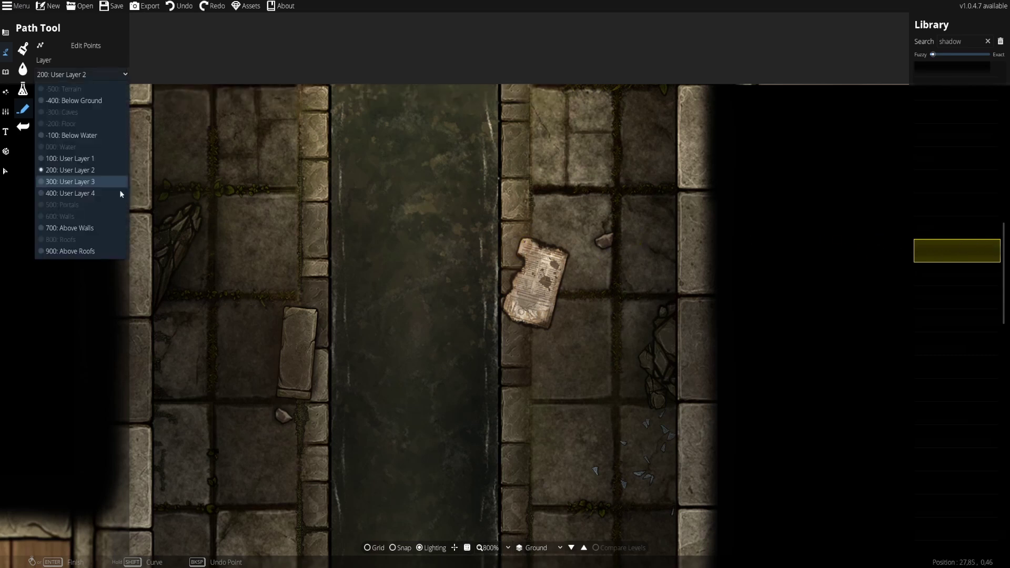
click(116, 183)
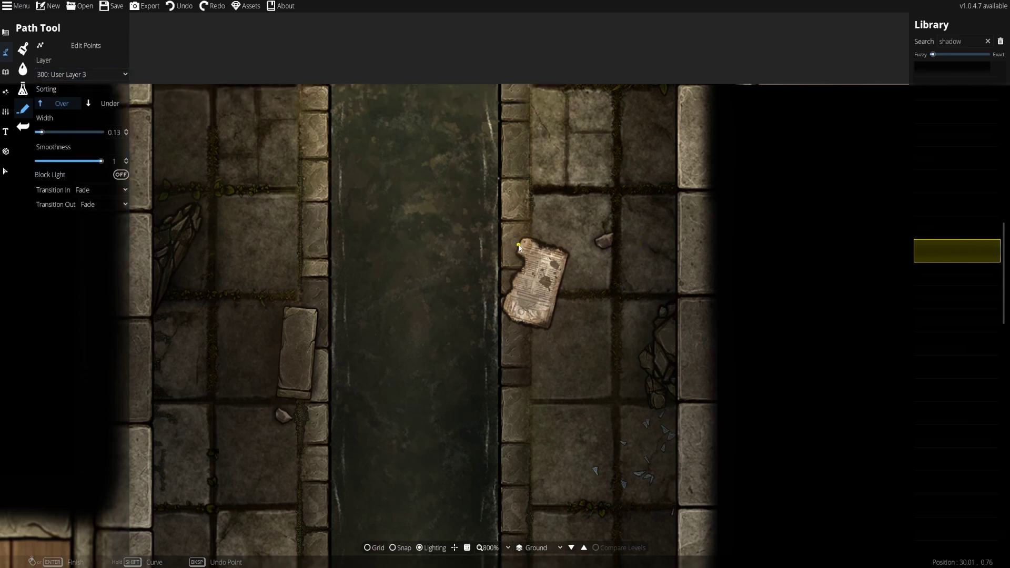
click(546, 245)
Set the DoubleShadowPathVSmall25 path's width to 0.2 and its layer to 400: User Layer 4, and draw it along the newspaper's edge.
click(49, 132)
click(954, 276)
key(ctrl+z)
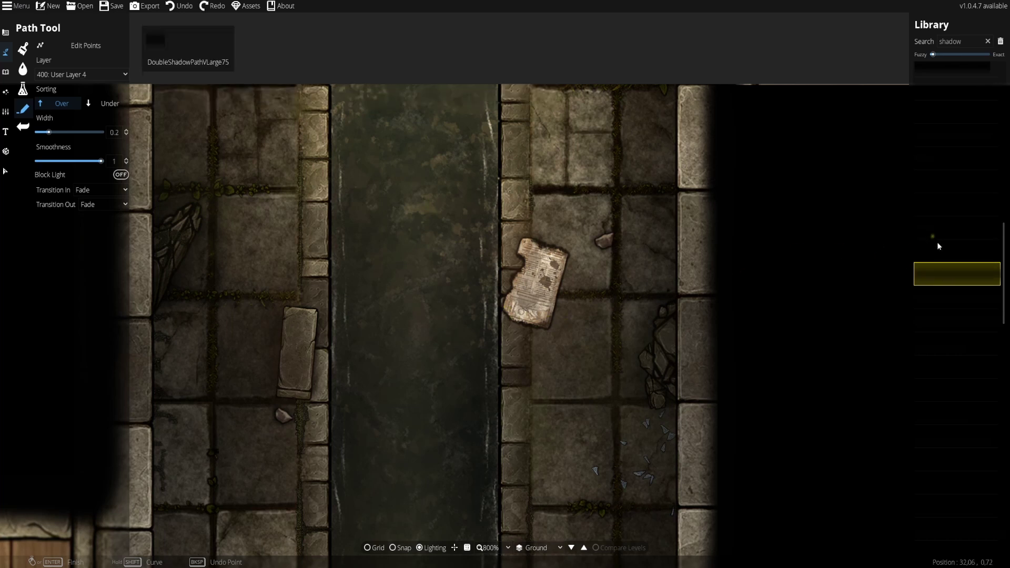
click(939, 249)
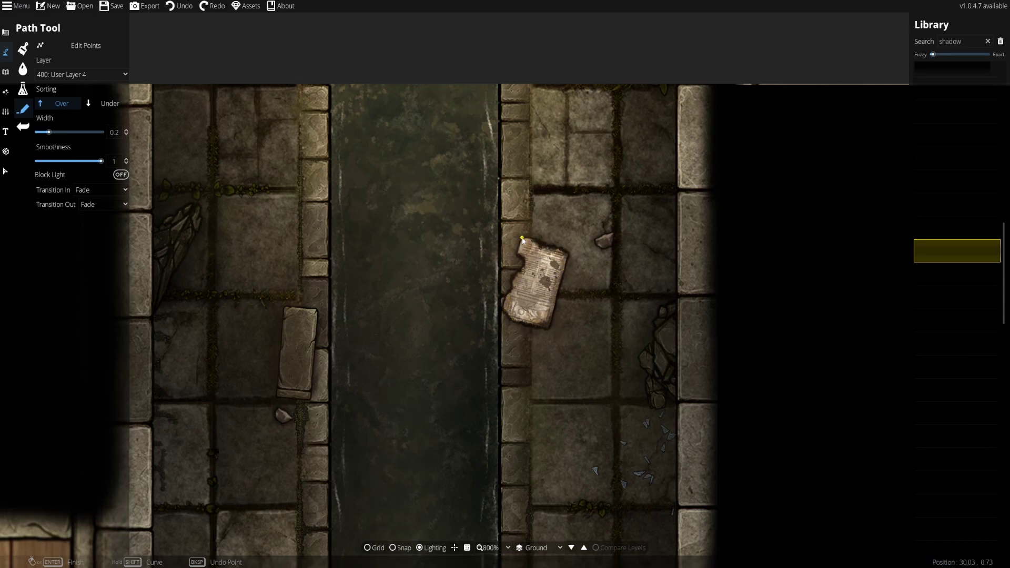
click(569, 282)
drag(504, 233, 518, 286)
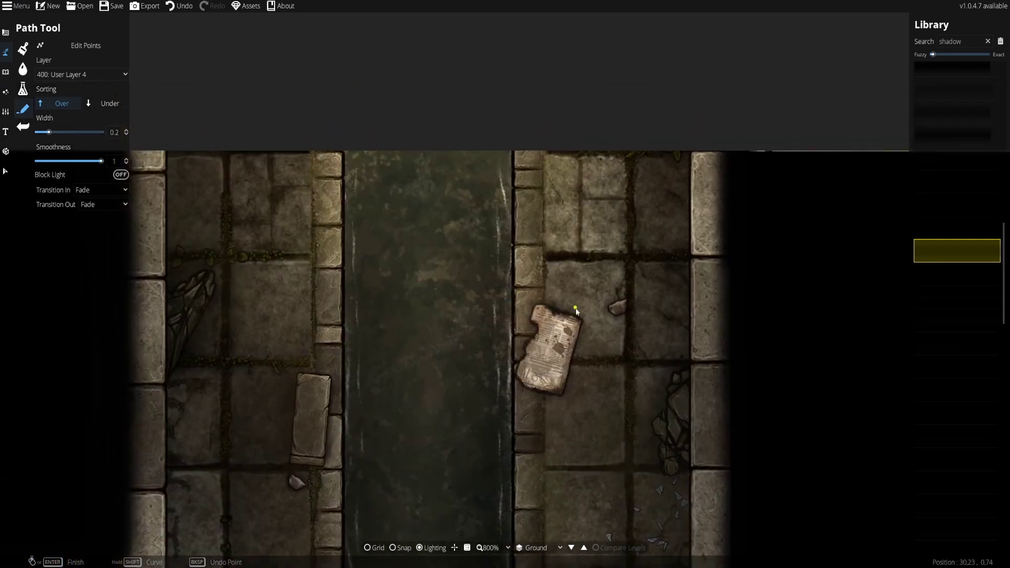
Draw a wide shadow along the wall of the west walkway with the ShadowPathMed25 path at width 0.75 on layer 400: User Layer 4.
scroll(561, 356, down, 5)
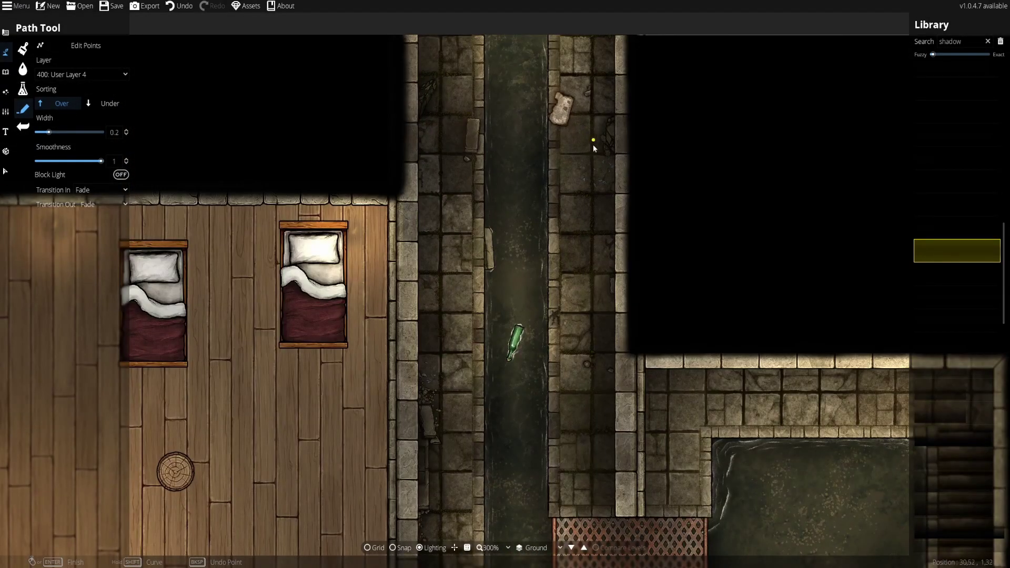
drag(593, 145, 591, 184)
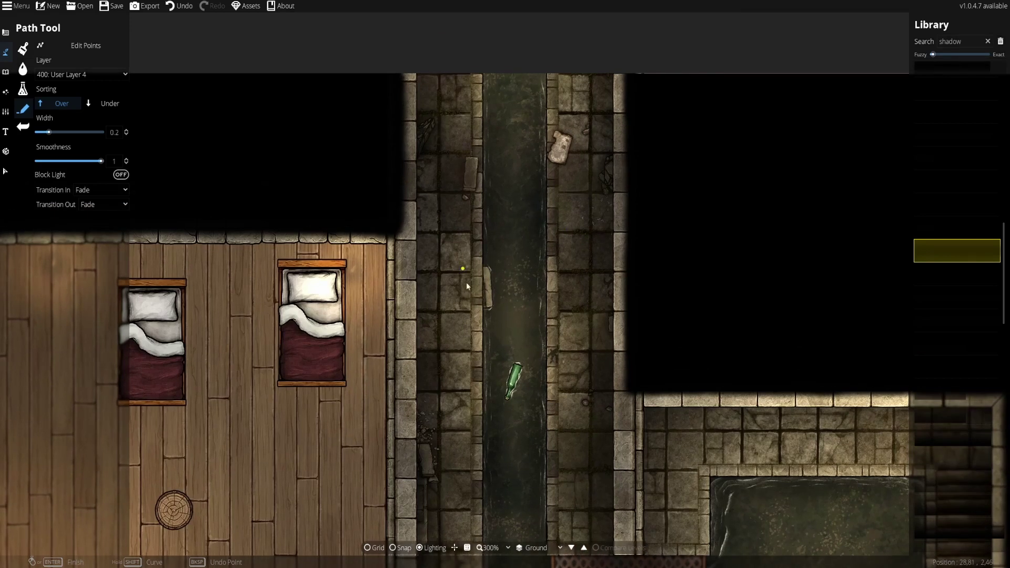
click(954, 460)
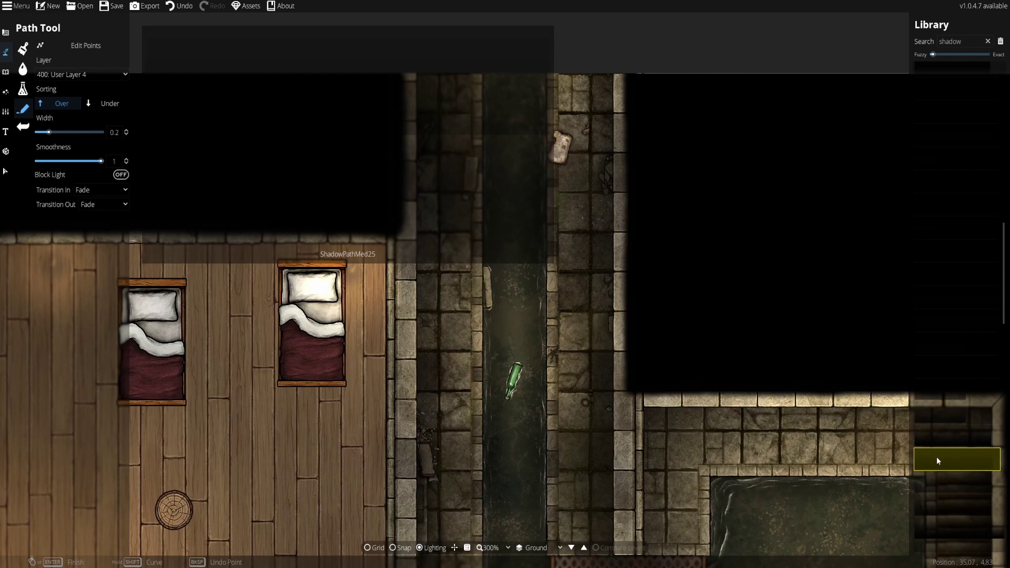
click(839, 441)
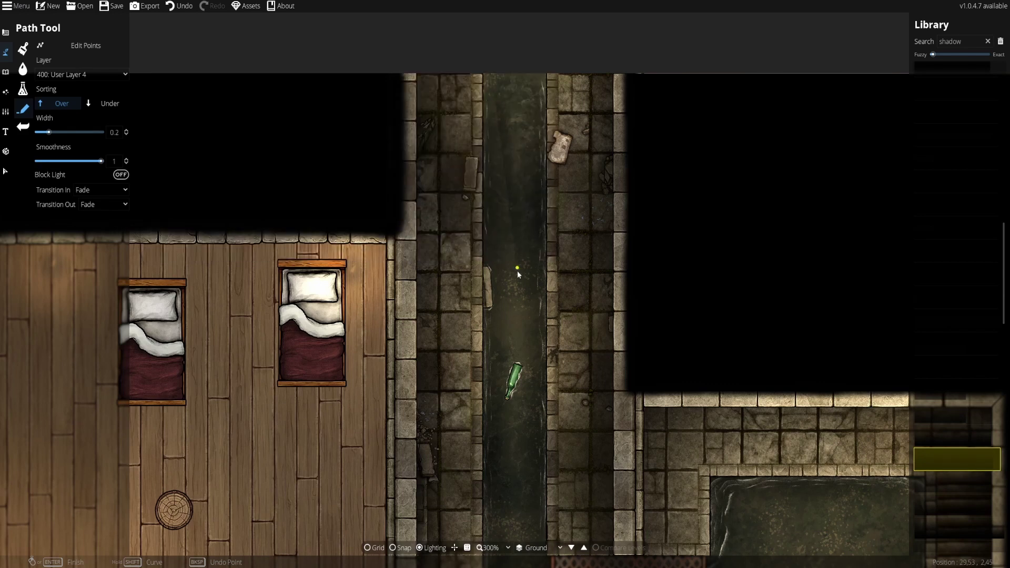
key(ctrl+z)
key(ctrl+z)
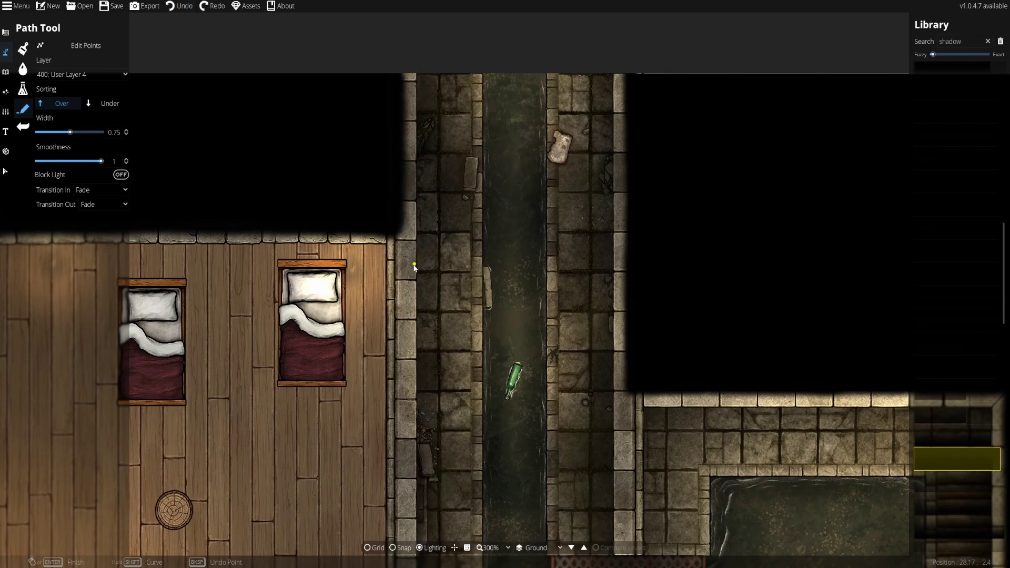
drag(408, 410, 414, 213)
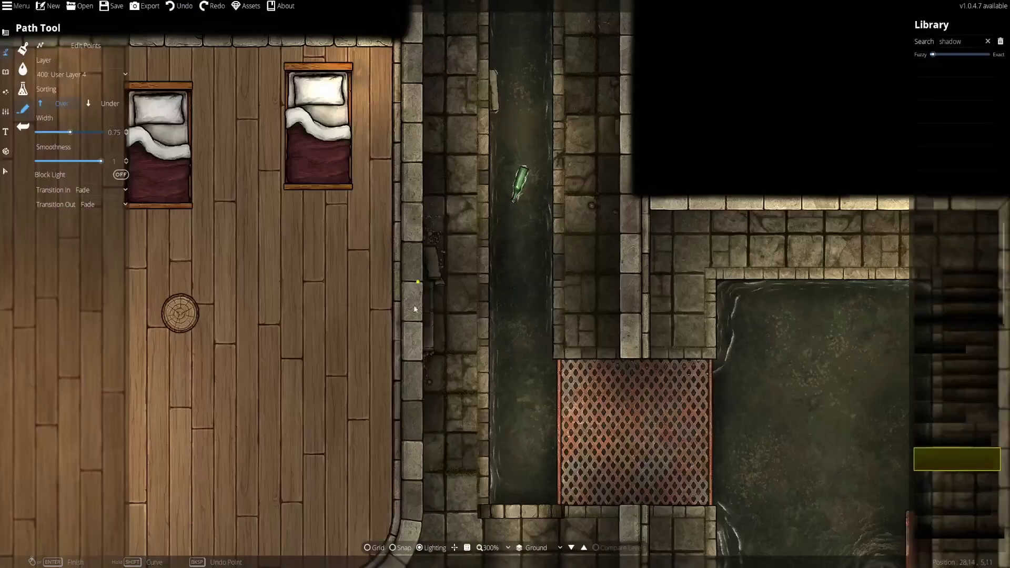
right_click(415, 514)
Examine the shadowed walkways beside the northeast channel and the northern canals for areas still needing detail.
drag(524, 53, 519, 242)
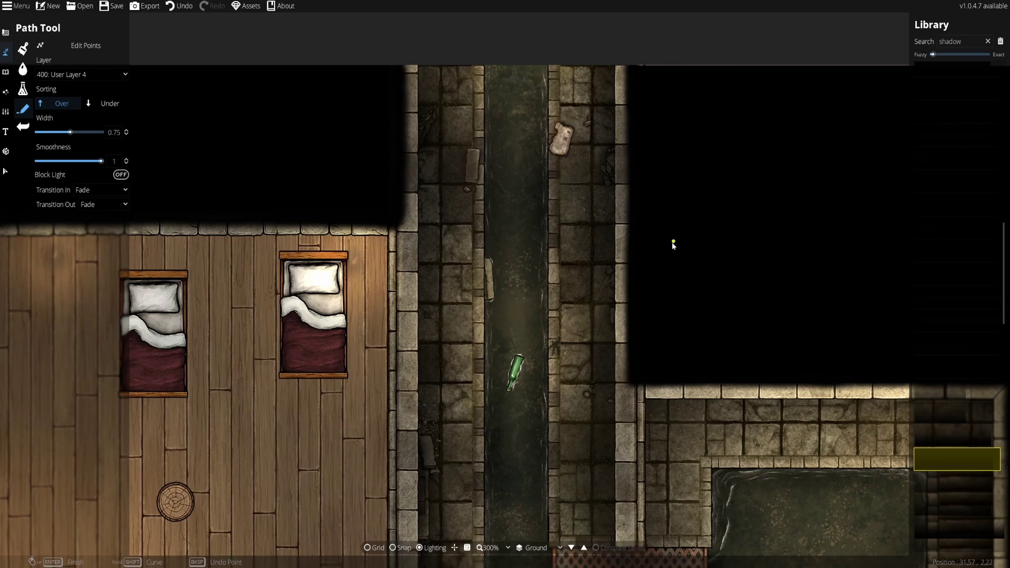
drag(674, 243, 608, 173)
scroll(604, 189, up, 1)
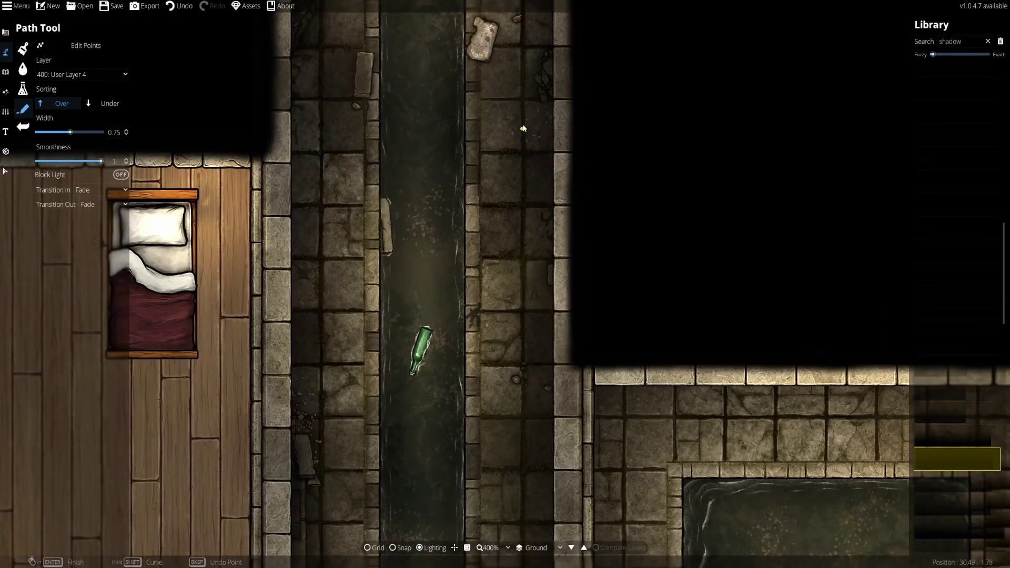
drag(522, 174, 548, 153)
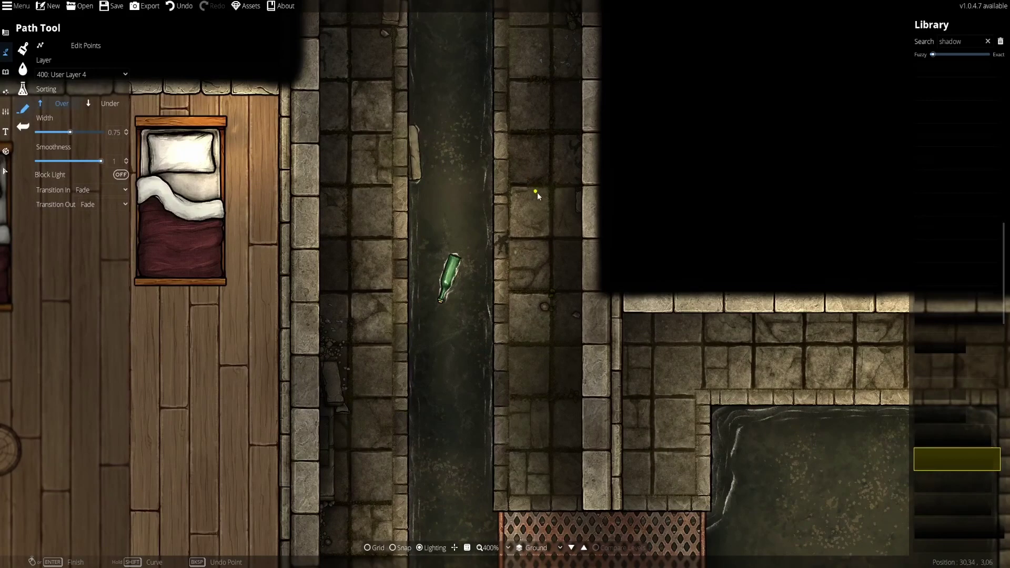
scroll(519, 261, down, 6)
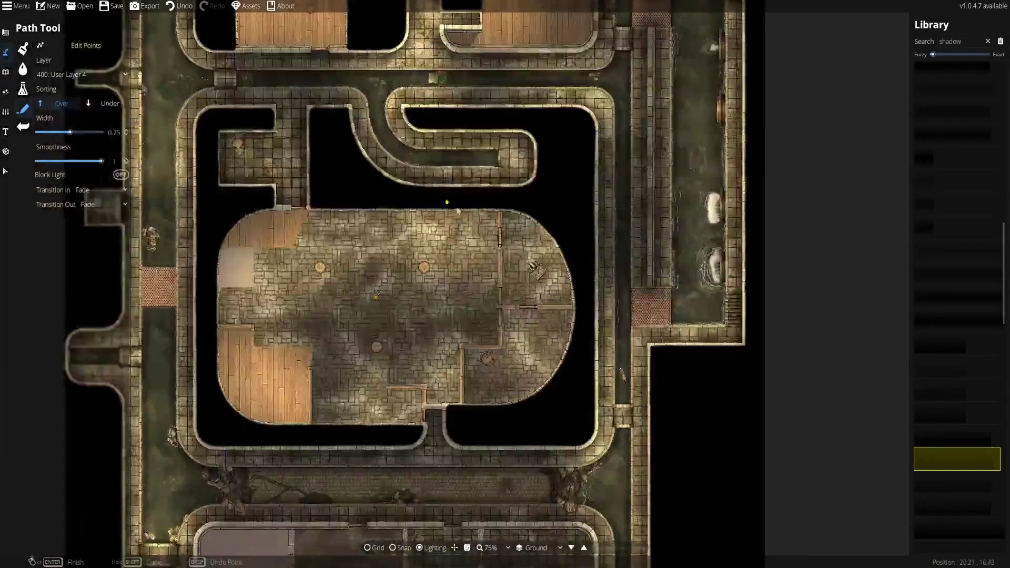
drag(457, 212, 614, 386)
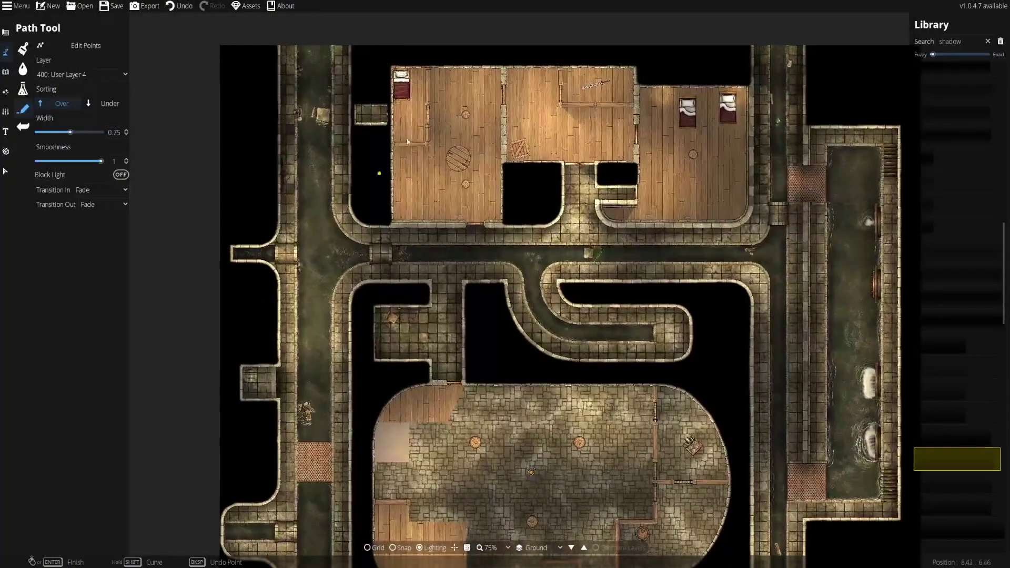
scroll(364, 311, up, 2)
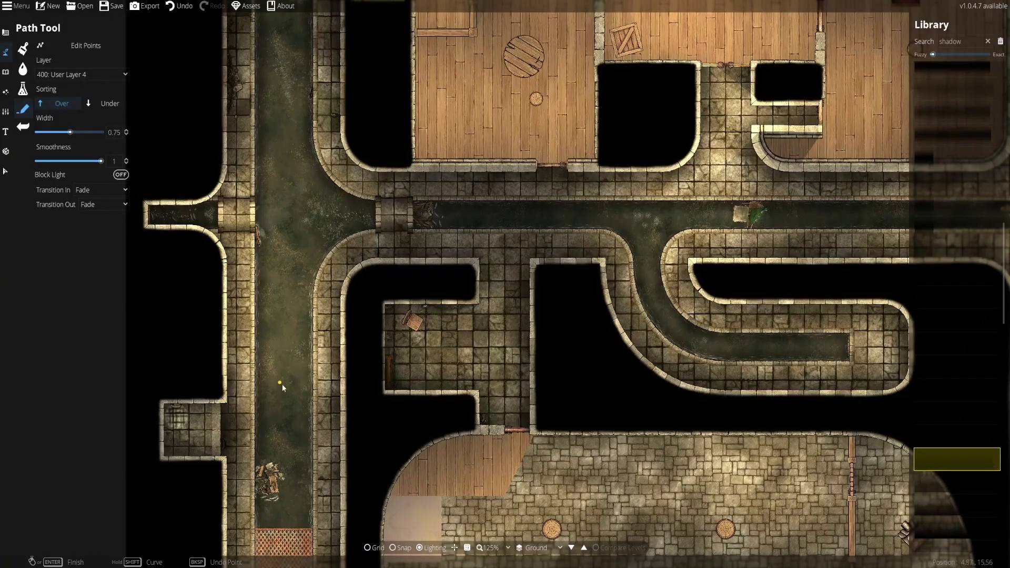
drag(525, 325, 245, 334)
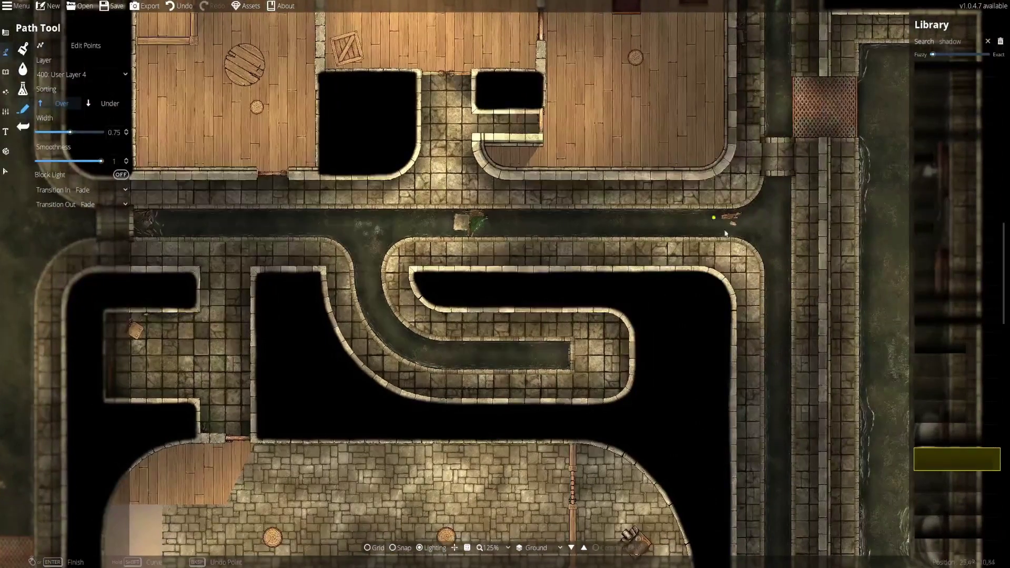
drag(436, 279, 625, 282)
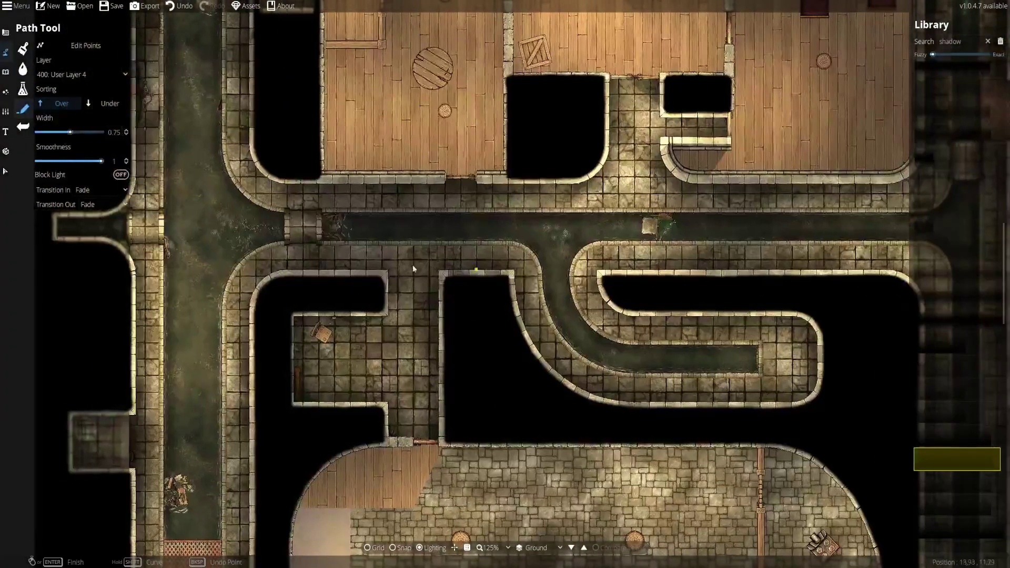
drag(721, 245, 301, 255)
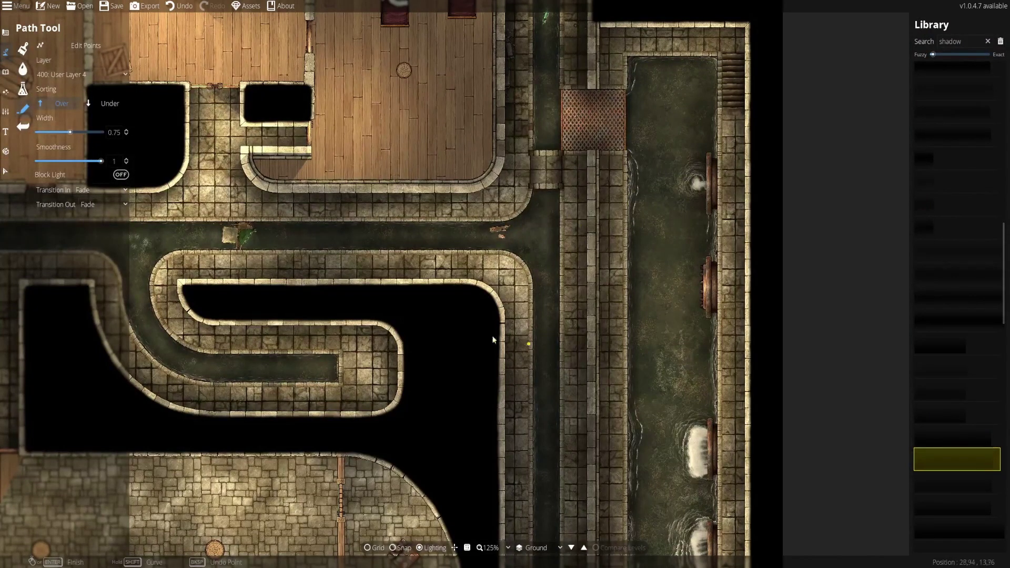
Examine the southern half of the map, including the collapsed corridor, the stone rooms and the round grated basin.
drag(493, 339, 604, 304)
drag(296, 259, 586, 121)
drag(341, 263, 573, 48)
drag(484, 39, 442, 6)
drag(569, 343, 389, 90)
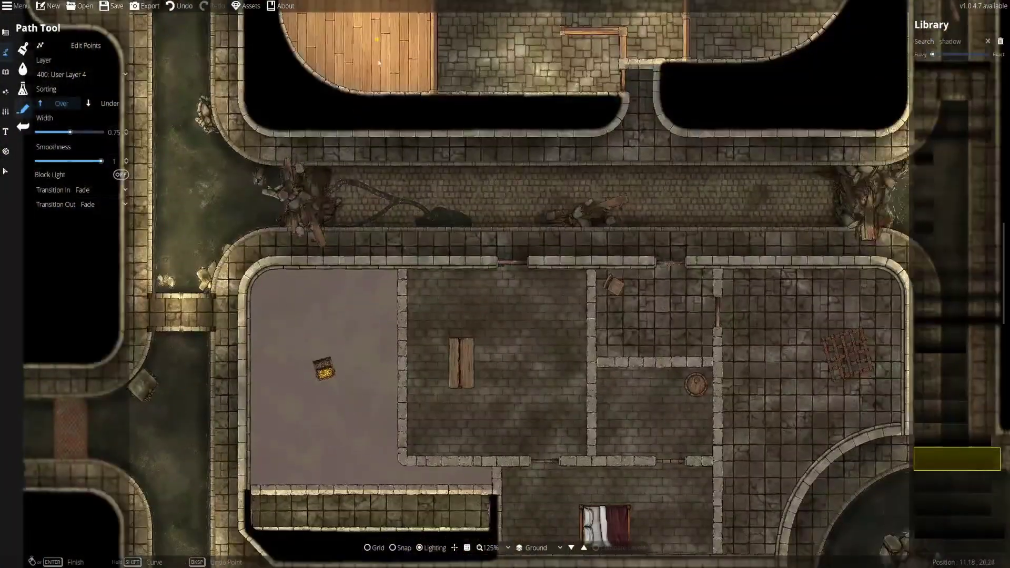
drag(528, 355, 507, 84)
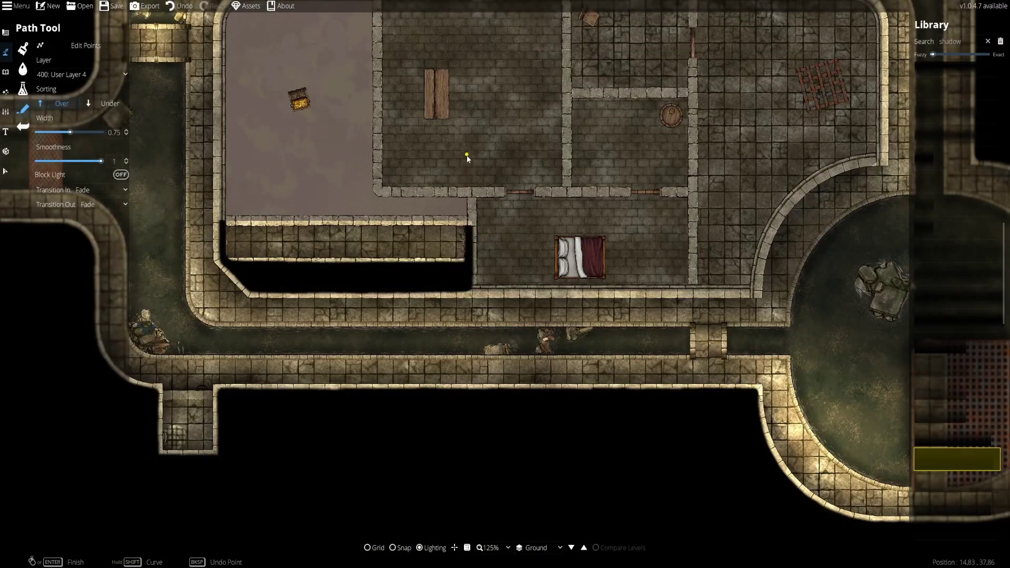
drag(466, 155, 225, 209)
scroll(384, 202, down, 2)
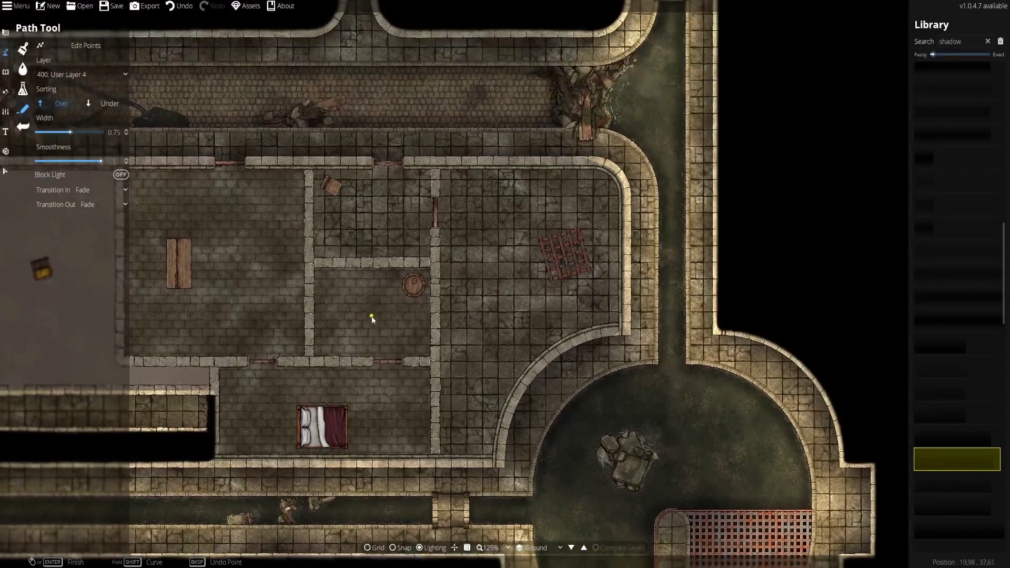
drag(656, 292, 605, 449)
drag(461, 126, 520, 463)
drag(589, 395, 421, 90)
drag(543, 402, 519, 105)
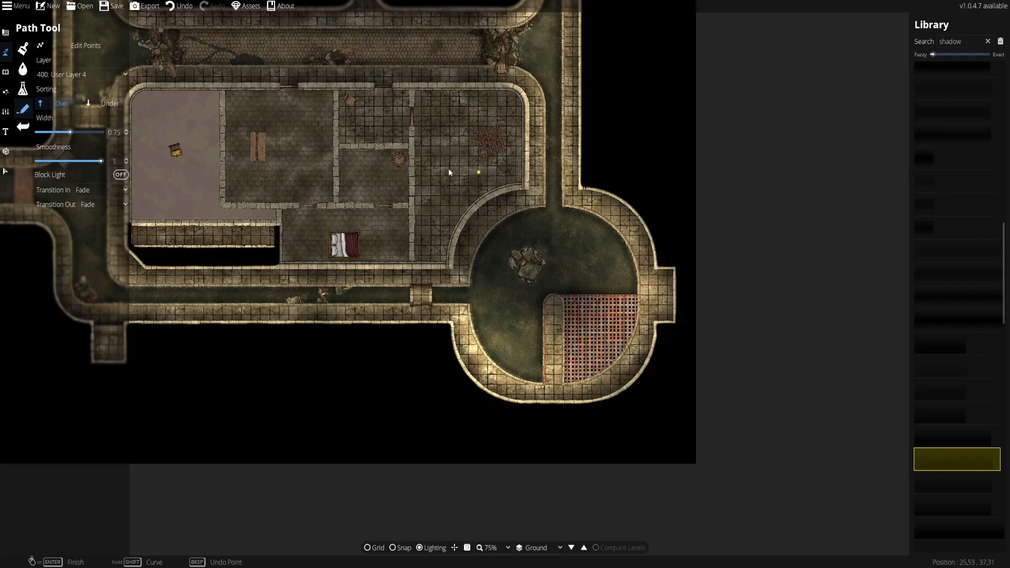
drag(393, 144, 535, 277)
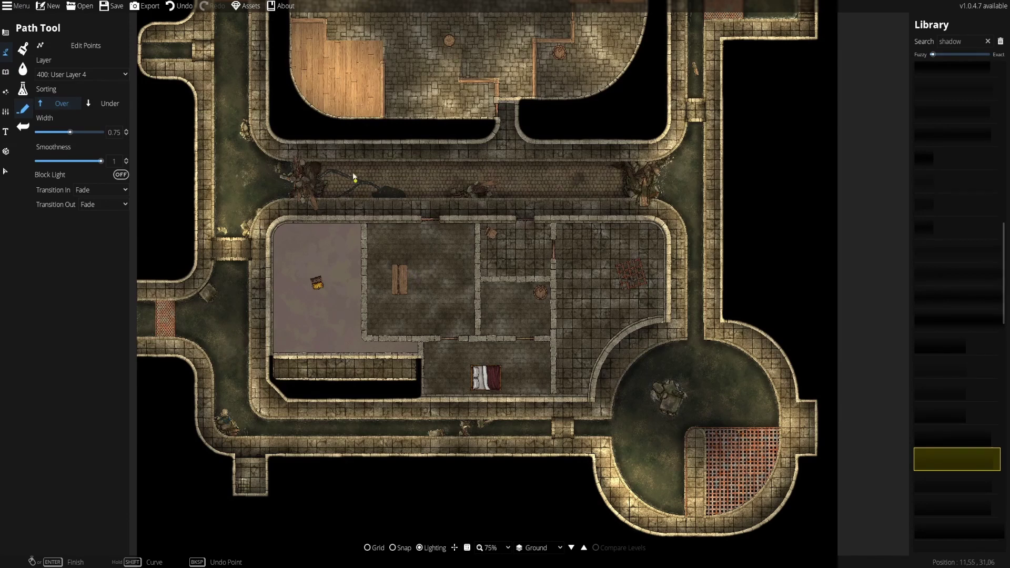
Look over the central hall, the winding dead-end channel and the debris in the northern cross canal.
drag(421, 128, 384, 349)
key(w)
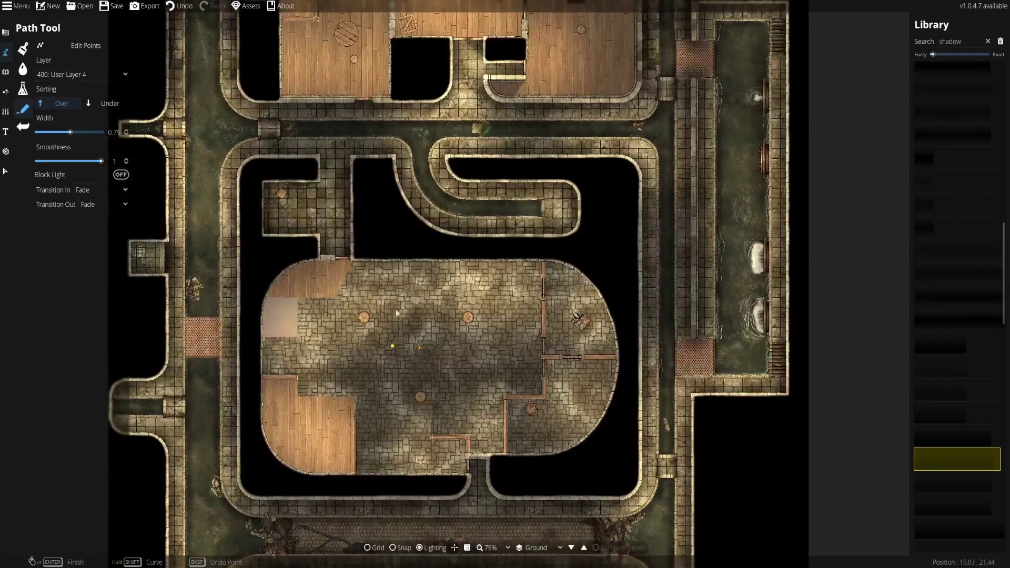
key(w)
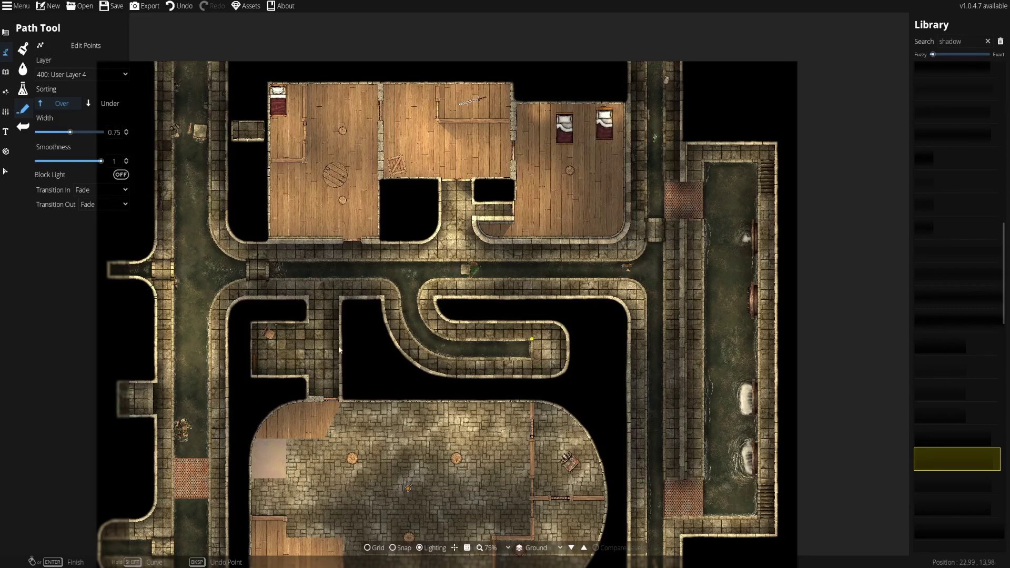
drag(504, 372, 492, 348)
scroll(492, 347, up, 3)
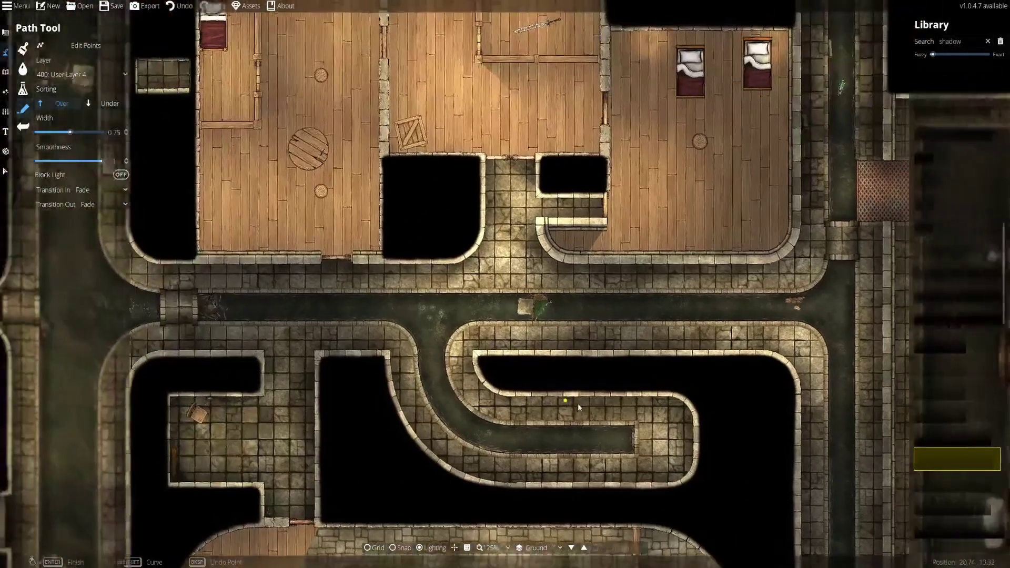
drag(344, 374, 527, 366)
drag(386, 369, 389, 341)
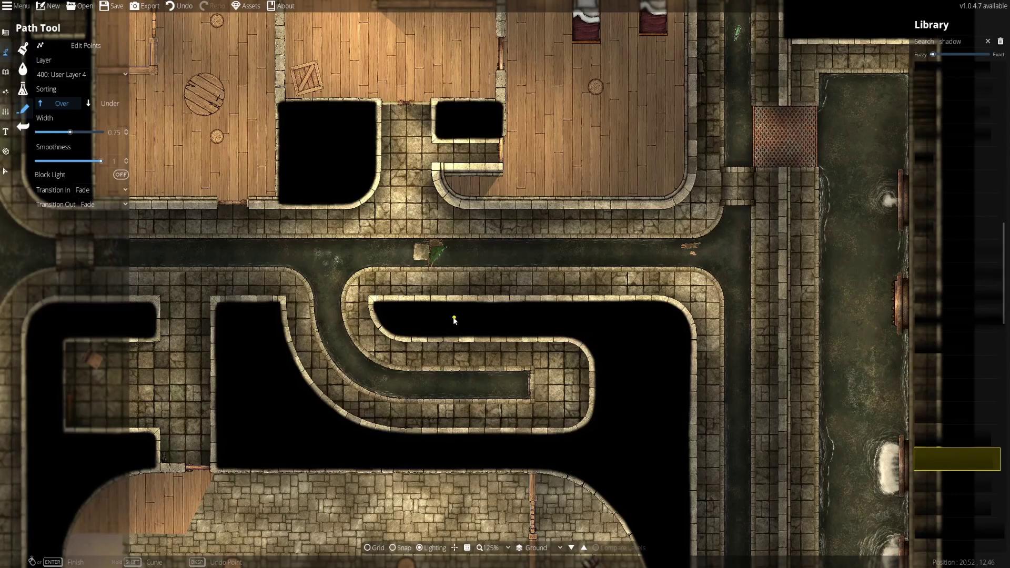
drag(366, 316, 494, 326)
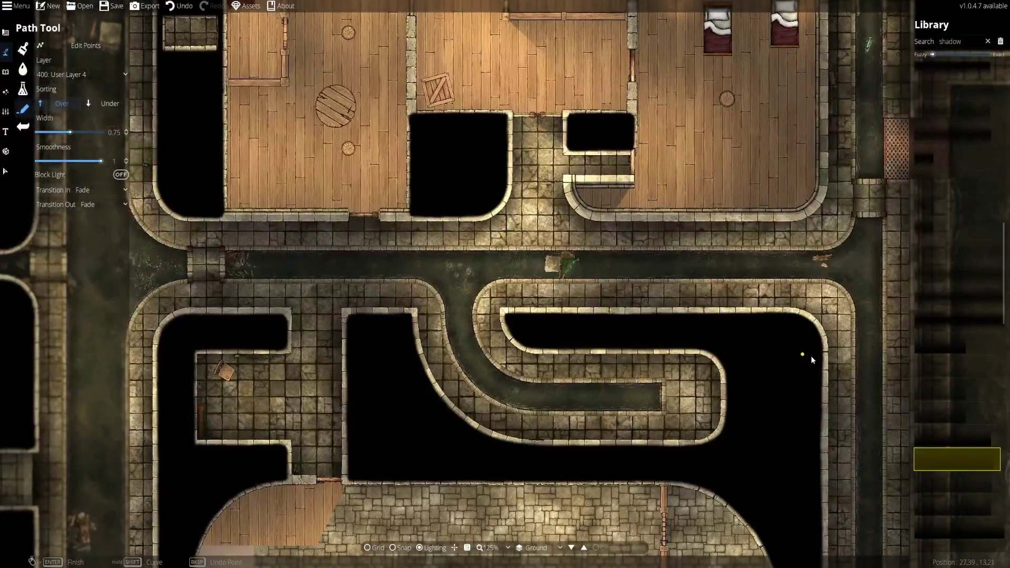
key(Right)
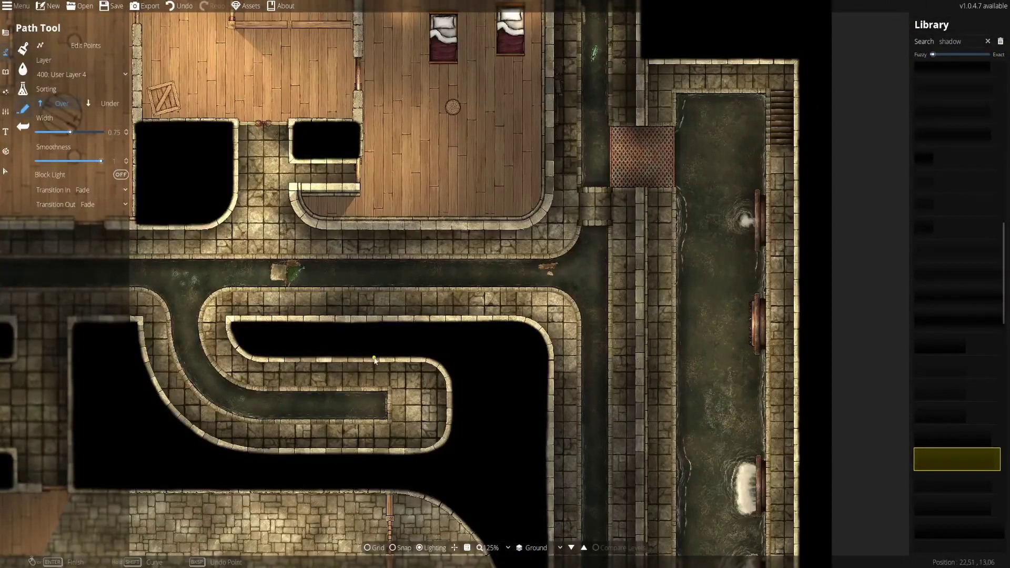
drag(349, 313, 346, 353)
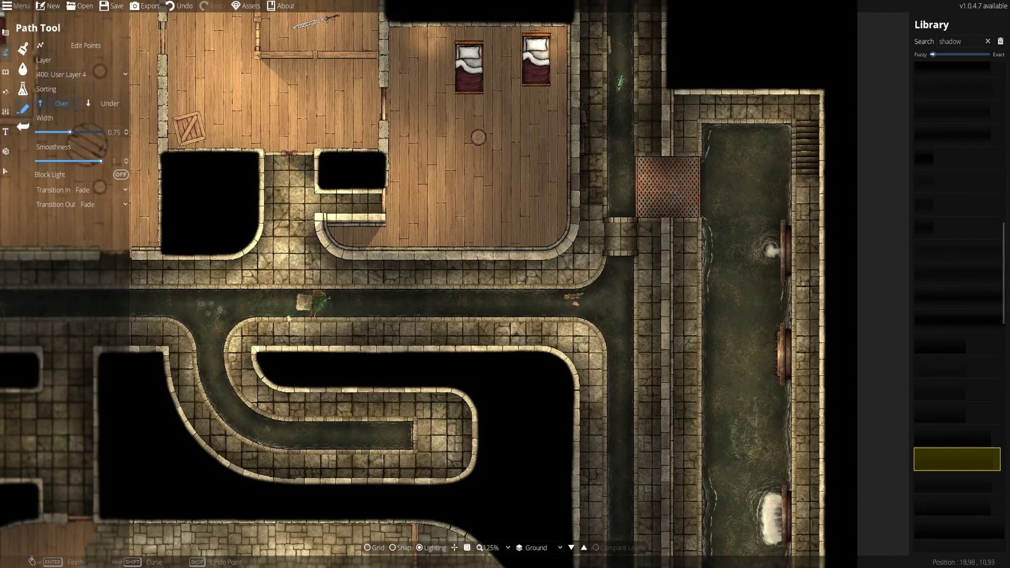
drag(288, 318, 380, 330)
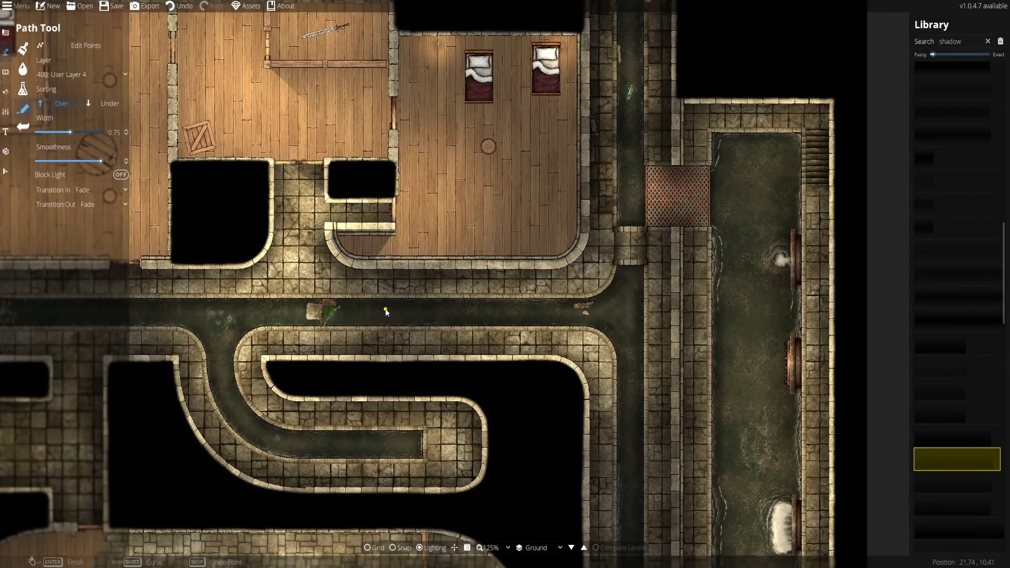
drag(301, 317, 661, 322)
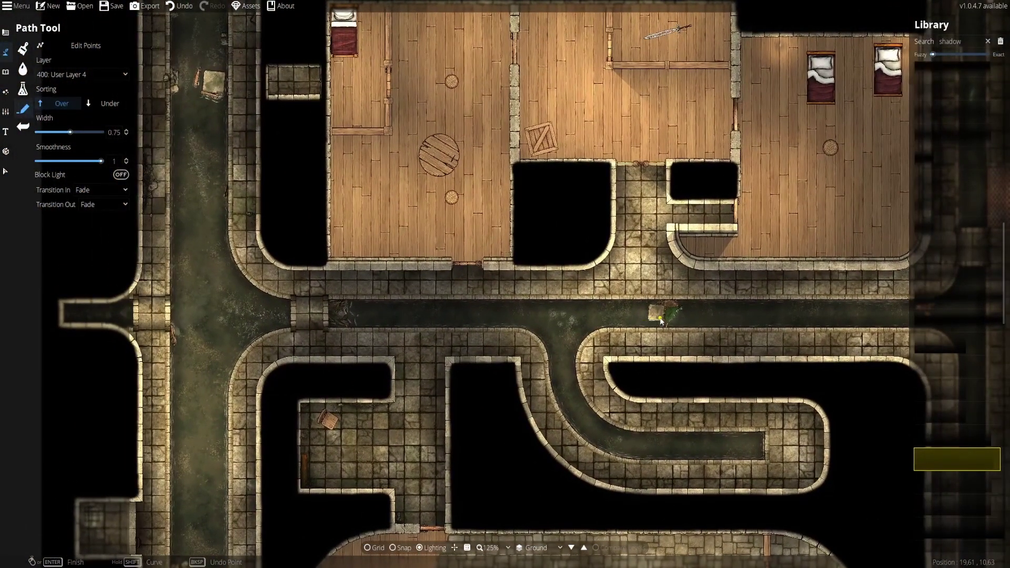